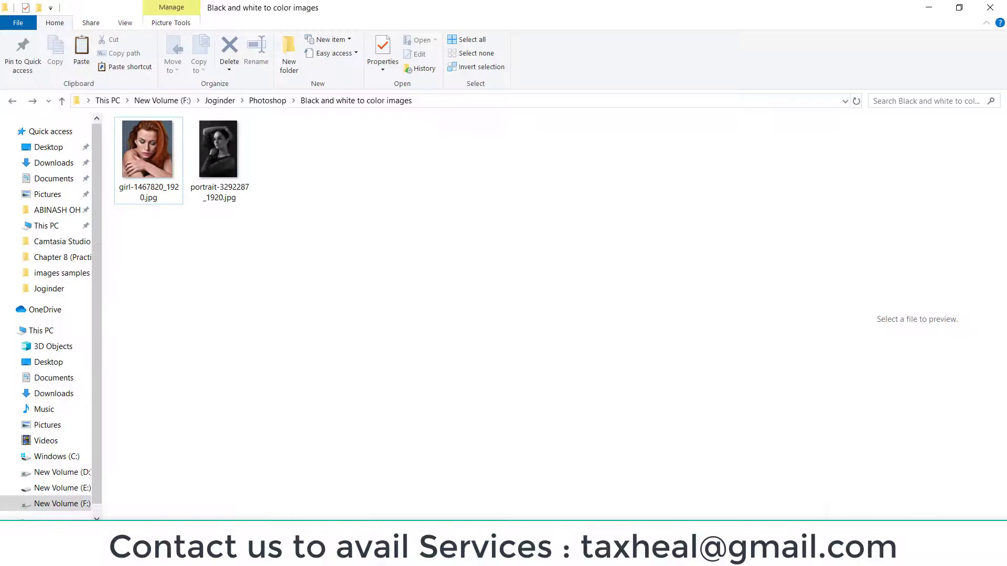
Step: Drag girl-1467820_1920.jpg from File Explorer into the Photoshop portrait as a new layer
mouse_move(147, 152)
left_mouse_down()
mouse_move(535, 381)
mouse_move(425, 282)
left_mouse_up()
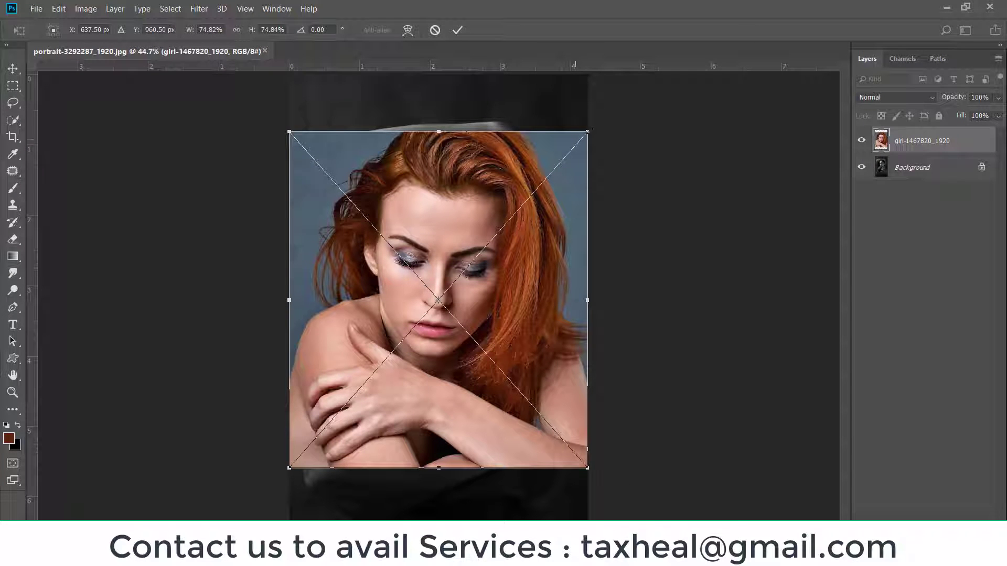
Step: Commit the placed photo, then marquee-select the woman's face and paste it as Layer 1
key("Return")
key("l")
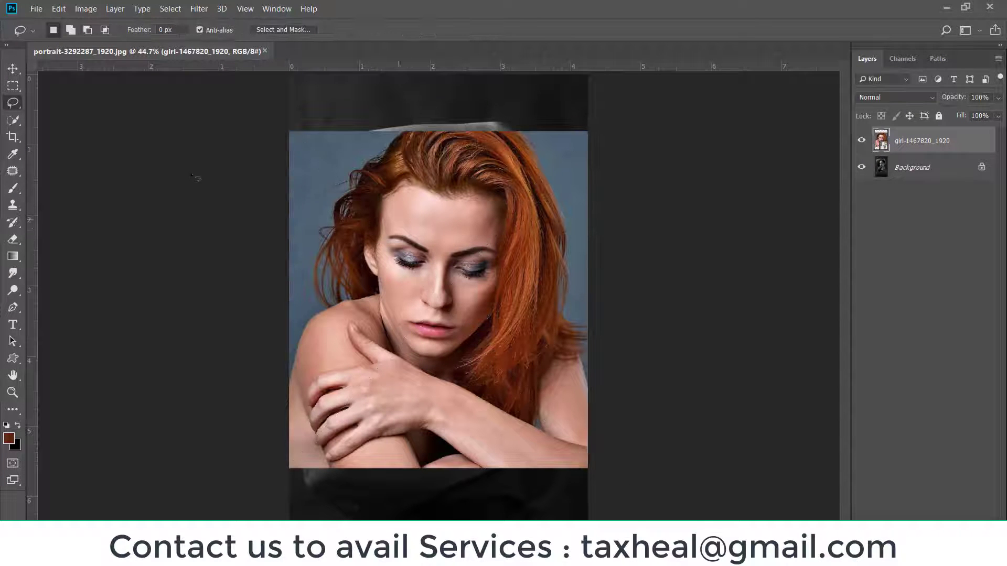
left_click(13, 85)
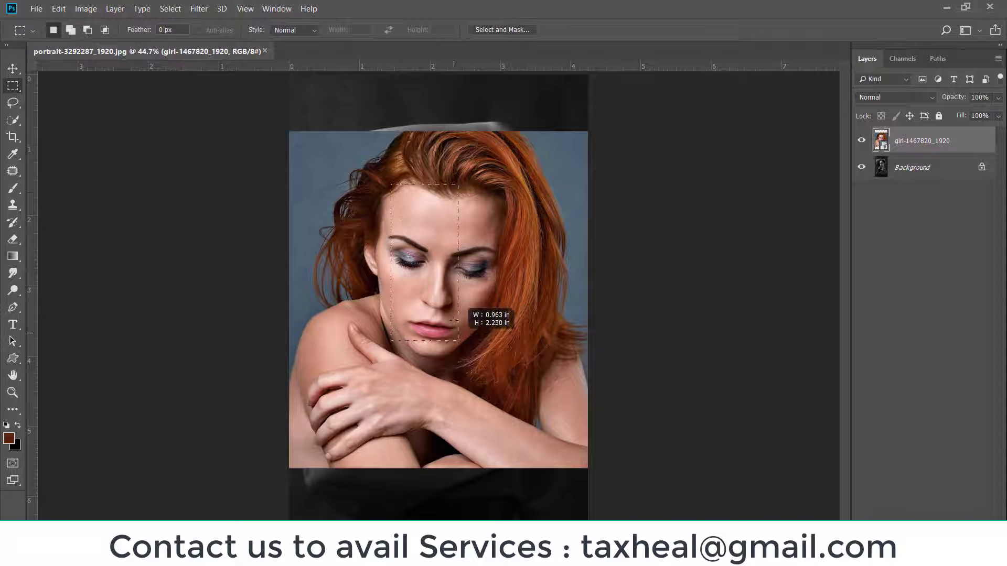
left_click_drag(378, 184, 495, 356)
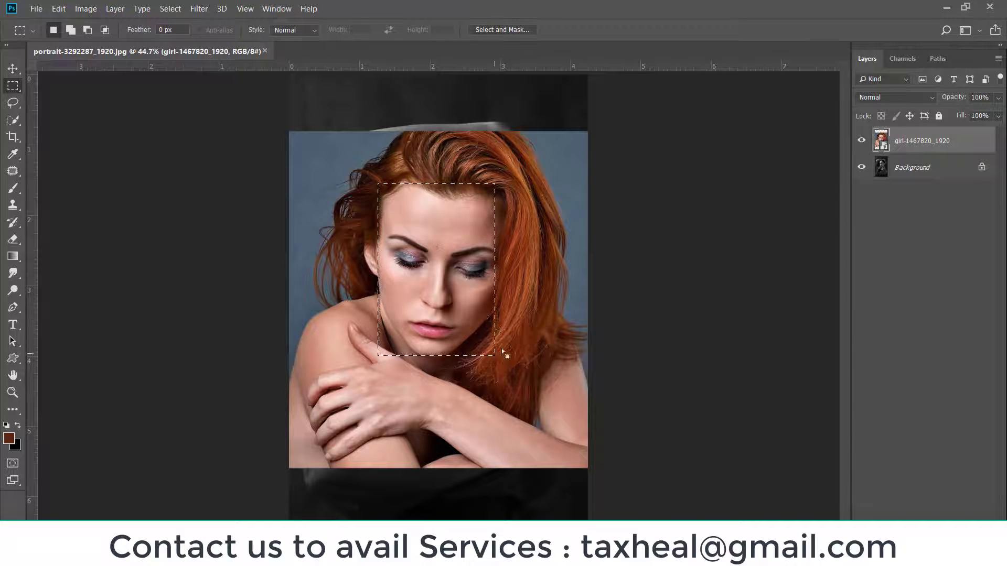
left_click(85, 9)
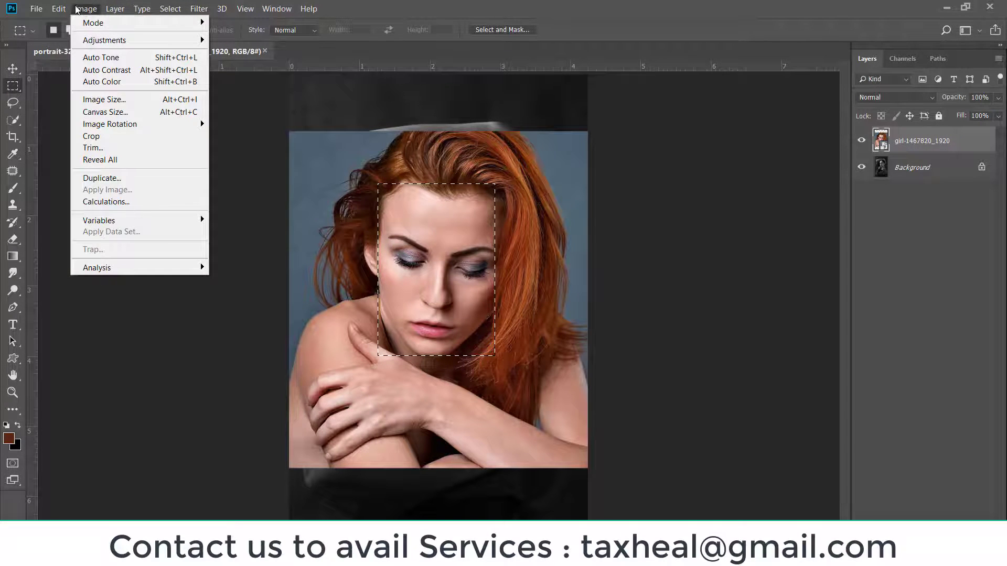
left_click(85, 97)
left_click(59, 9)
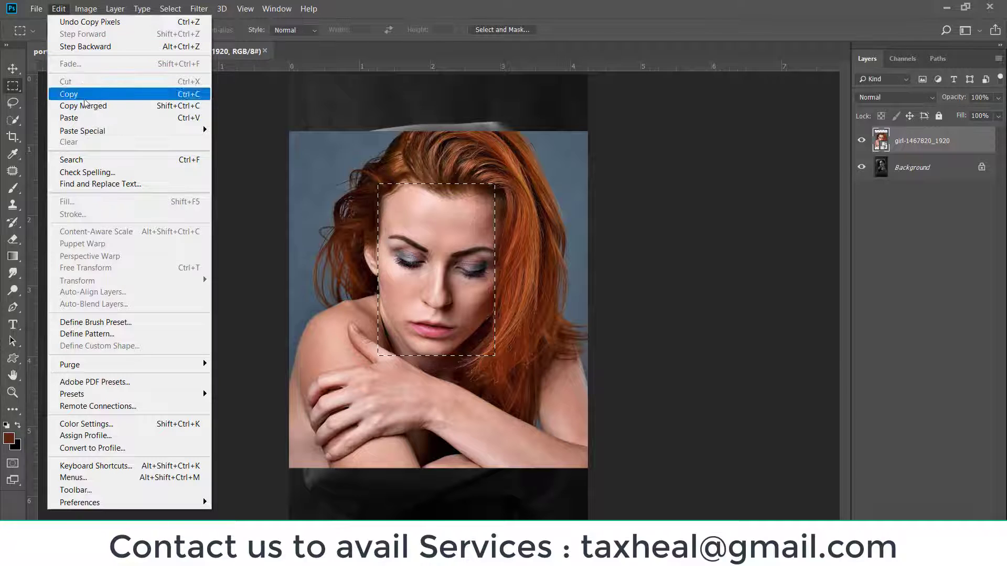
left_click(69, 117)
Step: Delete the full girl photo layer, move the colour face left over the portrait, and add empty Layer 2
left_click(923, 167)
key("Delete")
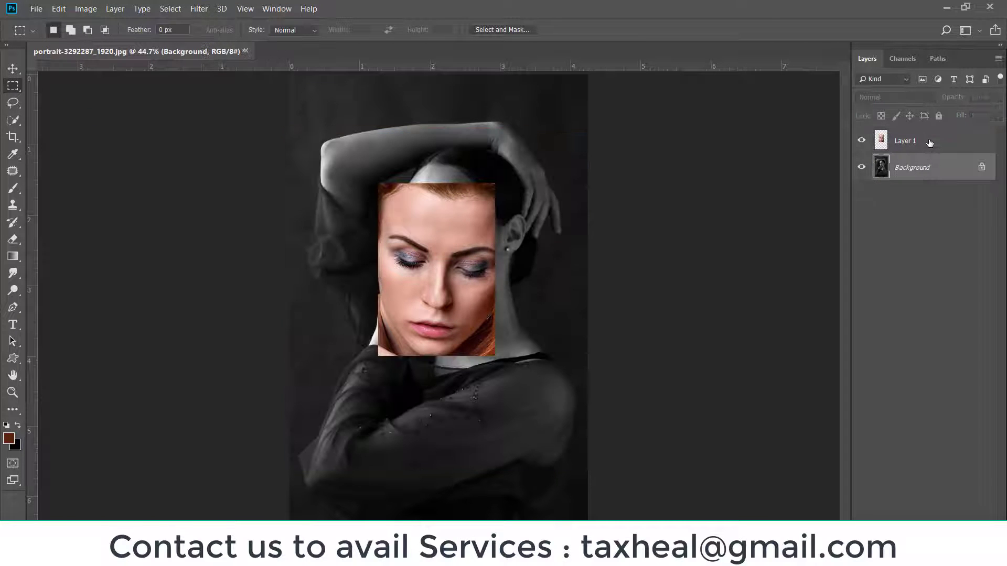
left_click(929, 143)
key("ctrl+plus")
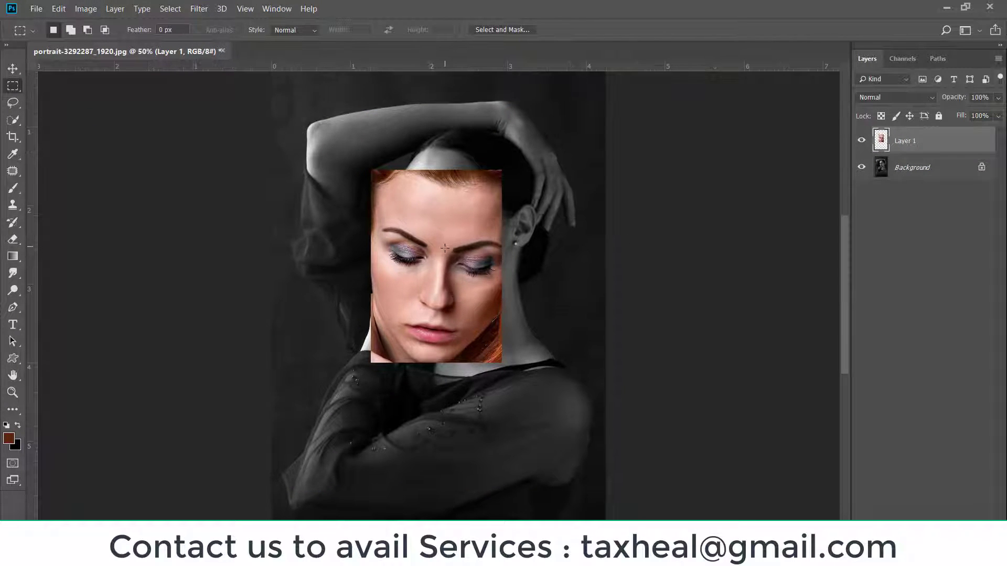
key("ctrl+plus")
scroll(440, 231, "up", 1)
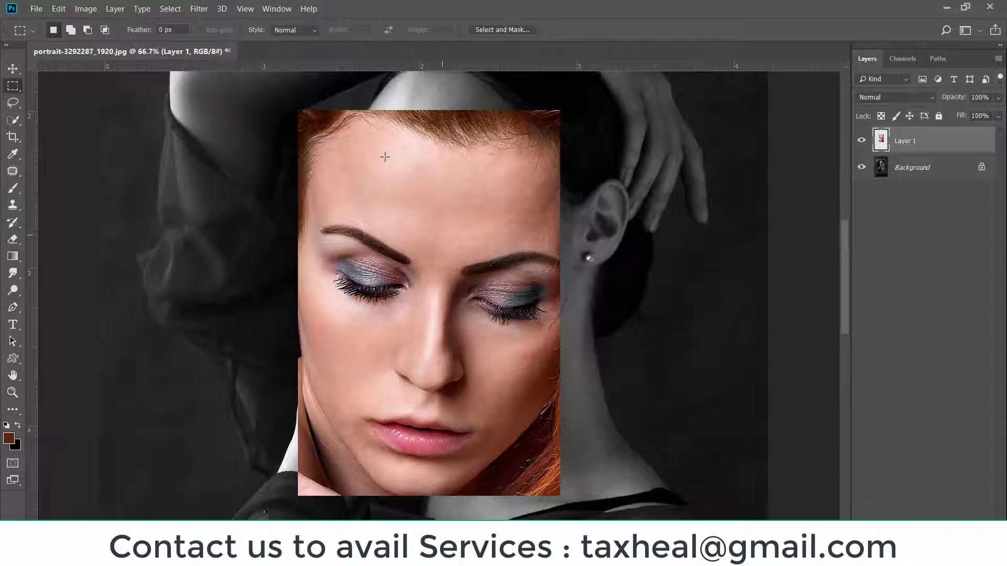
key("v")
left_click_drag(472, 209, 335, 229)
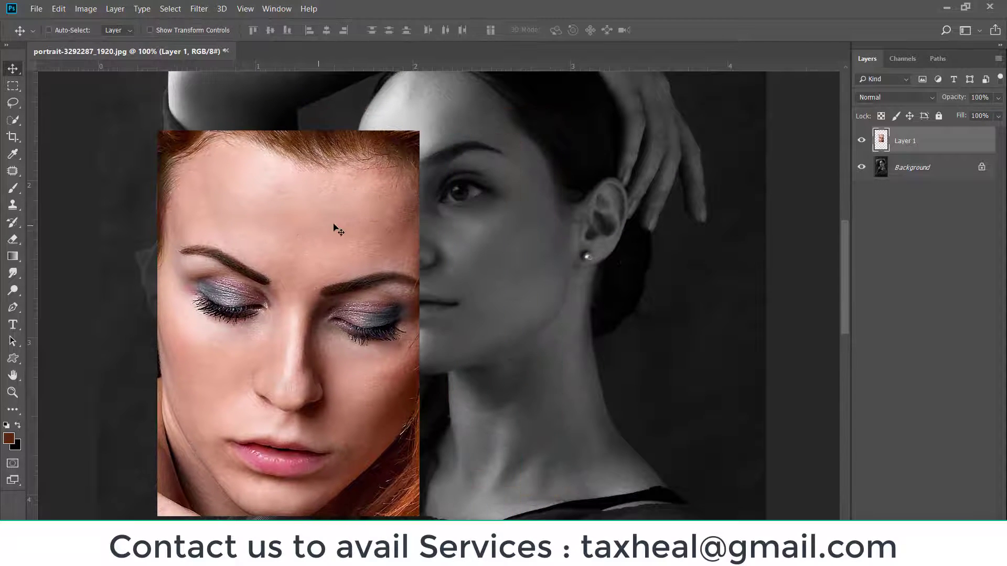
key("ctrl+shift+alt+n")
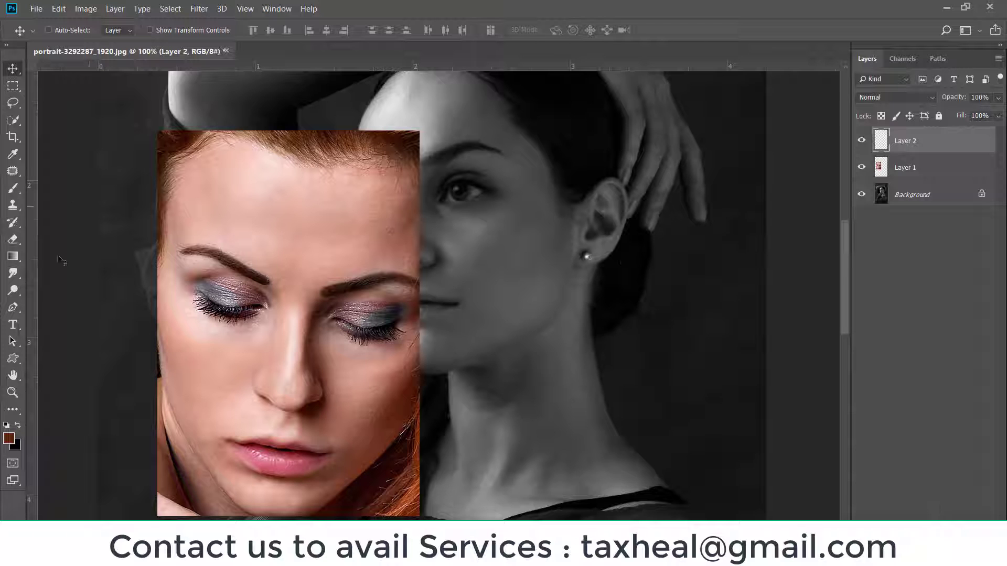
Step: Sample a pale pink skin tone from the forehead and paint a horizontal stroke on Layer 2
key("b")
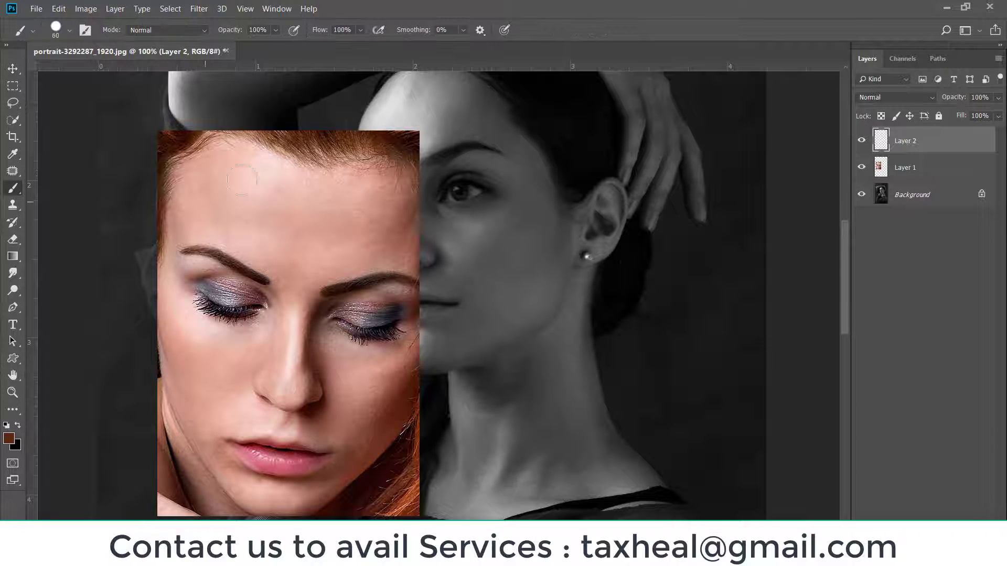
left_click(9, 439)
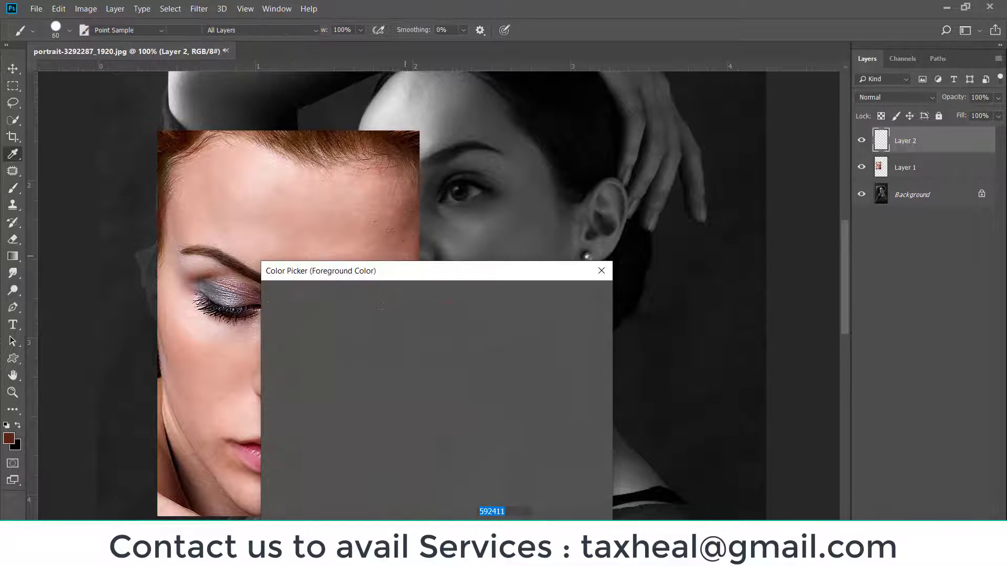
left_click(278, 167)
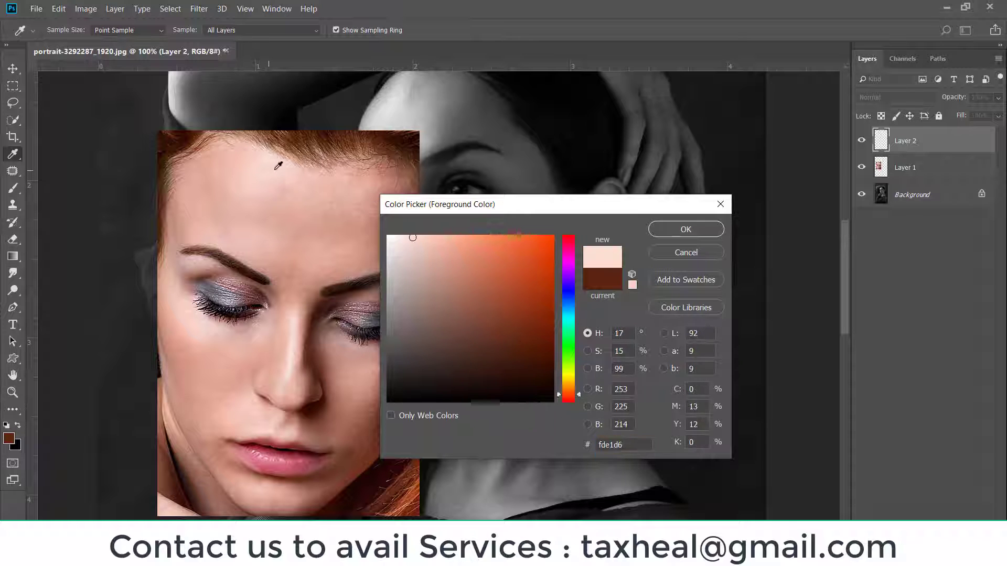
left_click(676, 232)
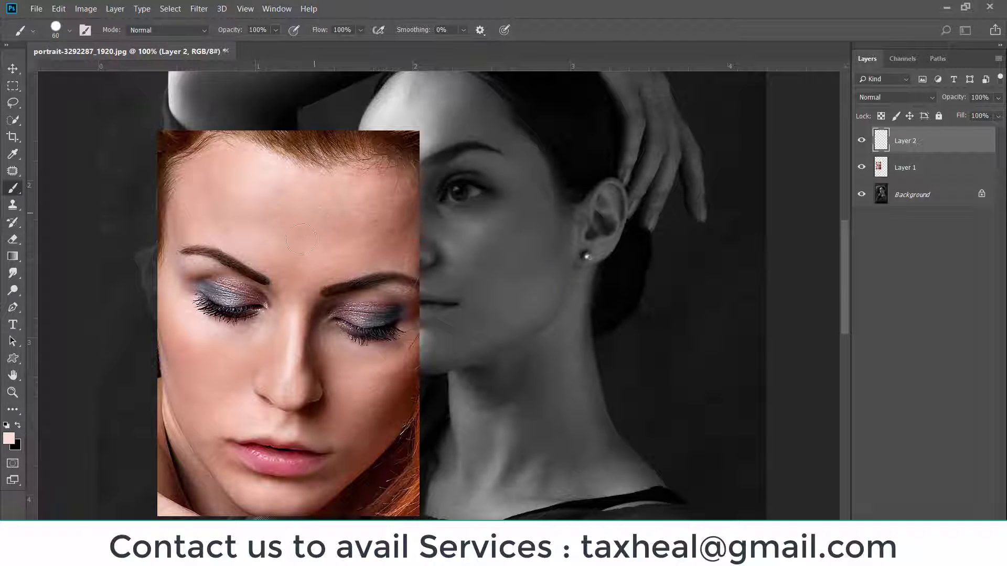
left_click_drag(511, 142, 638, 141)
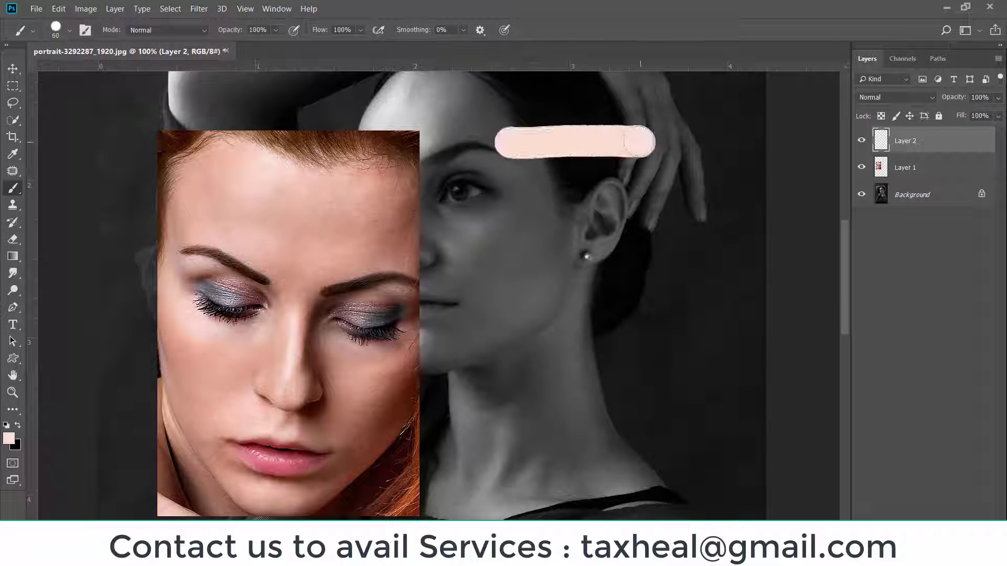
key("ctrl+z")
left_click_drag(523, 143, 678, 142)
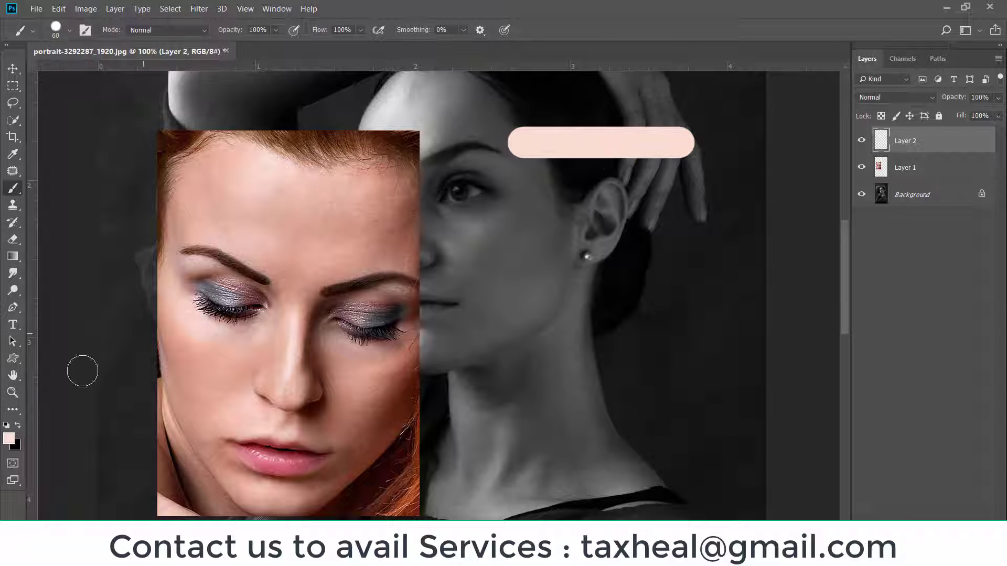
Step: Paint a deeper pink stroke and a shadowed brown-pink stroke, both sampled from the face
left_click(9, 439)
left_click(216, 161)
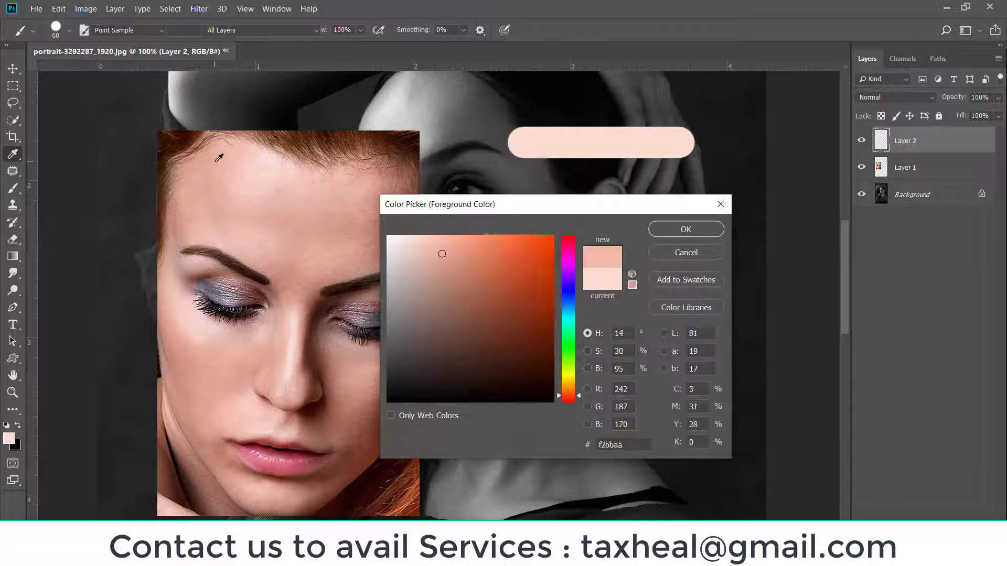
left_click(662, 229)
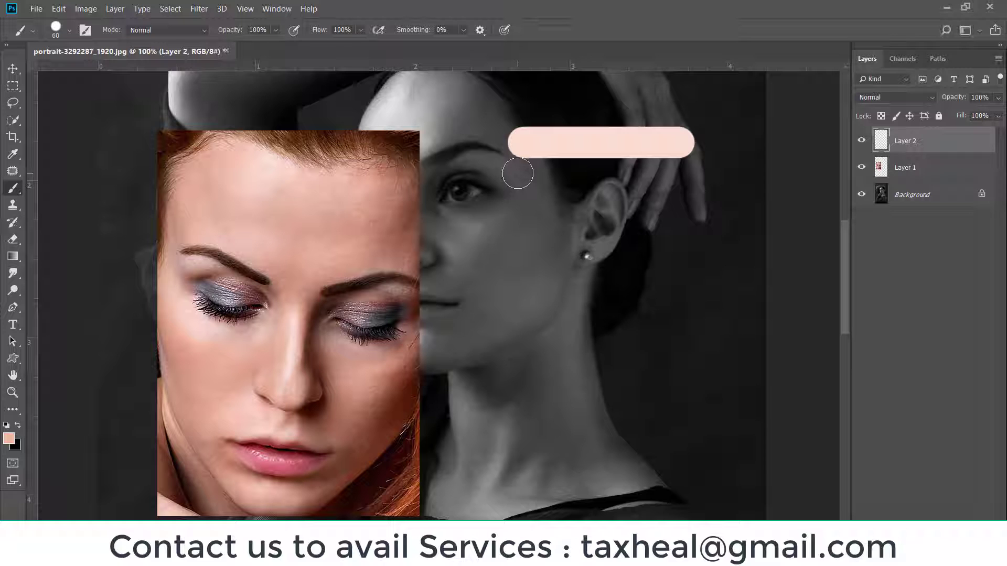
left_click_drag(518, 173, 686, 173)
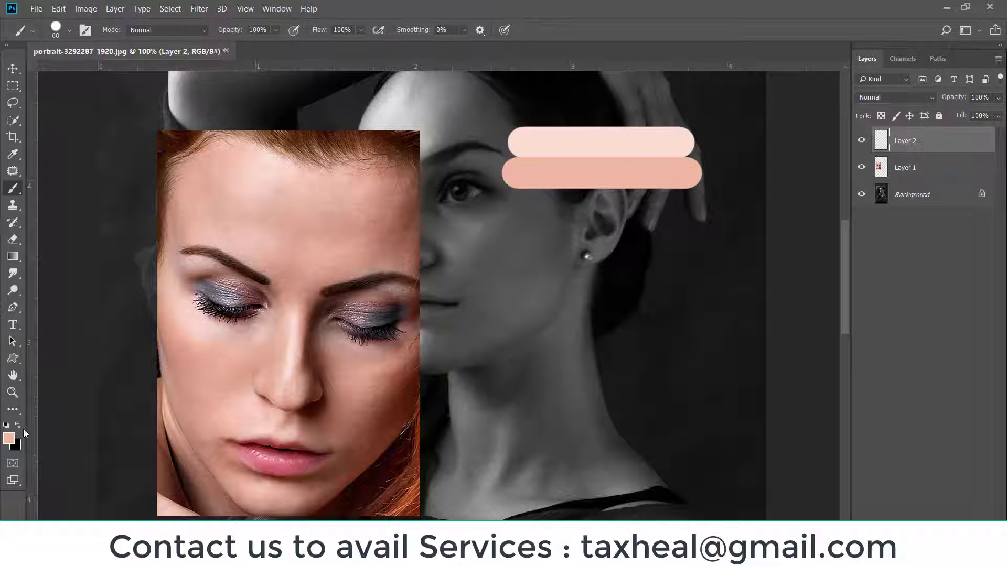
left_click(9, 438)
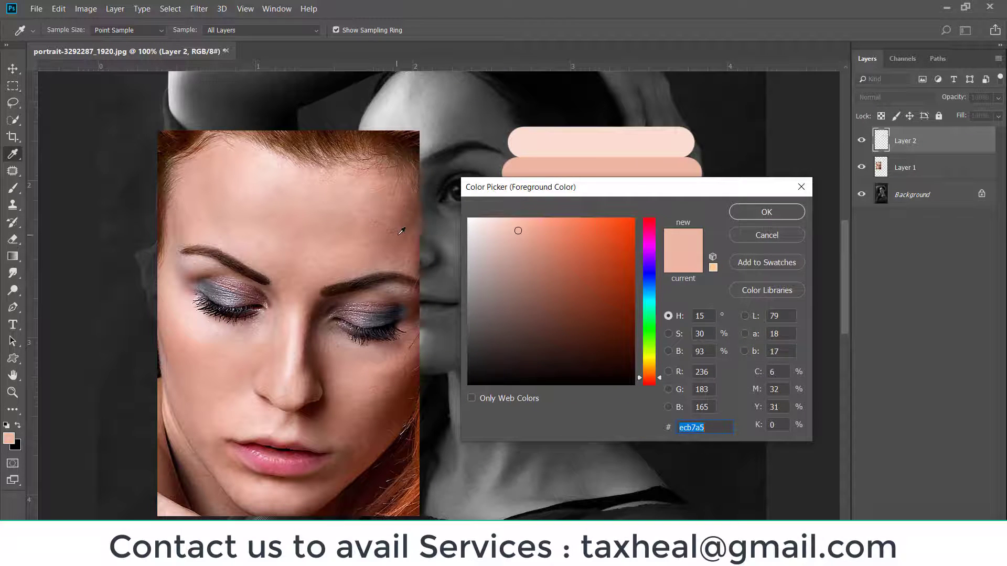
left_click(549, 290)
left_click(766, 212)
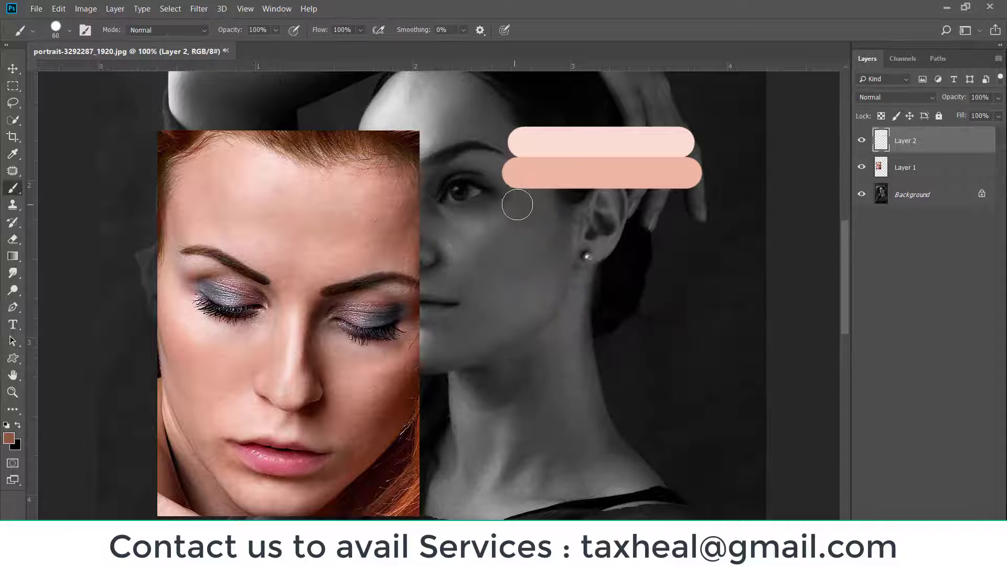
left_click_drag(517, 205, 688, 206)
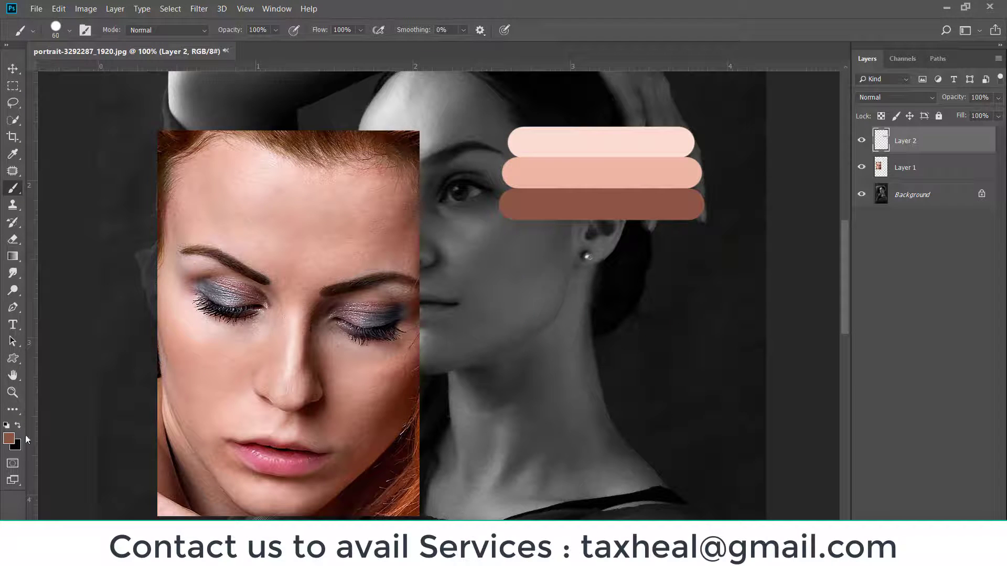
Step: Paint a dark brown stroke sampled from the hair, then select the colour face layer
left_click(9, 439)
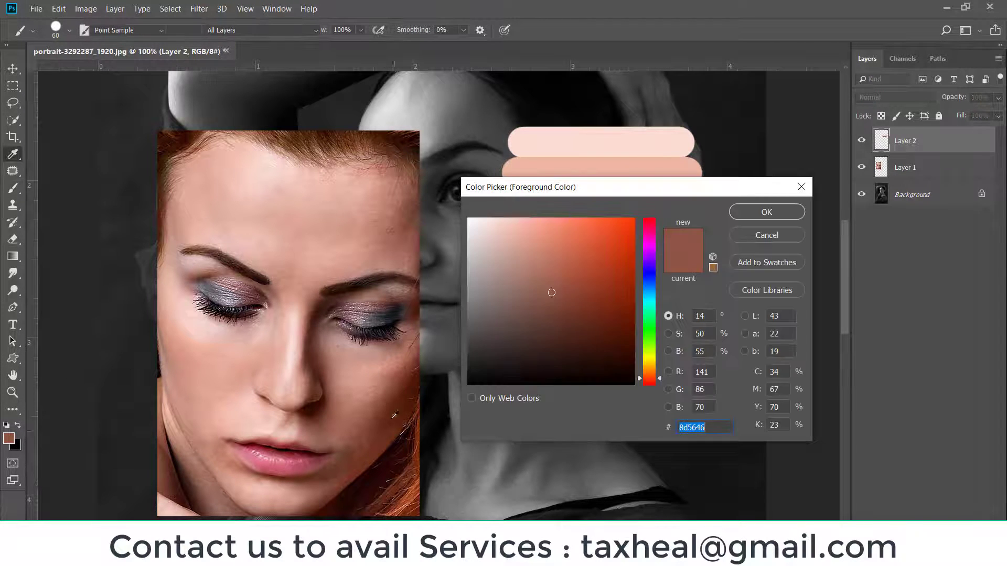
left_click(401, 408)
left_click(767, 212)
left_click_drag(503, 234, 690, 238)
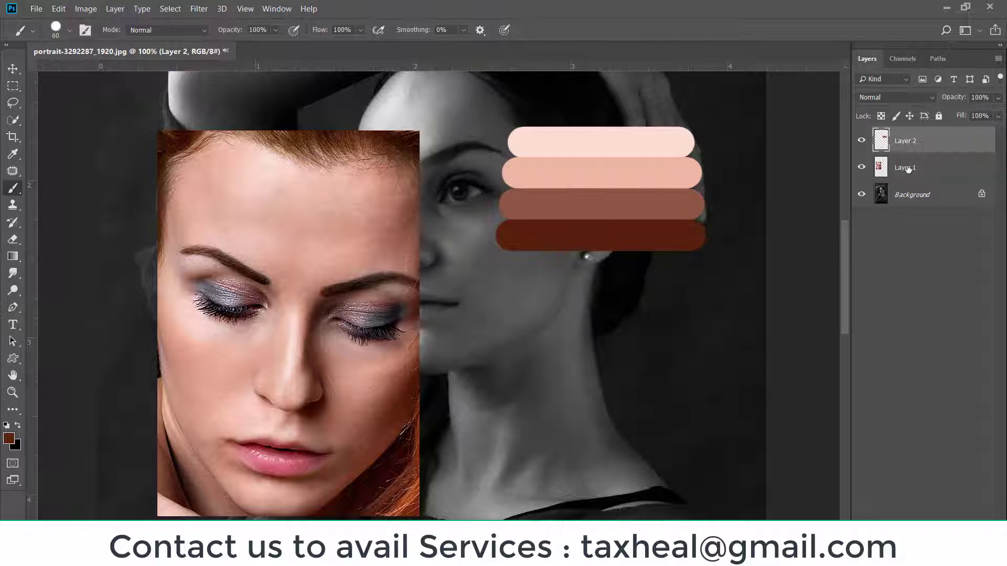
left_click(908, 172)
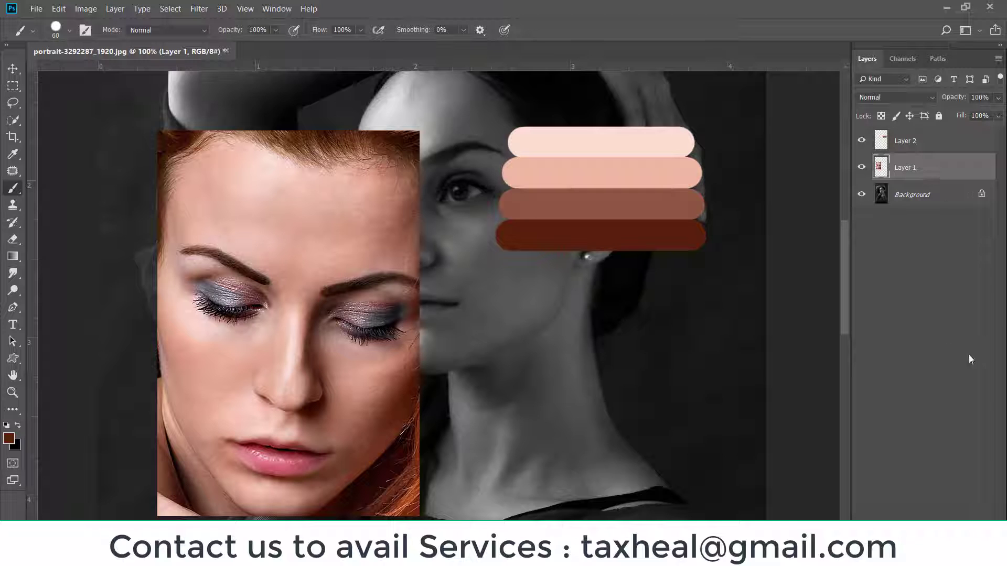
left_click_drag(928, 183, 986, 517)
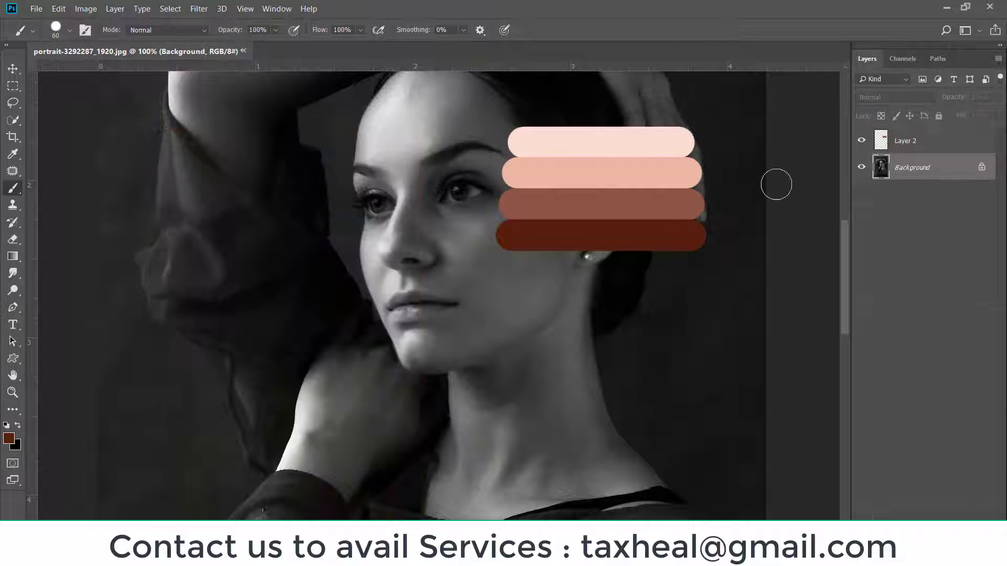
key("v")
left_click(905, 140)
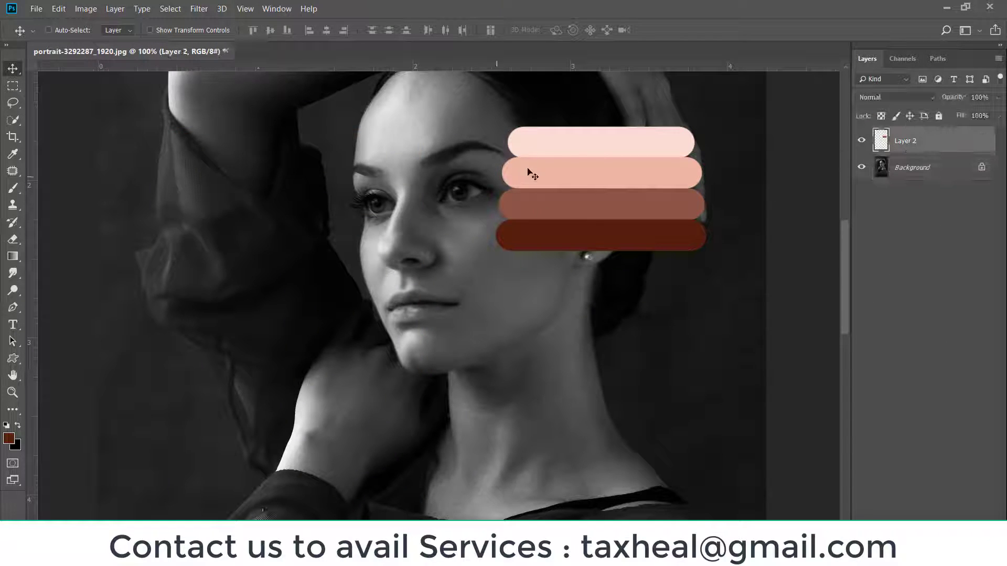
left_click_drag(528, 170, 86, 174)
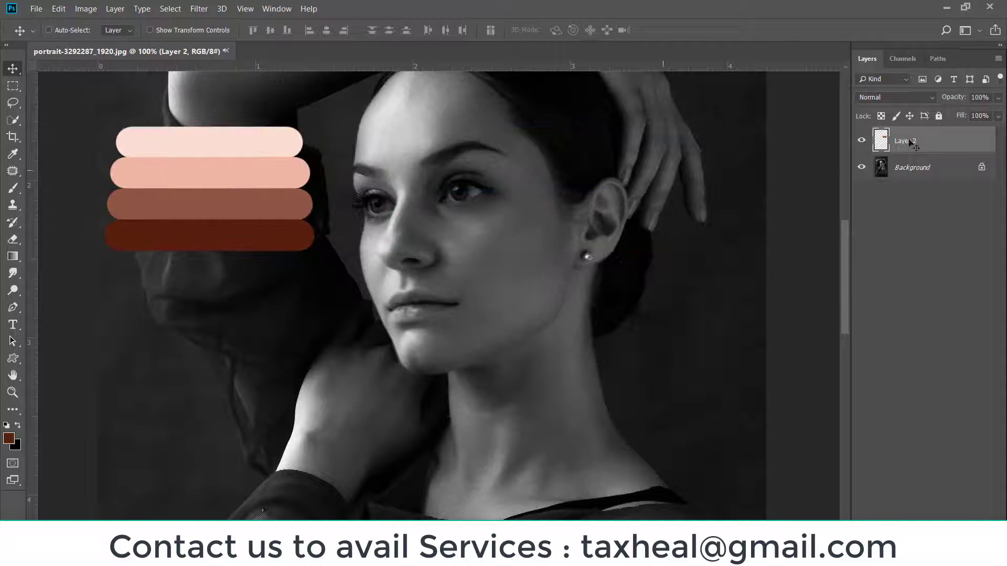
left_click(940, 178)
right_click(947, 169)
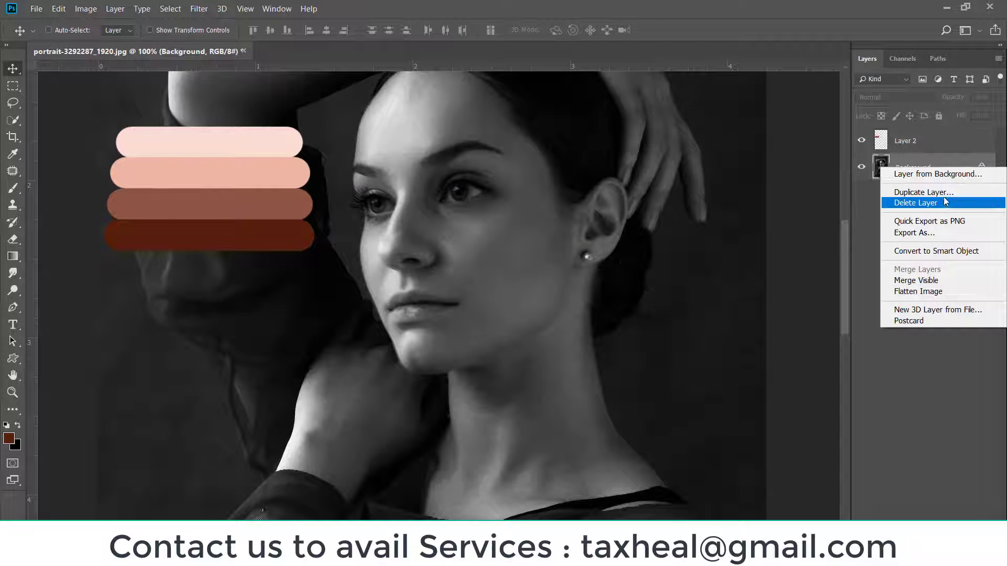
left_click(948, 192)
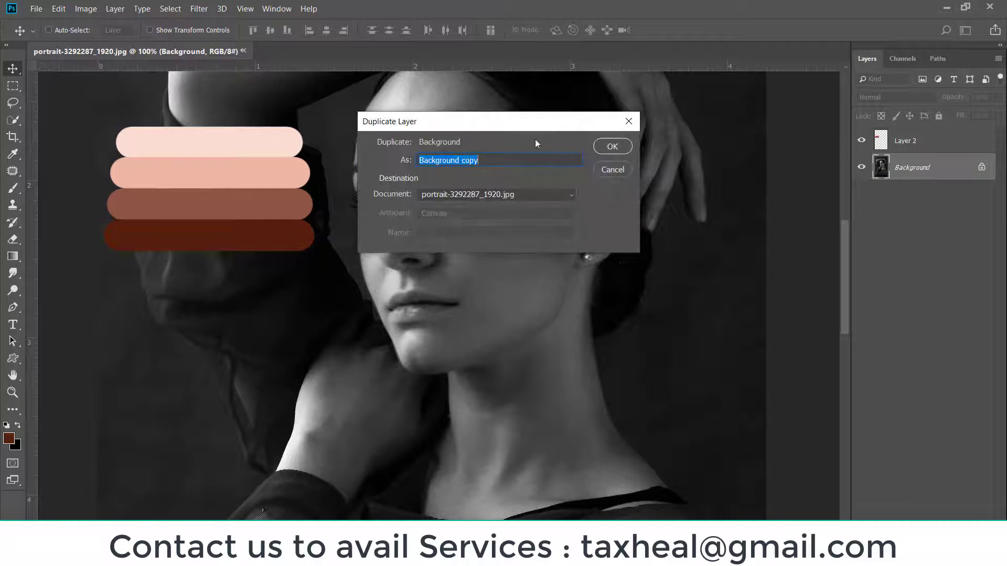
type("wo")
key("BackSpace")
key("BackSpace")
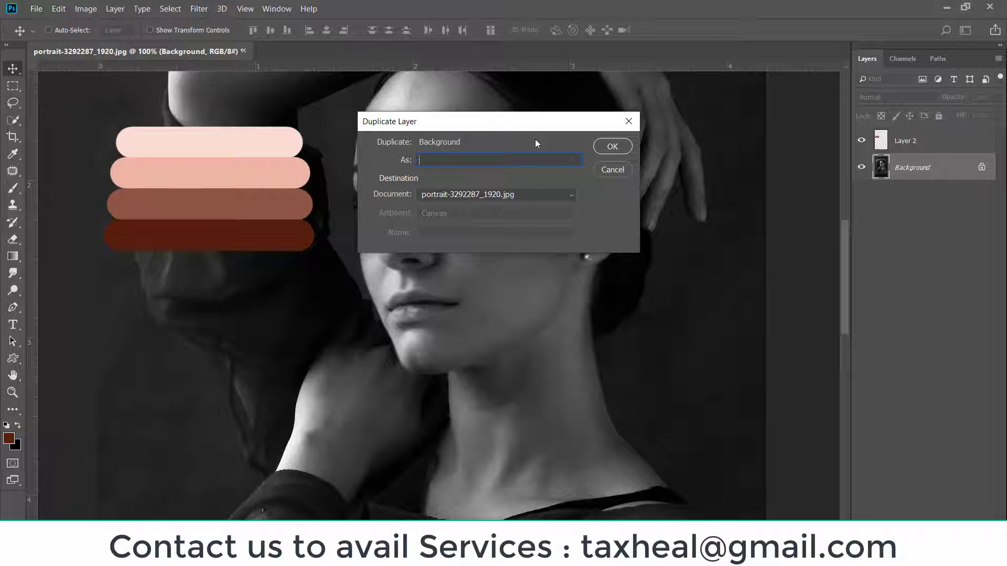
type("WORK")
key("Return")
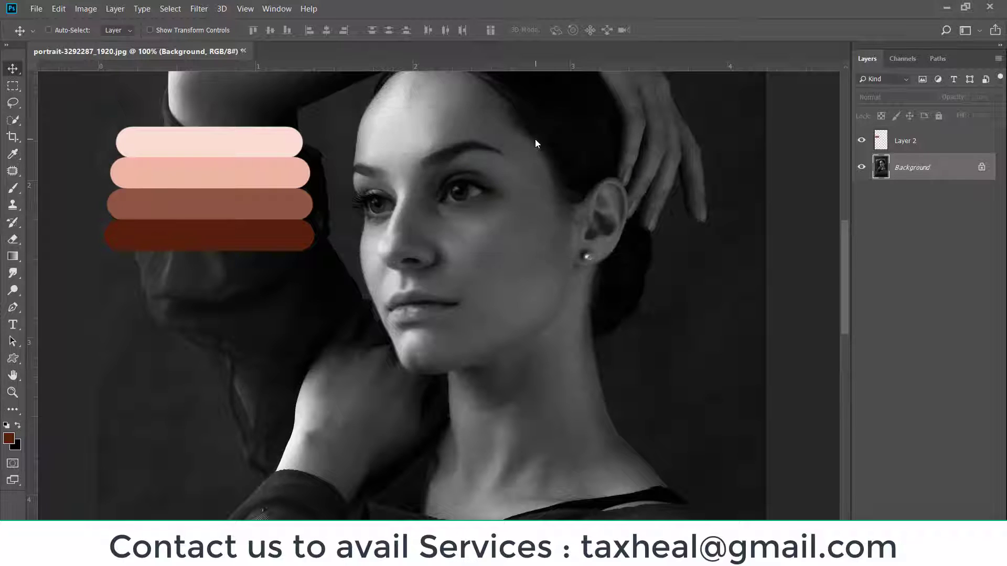
scroll(641, 193, "up", 1)
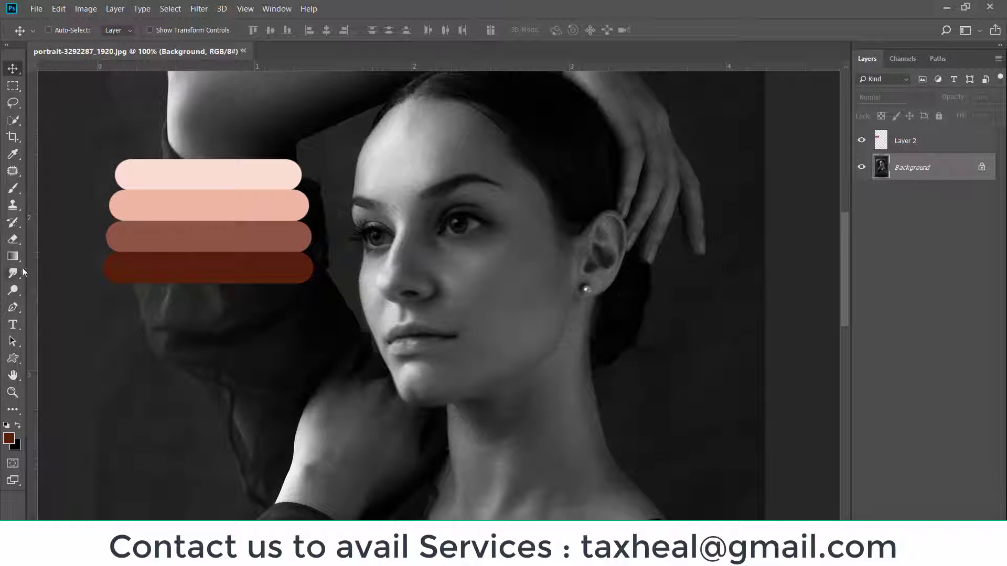
key("g")
Step: Start from the Black, White gradient, with a pale pink stop at 0% and salmon at 33%
left_click(68, 29)
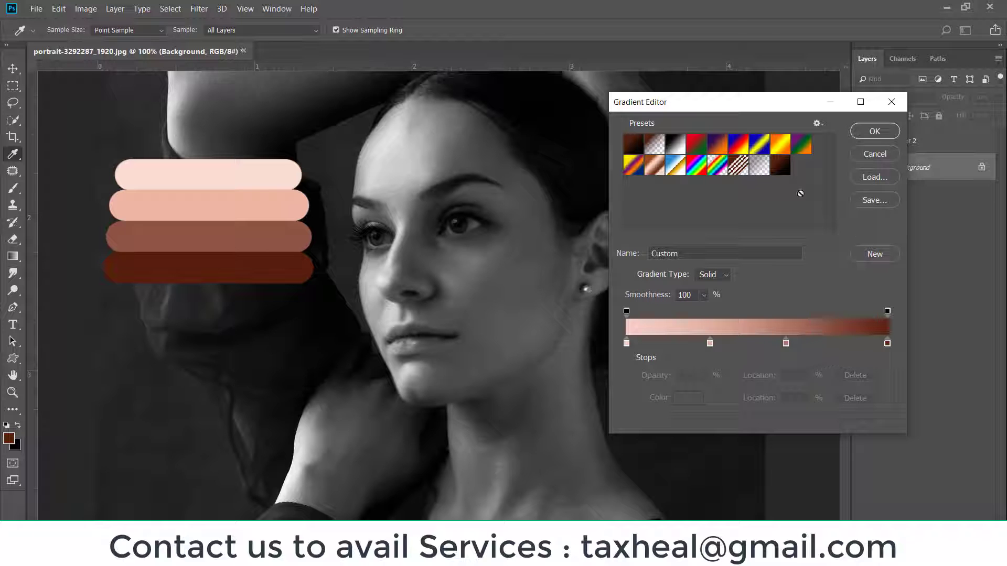
left_click(677, 142)
left_click(626, 343)
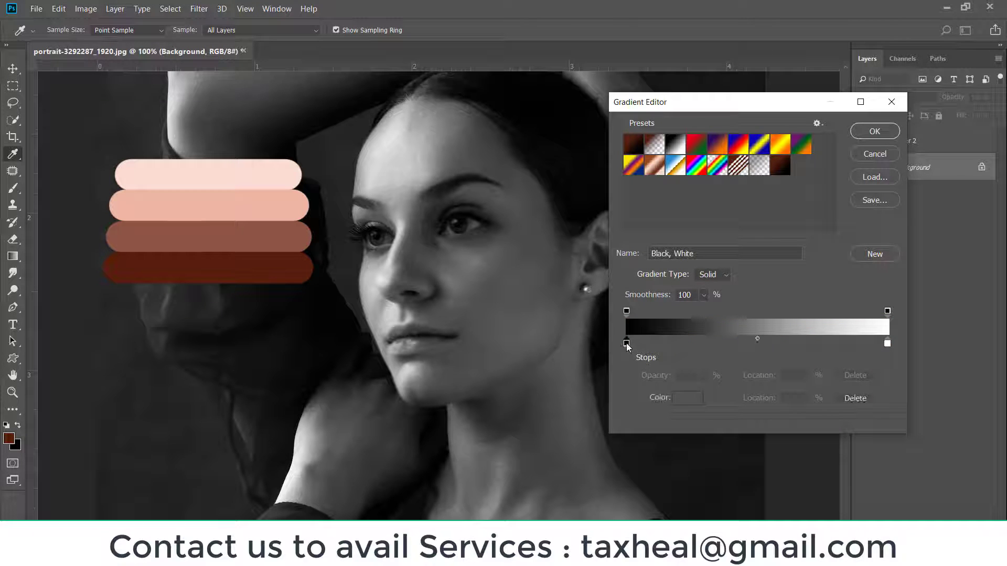
double_click(626, 343)
left_click(270, 171)
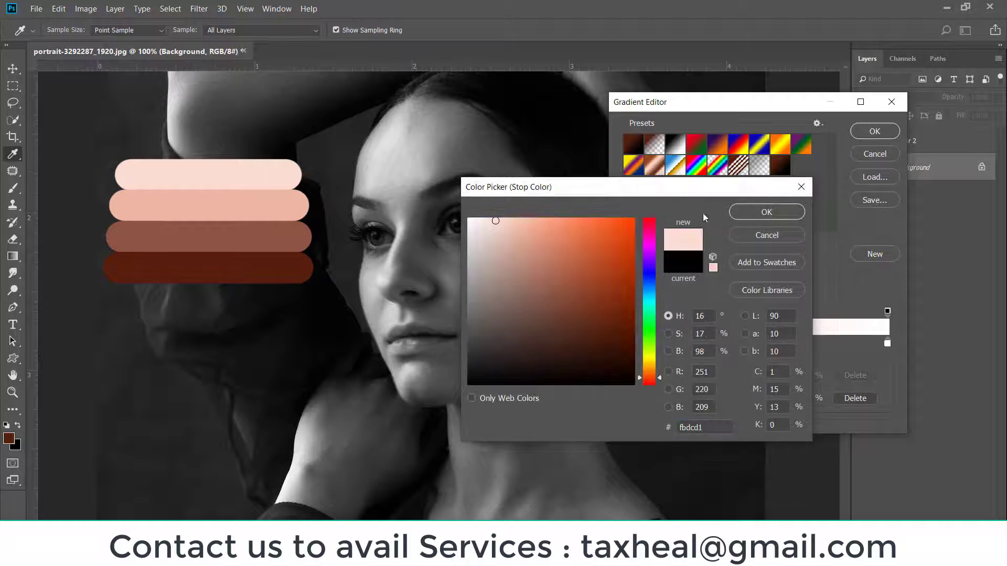
left_click(767, 212)
left_click(712, 344)
left_click(687, 399)
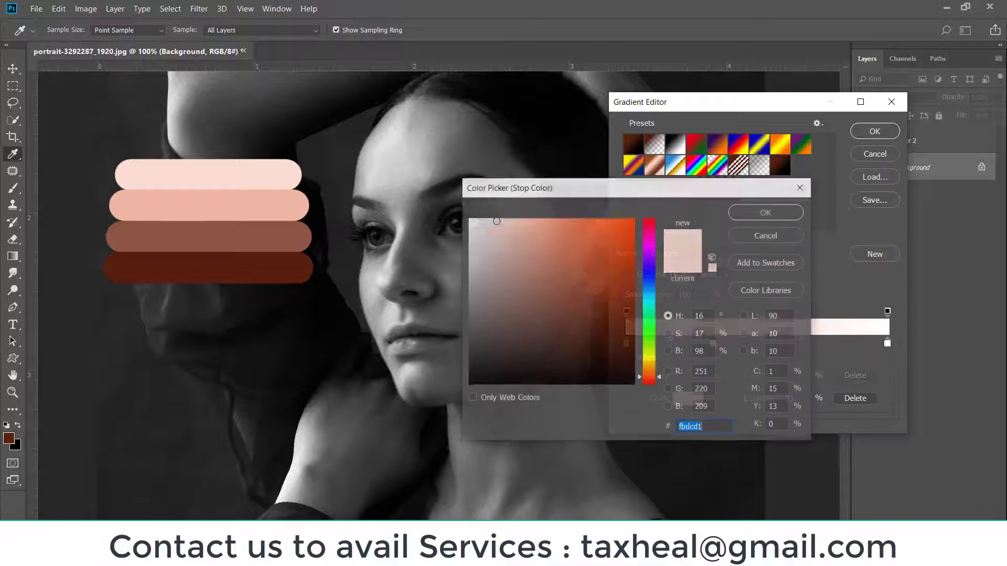
left_click(288, 206)
left_click(750, 209)
Step: Add a brown stop at 64%, make the 100% stop dark brown, and accept the gradient
left_click(793, 346)
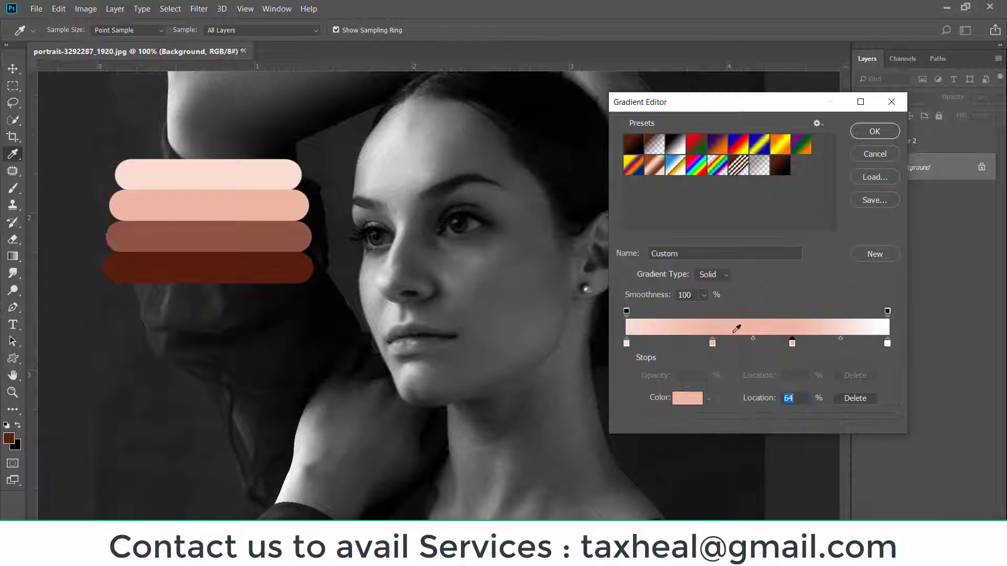
left_click(678, 397)
left_click(283, 237)
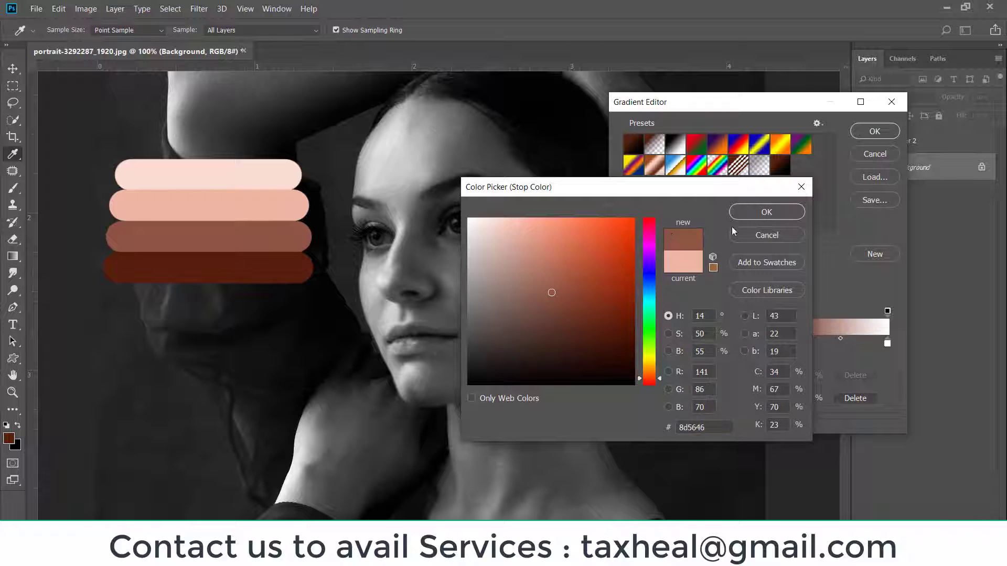
left_click(758, 211)
left_click(887, 344)
left_click(687, 398)
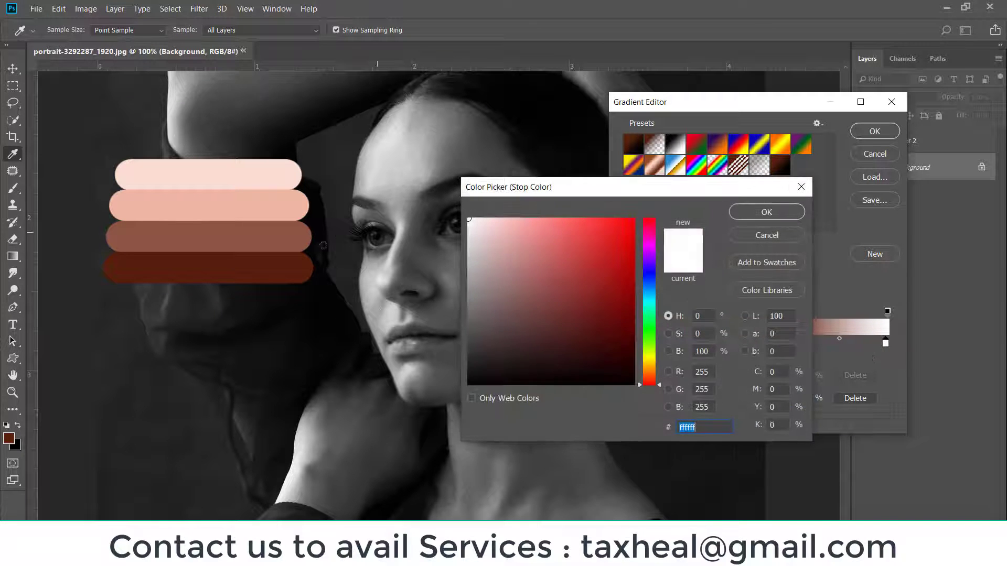
left_click(210, 268)
left_click(767, 210)
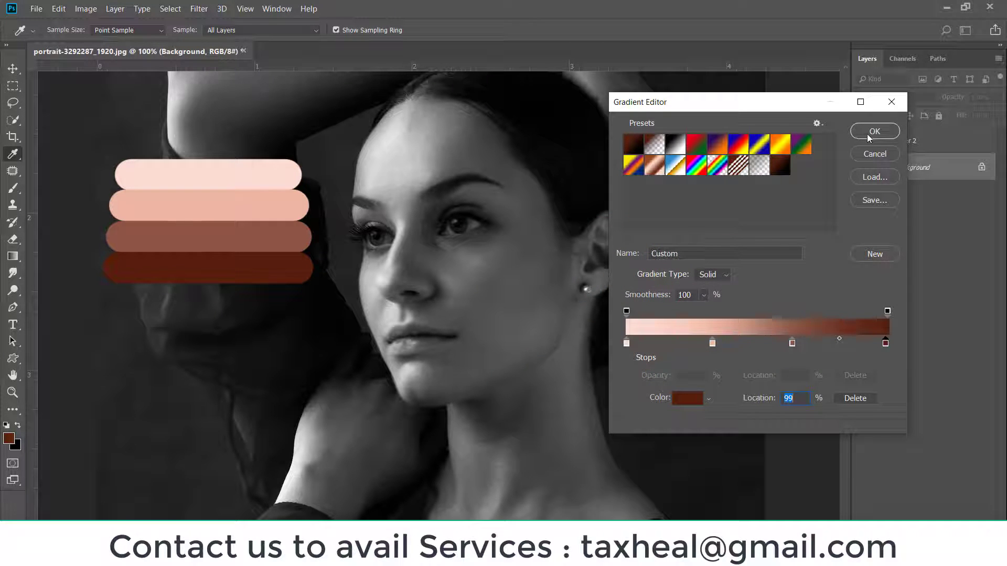
left_click(867, 134)
Step: Fill a new Layer 3 with a horizontal skin-tone gradient and set its blend mode to Color
key("ctrl+0")
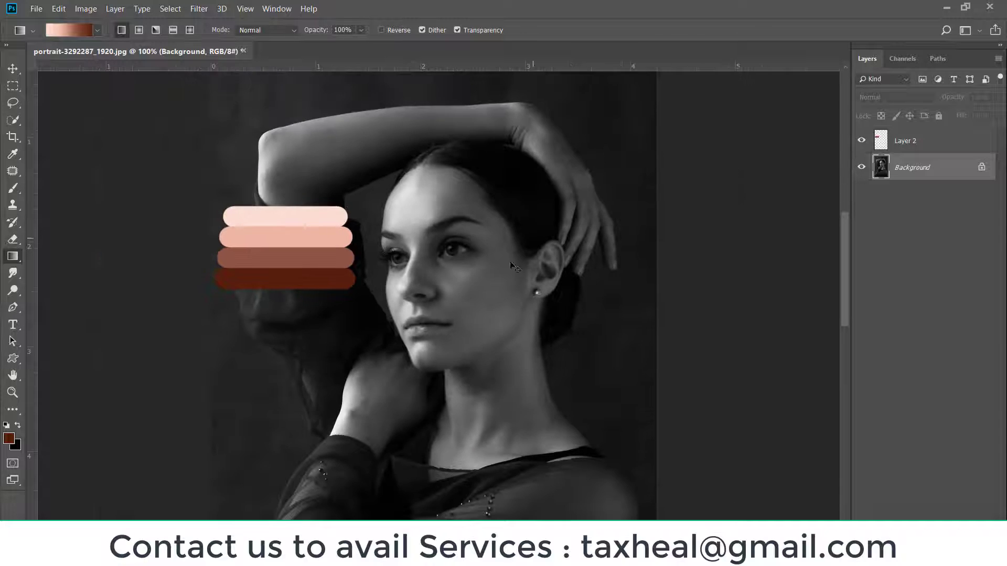
key("ctrl+shift+alt+n")
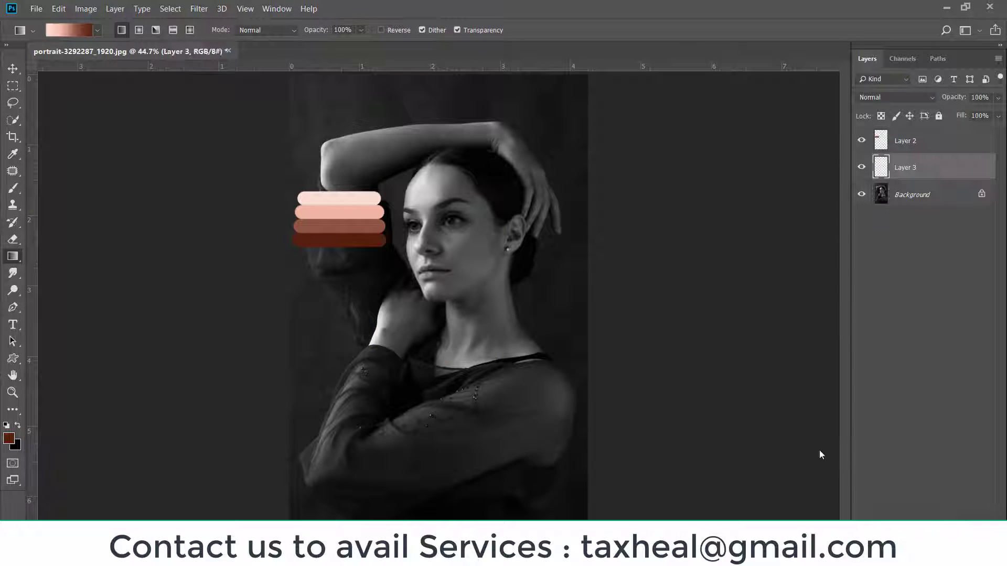
left_click_drag(185, 313, 521, 315)
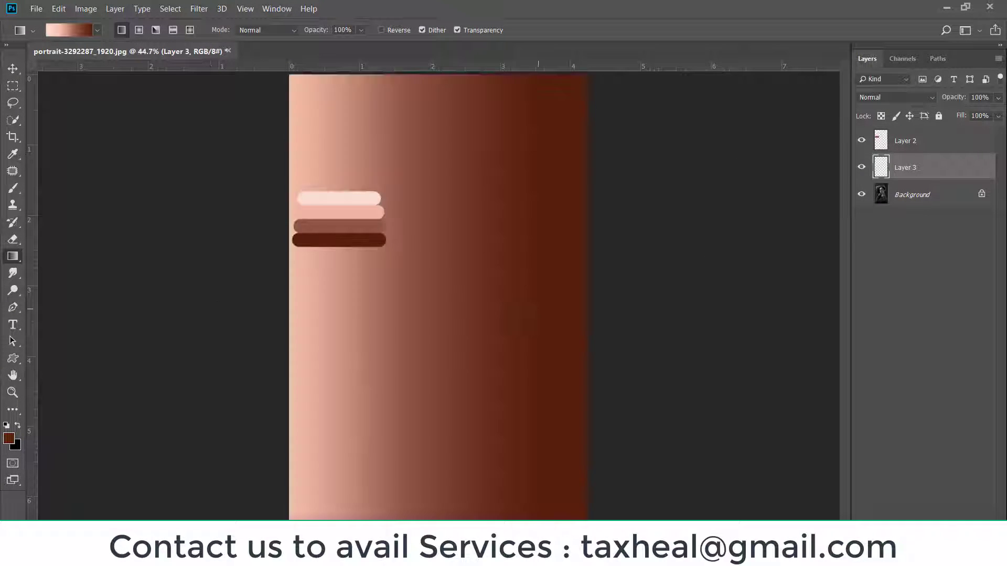
key("ctrl+z")
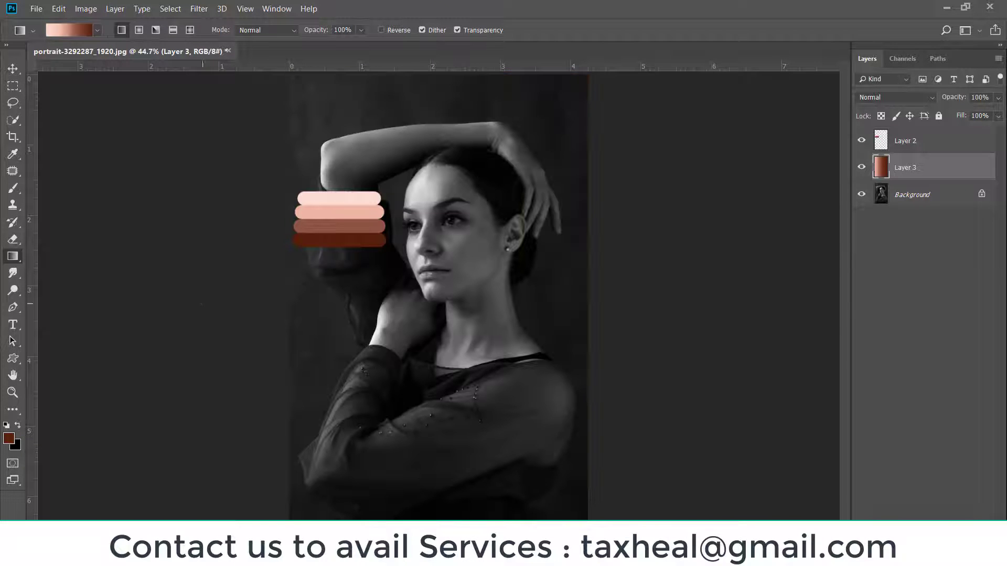
left_click_drag(228, 307, 563, 308)
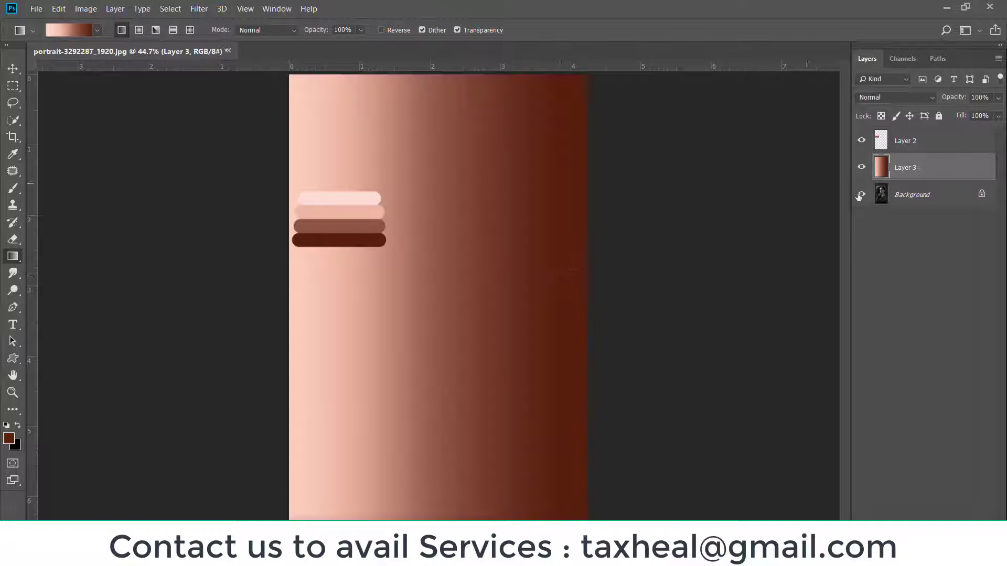
left_click(880, 97)
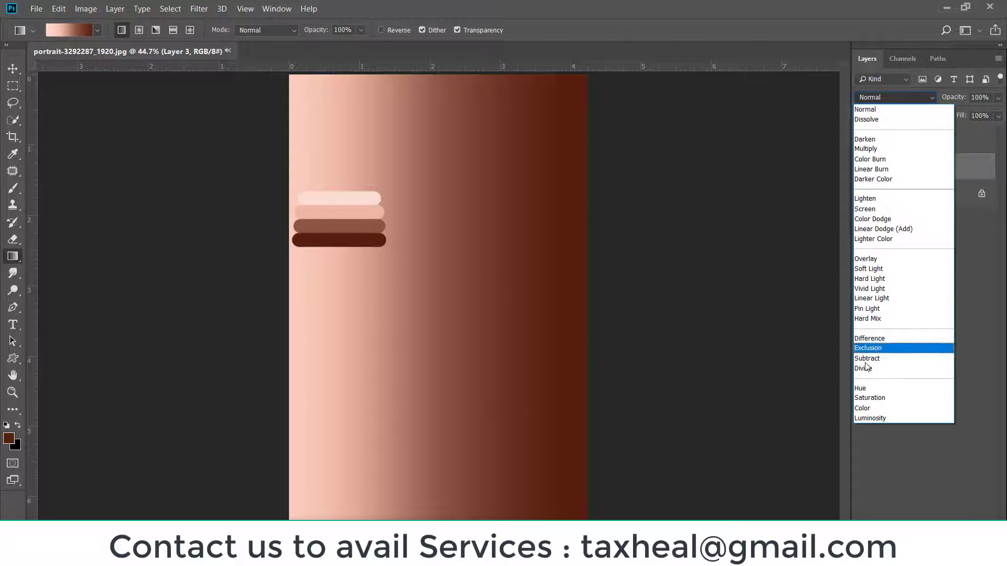
left_click(867, 408)
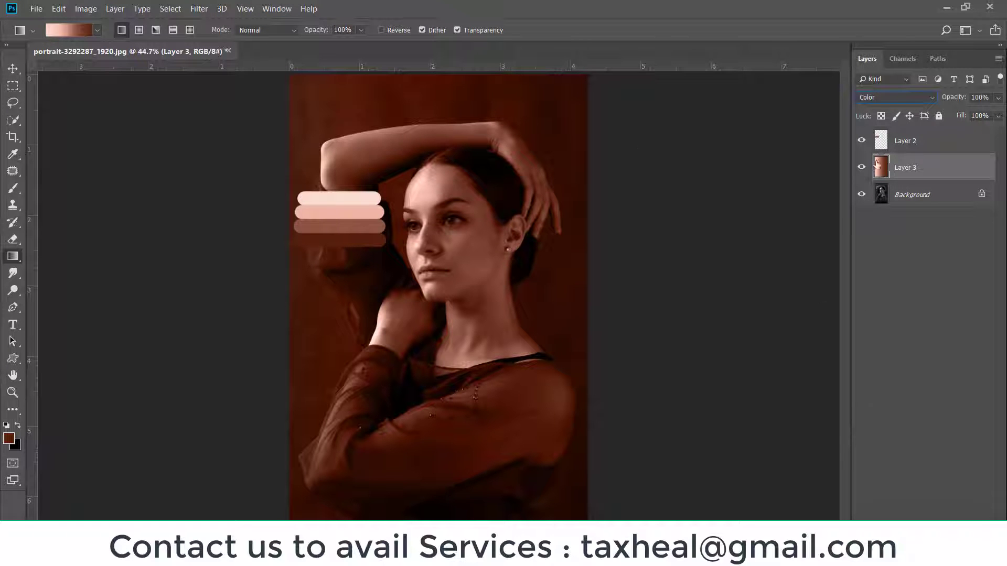
Step: Delete the swatch layer Layer 2
left_click(862, 141)
left_click(922, 142)
left_click(862, 142)
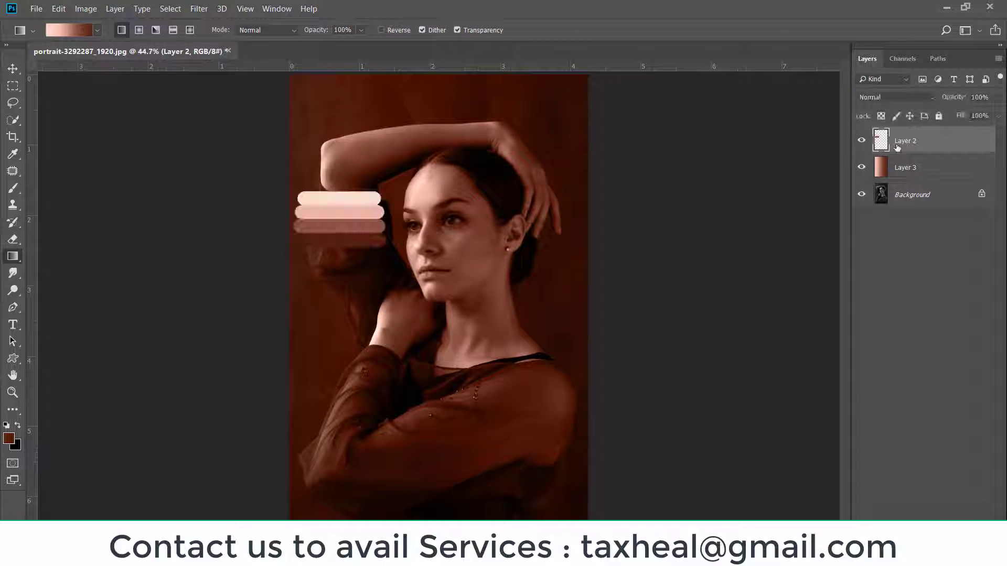
left_click_drag(933, 143, 985, 518)
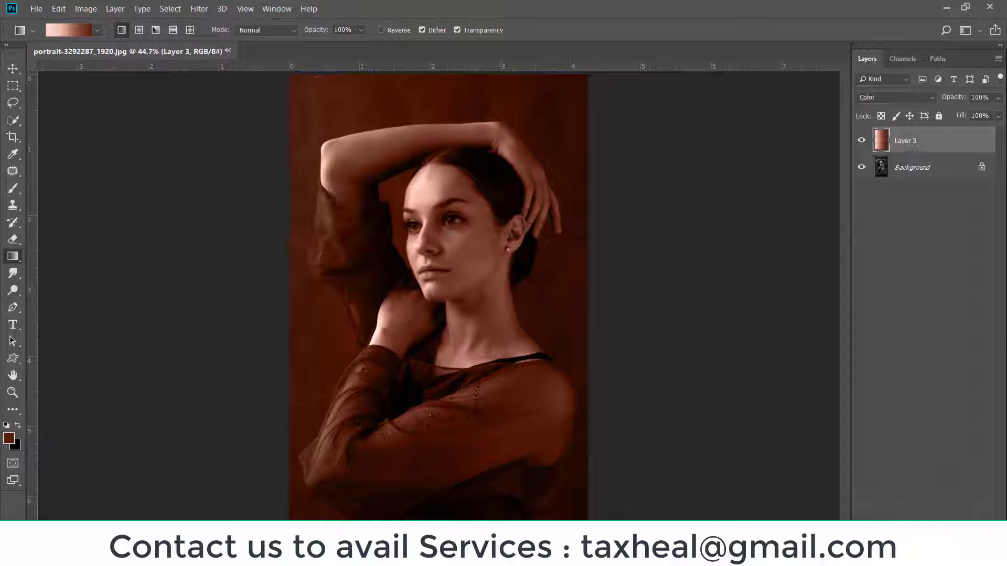
Step: Zoom in on the portrait, select the Background layer, and switch to the Pen tool
left_click(13, 69)
key("ctrl+plus")
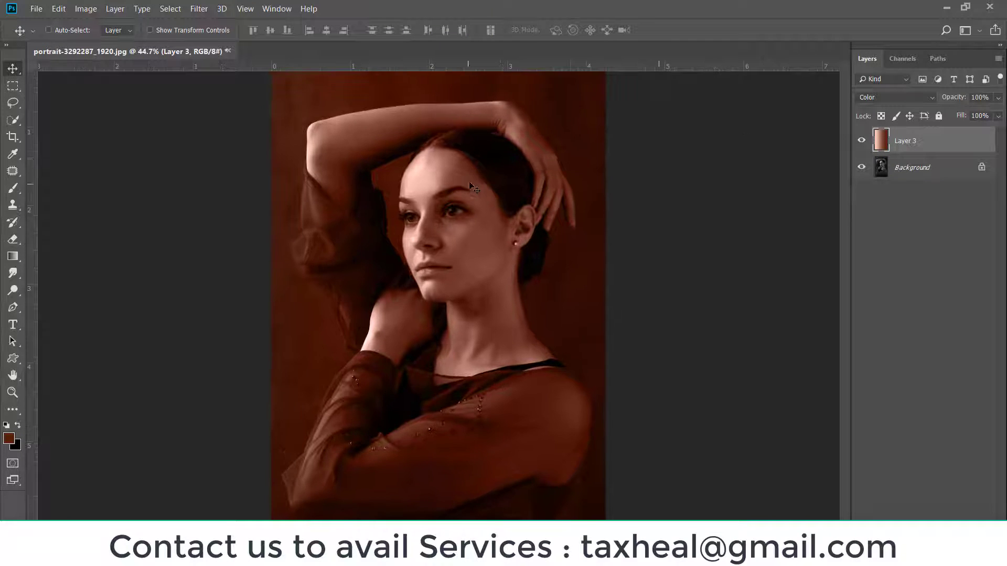
key("ctrl+plus")
key("ctrl+plus")
key("ctrl+plus")
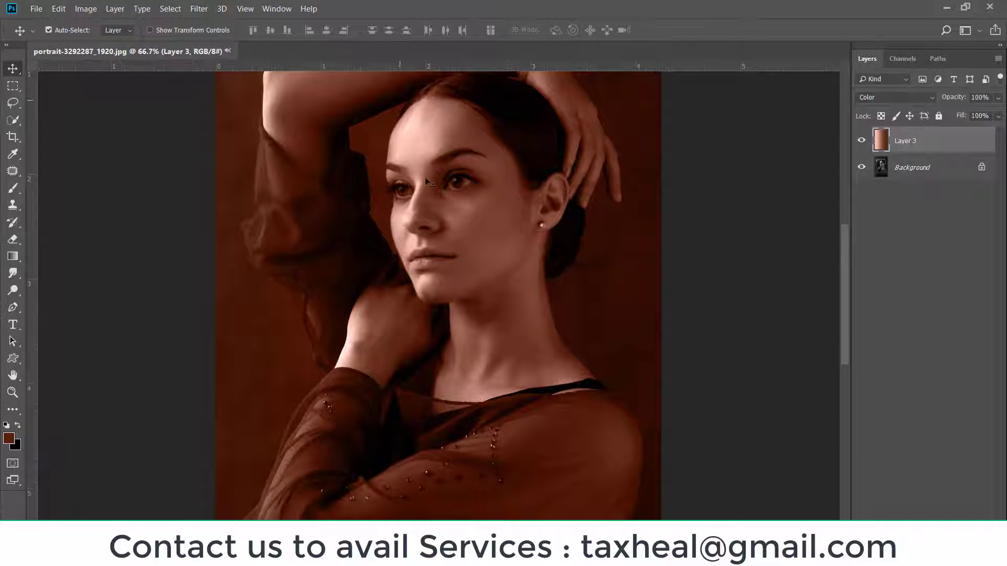
key("ctrl+plus")
key("ctrl+plus")
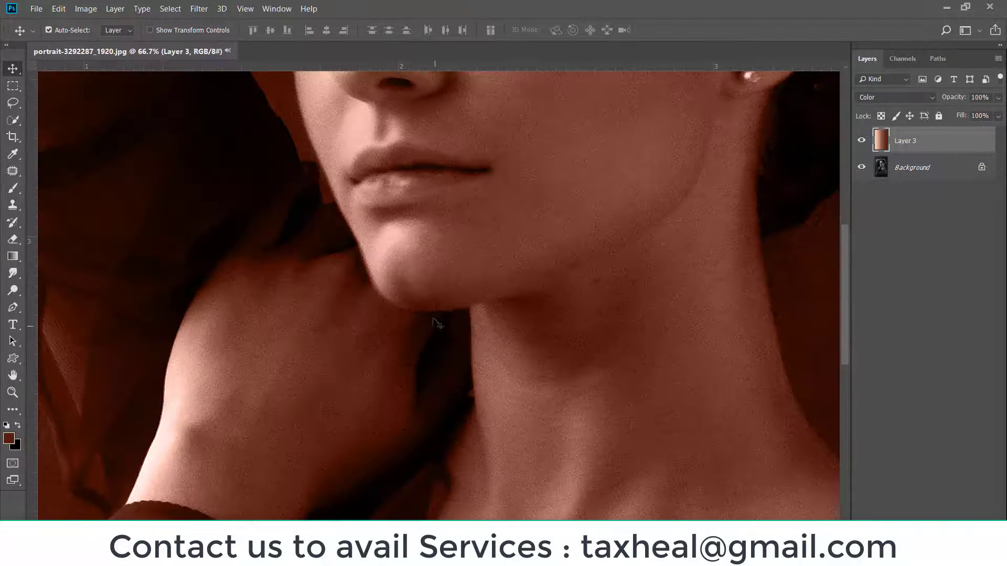
left_click(913, 173)
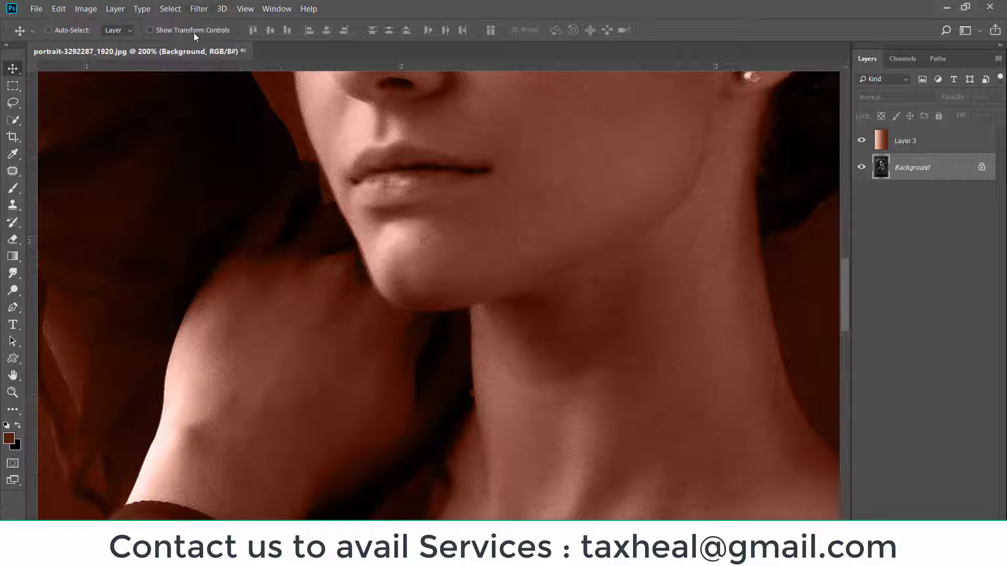
key("p")
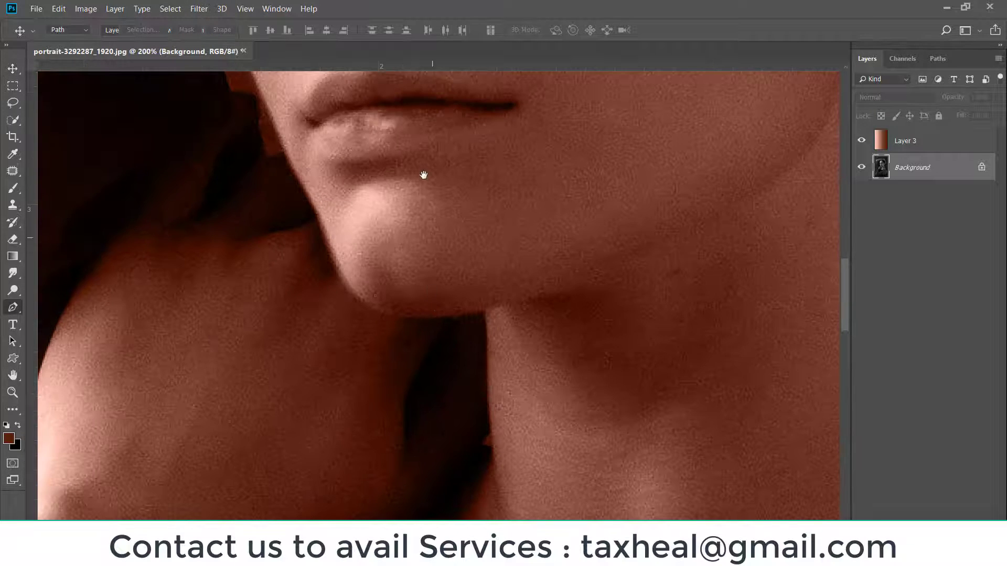
scroll(424, 175, "down", 5)
scroll(410, 139, "up", 1)
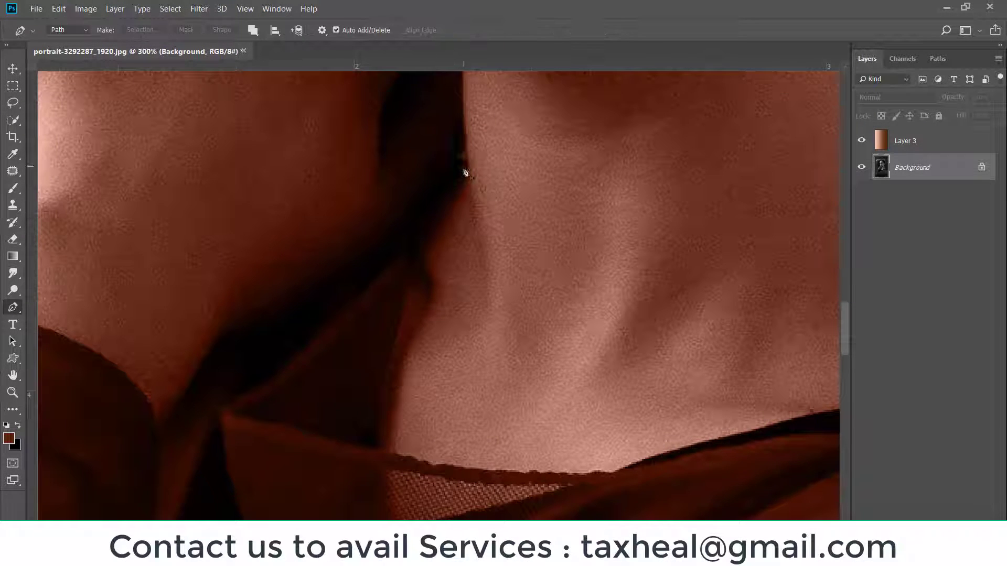
Step: Trace the pen path down the neck's left edge and along the collar
mouse_move(405, 257)
left_mouse_down()
mouse_move(404, 289)
mouse_move(388, 301)
left_mouse_up()
scroll(404, 262, "down", 4)
left_click_drag(373, 351, 439, 376)
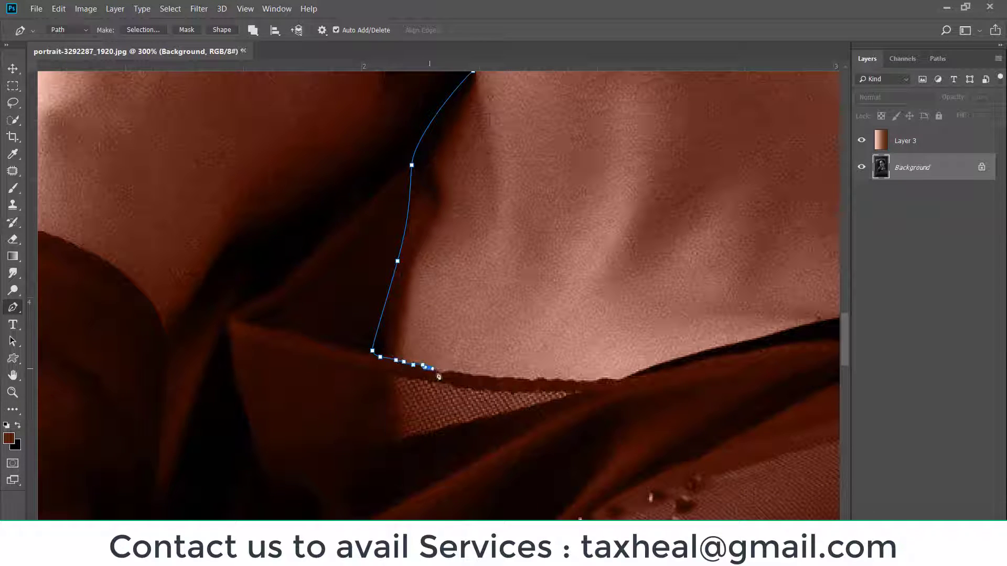
left_click(465, 372)
left_click(523, 378)
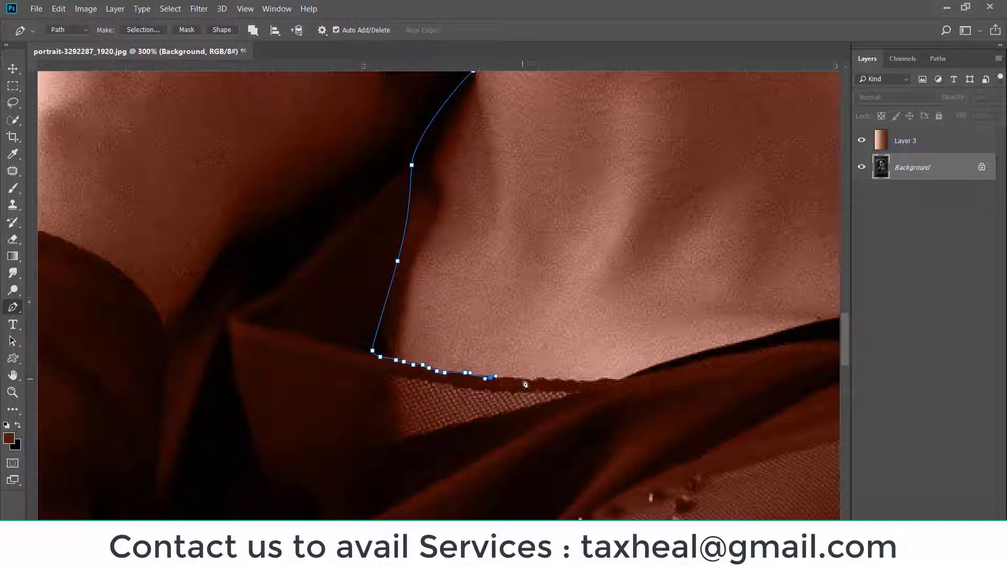
left_click(559, 381)
left_click(571, 381)
left_click(608, 378)
Step: Continue the path along the neckline to curve around the strap tip
left_click_drag(554, 363, 327, 374)
mouse_move(475, 363)
left_mouse_down()
mouse_move(524, 350)
mouse_move(278, 344)
left_mouse_up()
mouse_move(441, 333)
left_mouse_down()
mouse_move(492, 328)
mouse_move(466, 330)
left_mouse_up()
key("ctrl+z")
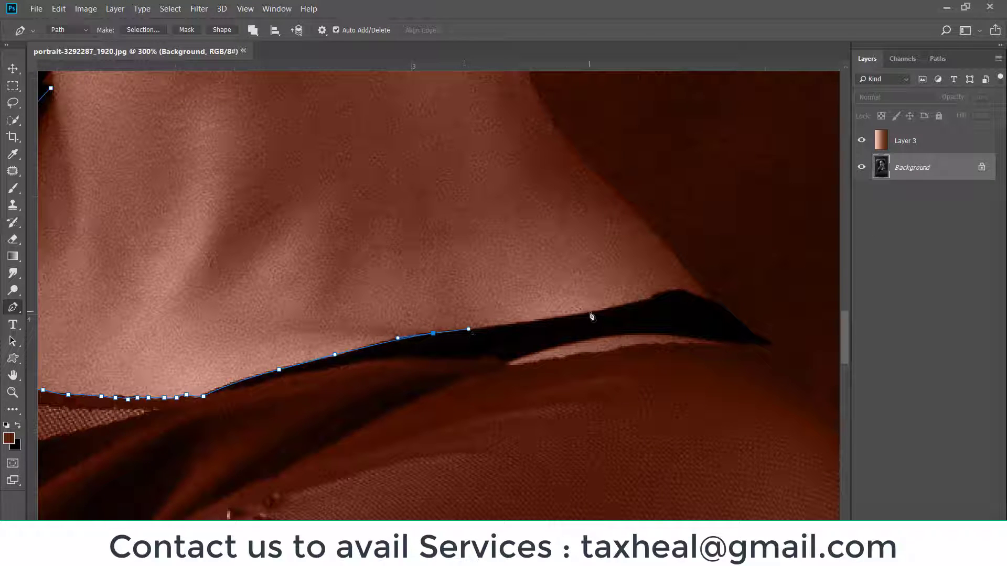
left_click_drag(598, 316, 486, 320)
key("v")
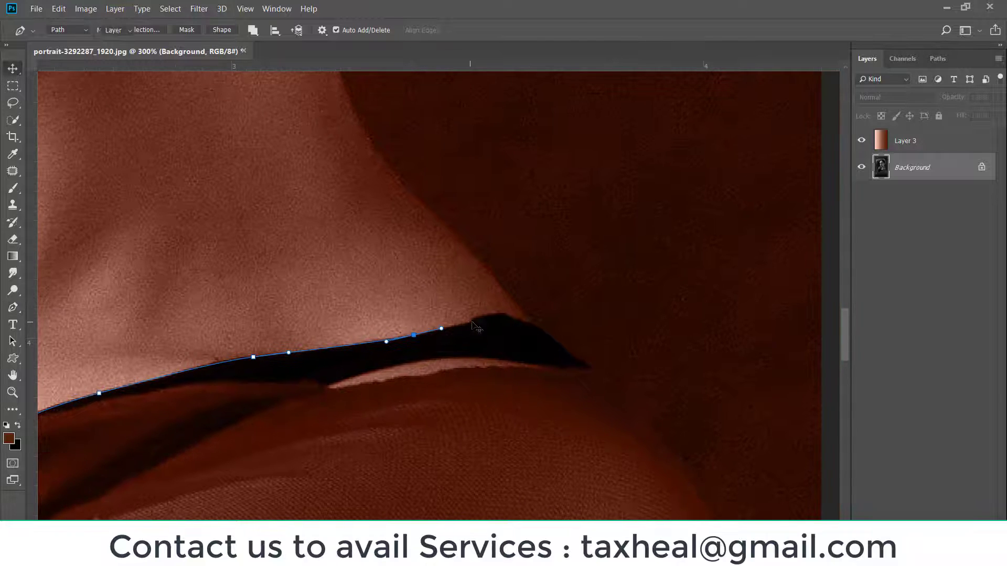
left_click(486, 320)
key("Return")
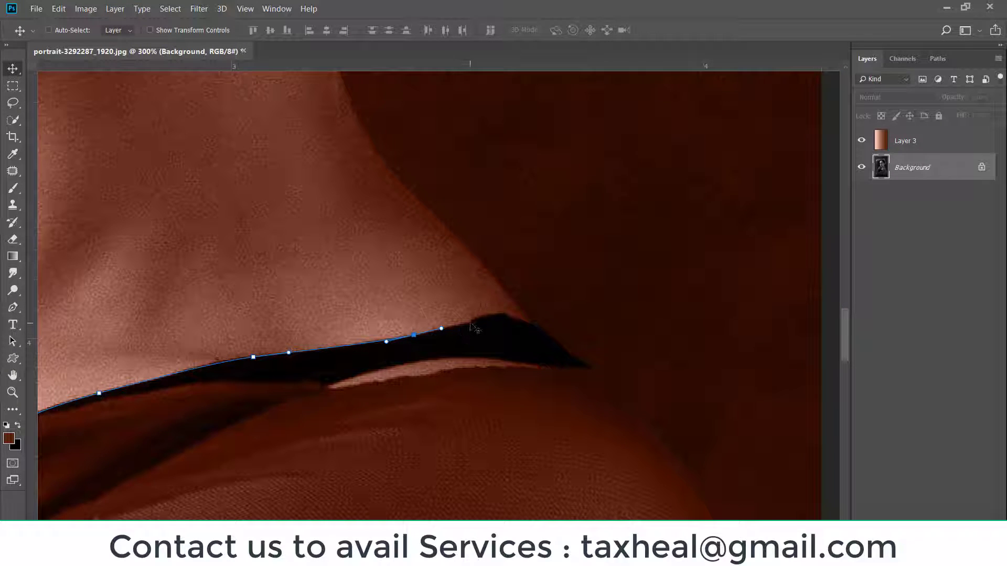
key("p")
left_click(470, 322)
left_click_drag(491, 314, 535, 324)
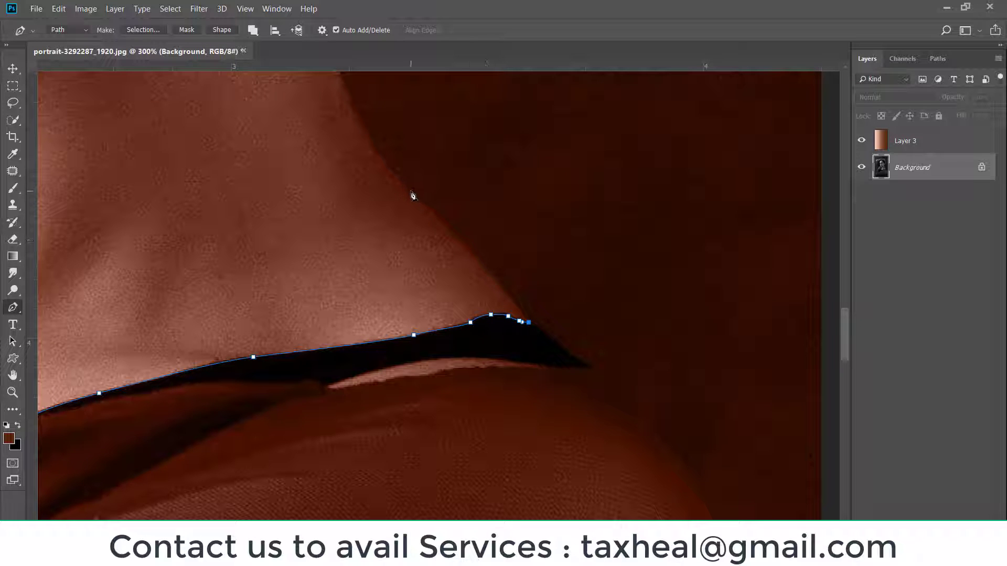
Step: Extend the pen path up the shoulder and neck and along the back of the ear
mouse_move(410, 191)
left_mouse_down()
mouse_move(361, 139)
mouse_move(434, 351)
left_mouse_up()
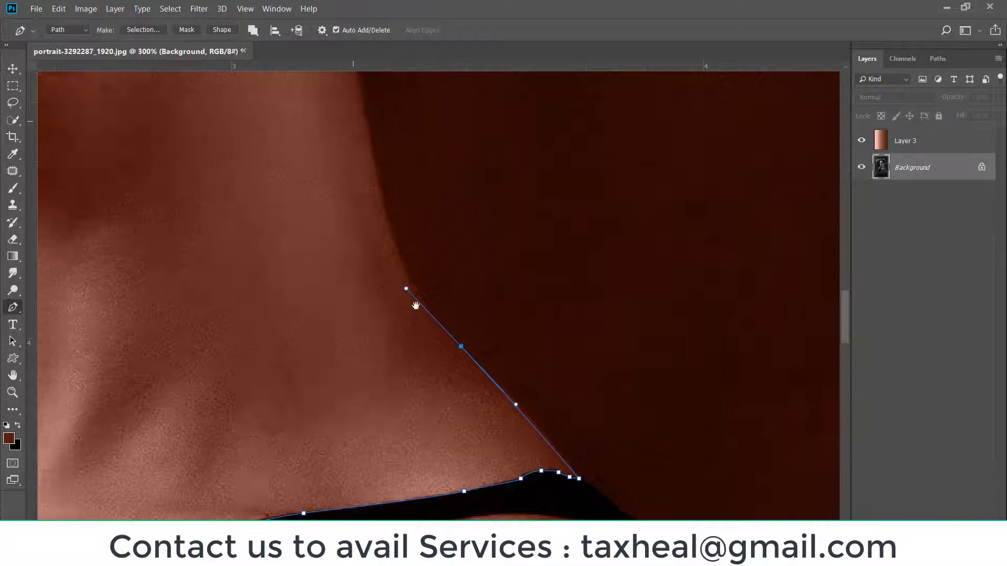
mouse_move(405, 252)
left_mouse_down()
mouse_move(396, 213)
mouse_move(420, 345)
left_mouse_up()
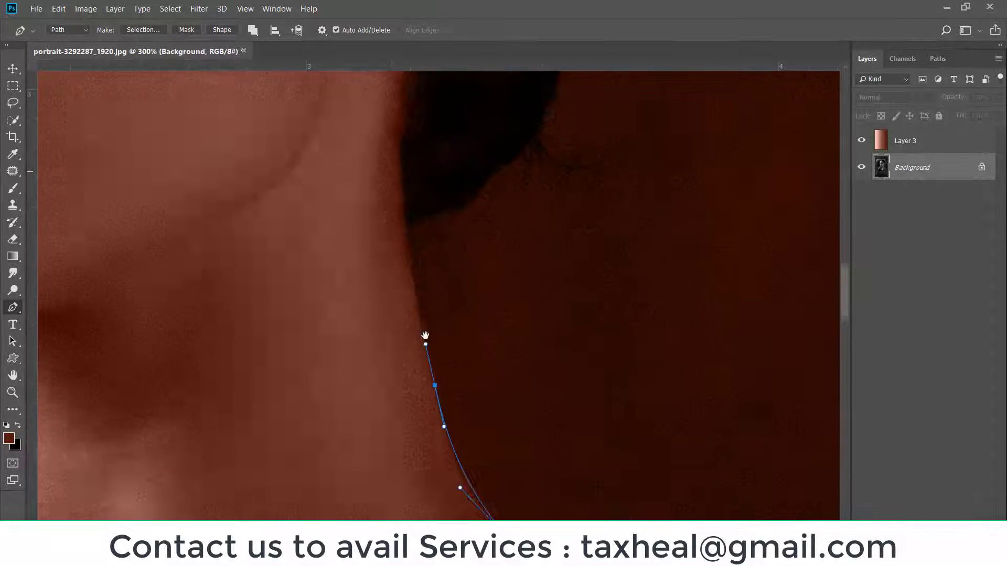
left_click_drag(409, 241, 405, 397)
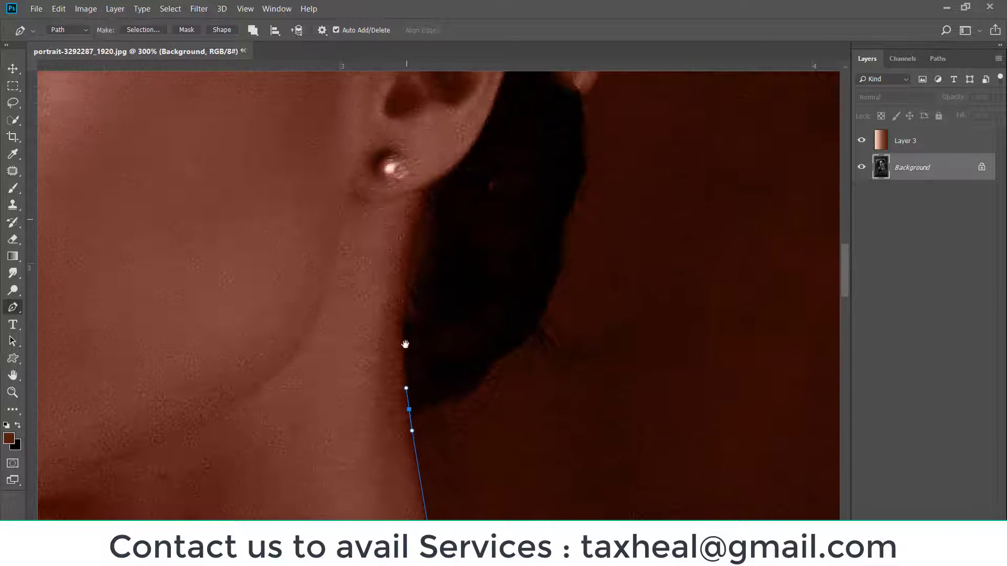
left_click_drag(432, 193, 477, 80)
left_click(431, 192, "alt")
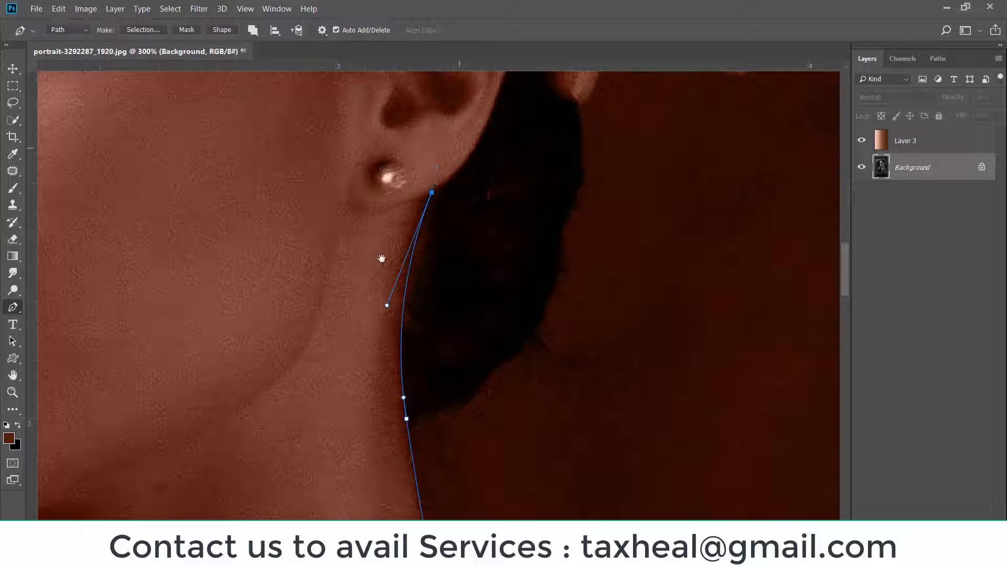
left_click_drag(382, 258, 385, 281)
left_click_drag(391, 242, 418, 134)
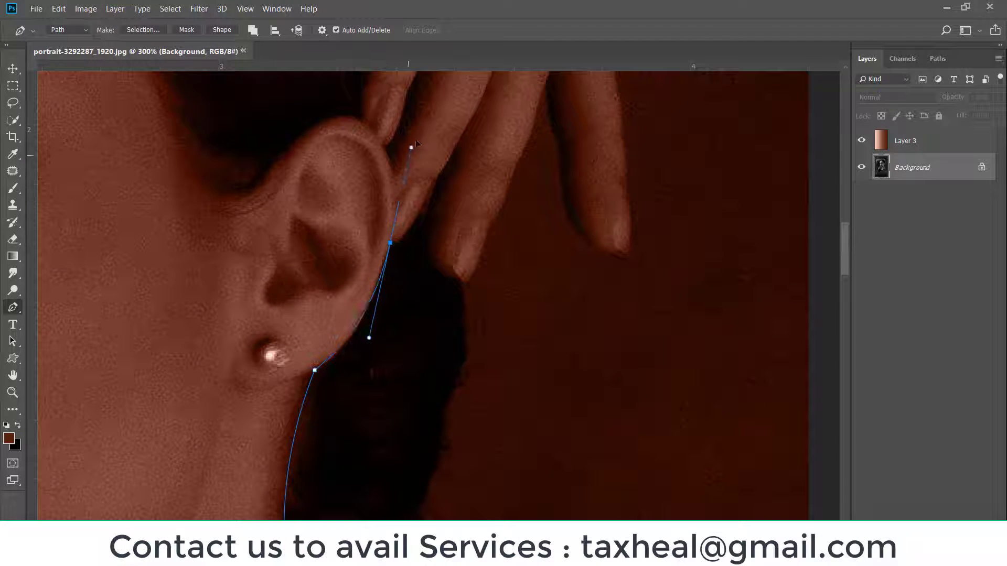
left_click(391, 242, "alt")
left_click(397, 242)
left_click(422, 206)
left_click(433, 182)
Step: Curve the path around the first fingertip and up that finger's side to between the fingers
left_click_drag(425, 217, 422, 231)
left_click_drag(460, 278, 489, 274)
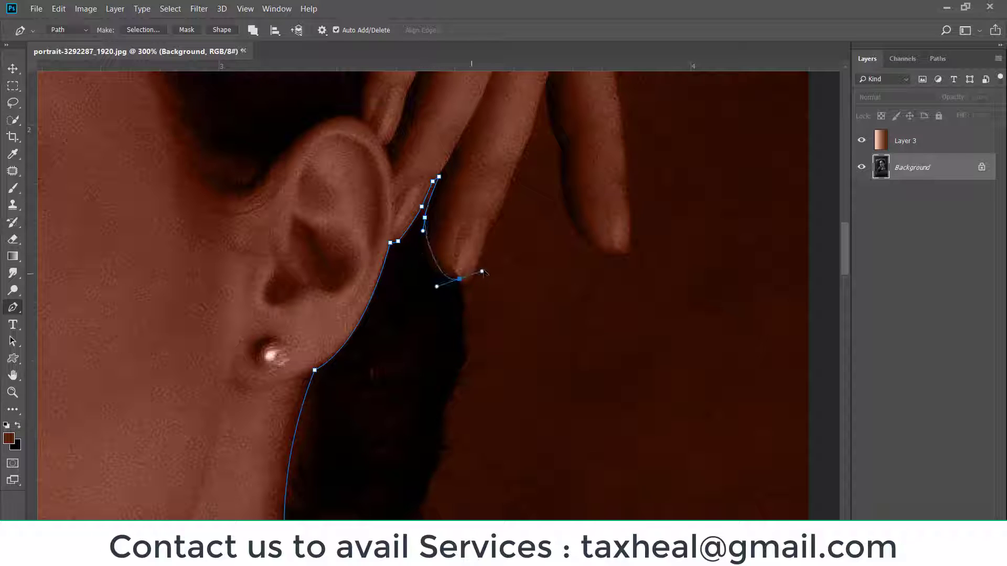
left_click(469, 280)
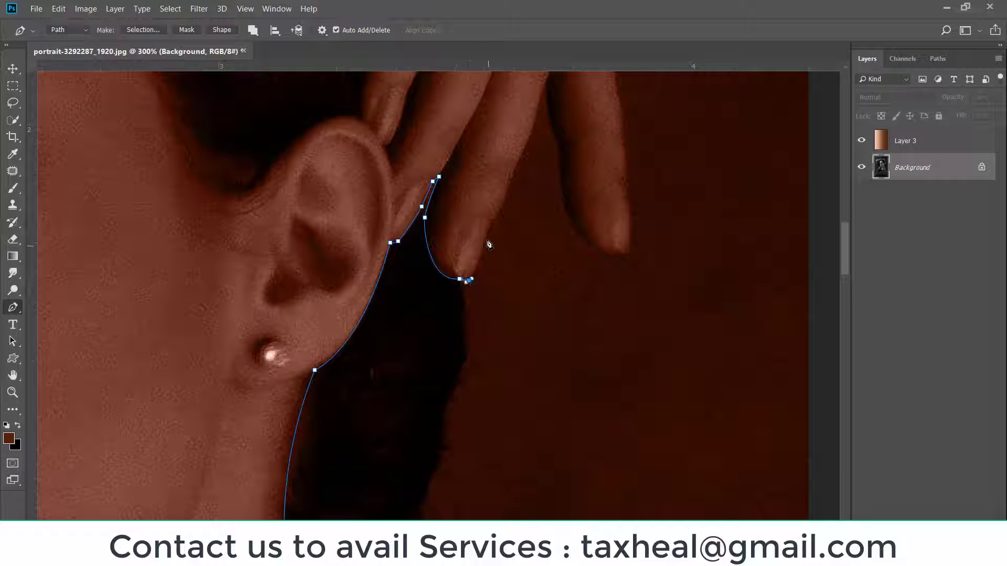
mouse_move(485, 238)
left_mouse_down()
mouse_move(487, 230)
mouse_move(479, 264)
left_mouse_up()
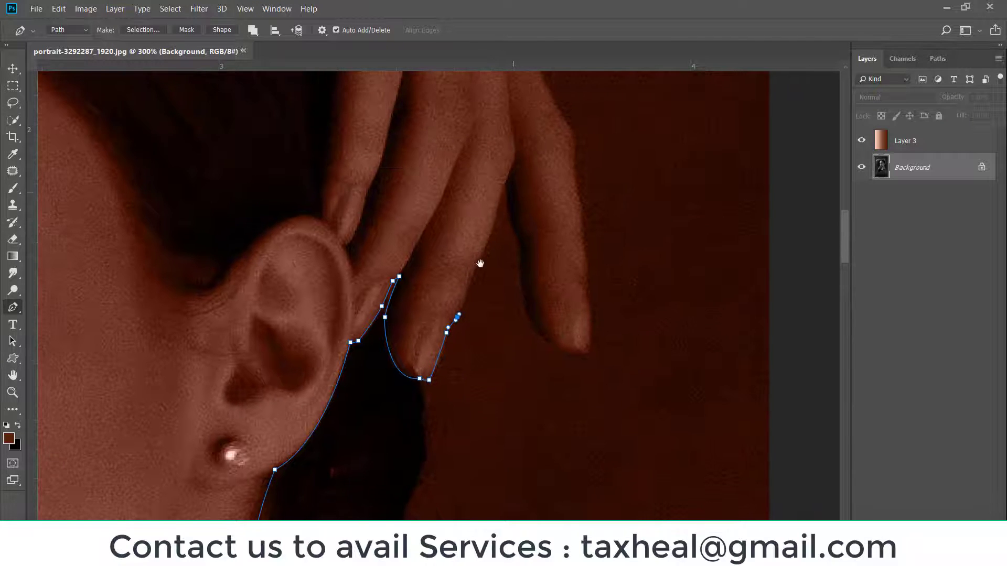
left_click(463, 304, "alt")
left_click_drag(476, 269, 483, 252)
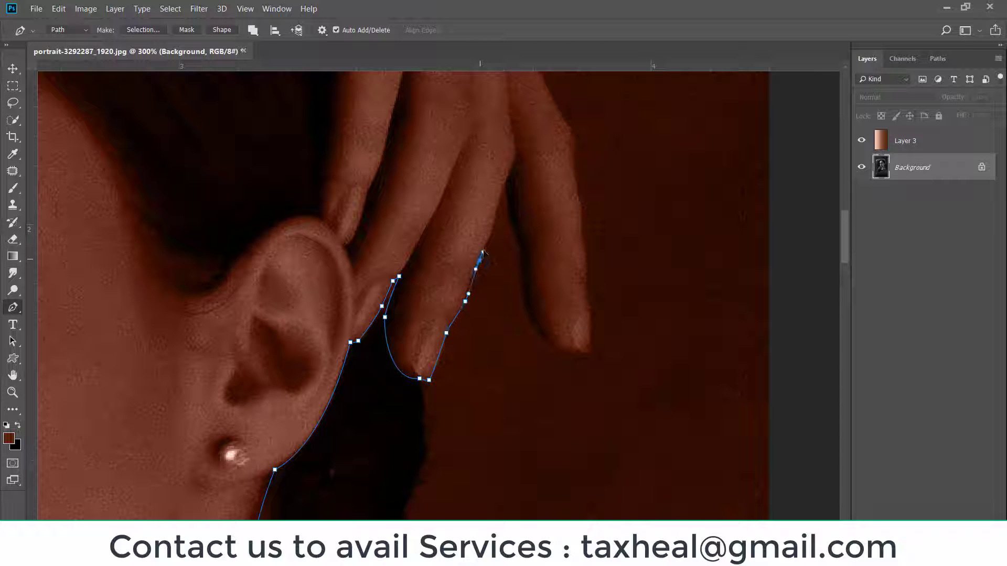
left_click_drag(498, 209, 502, 199)
left_click(510, 217)
key("ctrl+plus")
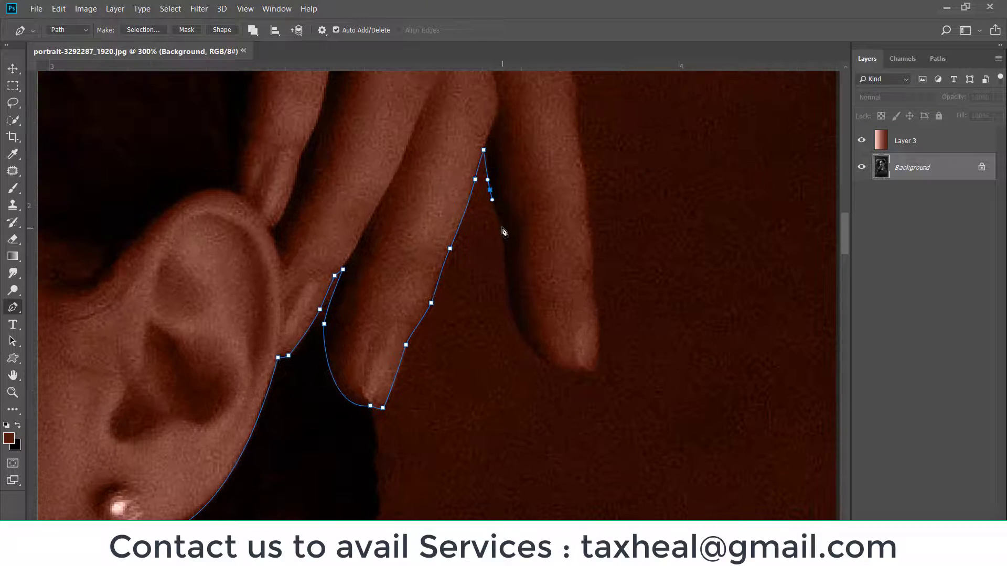
Step: Trace the pen path around the second fingertip and up the hand's outer edge
left_click_drag(509, 259, 488, 164)
mouse_move(493, 219)
left_mouse_down()
mouse_move(501, 249)
mouse_move(471, 205)
mouse_move(505, 205)
mouse_move(507, 330)
left_mouse_up()
mouse_move(506, 269)
left_mouse_down()
mouse_move(505, 257)
mouse_move(517, 380)
left_mouse_up()
left_click_drag(501, 221, 498, 204)
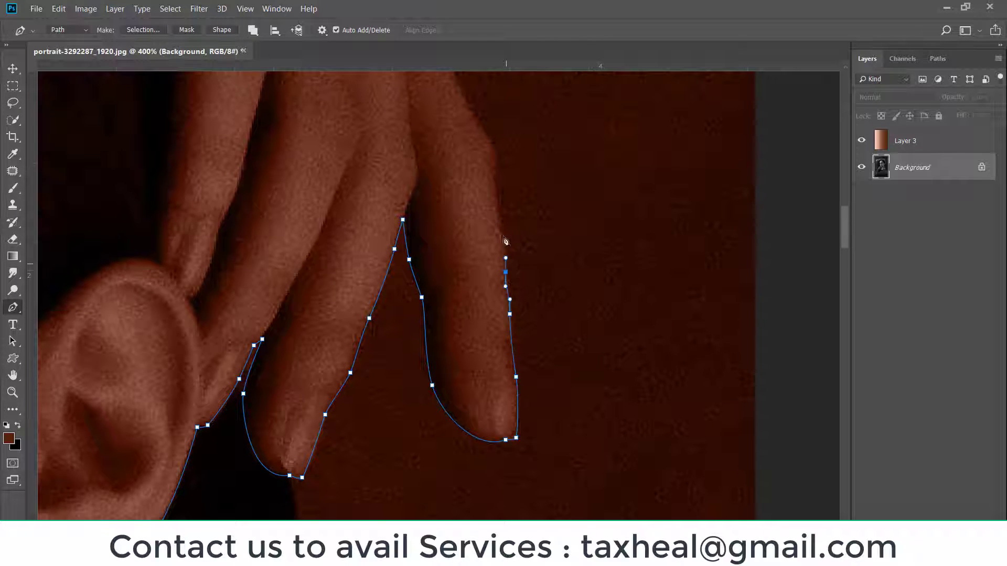
mouse_move(506, 269)
left_mouse_down()
mouse_move(520, 362)
mouse_move(511, 262)
left_mouse_up()
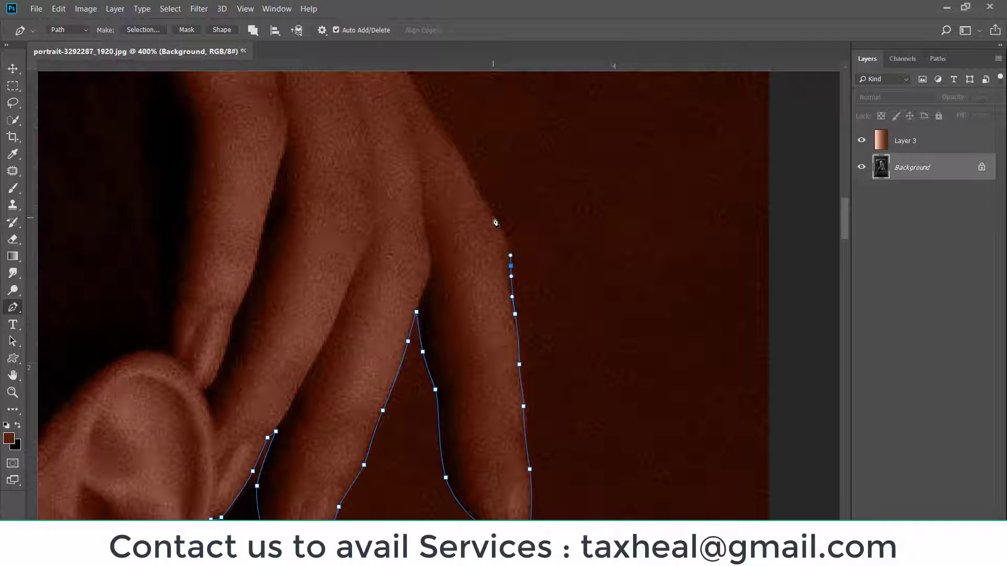
left_click_drag(483, 202, 589, 390)
left_click_drag(544, 306, 525, 280)
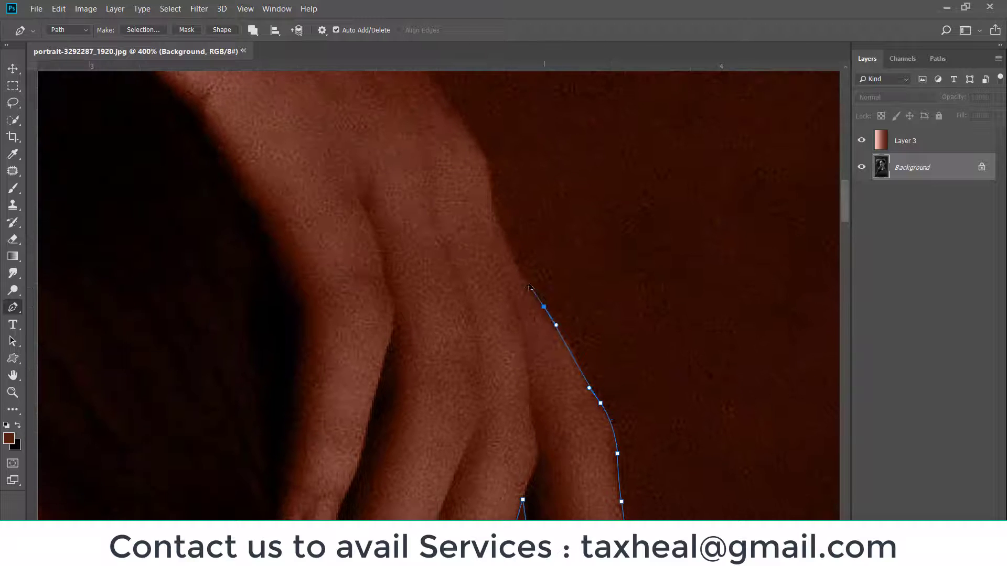
Step: Continue the path along the wrist and over the forearm, undoing one misplaced anchor
left_click_drag(506, 233, 546, 313)
left_click(516, 220)
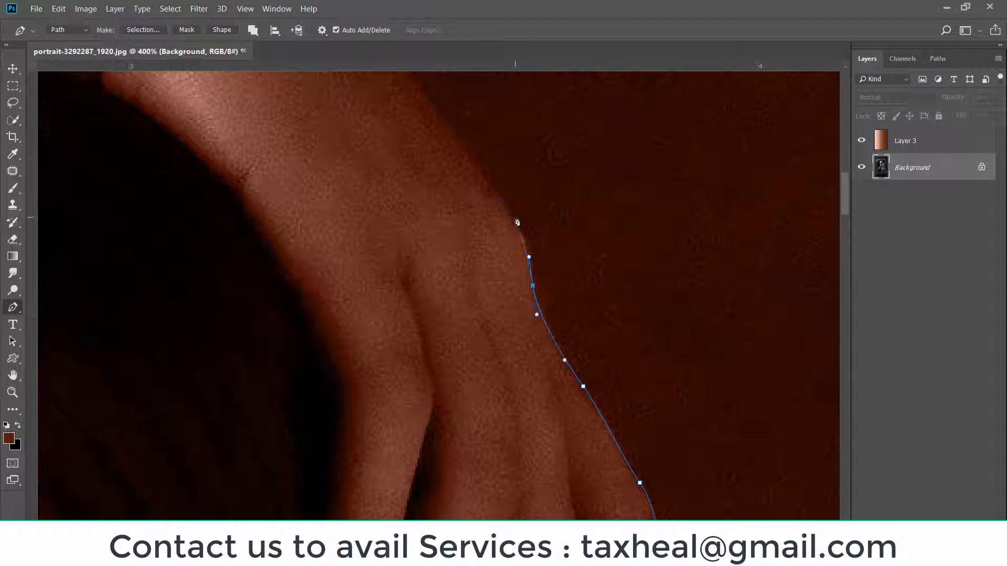
left_click(500, 199)
scroll(546, 247, "up", 4)
scroll(546, 247, "left", 3)
left_click(525, 214)
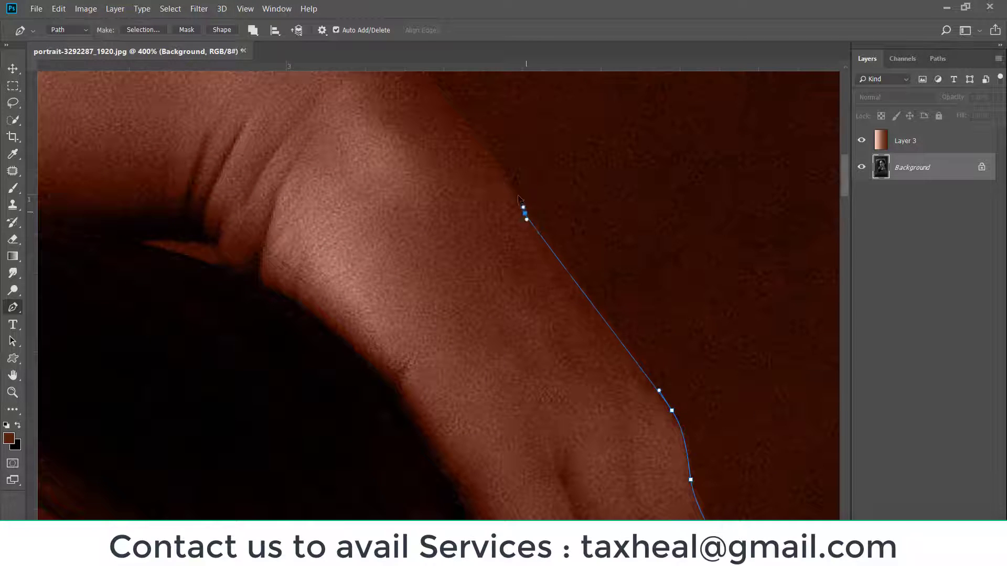
scroll(479, 148, "up", 4)
scroll(478, 148, "left", 3)
left_click(518, 203)
left_click_drag(499, 215, 436, 171)
key("ctrl+z")
Step: Trace Pen anchors along the top edge of the arm toward its bend
scroll(470, 180, "left", 2)
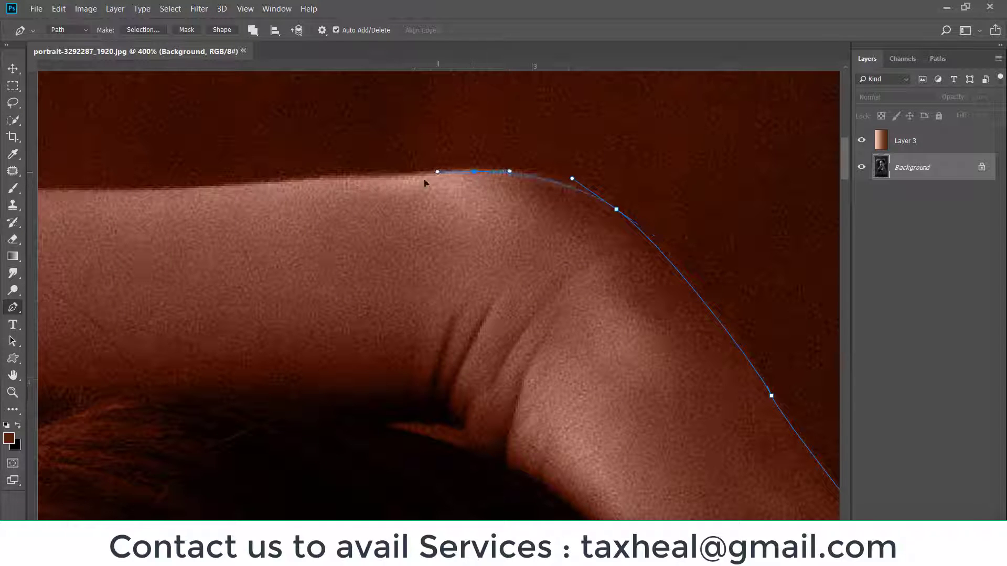
scroll(468, 178, "left", 5)
scroll(468, 178, "left", 1)
left_click_drag(615, 170, 605, 170)
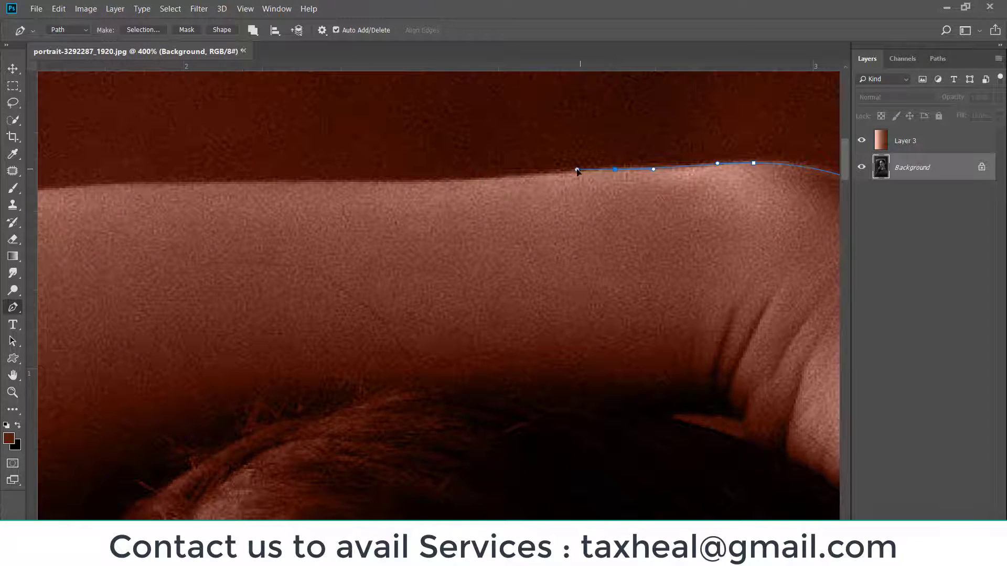
scroll(577, 170, "left", 9)
left_click(596, 192)
mouse_move(482, 190)
left_mouse_down()
mouse_move(426, 191)
mouse_move(493, 183)
left_mouse_up()
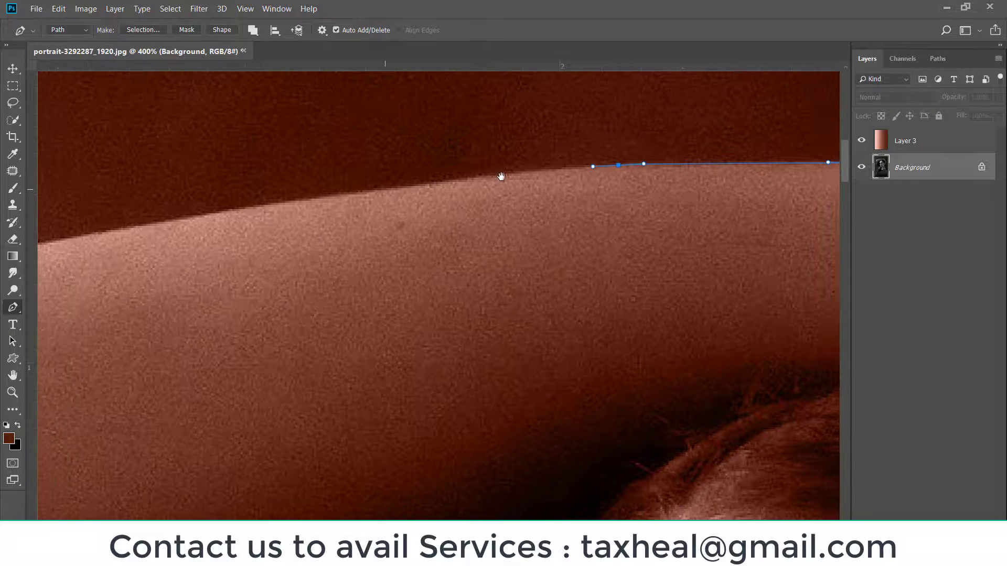
mouse_move(394, 187)
left_mouse_down()
mouse_move(353, 194)
mouse_move(650, 146)
left_mouse_up()
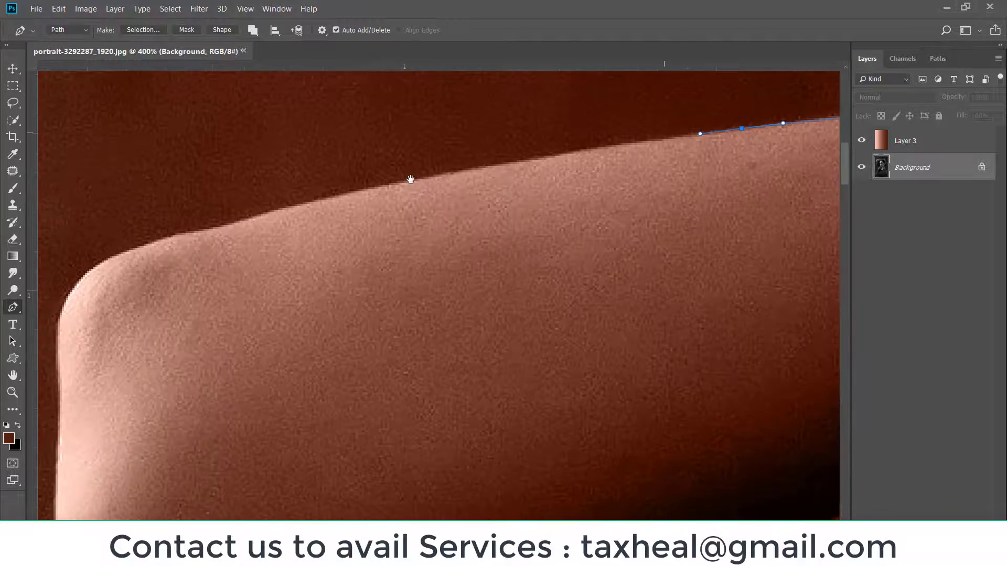
left_click(428, 179)
Step: Round the path around the elbow bend with curved anchors and start down the outer edge
mouse_move(381, 186)
left_mouse_down()
mouse_move(400, 183)
mouse_move(346, 201)
left_mouse_up()
mouse_move(286, 211)
left_mouse_down()
mouse_move(269, 217)
mouse_move(380, 141)
left_mouse_up()
left_click_drag(273, 229, 265, 275)
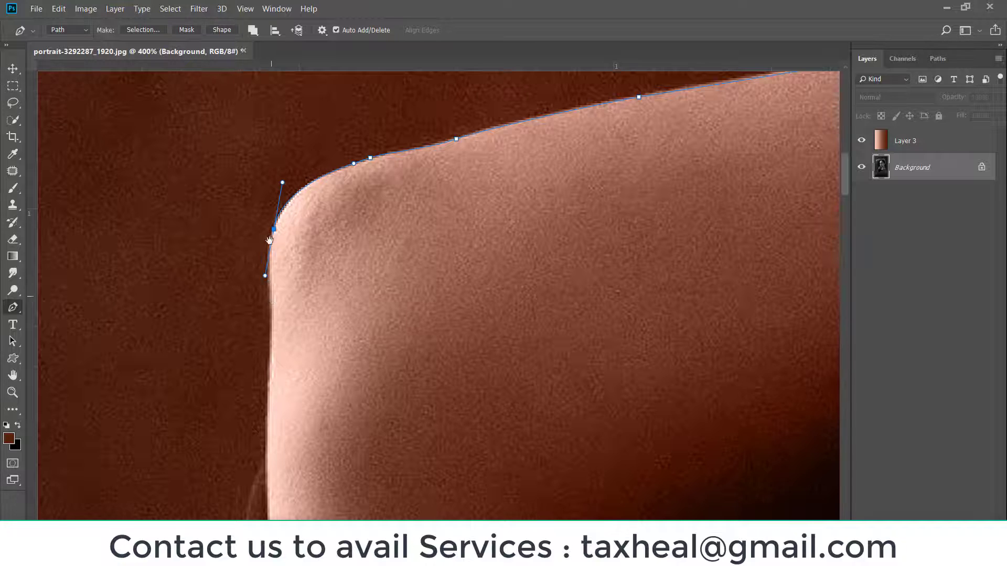
scroll(270, 241, "down", 3)
left_click_drag(272, 231, 268, 291)
scroll(270, 288, "down", 3)
Step: Run the path down the arm's outer edge and along the fold of the top
left_click_drag(252, 236, 232, 113)
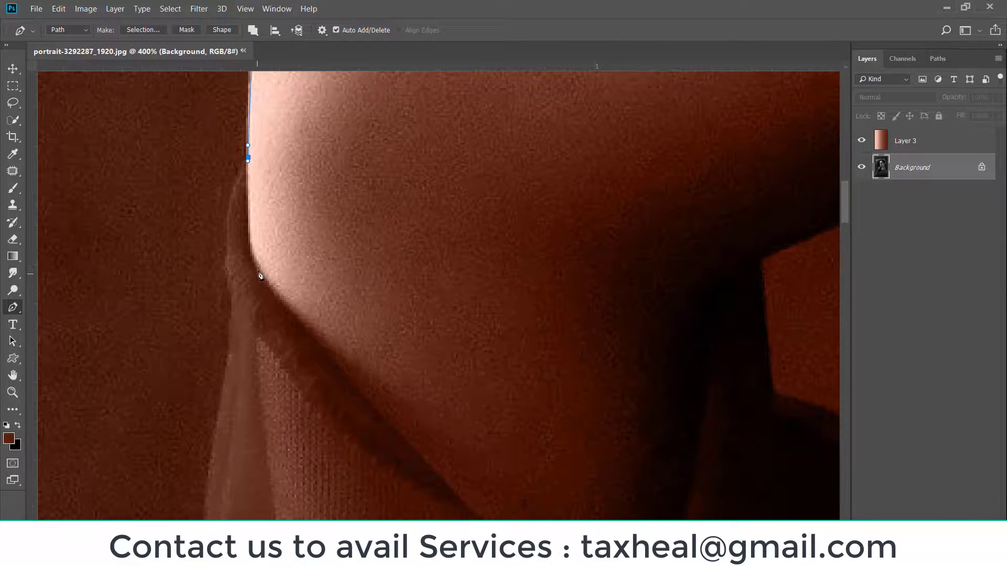
mouse_move(272, 297)
left_mouse_down()
mouse_move(276, 304)
mouse_move(158, 185)
left_mouse_up()
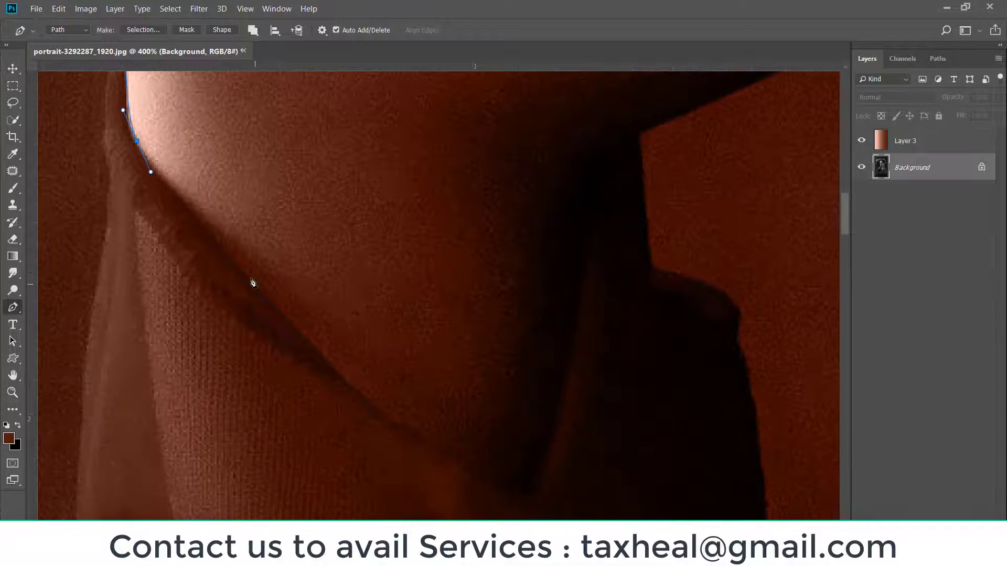
mouse_move(252, 279)
left_mouse_down()
mouse_move(270, 303)
mouse_move(188, 229)
left_mouse_up()
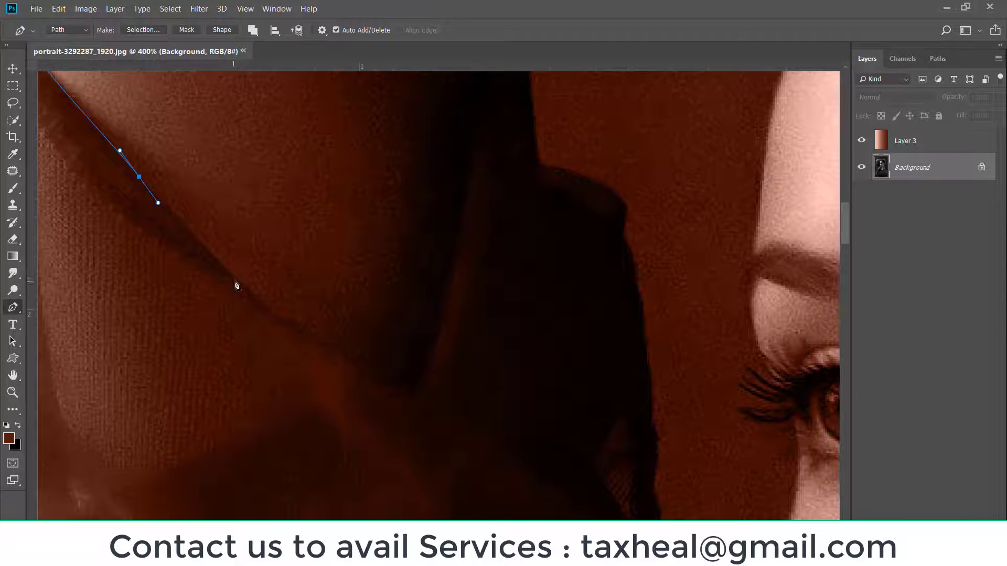
left_click_drag(236, 279, 245, 291)
left_click_drag(319, 341, 327, 346)
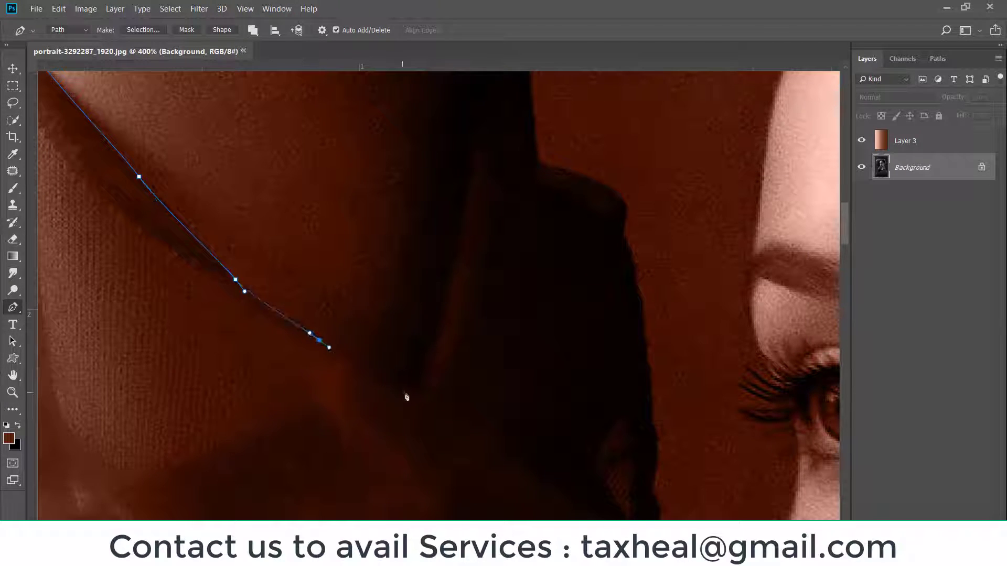
left_click_drag(411, 393, 425, 380)
Step: Trace up the top's dark edge, with a corner point, and along the collar toward the hair
left_click_drag(469, 216, 435, 348)
left_click_drag(436, 310, 439, 283)
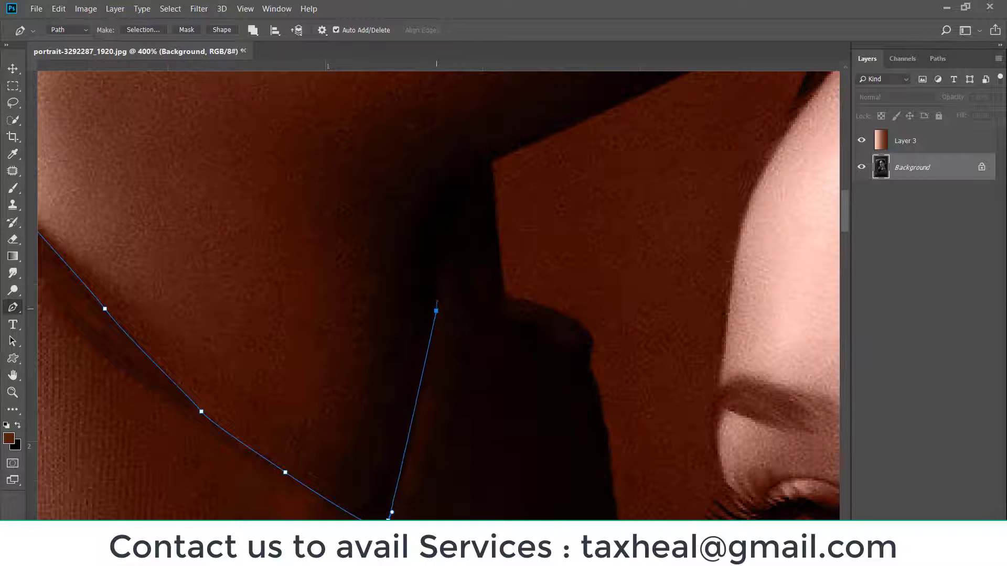
mouse_move(463, 216)
left_mouse_down()
mouse_move(448, 296)
mouse_move(461, 262)
mouse_move(340, 336)
left_mouse_up()
left_click(475, 245)
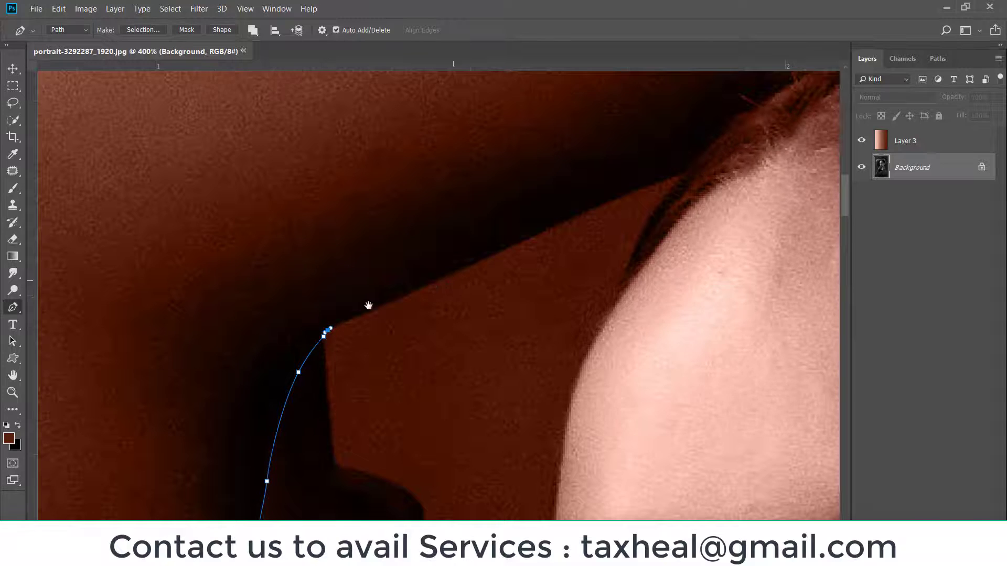
mouse_move(518, 247)
left_mouse_down()
mouse_move(376, 305)
mouse_move(412, 286)
left_mouse_up()
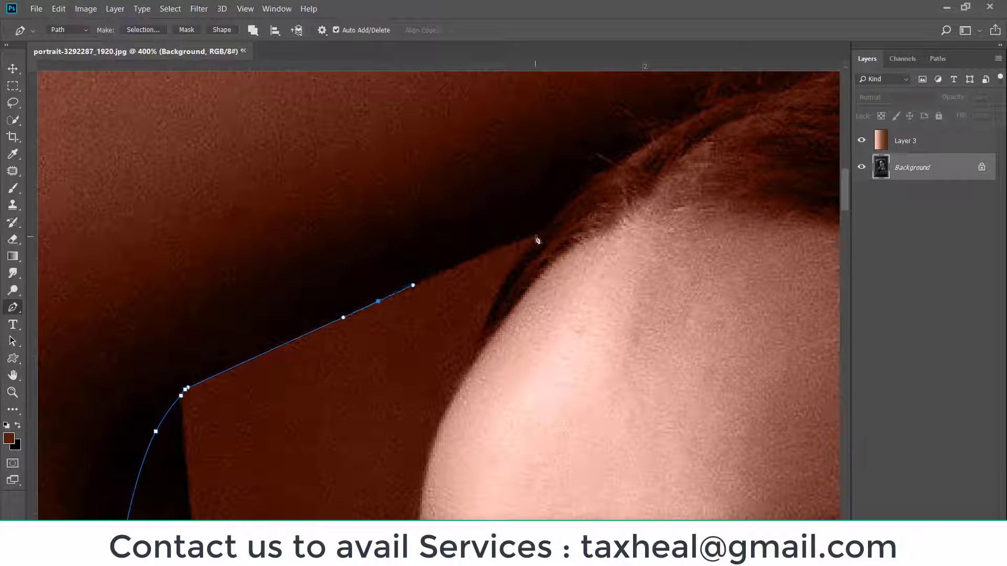
left_click_drag(535, 235, 553, 232)
Step: Follow the hair edge with anchors up to where the hair meets the arm
mouse_move(755, 96)
left_mouse_down()
mouse_move(408, 222)
mouse_move(494, 205)
mouse_move(491, 187)
left_mouse_up()
left_click(429, 216, "alt")
left_click_drag(383, 164, 169, 139)
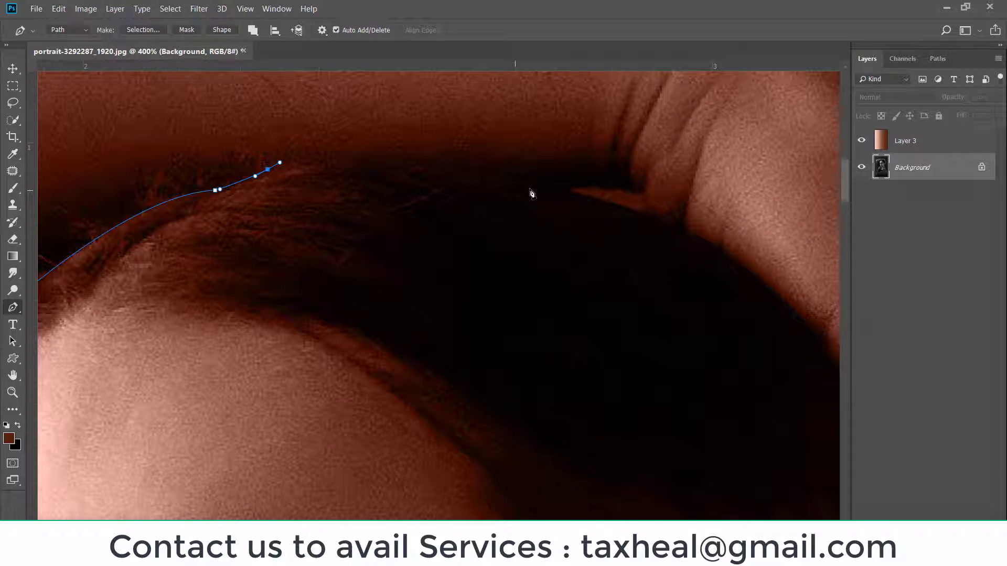
mouse_move(568, 187)
left_mouse_down()
mouse_move(705, 242)
mouse_move(423, 199)
mouse_move(288, 111)
left_mouse_up()
left_click(569, 189, "alt")
left_click(639, 194)
Step: Continue curved anchors down the hair edge and along the finger edge
left_click_drag(416, 232, 453, 290)
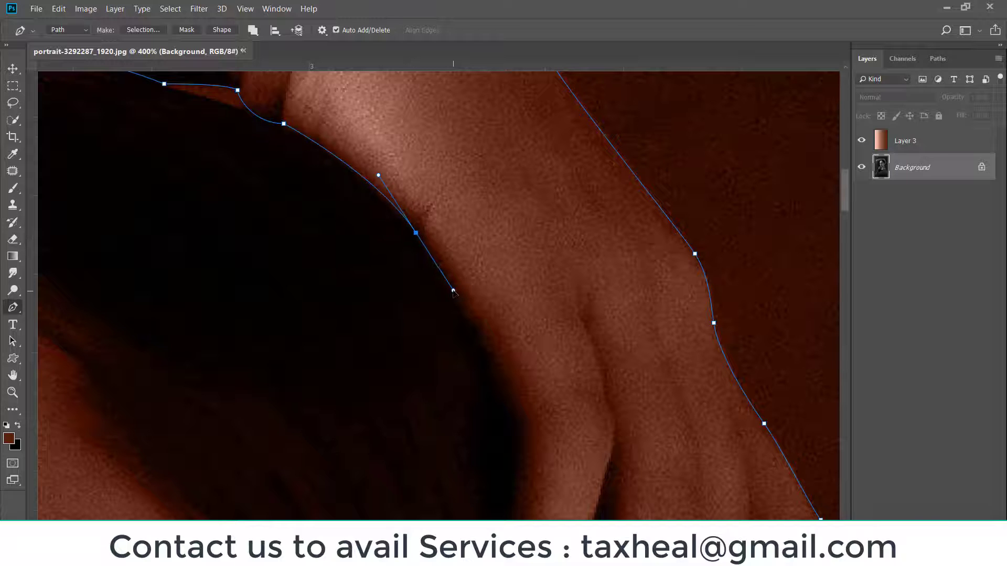
left_click_drag(367, 184, 267, 38)
left_click_drag(403, 260, 412, 275)
mouse_move(419, 309)
left_mouse_down()
mouse_move(395, 212)
mouse_move(389, 225)
mouse_move(396, 193)
left_mouse_up()
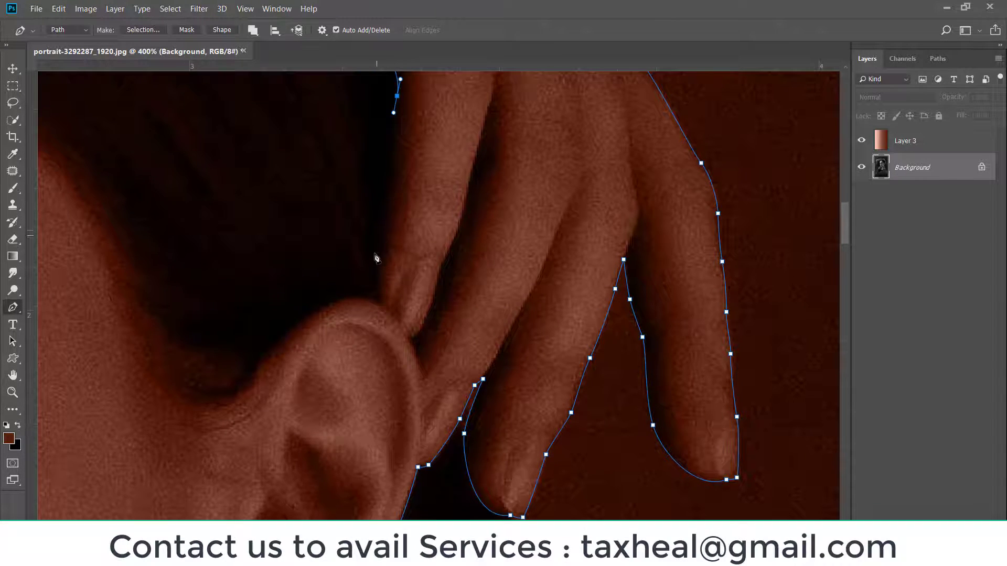
mouse_move(378, 231)
left_mouse_down()
mouse_move(374, 273)
mouse_move(480, 219)
left_mouse_up()
Step: Carry the path from the fingers over the ear rim and up the hairline
left_click(378, 301)
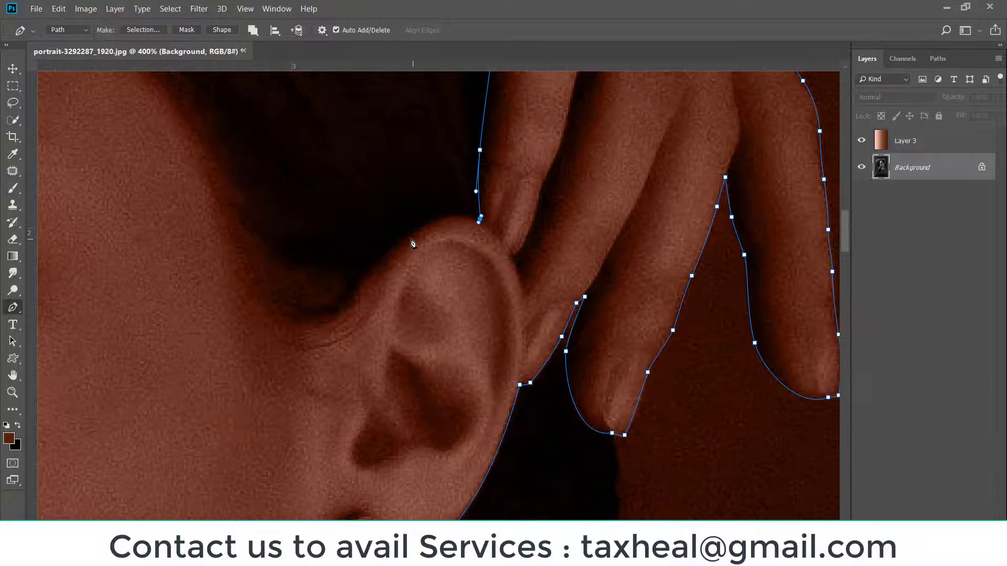
mouse_move(409, 238)
left_mouse_down()
mouse_move(372, 274)
mouse_move(287, 261)
left_mouse_up()
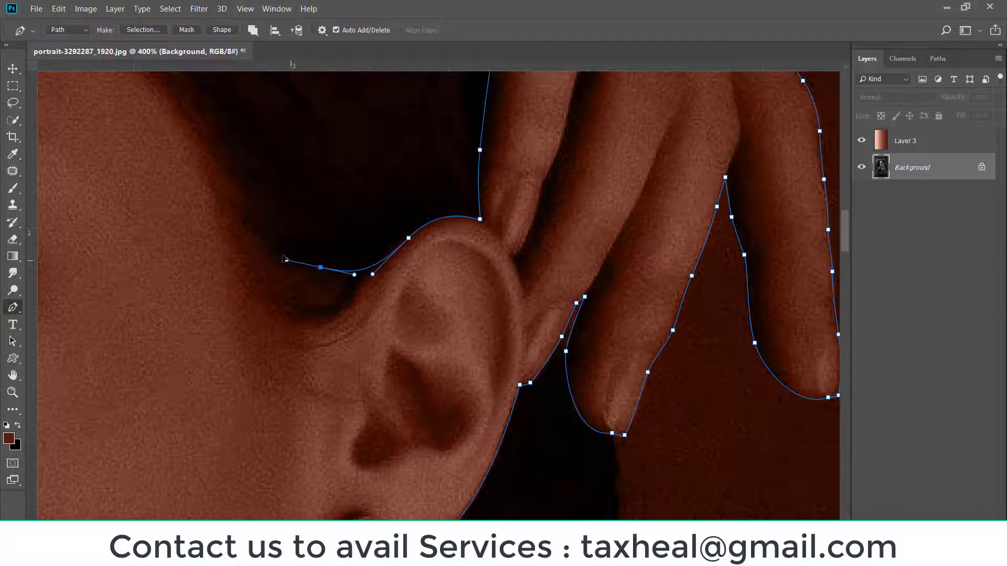
left_click_drag(218, 223, 312, 355)
mouse_move(266, 221)
left_mouse_down()
mouse_move(214, 139)
mouse_move(371, 375)
left_mouse_up()
Step: Place curved anchors following the hairline
left_click_drag(212, 187, 184, 162)
left_click_drag(260, 173, 421, 196)
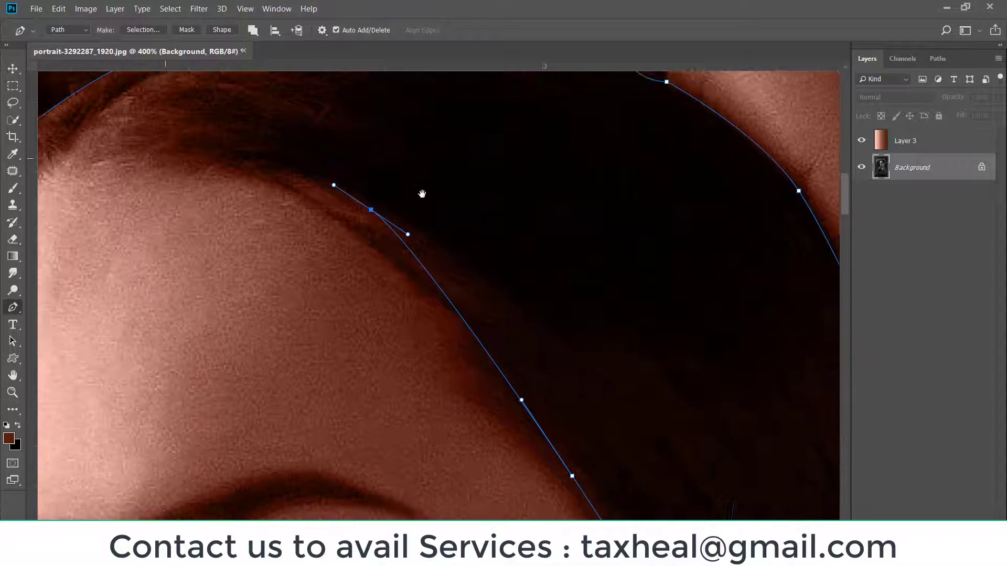
left_click_drag(229, 168, 461, 193)
left_click_drag(397, 178, 366, 176)
left_click(304, 186)
left_click_drag(285, 182, 293, 179)
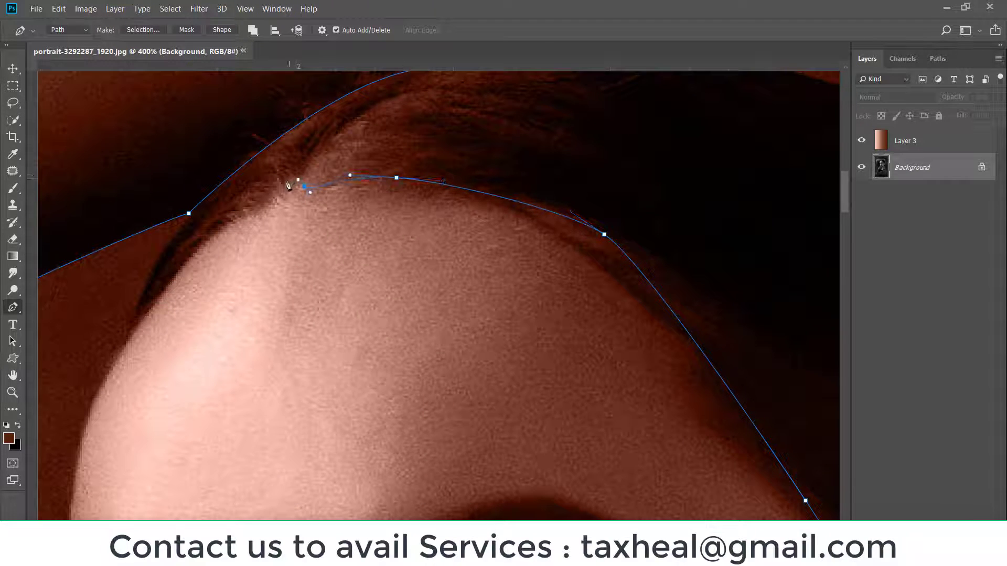
Step: Trace anchors along the top and side of the forehead
left_click_drag(249, 214, 317, 154)
left_click(254, 225)
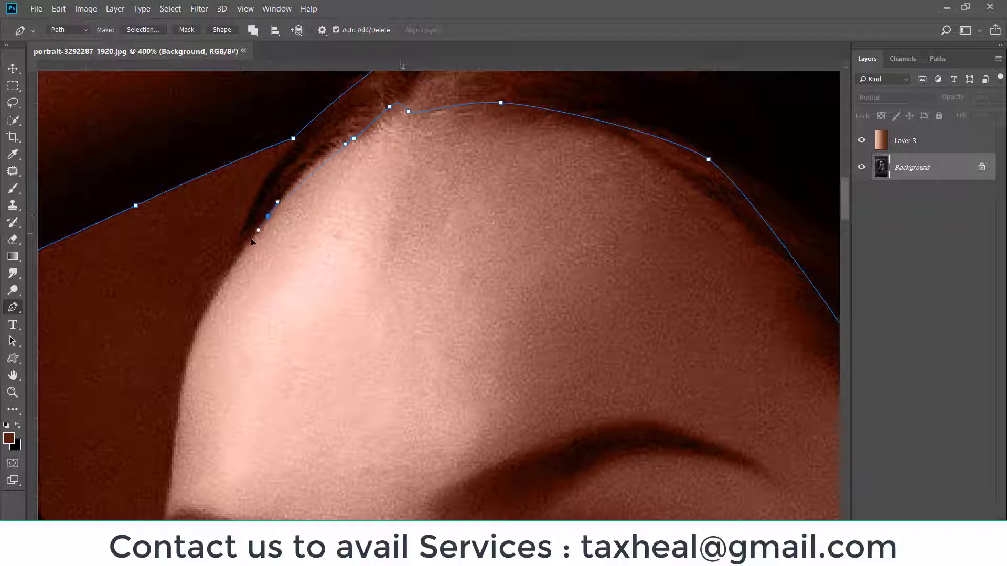
left_click(242, 247)
left_click_drag(197, 336, 268, 214)
left_click(247, 287)
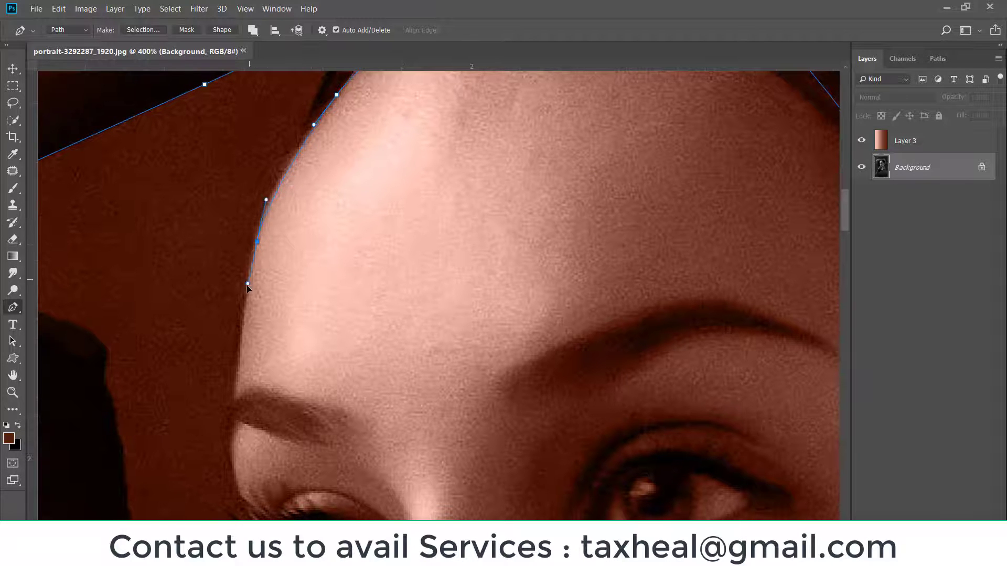
Step: Curve the outline past the brow and eyelashes and down the cheek toward the lips
left_click_drag(247, 294, 256, 153)
mouse_move(241, 287)
left_mouse_down()
mouse_move(241, 317)
mouse_move(232, 203)
left_mouse_up()
left_click_drag(248, 252, 258, 268)
mouse_move(256, 327)
left_mouse_down()
mouse_move(256, 240)
mouse_move(276, 271)
mouse_move(271, 198)
mouse_move(259, 240)
left_mouse_up()
left_click_drag(265, 302, 235, 179)
mouse_move(252, 255)
left_mouse_down()
mouse_move(273, 309)
mouse_move(203, 152)
mouse_move(259, 275)
mouse_move(179, 143)
left_mouse_up()
Step: Redo a misplaced jaw anchor as a curved anchor along the jaw edge
left_click(226, 224)
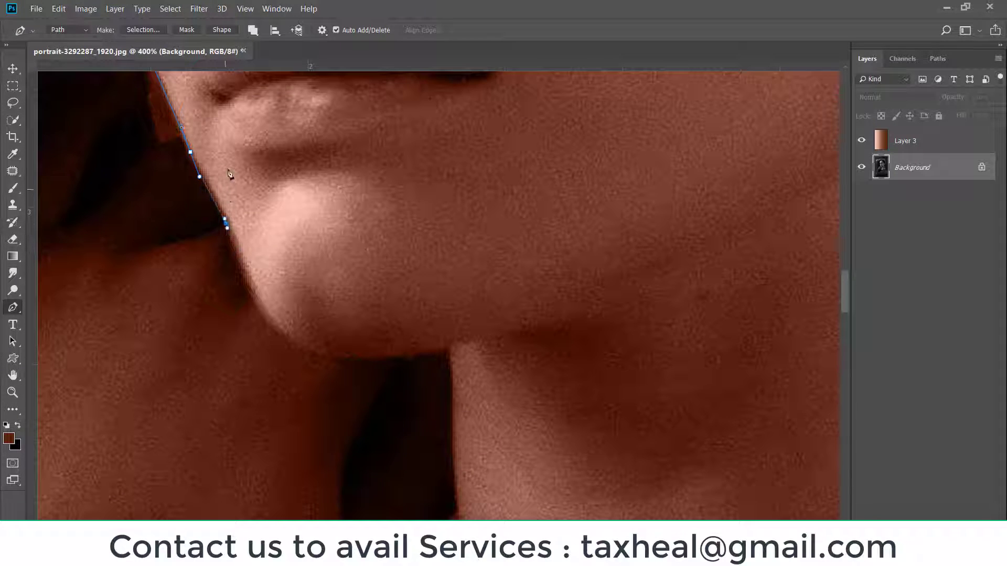
key("ctrl+z")
left_click_drag(178, 141, 161, 143)
left_click_drag(208, 259, 294, 472)
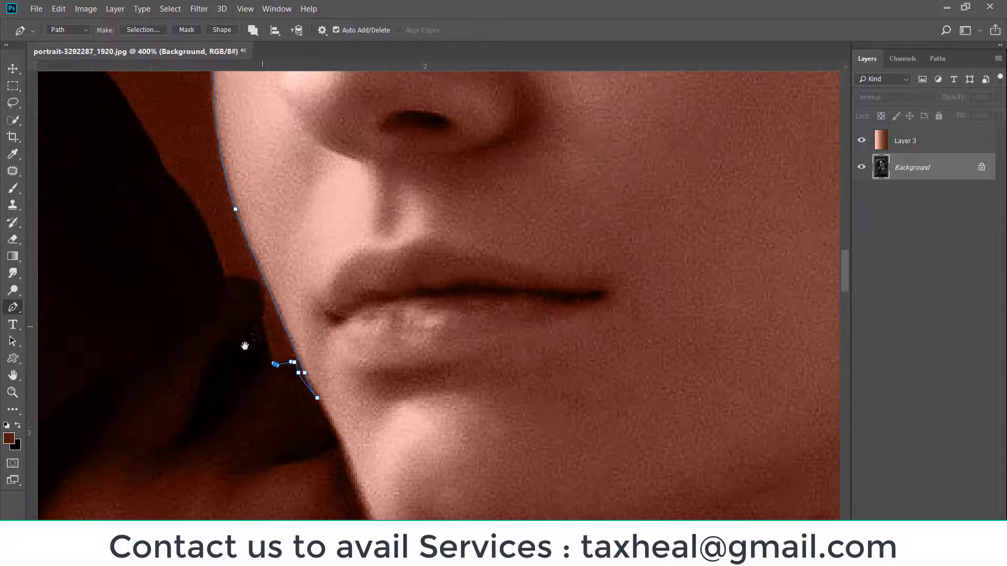
mouse_move(213, 346)
left_mouse_down()
mouse_move(393, 184)
mouse_move(416, 233)
mouse_move(548, 221)
left_mouse_up()
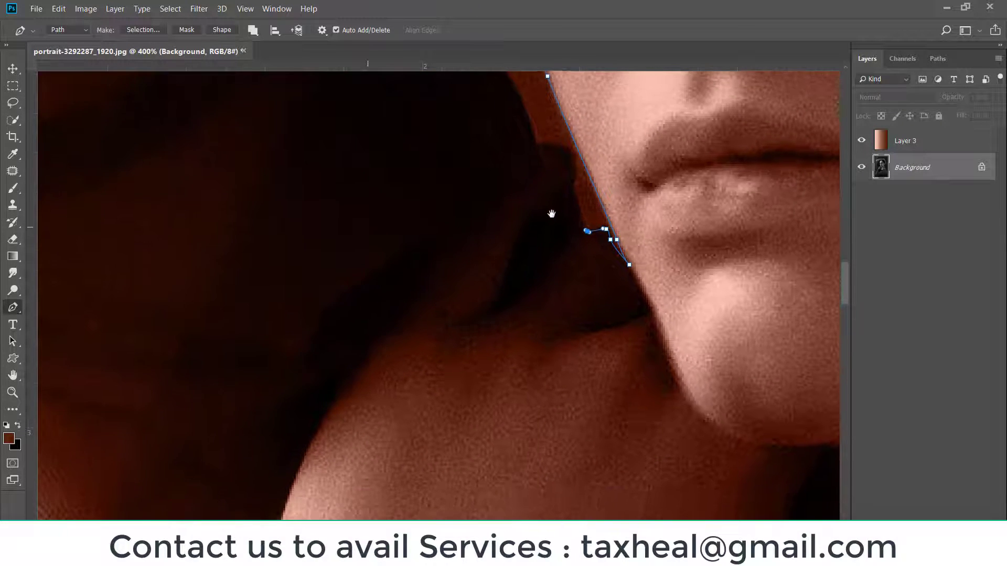
Step: Outline below the chin, around the dark area beside it, and down the shoulder edge
left_click(569, 186)
left_click_drag(569, 158, 516, 155)
left_click(542, 146)
left_click_drag(462, 216, 444, 240)
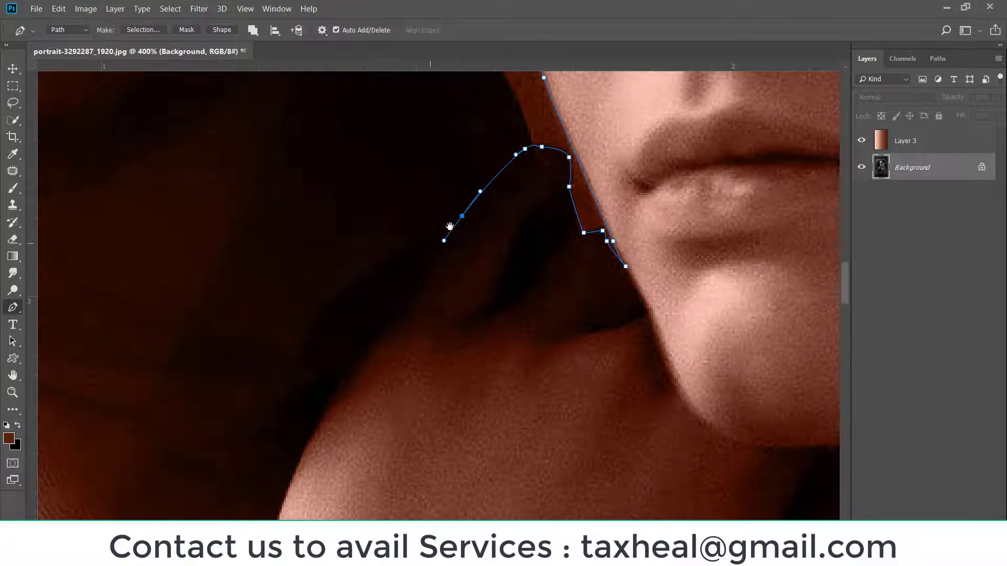
mouse_move(414, 312)
left_mouse_down()
mouse_move(436, 265)
mouse_move(393, 297)
left_mouse_up()
mouse_move(323, 428)
left_mouse_down()
mouse_move(400, 276)
mouse_move(375, 315)
mouse_move(398, 195)
left_mouse_up()
Step: Redraw curved anchors down the shoulder edge, replacing the misplaced ones
left_click_drag(386, 278, 386, 297)
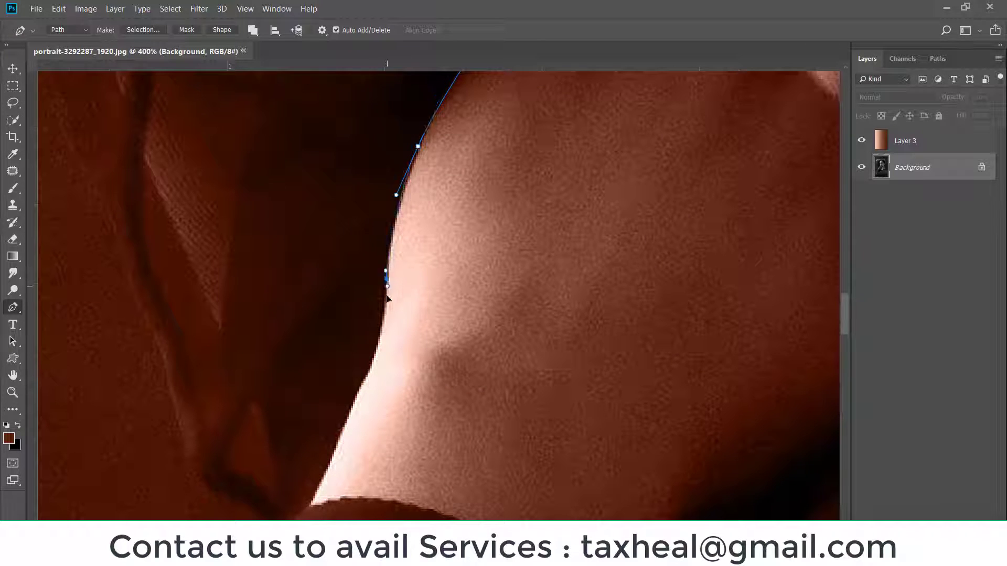
key("ctrl+z")
key("ctrl+z")
left_click_drag(403, 194, 381, 337)
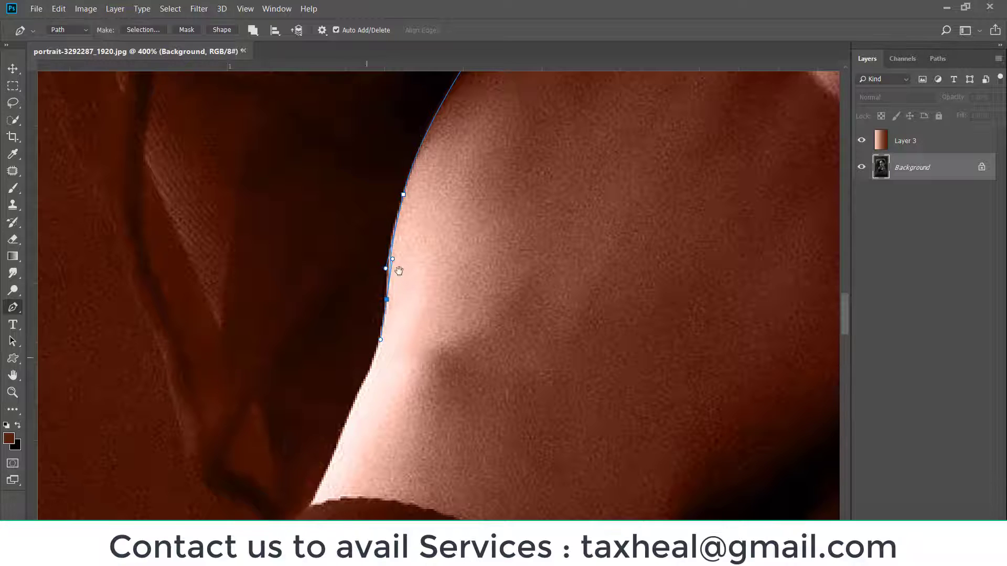
left_click_drag(354, 414, 404, 268)
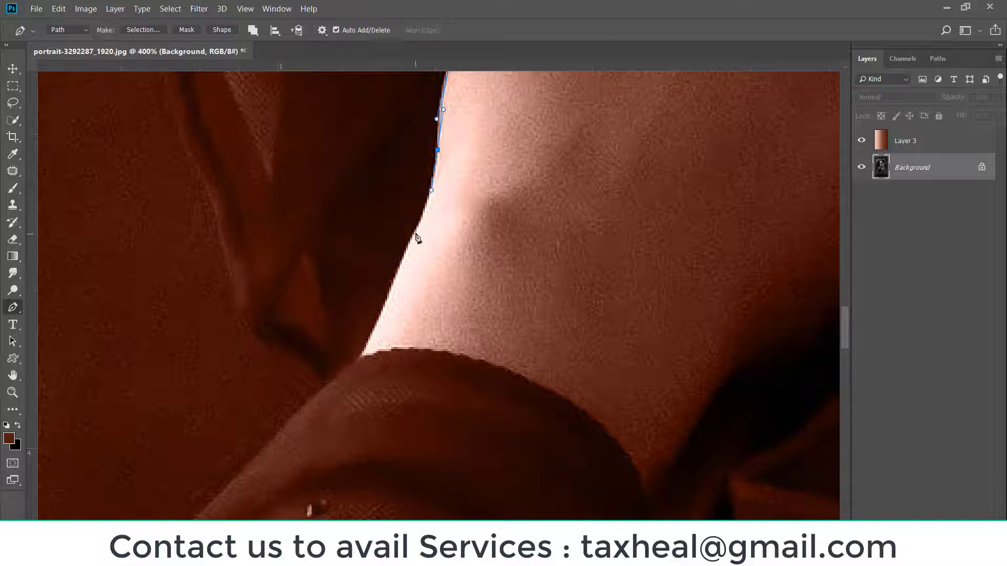
left_click_drag(415, 231, 407, 243)
Step: Trace the neckline corner and curve, undoing a misplaced corner anchor
left_click(358, 361)
left_click_drag(368, 366, 334, 327)
key("ctrl+z")
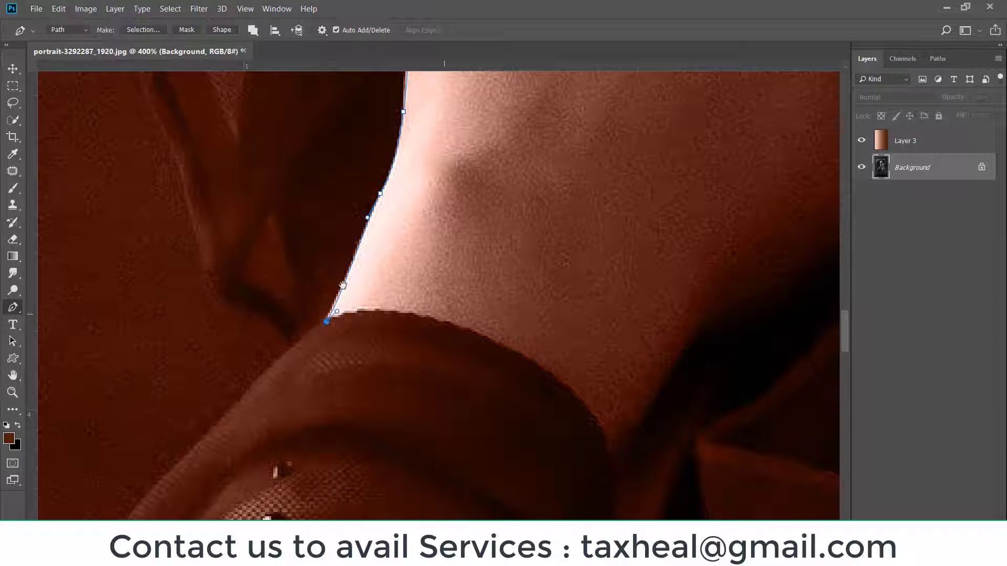
left_click_drag(342, 286, 124, 195)
left_click_drag(260, 244, 362, 291)
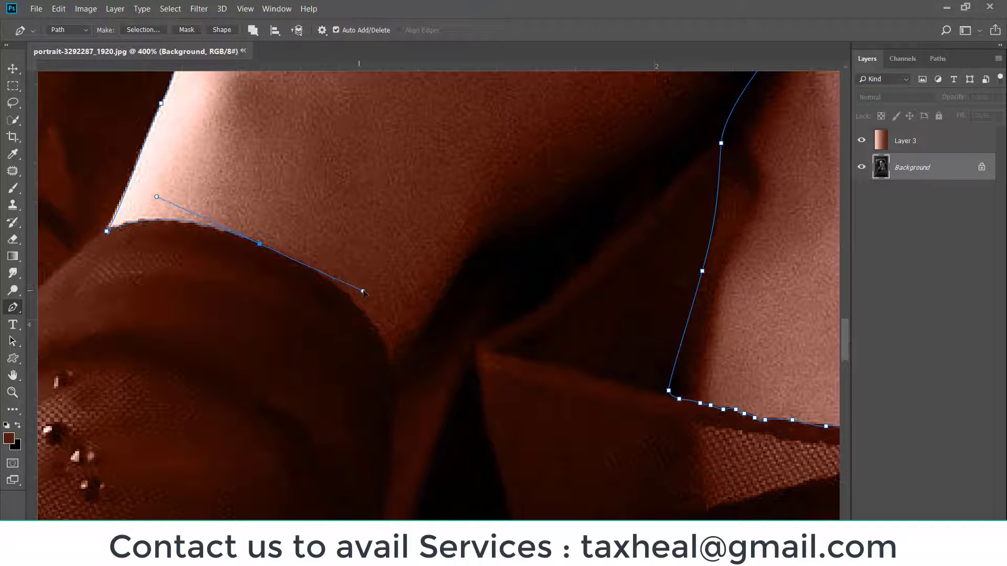
left_click_drag(390, 368, 389, 387)
Step: Follow the neck shadow back to the start, finishing with a corner anchor
left_click_drag(439, 360, 340, 417)
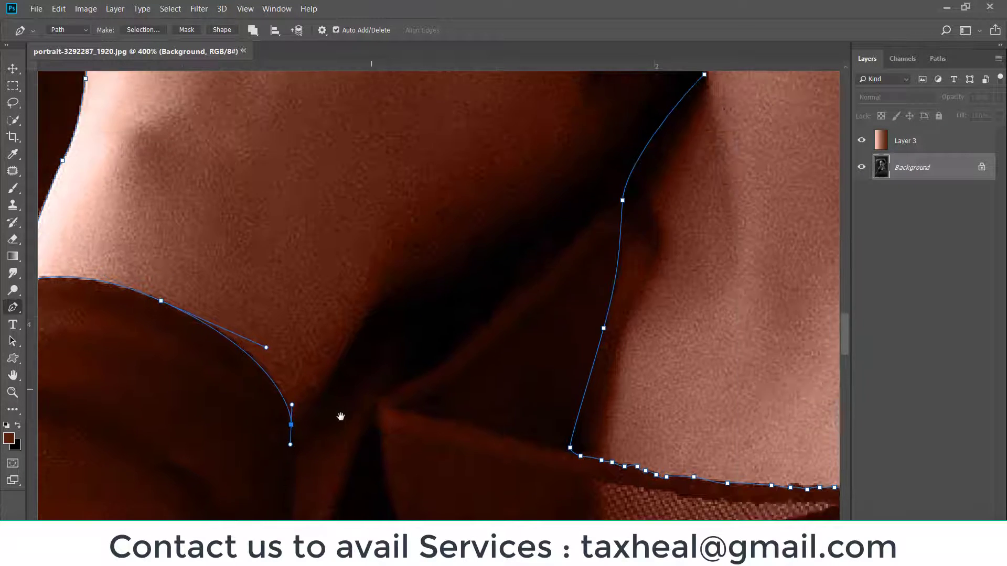
left_click_drag(366, 319, 380, 296)
left_click_drag(450, 267, 292, 371)
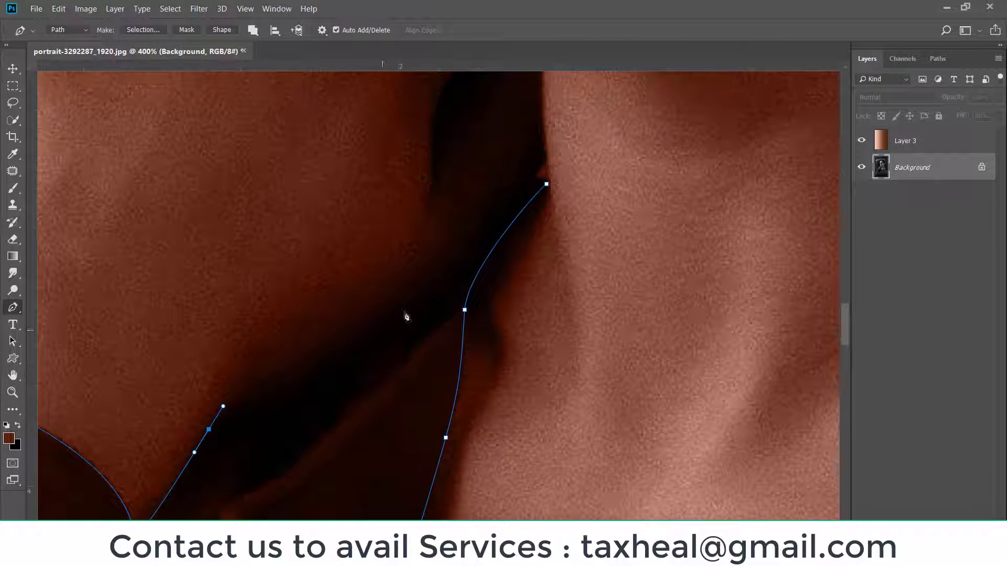
left_click_drag(380, 331, 432, 288)
left_click_drag(464, 253, 360, 371)
left_click_drag(409, 315, 428, 299)
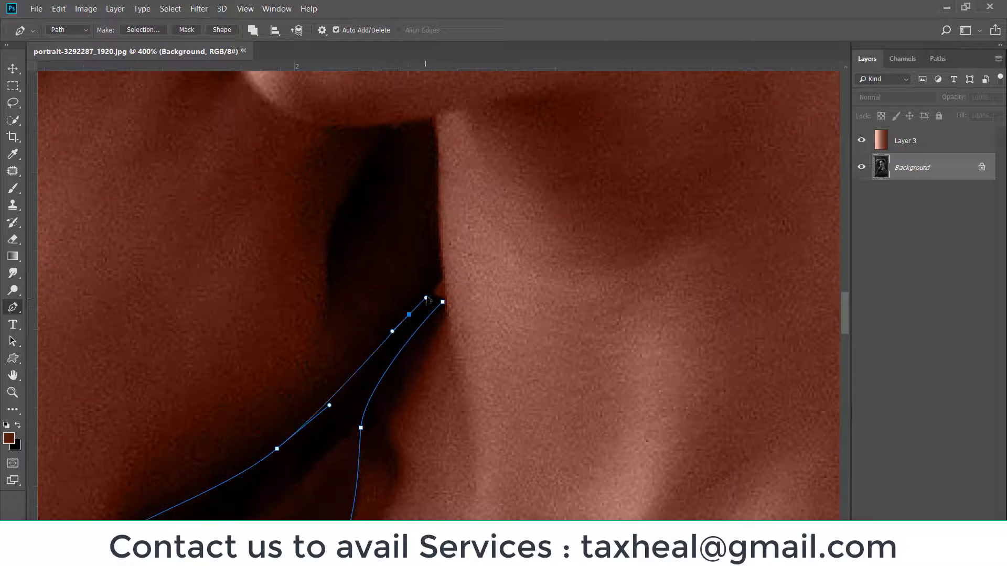
left_click(443, 275)
Step: Turn the path into a selection and feather it by 2 pixels
key("ctrl+Return")
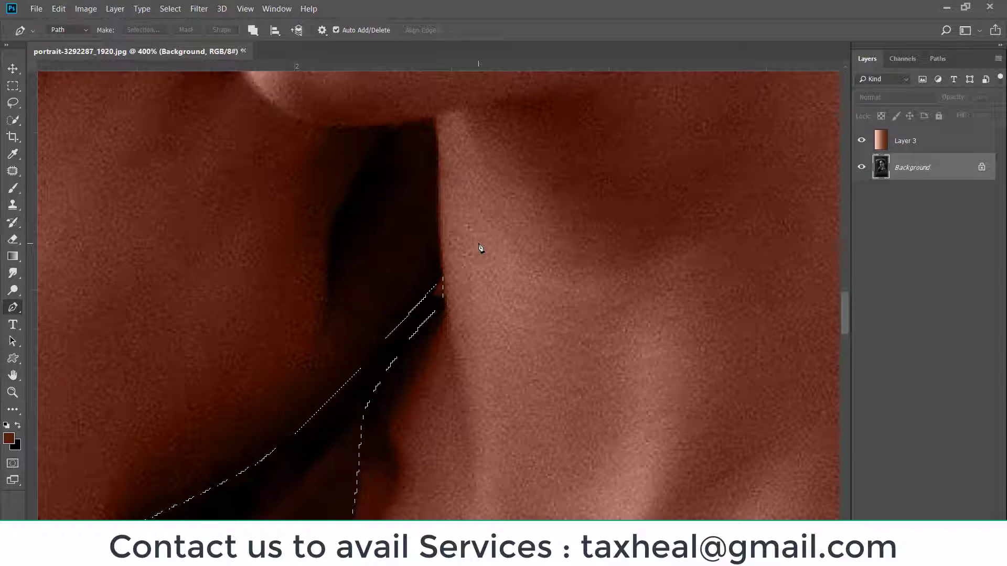
scroll(549, 193, "down", 2)
scroll(532, 255, "down", 4)
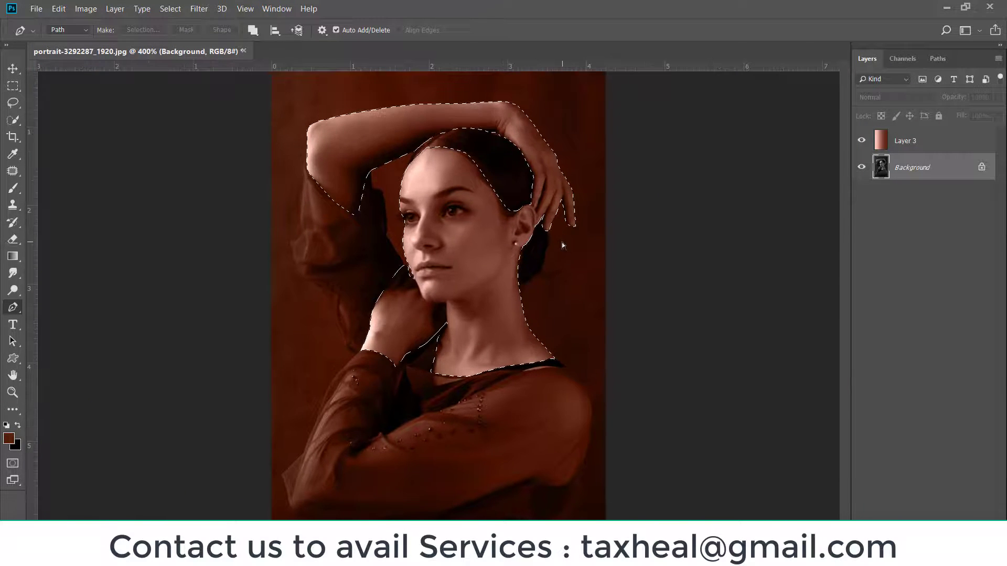
key("ctrl+plus")
left_click(178, 9)
mouse_move(181, 184)
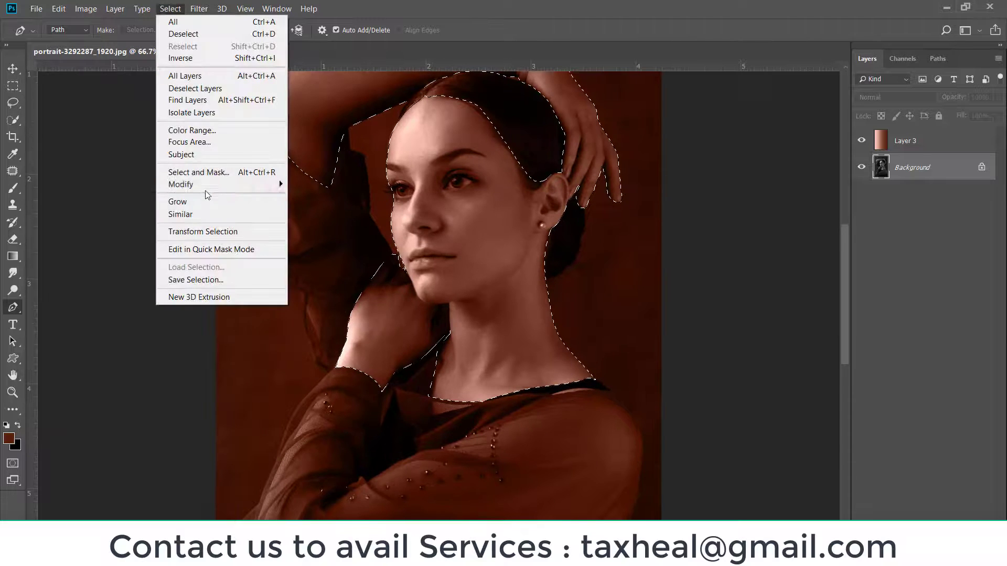
left_click(322, 231)
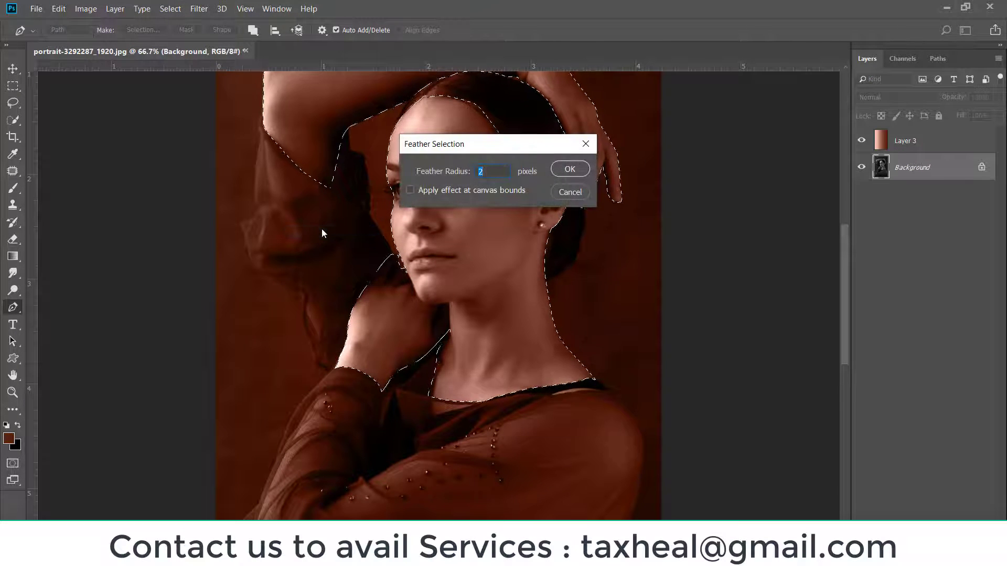
key("Return")
Step: Add a layer mask to Layer 3 from the feathered skin selection
left_click(906, 141)
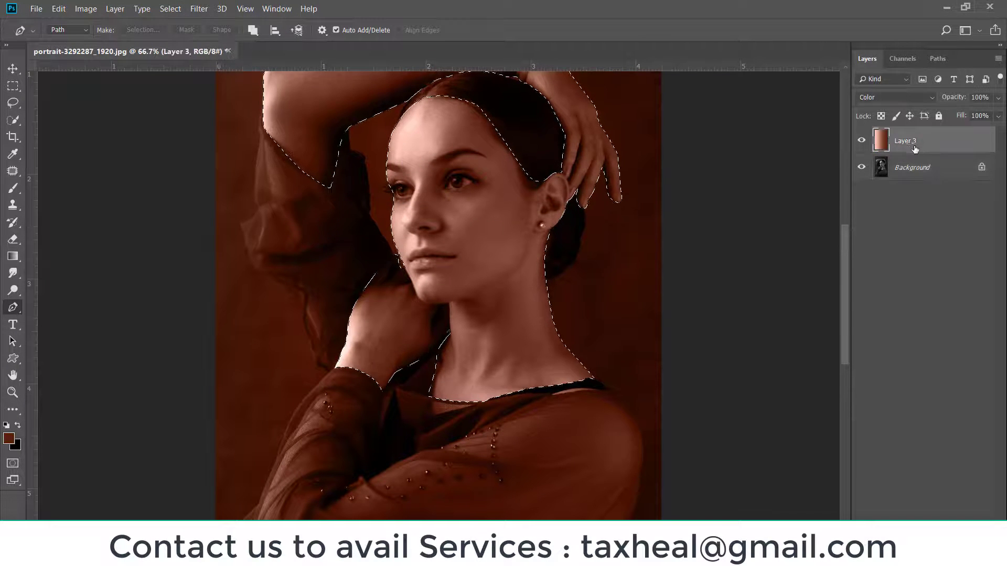
left_click(913, 528)
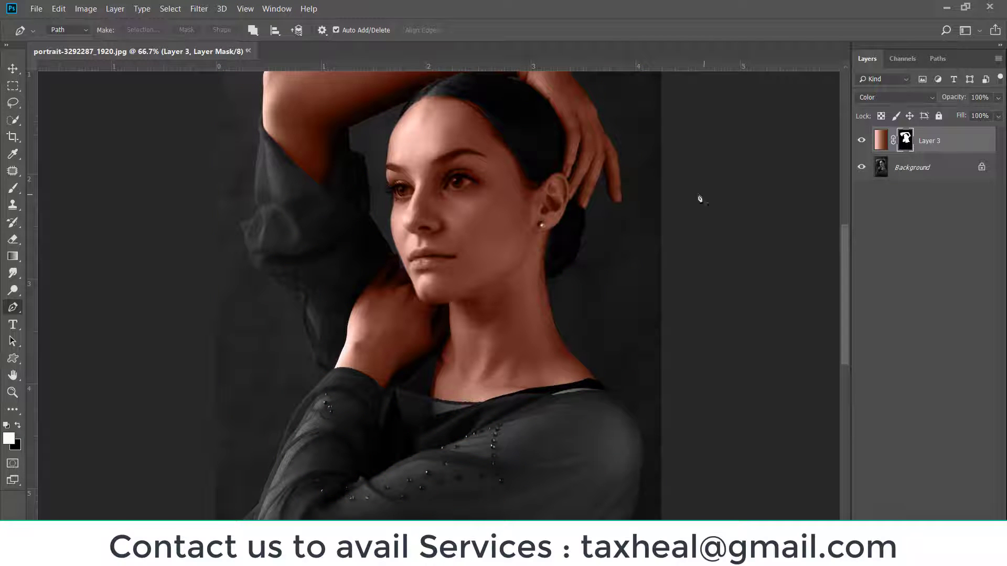
key("ctrl+minus")
key("ctrl+minus")
key("ctrl+plus")
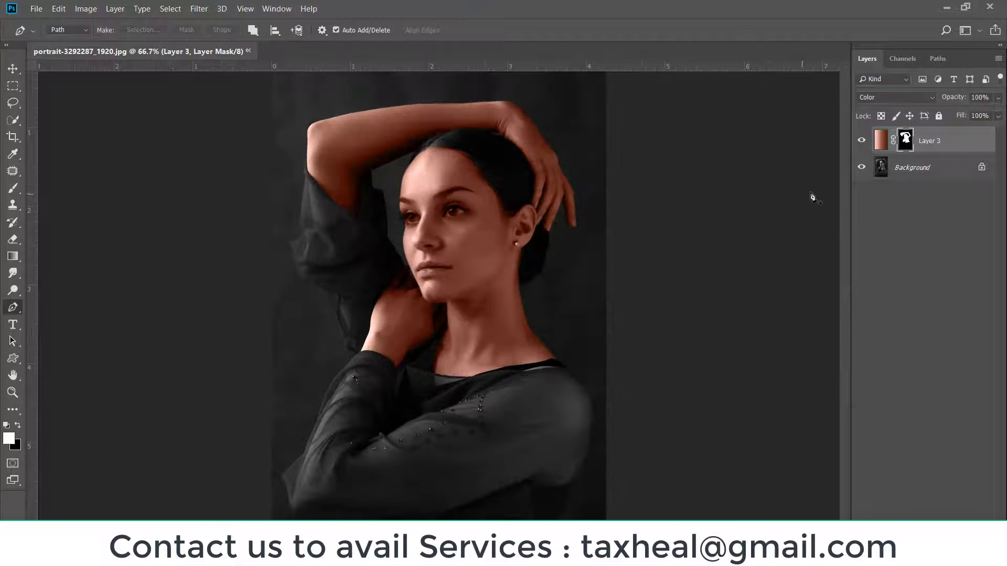
left_click(932, 527)
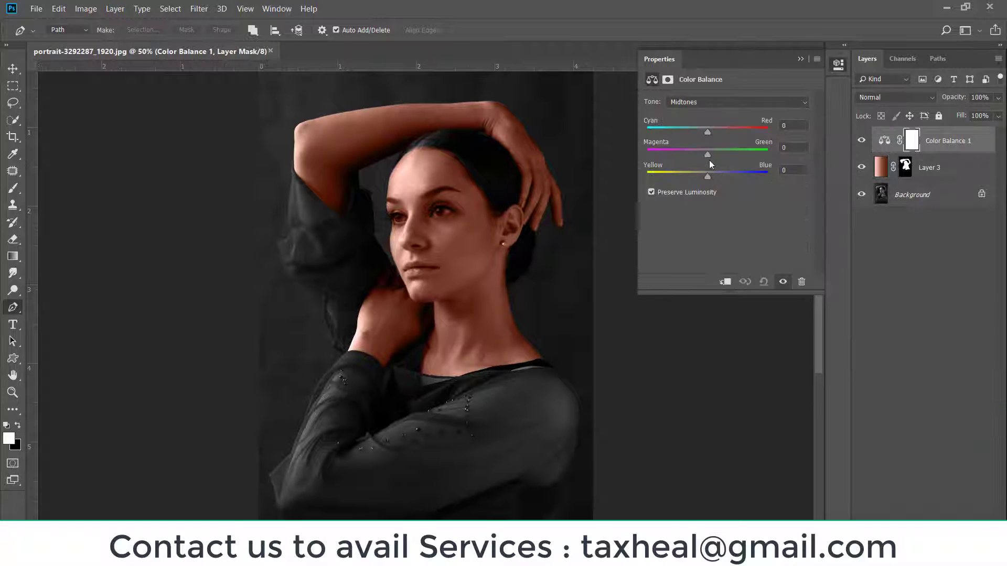
Step: Set Color Balance 1 midtones to -20, +11, +13 and close Properties
left_click_drag(707, 154, 716, 176)
left_click_drag(707, 132, 697, 132)
left_click(816, 59)
left_click(852, 96)
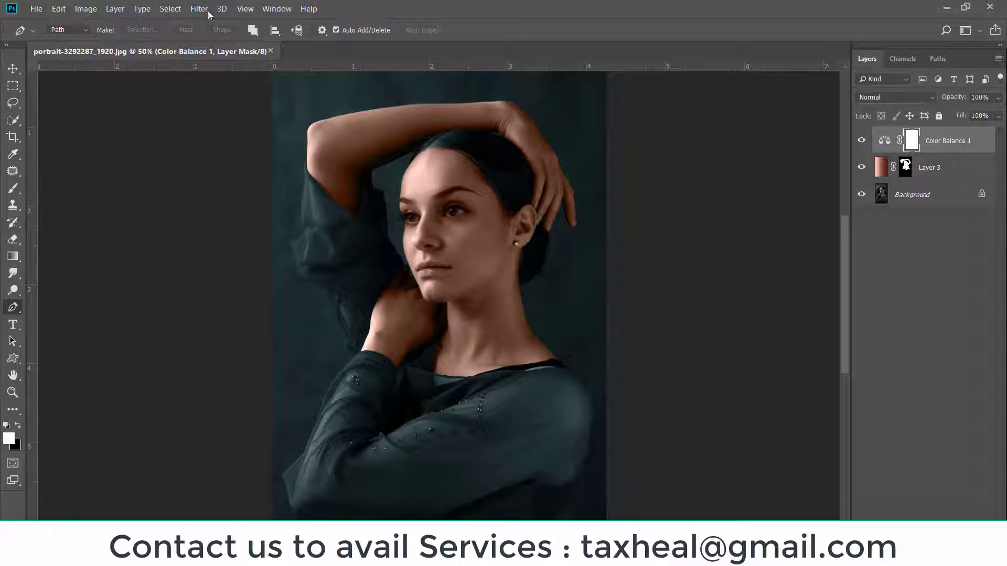
Step: Clip Color Balance 1 to Layer 3 with Layer > Create Clipping Mask
left_click(170, 9)
left_click(115, 8)
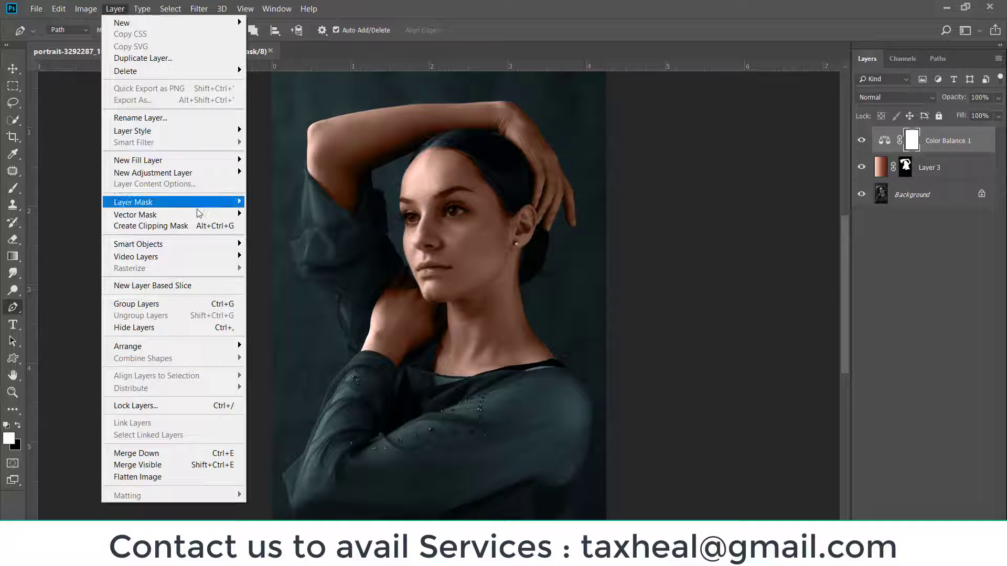
left_click(205, 227)
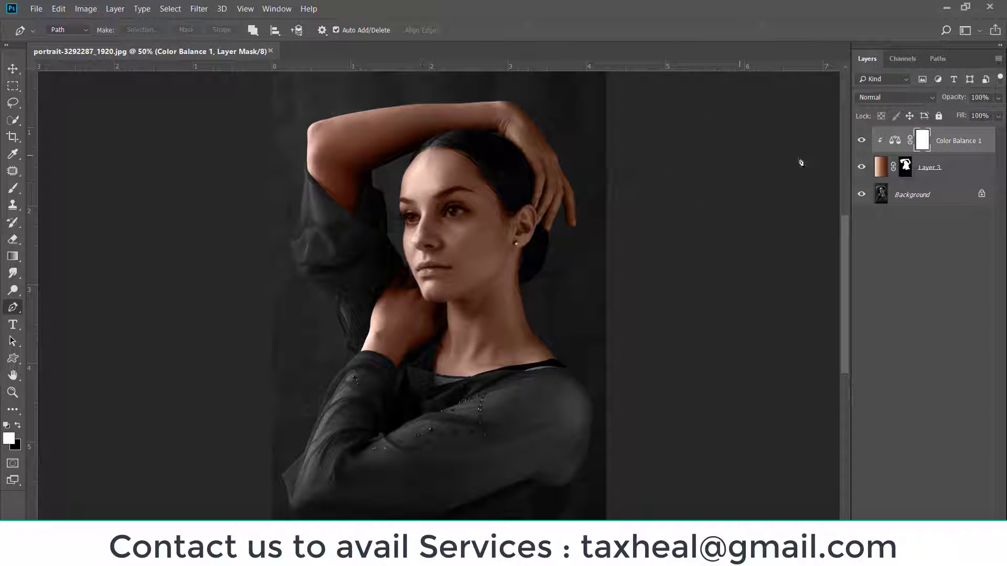
left_click(927, 167)
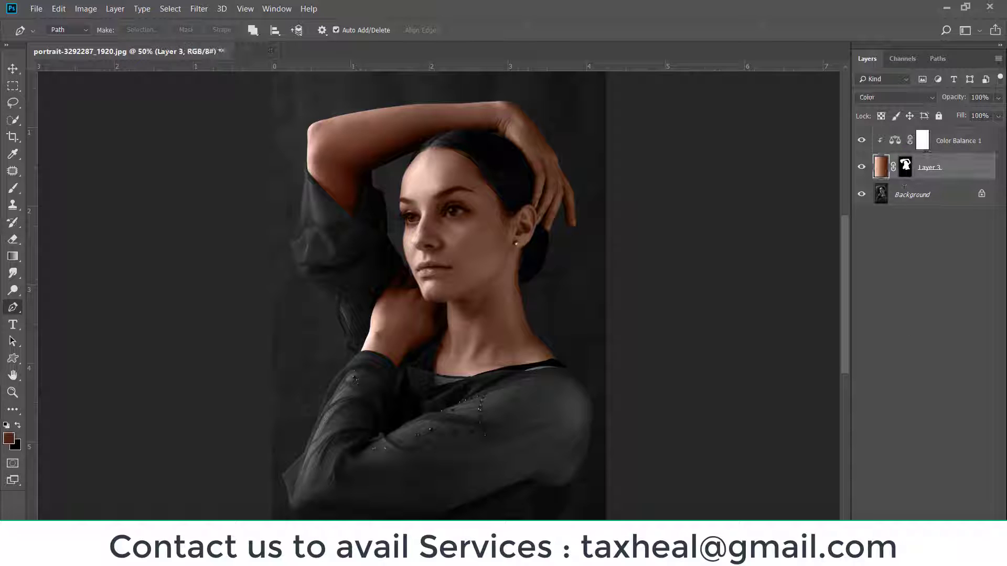
Step: Add a second Color Balance layer with the magenta–green midtone reset to 0
left_click(938, 527)
left_click(915, 418)
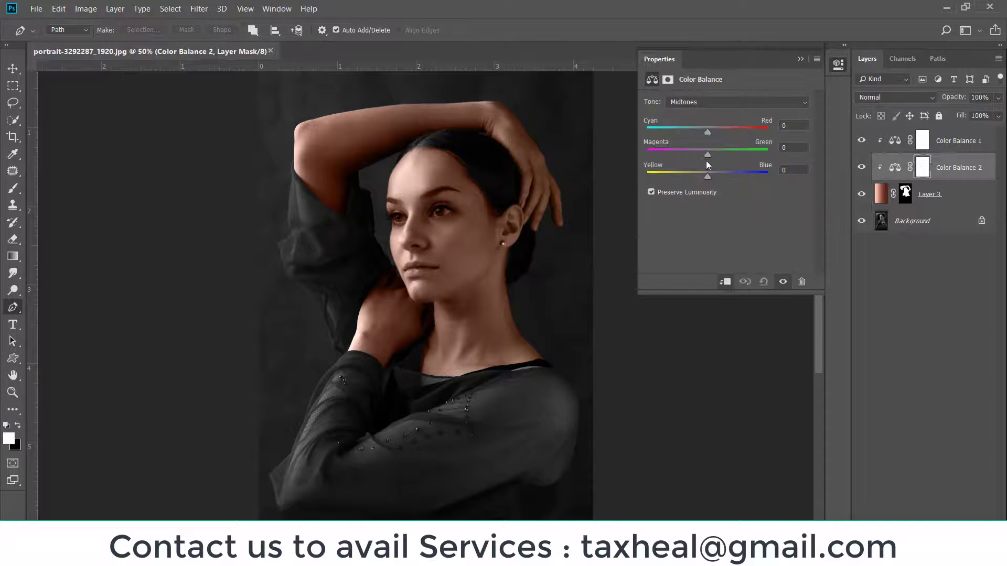
left_click_drag(701, 155, 707, 155)
left_click(817, 59)
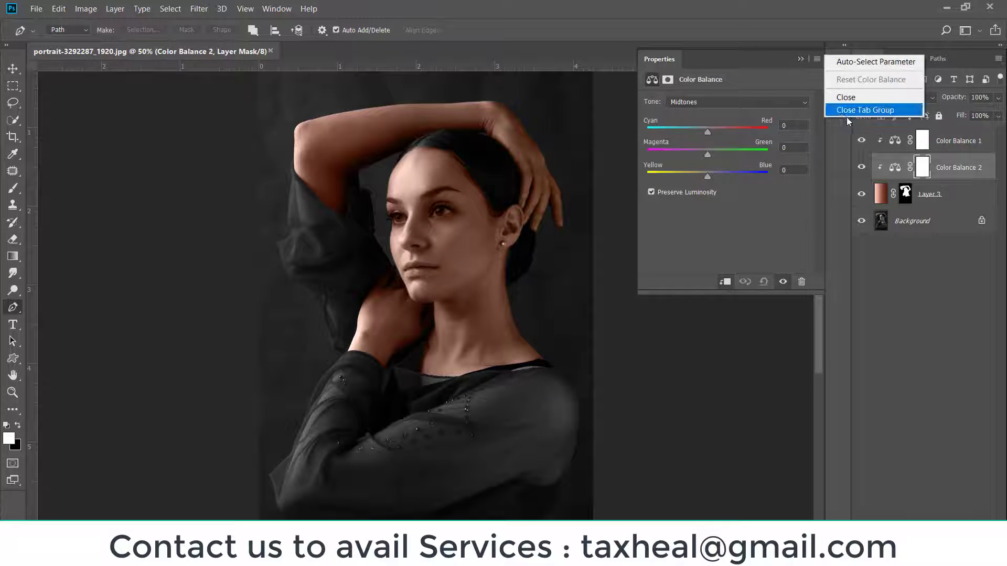
left_click(850, 97)
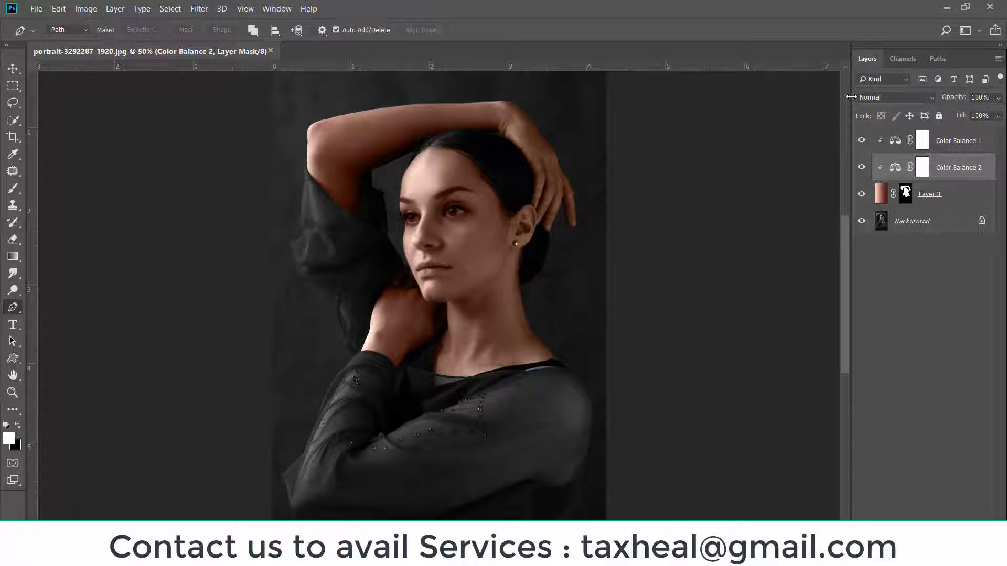
Step: Select Layer 3 together with both Color Balance layers
left_click(916, 228)
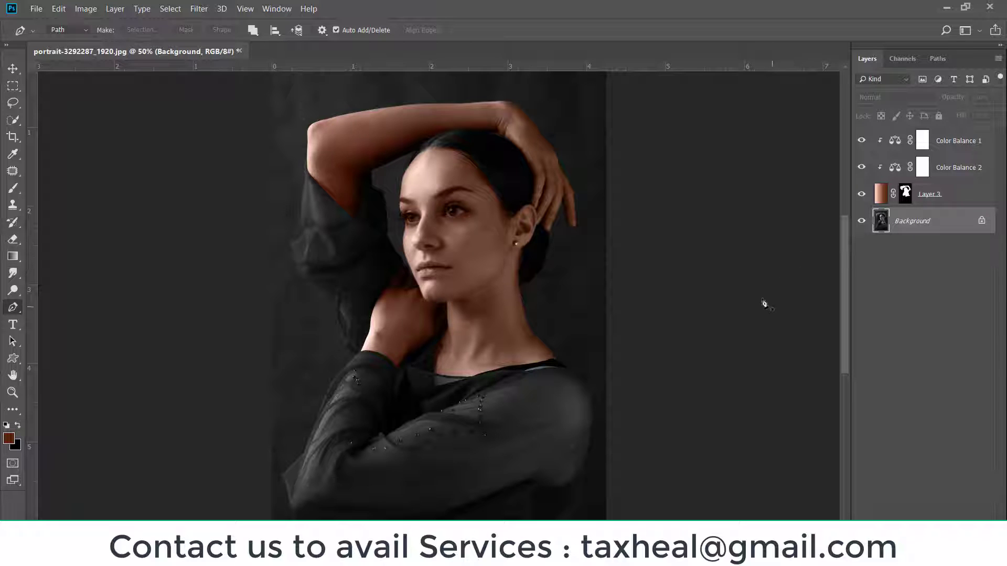
left_click(960, 200)
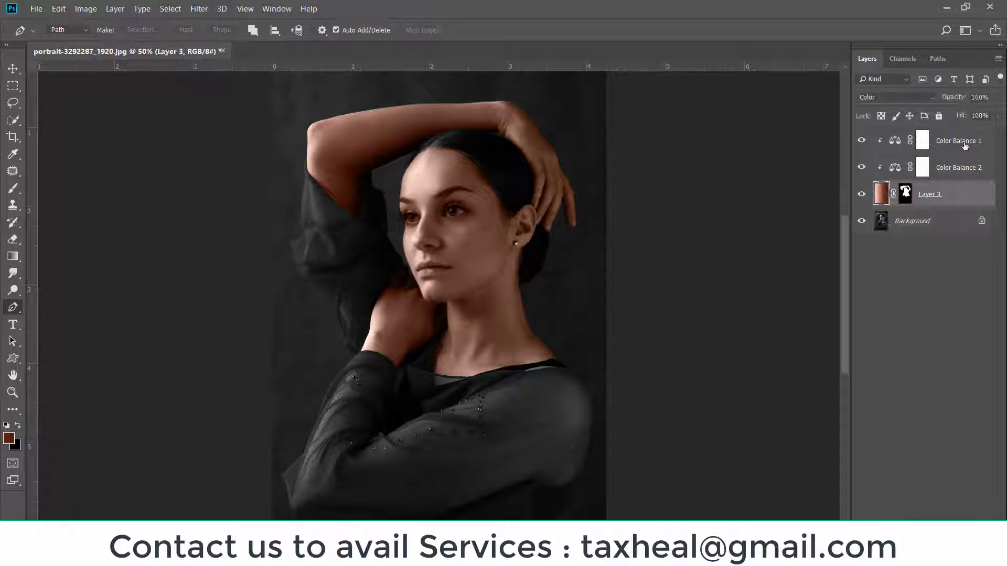
left_click(965, 146, "shift")
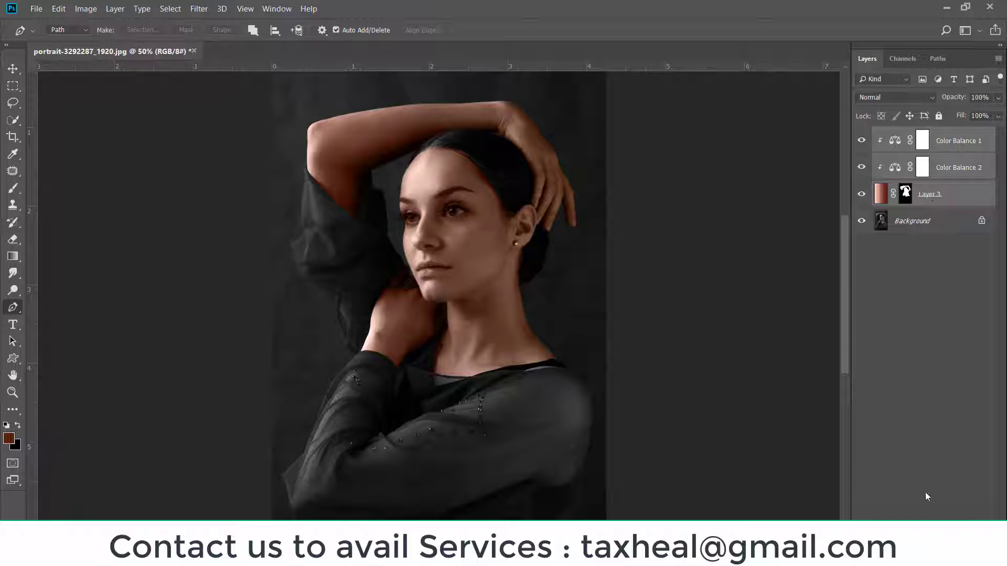
Step: Group the three skin layers with Ctrl+G, name the group 'Face Color', and hide it
key("ctrl+g")
type("Gace Color")
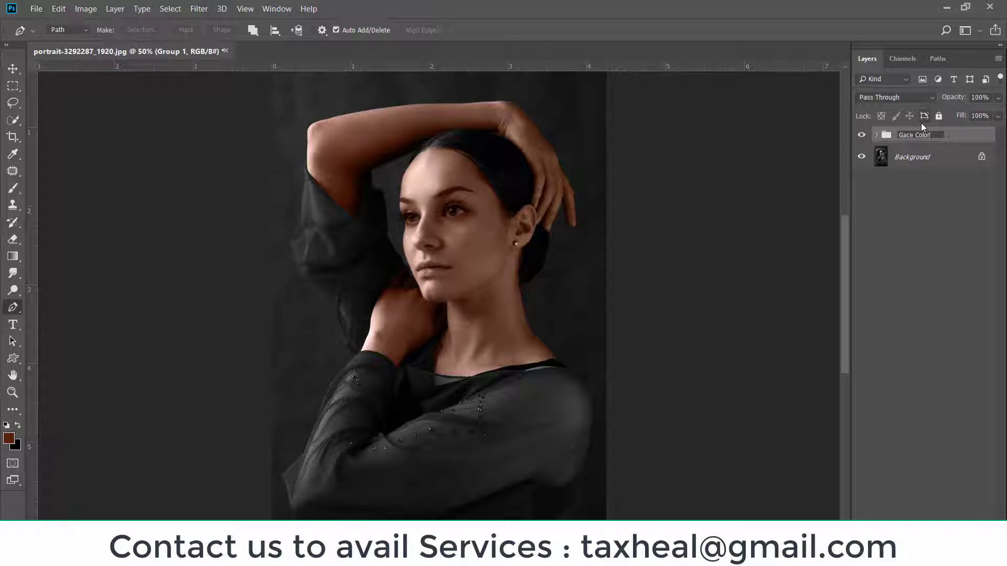
key("Return")
left_click(914, 154)
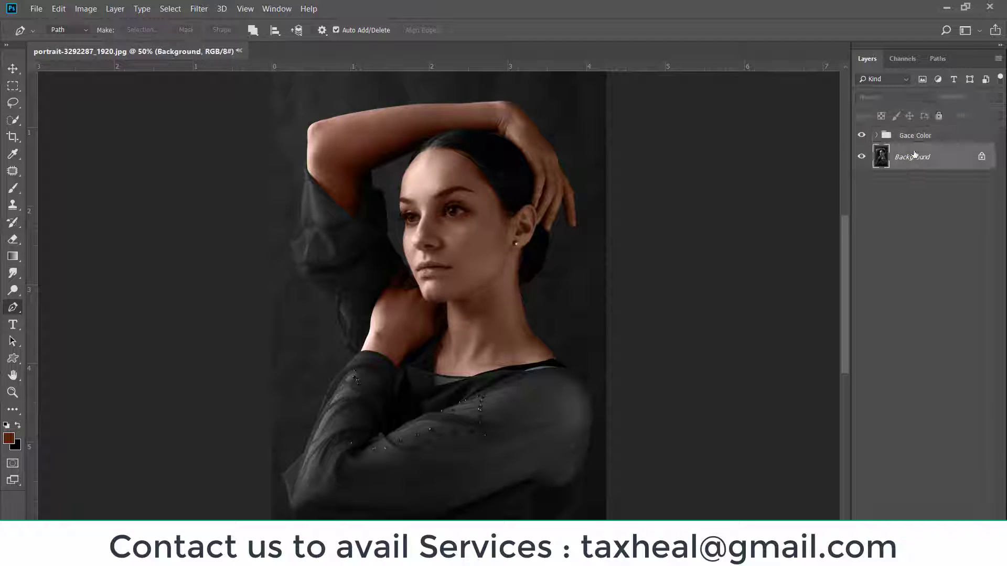
double_click(914, 135)
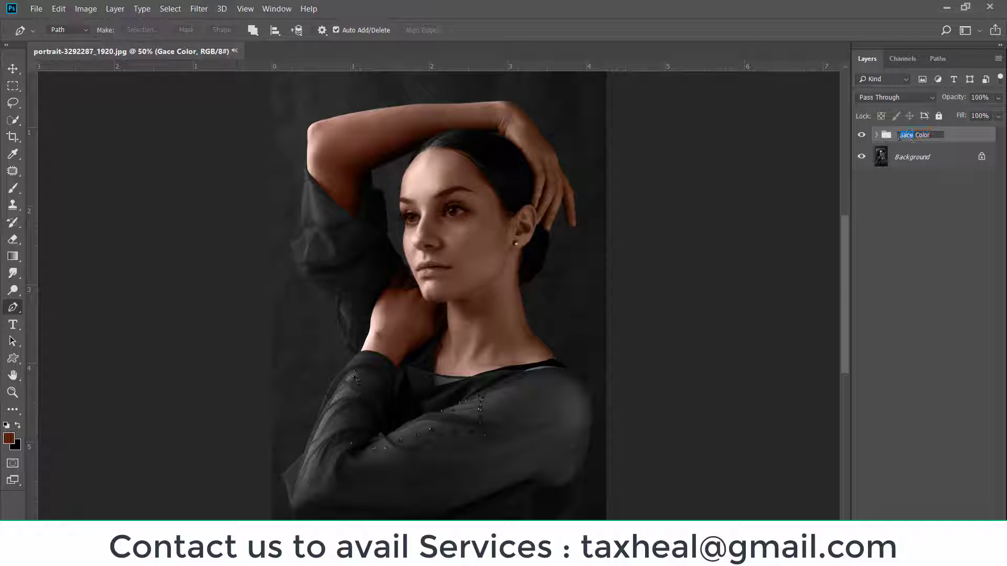
type("Fac")
key("Return")
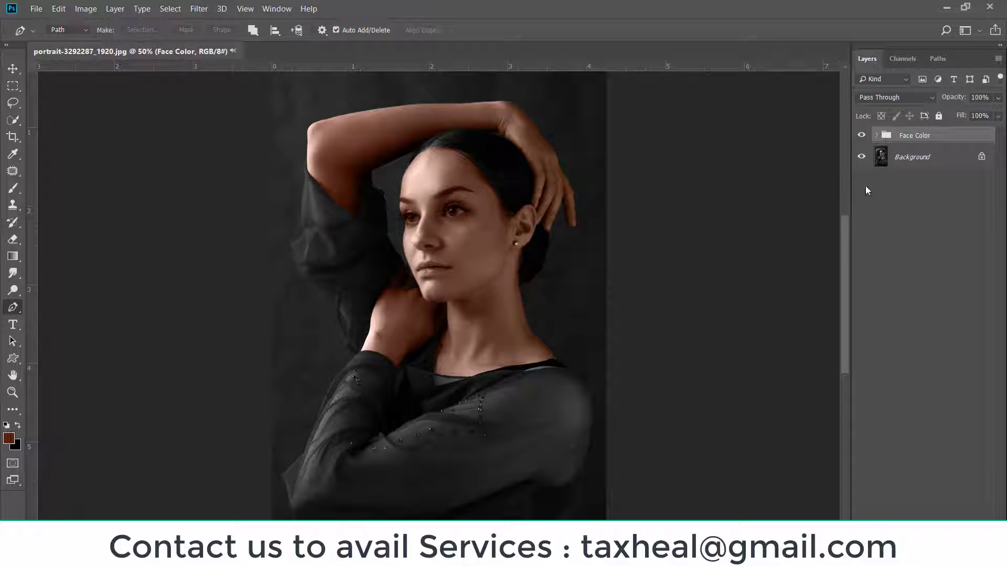
left_click(894, 153)
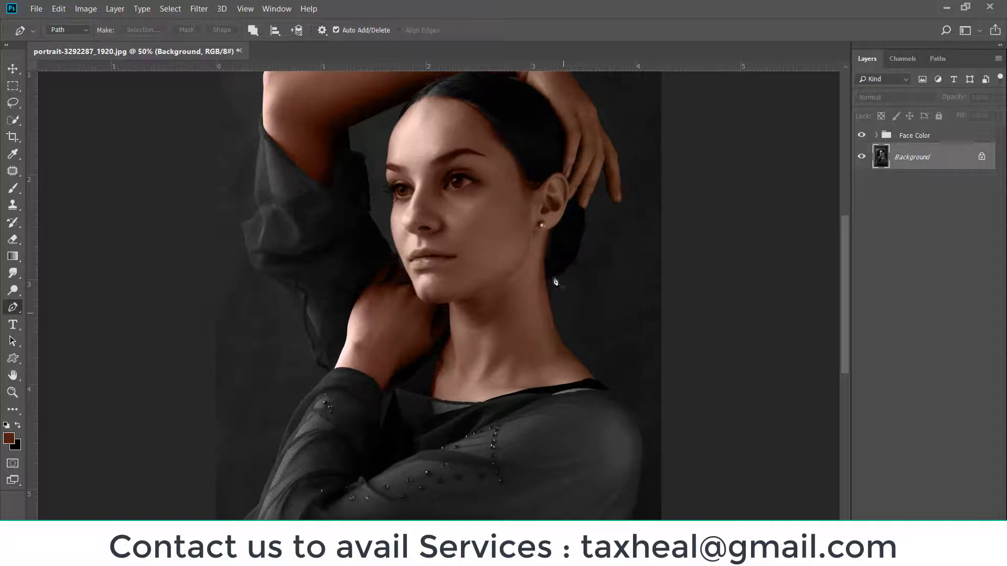
left_click(861, 135)
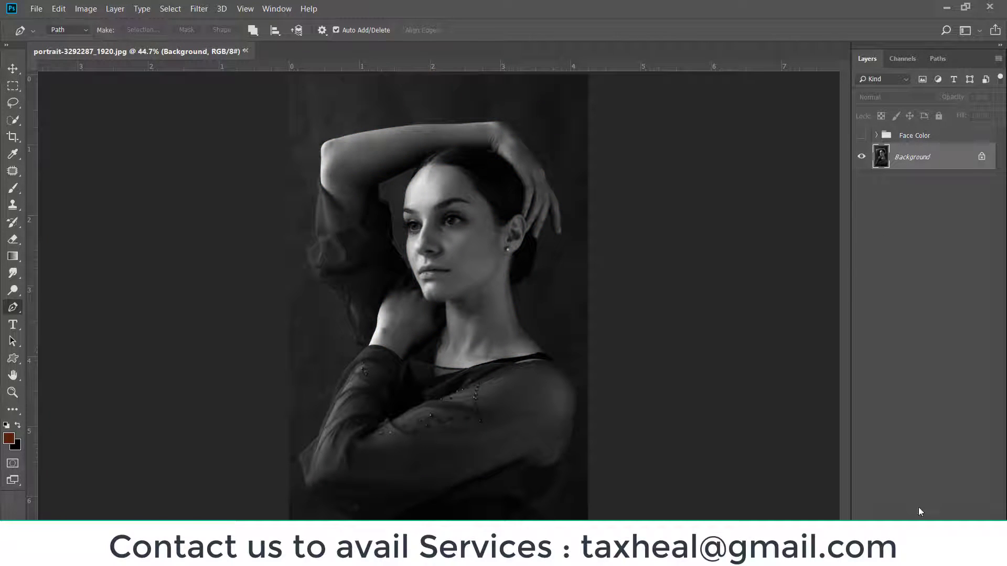
Step: Add Color Balance 3 with midtones Cyan/Red +63, Magenta/Green -71, Yellow/Blue -39
left_click(919, 512)
left_click(864, 141)
left_click(918, 512)
left_click(922, 417)
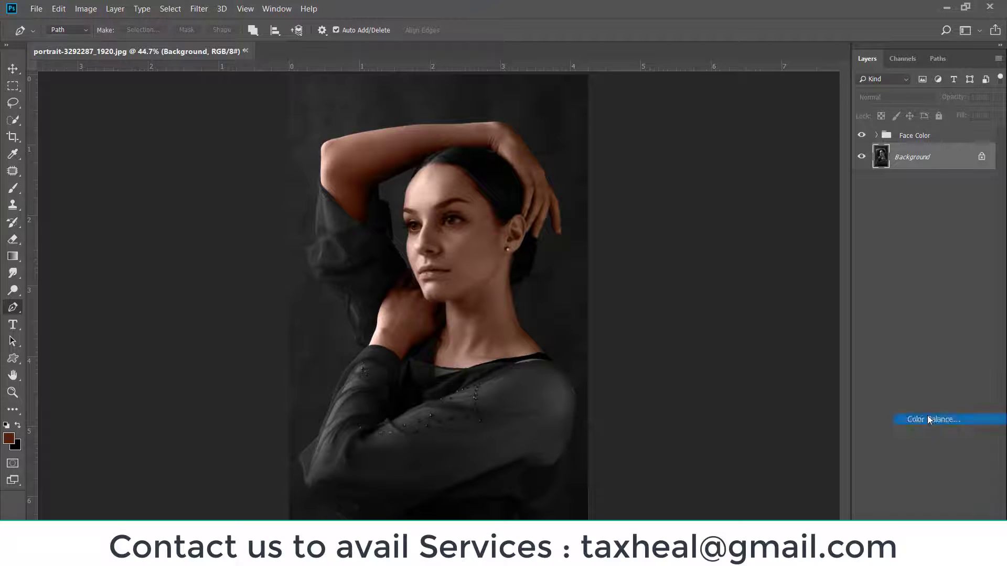
left_click_drag(706, 154, 659, 155)
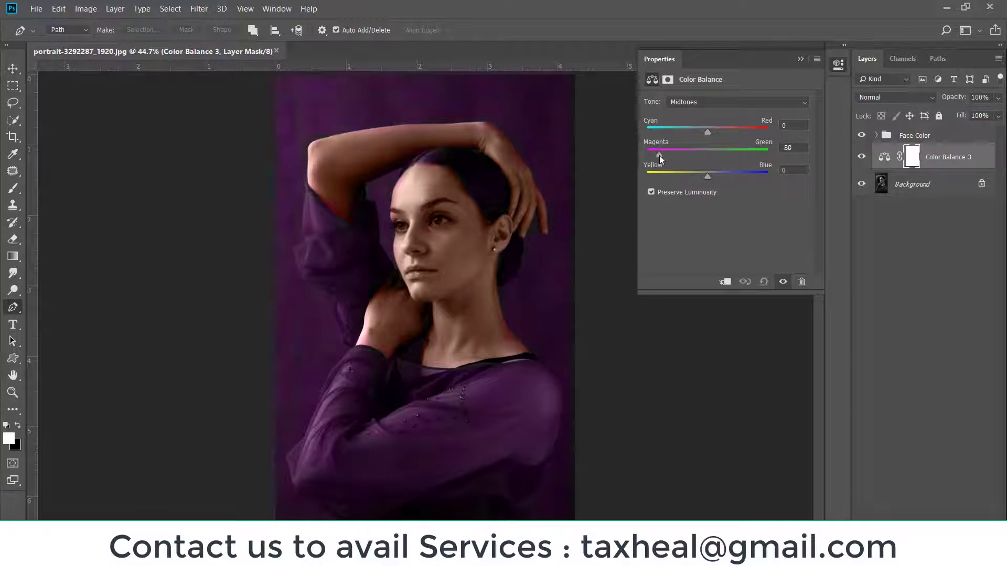
left_click(706, 132)
left_click_drag(710, 133, 737, 131)
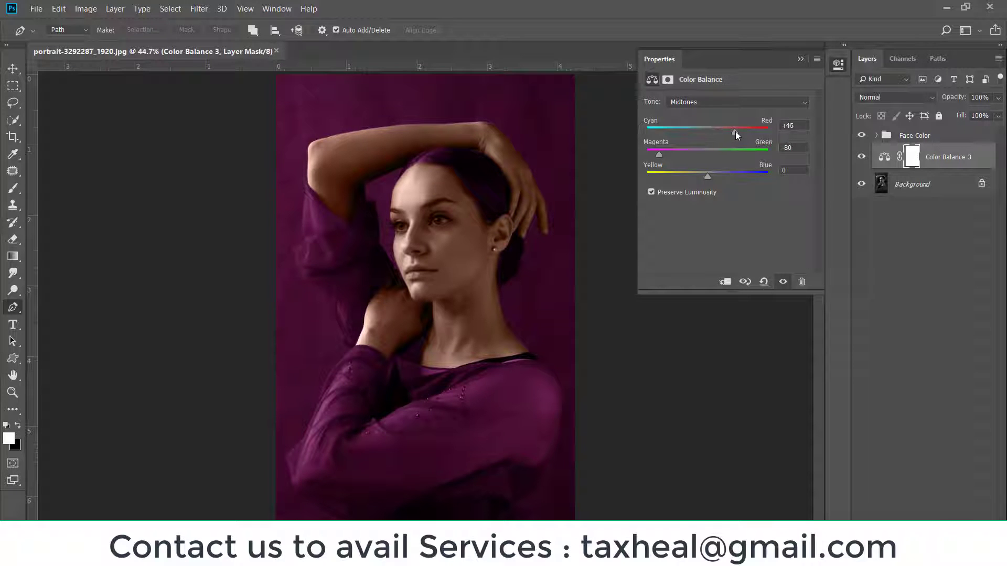
mouse_move(706, 176)
left_mouse_down()
mouse_move(669, 177)
mouse_move(744, 175)
mouse_move(684, 177)
left_mouse_up()
mouse_move(736, 131)
left_mouse_down()
mouse_move(701, 132)
mouse_move(735, 157)
mouse_move(665, 154)
mouse_move(745, 131)
left_mouse_up()
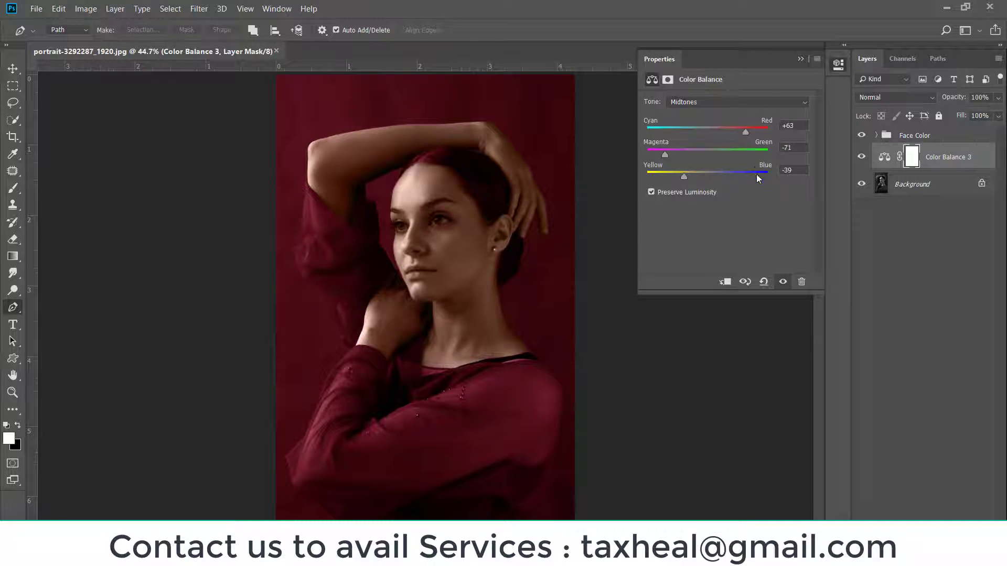
left_click(817, 59)
left_click(839, 96)
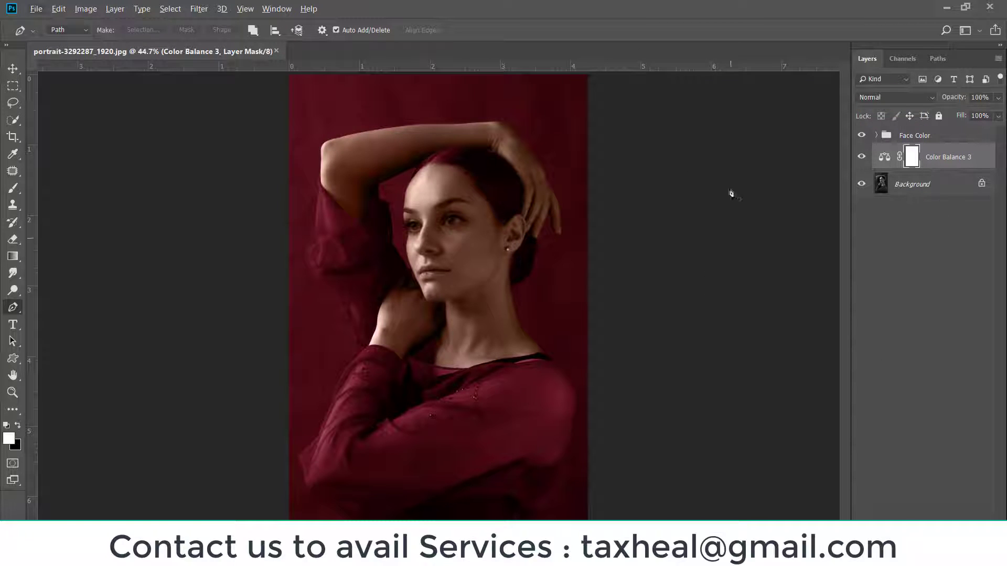
Step: Zoom to 100% and begin a pen outline around the raised sleeve, loading it as a selection
key("ctrl+plus")
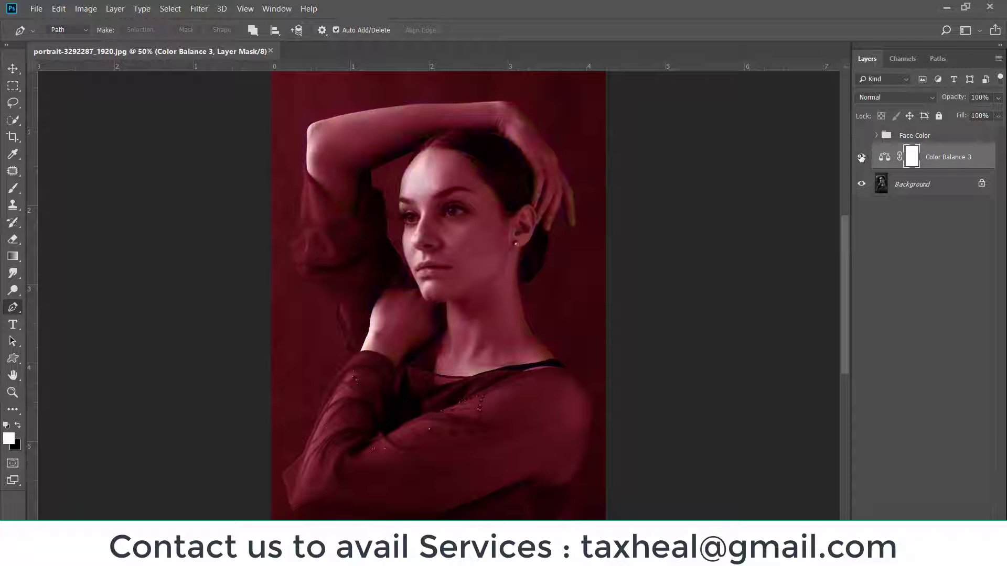
key("ctrl+plus")
key("ctrl+plus")
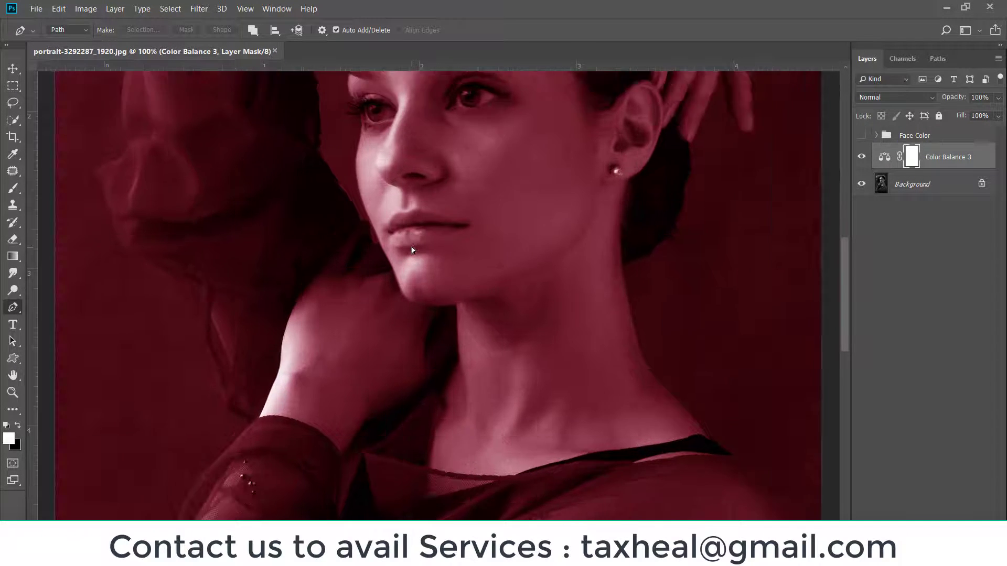
scroll(411, 247, "up", 4)
scroll(347, 397, "down", 3)
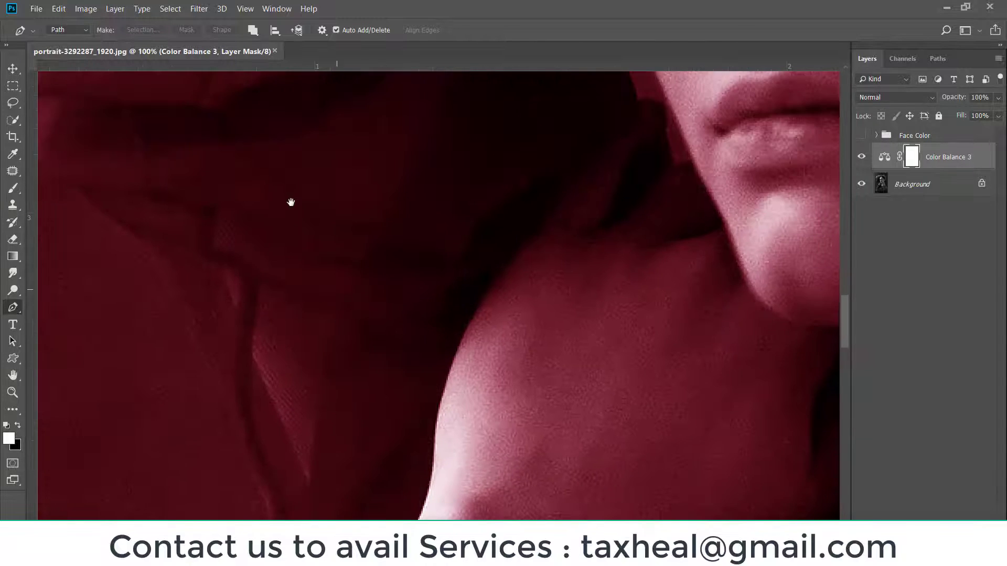
left_click_drag(292, 202, 328, 278)
left_click(353, 252)
scroll(379, 247, "down", 5)
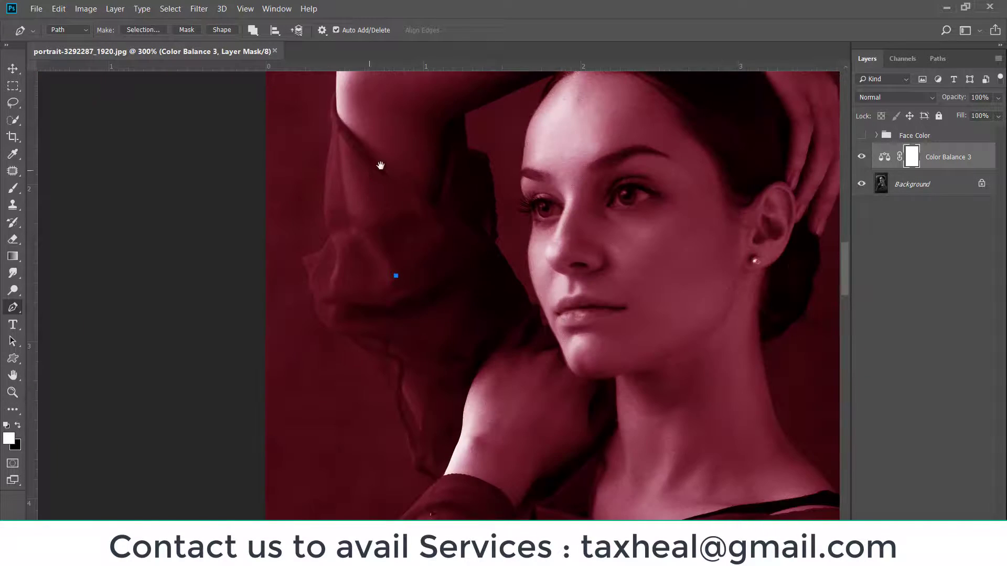
left_click_drag(382, 166, 383, 224)
scroll(351, 222, "up", 3)
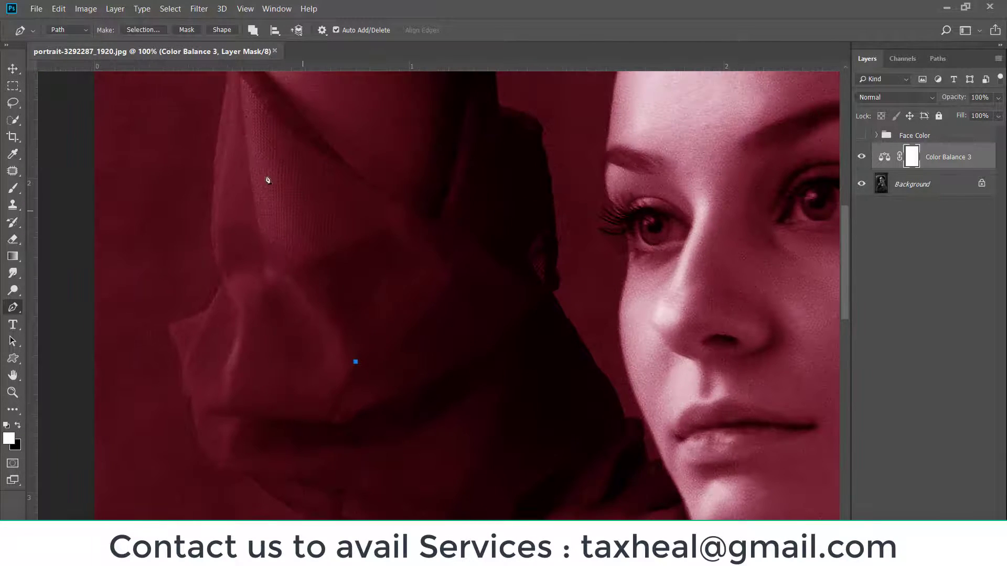
scroll(322, 268, "up", 2)
left_click_drag(319, 229, 336, 225)
left_click_drag(355, 235, 360, 243)
key("ctrl+Return")
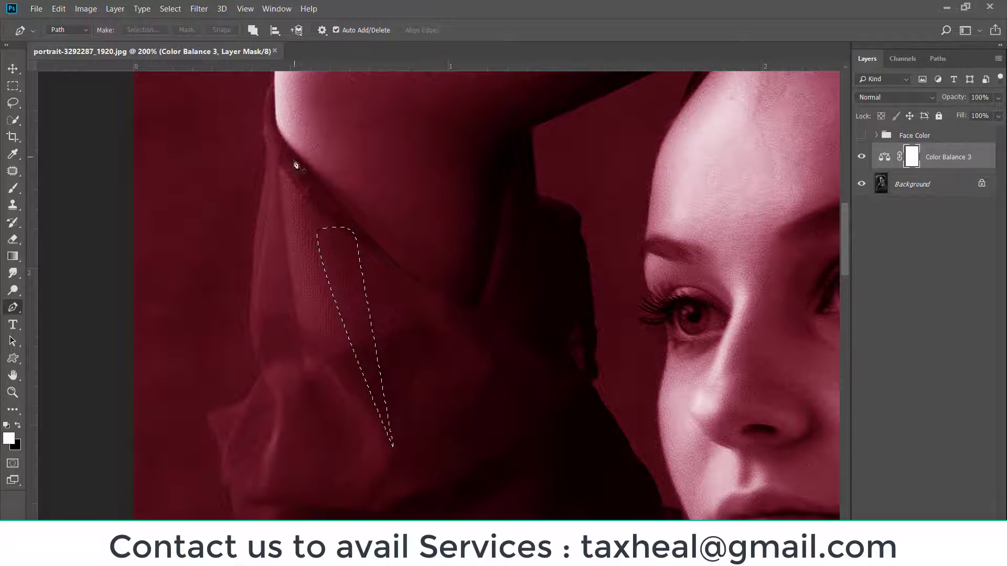
Step: Add pen anchors from the sleeve's upper edge down along the neck edge
scroll(292, 189, "up", 3)
scroll(290, 190, "up", 2)
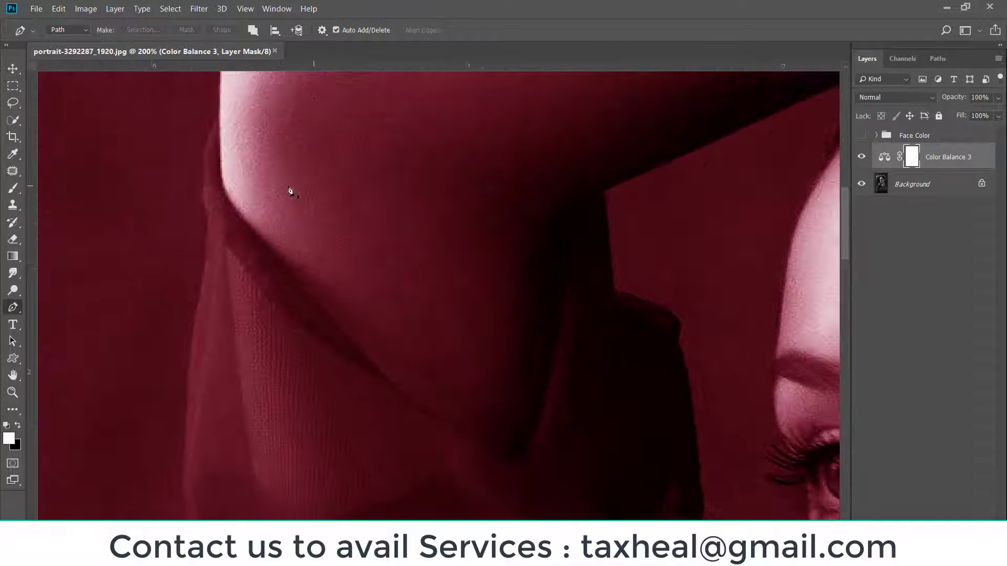
scroll(291, 203, "up", 1)
left_click(262, 136)
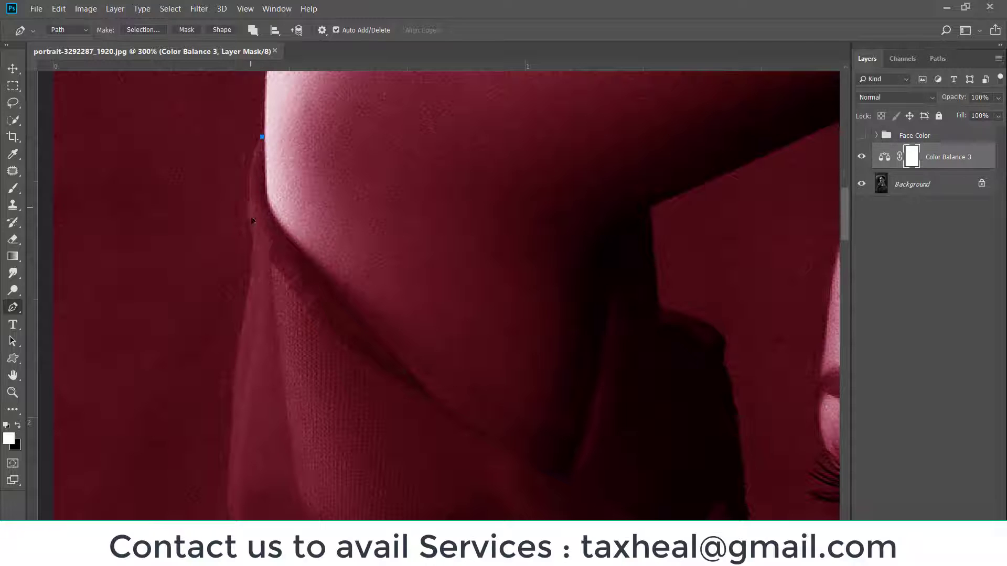
scroll(256, 264, "down", 3)
left_click(256, 188)
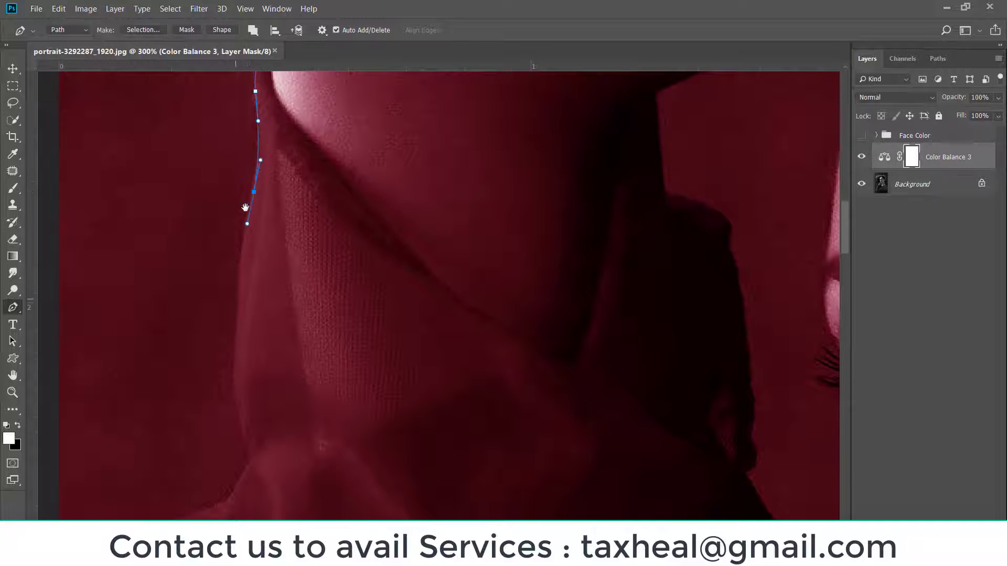
scroll(245, 207, "down", 3)
left_click_drag(246, 156, 246, 188)
left_click_drag(243, 258, 245, 268)
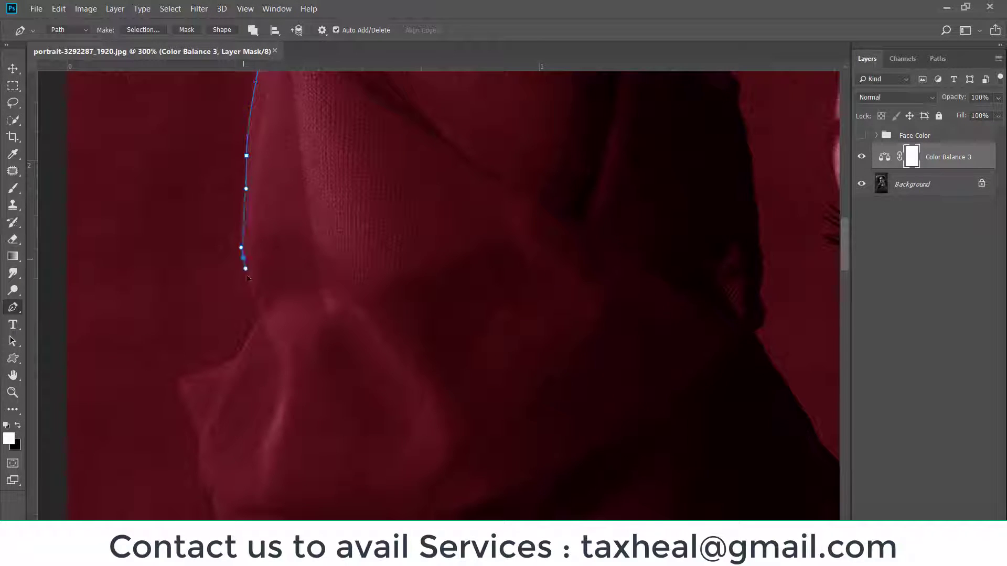
left_click(257, 318)
scroll(310, 231, "down", 2)
scroll(309, 230, "down", 1)
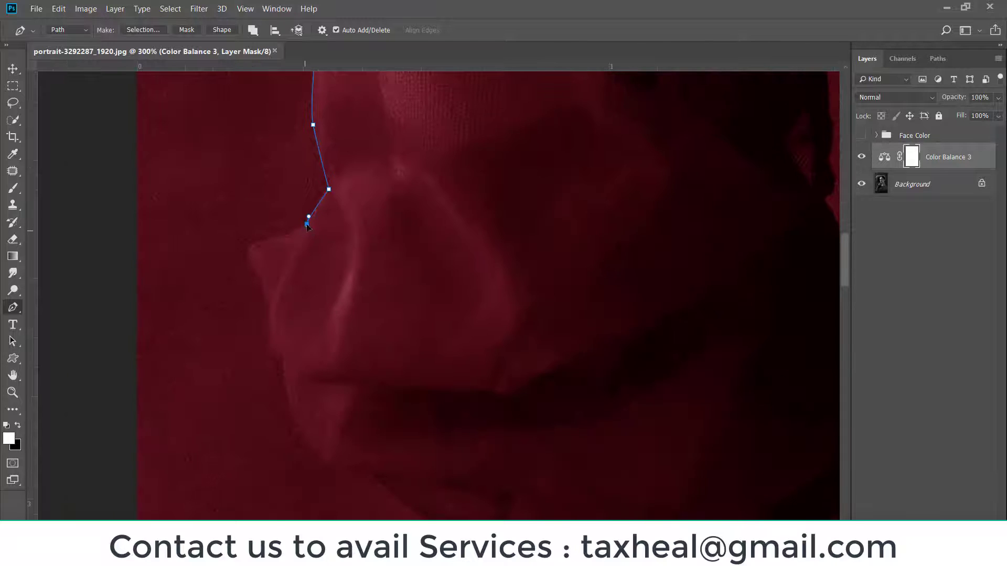
Step: Place curved anchors following the sheer fabric edge down the sleeve
left_click_drag(260, 243, 252, 245)
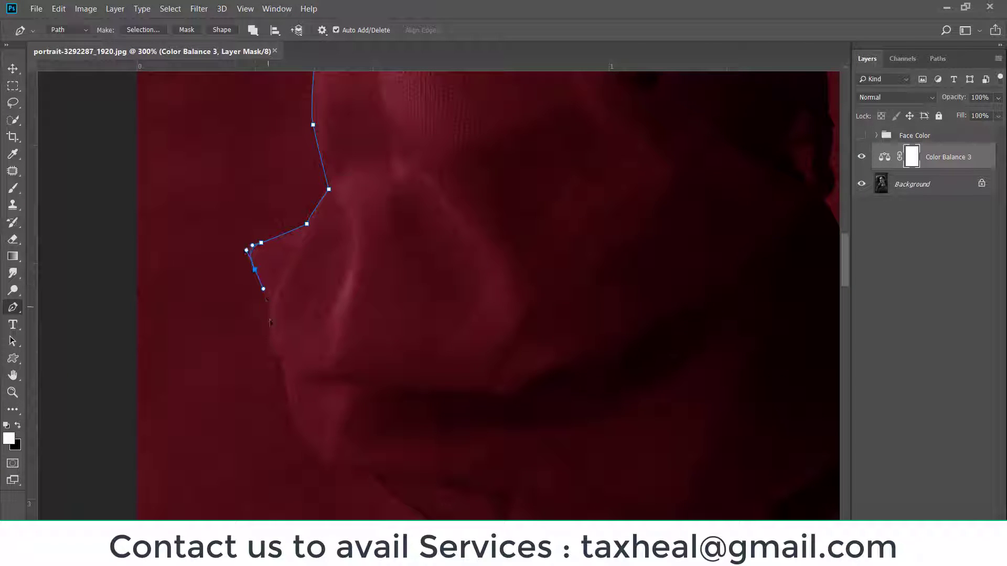
left_click_drag(268, 308, 270, 320)
left_click_drag(279, 358, 291, 366)
scroll(301, 397, "down", 3)
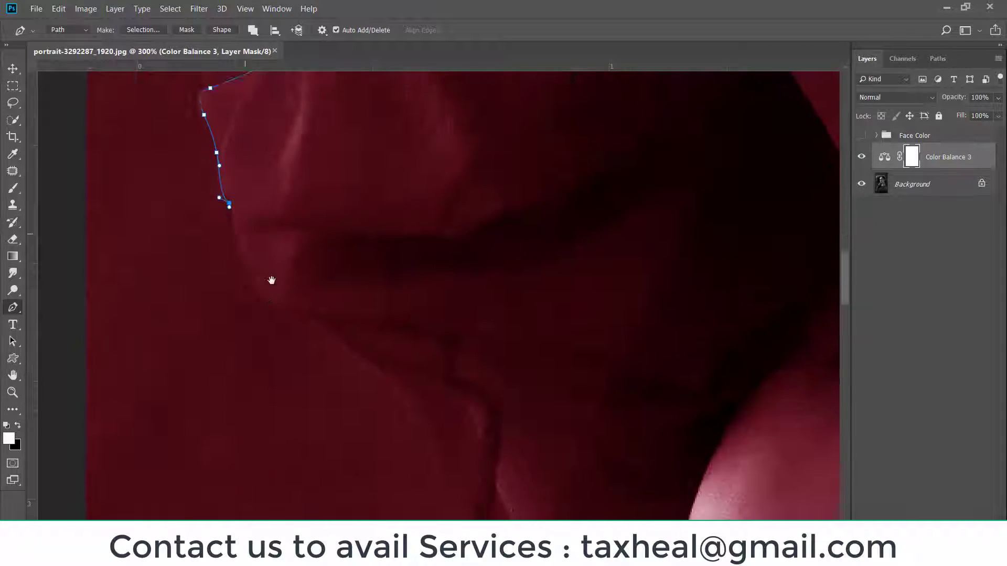
scroll(269, 281, "right", 1)
mouse_move(245, 264)
left_mouse_down()
mouse_move(287, 296)
mouse_move(318, 302)
mouse_move(198, 219)
left_mouse_up()
left_click_drag(230, 256, 231, 258)
left_click_drag(261, 297, 266, 307)
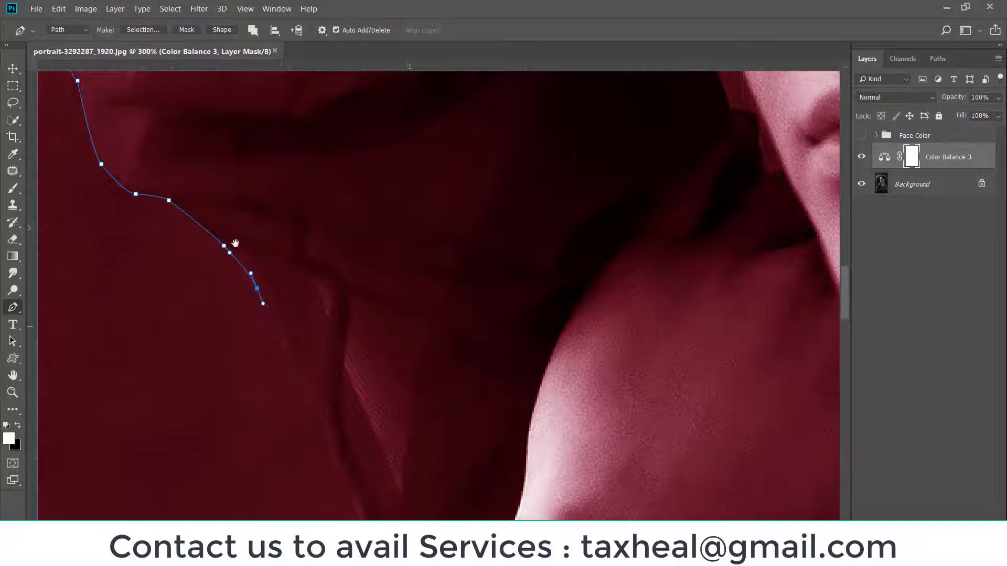
scroll(259, 304, "down", 3)
scroll(259, 304, "right", 1)
left_click_drag(249, 254, 261, 268)
scroll(241, 203, "down", 3)
scroll(241, 202, "right", 1)
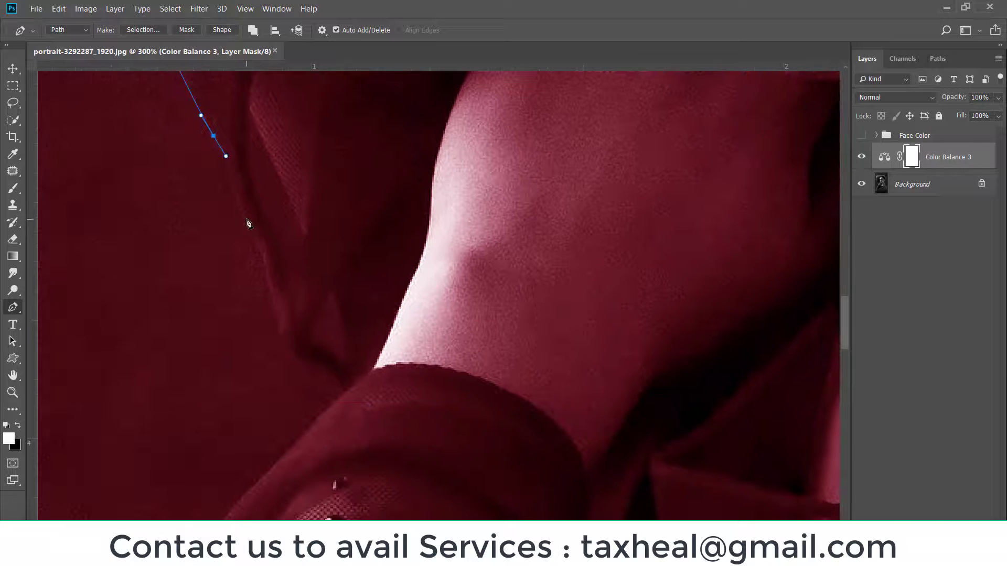
Step: Extend the path toward the forearm with smooth anchors, dropping the last anchor's outgoing handle
left_click_drag(247, 219, 256, 242)
left_click_drag(272, 294, 277, 320)
scroll(277, 321, "down", 3)
scroll(277, 320, "right", 1)
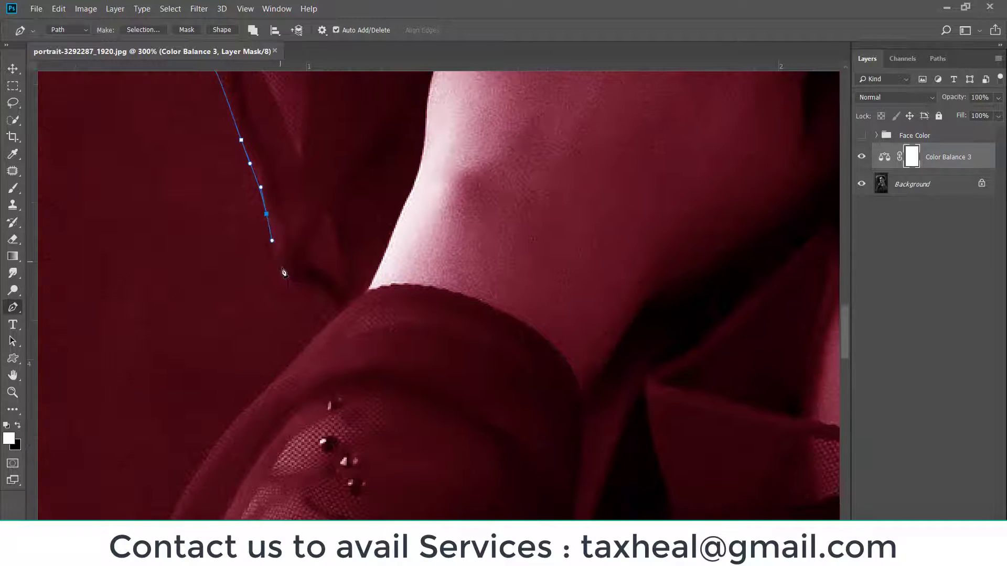
left_click_drag(282, 268, 290, 280)
scroll(282, 405, "down", 3)
scroll(282, 406, "left", 1)
mouse_move(287, 275)
left_mouse_down()
mouse_move(258, 325)
mouse_move(251, 423)
left_mouse_up()
scroll(258, 326, "down", 3)
scroll(258, 325, "left", 1)
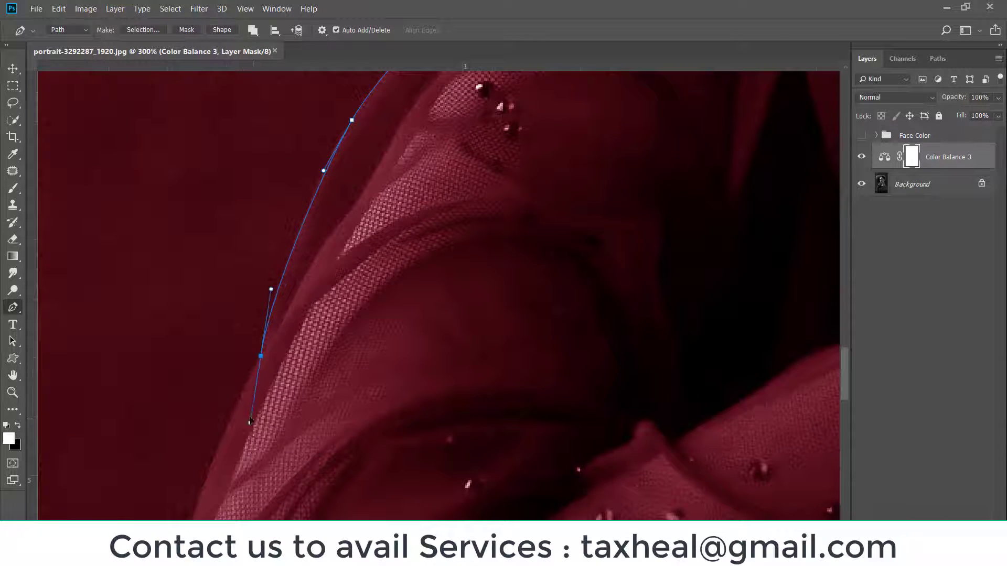
left_click(261, 356, "alt")
scroll(267, 332, "down", 4)
scroll(266, 274, "left", 1)
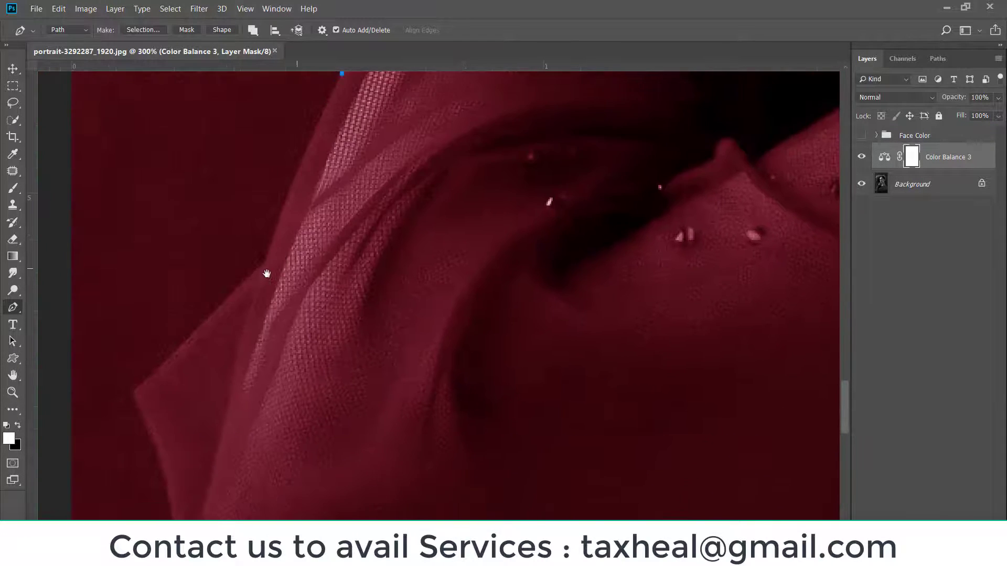
Step: Curve the path along the top's lower sleeve edge down toward the image bottom
left_click_drag(268, 259, 254, 293)
left_click_drag(165, 377, 218, 278)
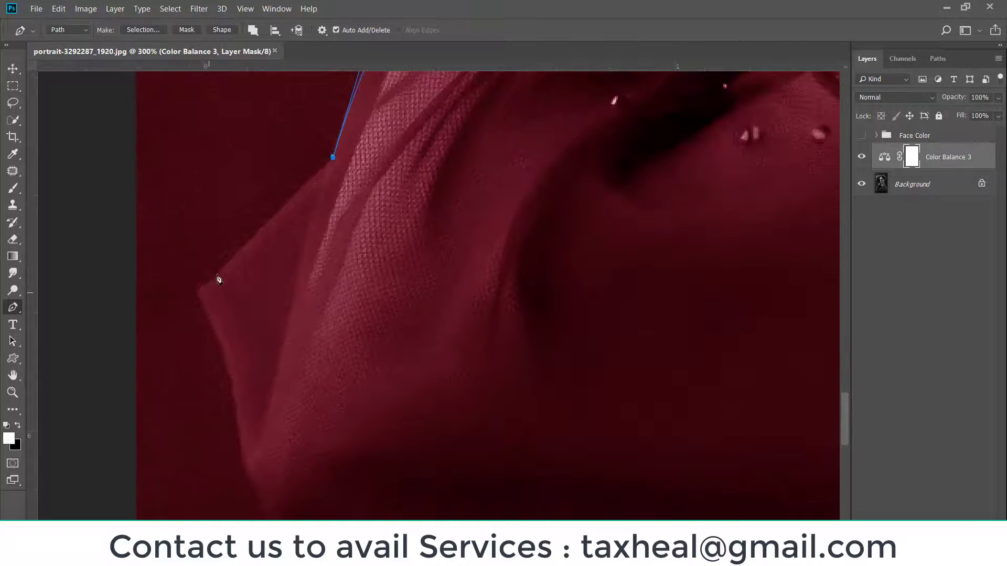
left_click_drag(280, 212, 261, 229)
left_click_drag(203, 305, 158, 170)
left_click(156, 165)
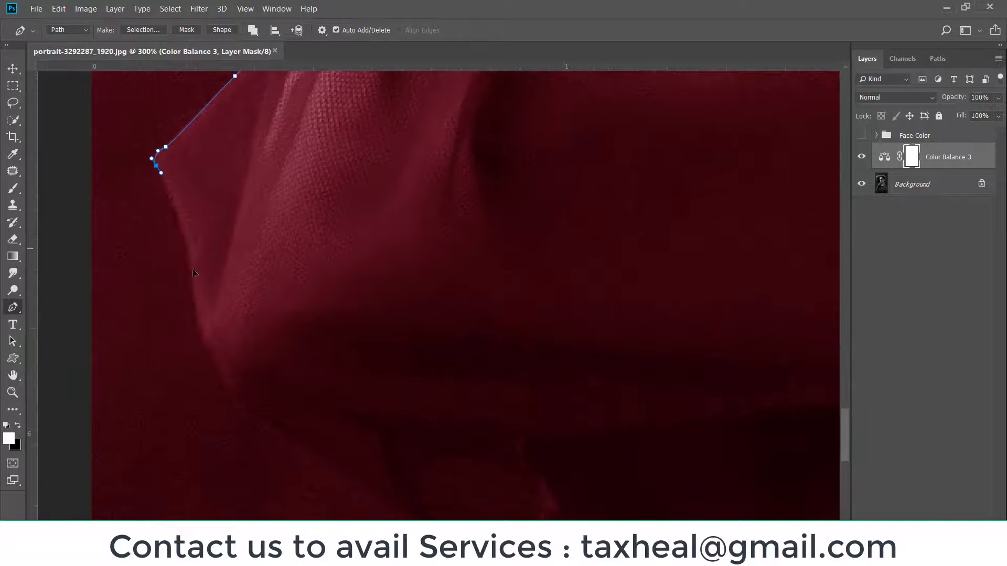
mouse_move(188, 249)
left_mouse_down()
mouse_move(195, 279)
mouse_move(178, 209)
mouse_move(200, 273)
left_mouse_up()
mouse_move(233, 317)
left_mouse_down()
mouse_move(151, 245)
mouse_move(180, 262)
left_mouse_up()
mouse_move(413, 420)
left_mouse_down()
mouse_move(240, 328)
mouse_move(256, 335)
left_mouse_up()
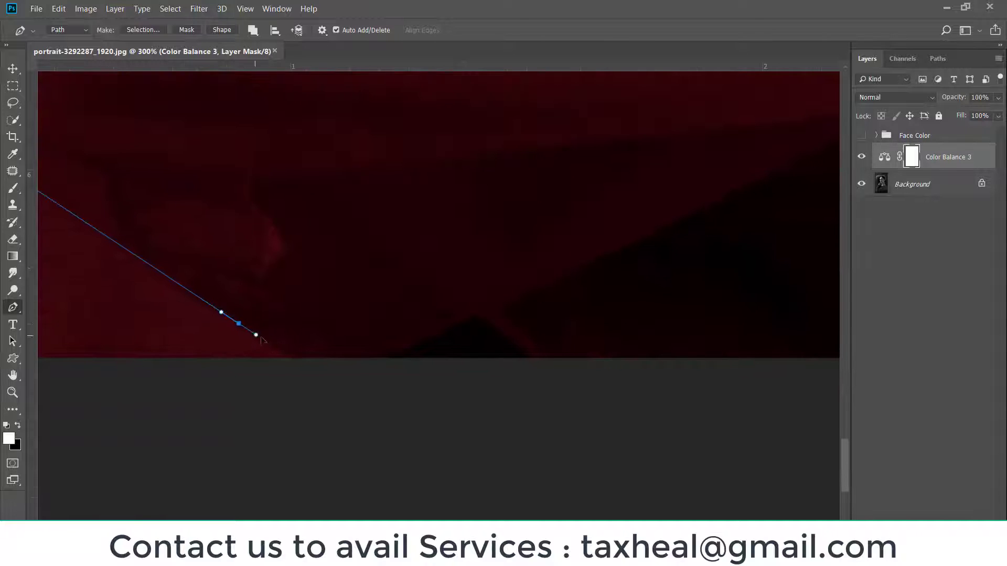
Step: Run the pen path across the image's bottom edge
mouse_move(303, 367)
left_mouse_down()
mouse_move(312, 371)
mouse_move(377, 321)
left_mouse_up()
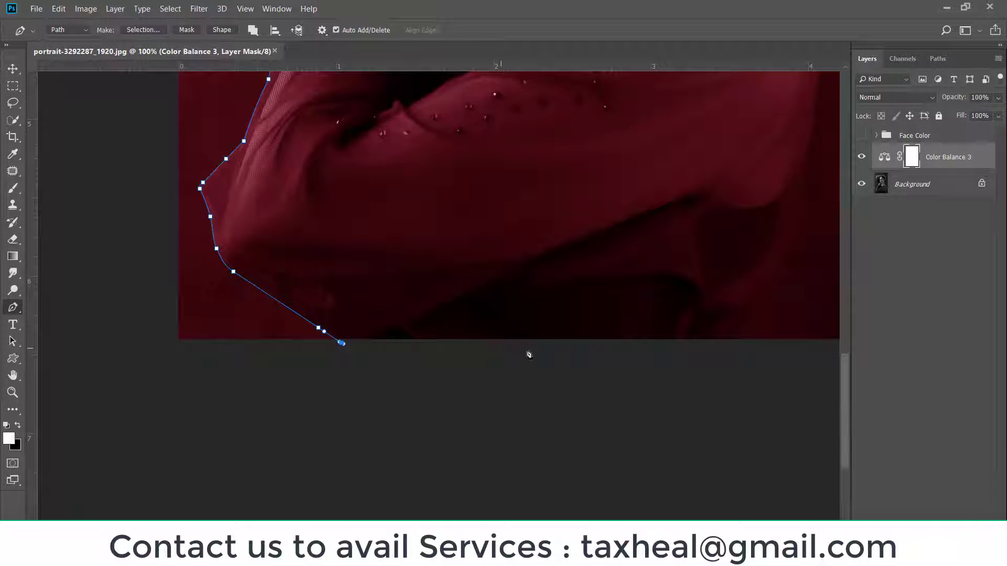
left_click_drag(528, 358, 445, 241)
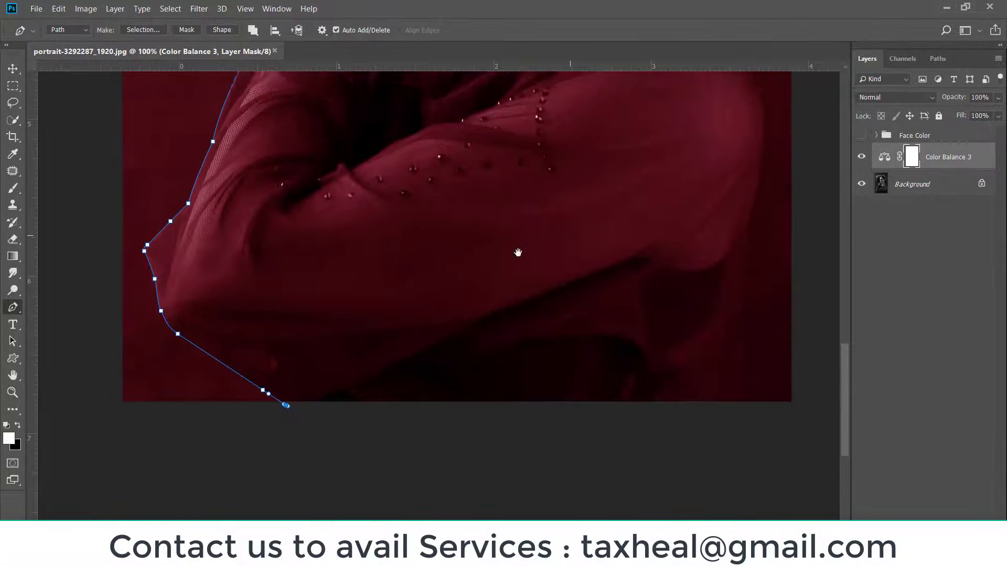
scroll(310, 364, "up", 2)
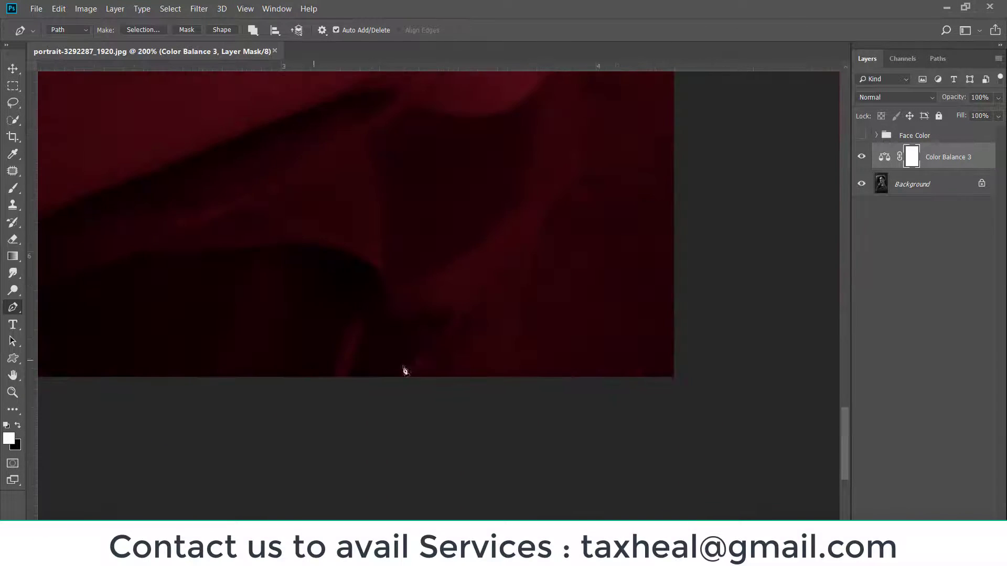
left_click_drag(541, 423, 541, 431)
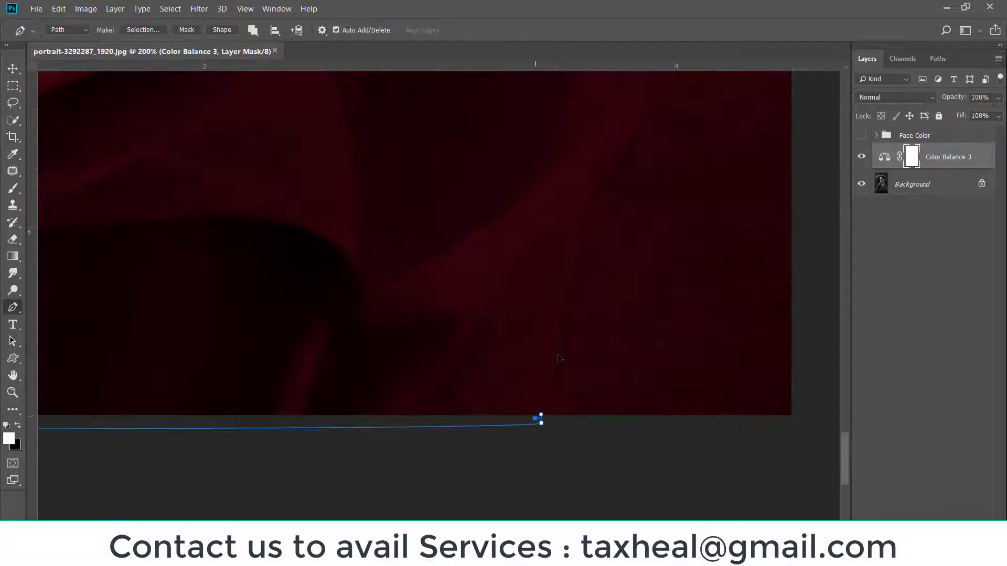
scroll(559, 358, "down", 3)
Step: Climb the top's right side with curved anchors up to the shoulder's outer edge
left_click_drag(563, 332, 566, 312)
left_click_drag(598, 270, 606, 254)
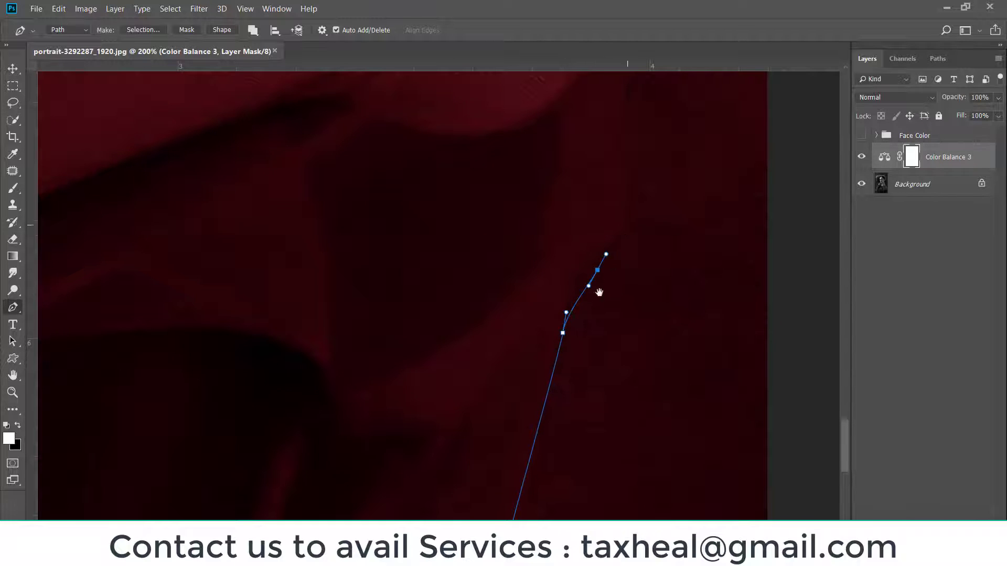
mouse_move(599, 292)
left_mouse_down()
mouse_move(565, 353)
mouse_move(562, 339)
left_mouse_up()
scroll(563, 367, "up", 2)
left_click_drag(561, 376, 563, 352)
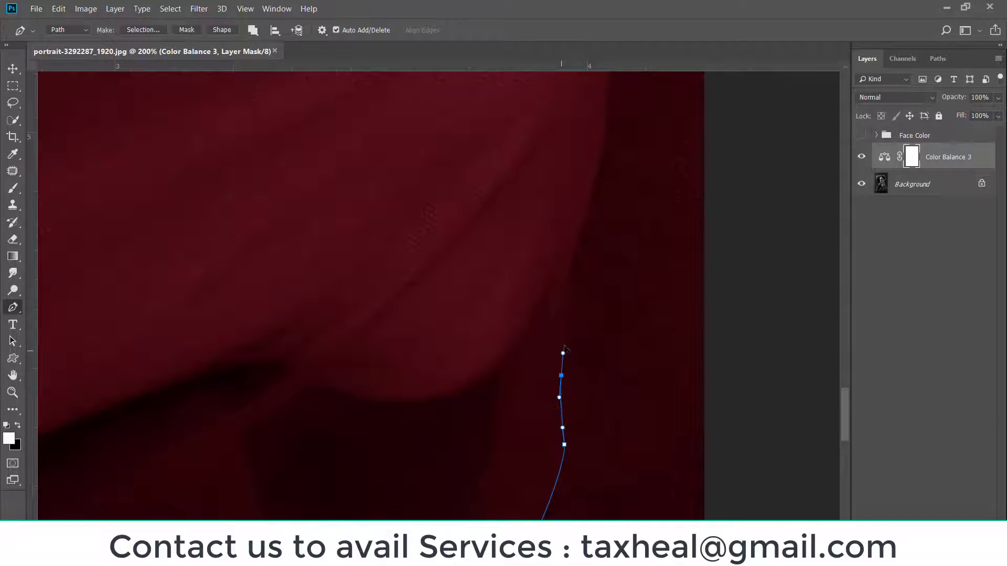
scroll(546, 423, "up", 3)
scroll(551, 401, "down", 3)
key("ctrl+plus")
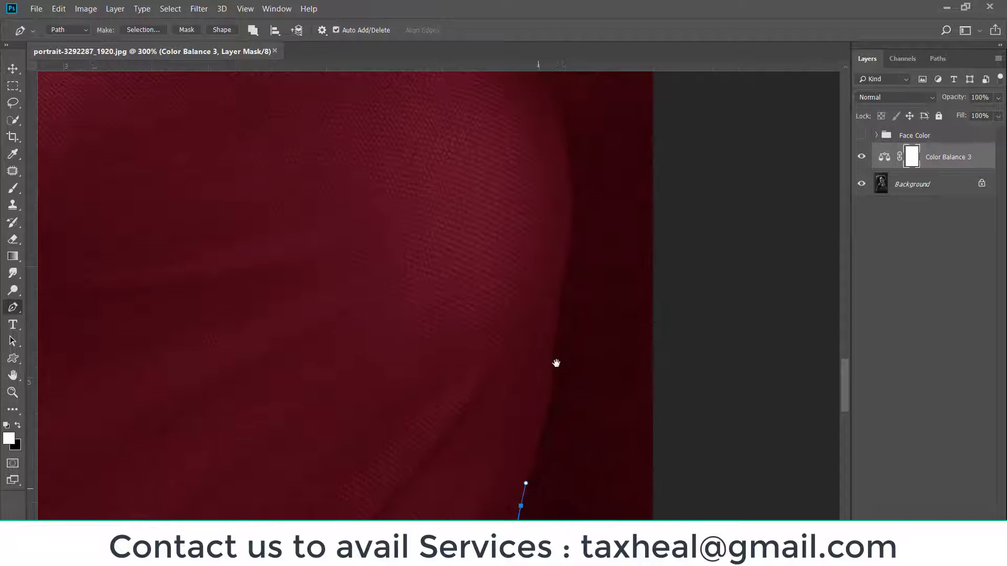
left_click_drag(560, 301, 568, 288)
left_click_drag(567, 179, 556, 356)
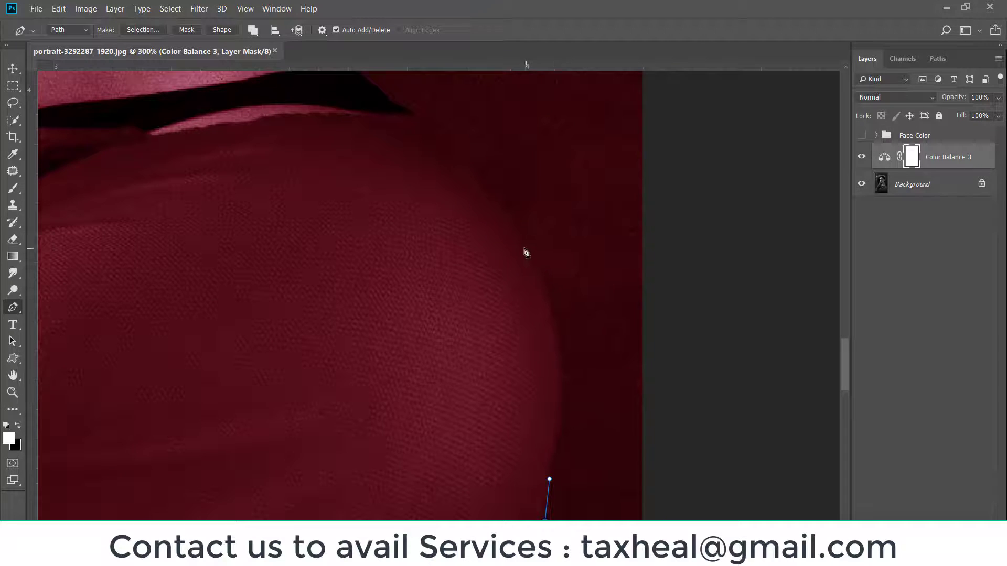
mouse_move(526, 252)
left_mouse_down()
mouse_move(474, 163)
mouse_move(524, 249)
mouse_move(480, 229)
mouse_move(516, 276)
mouse_move(633, 283)
left_mouse_up()
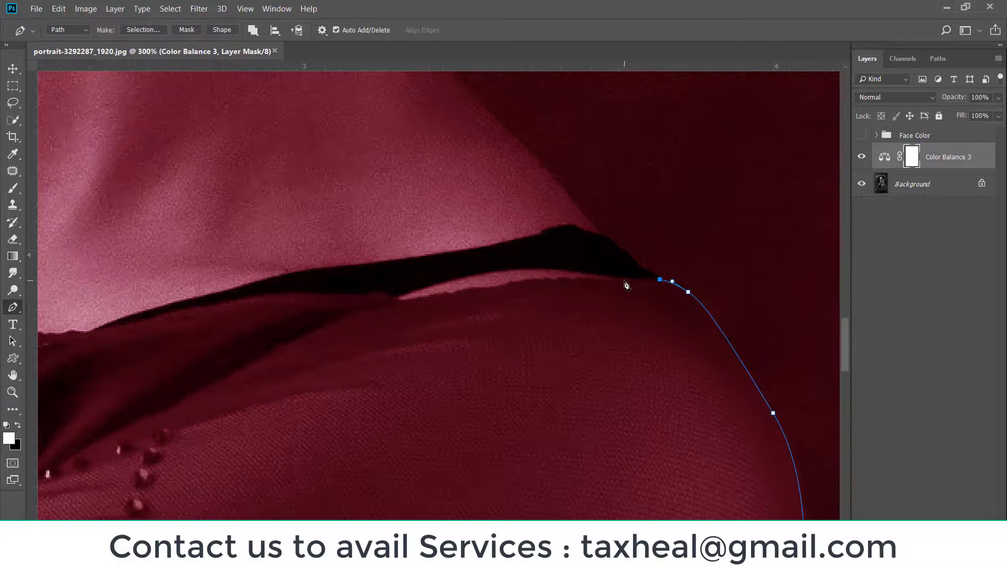
Step: Trace the top's edge leftward along the shoulder with pen anchors
left_click(623, 281)
left_click(578, 278)
left_click(549, 281)
left_click_drag(533, 279, 526, 279)
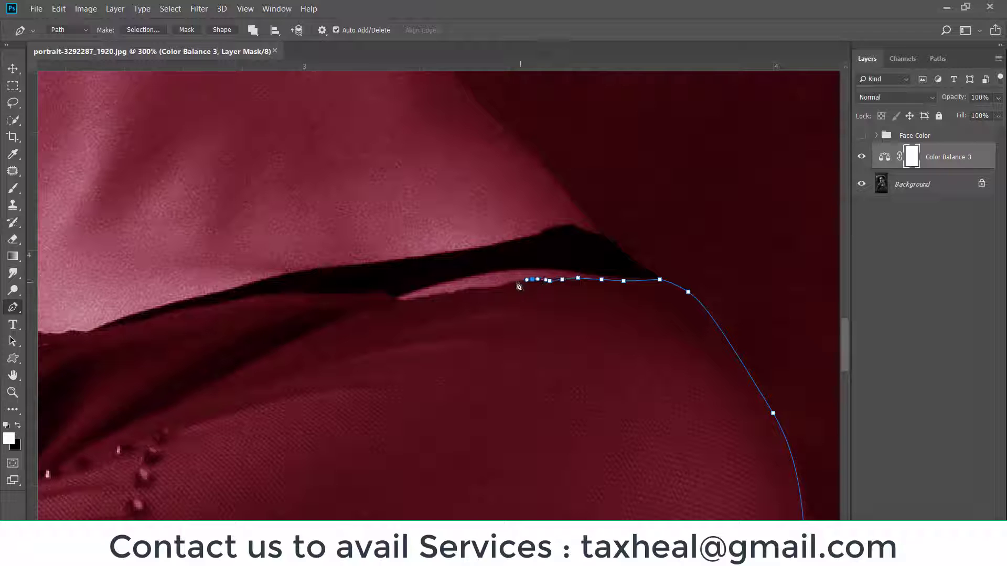
left_click(515, 282)
left_click(481, 287)
mouse_move(452, 293)
left_mouse_down()
mouse_move(387, 298)
mouse_move(516, 287)
left_mouse_up()
left_click(429, 295)
left_click(414, 300)
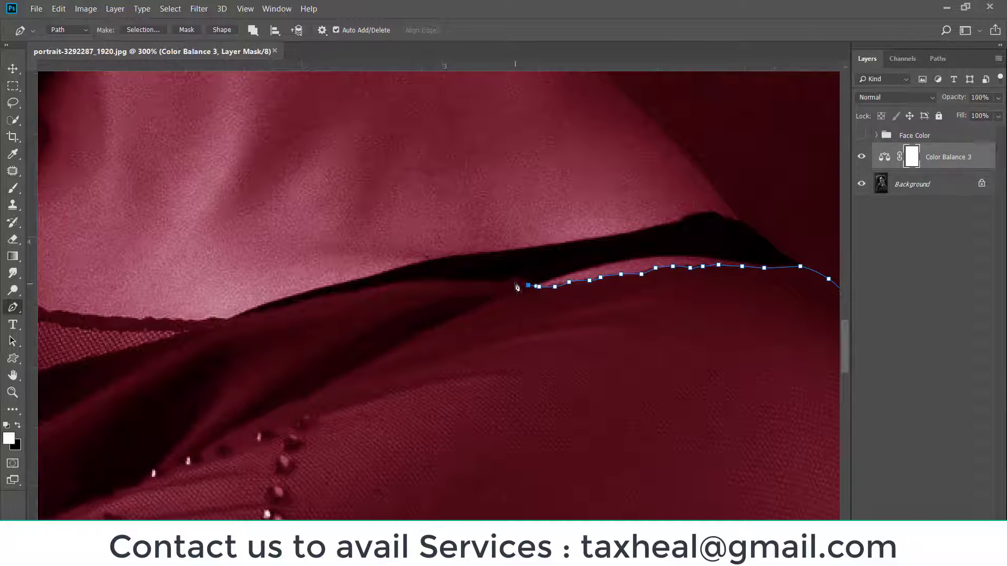
Step: Trace the neckline edge leftward with clicked and curved anchors
left_click(489, 285)
left_click(434, 285)
mouse_move(435, 286)
left_mouse_down()
mouse_move(554, 273)
mouse_move(532, 272)
mouse_move(588, 257)
left_mouse_up()
left_click(479, 280)
left_click(531, 270)
left_click_drag(490, 279, 484, 280)
left_click(455, 287)
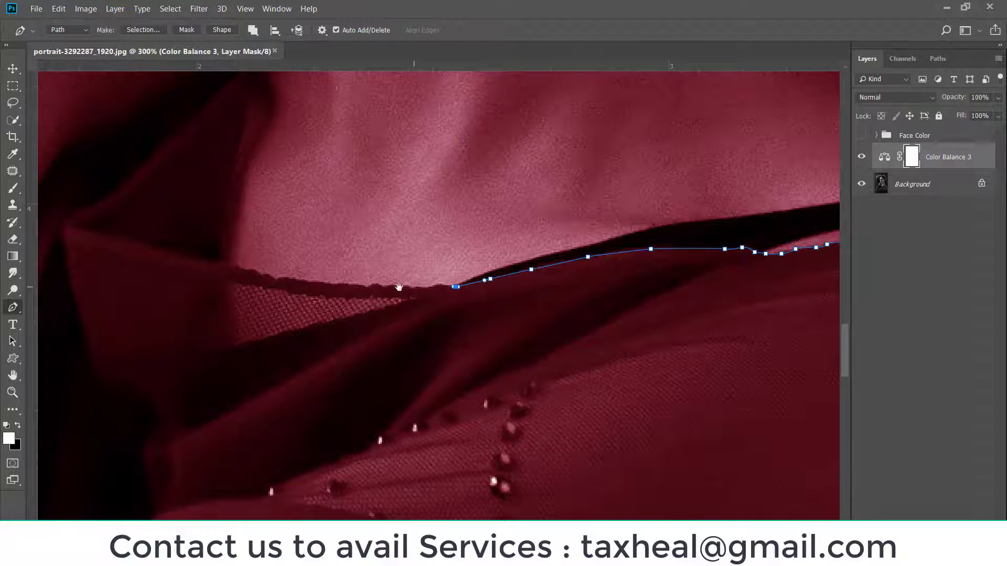
left_click_drag(399, 288, 498, 287)
Step: Continue anchors along the neckline and follow it toward the collar
left_click(537, 286)
left_click(531, 287)
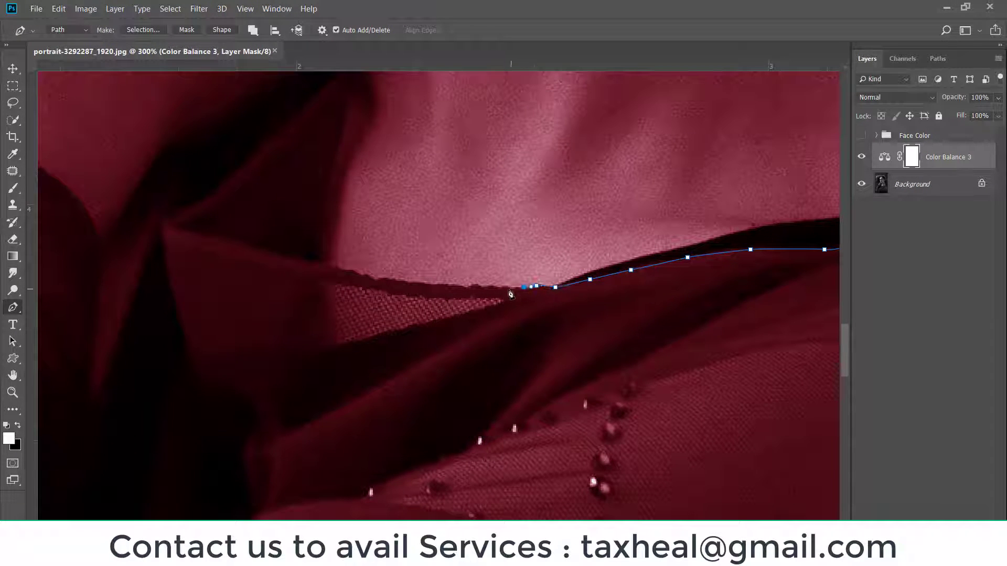
left_click(512, 289)
left_click(499, 288)
left_click(483, 288)
left_click(467, 286)
left_click(450, 286)
left_click_drag(424, 291, 540, 285)
left_click(550, 278)
left_click(533, 277)
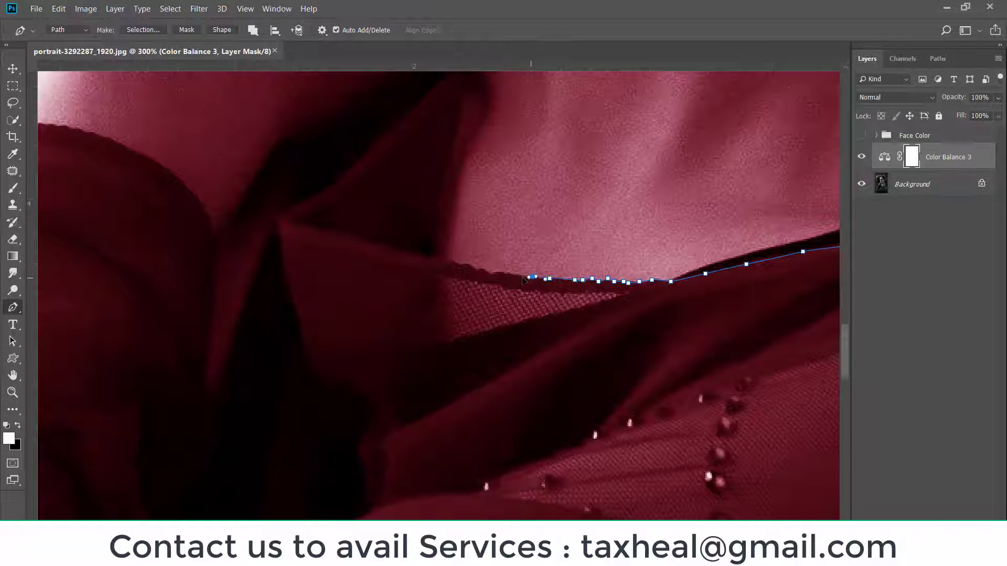
left_click(502, 273)
left_click(479, 269)
left_click(466, 265)
left_click(430, 256)
Step: Add curved anchors where the collar meets the neck, up the neck and down the collar
left_click_drag(426, 255, 424, 424)
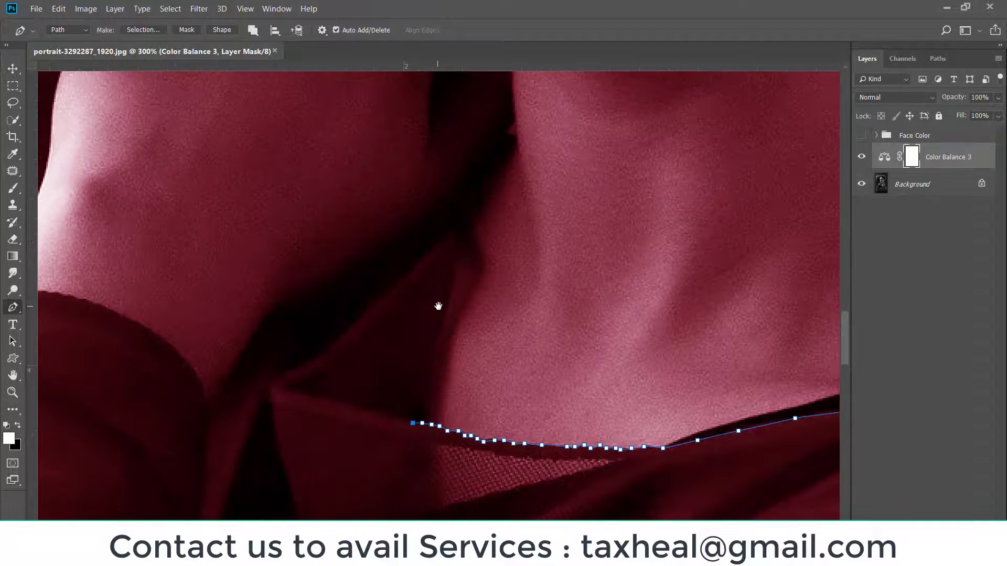
mouse_move(457, 297)
left_mouse_down()
mouse_move(455, 209)
mouse_move(454, 251)
mouse_move(473, 225)
left_mouse_up()
left_click_drag(510, 193, 499, 186)
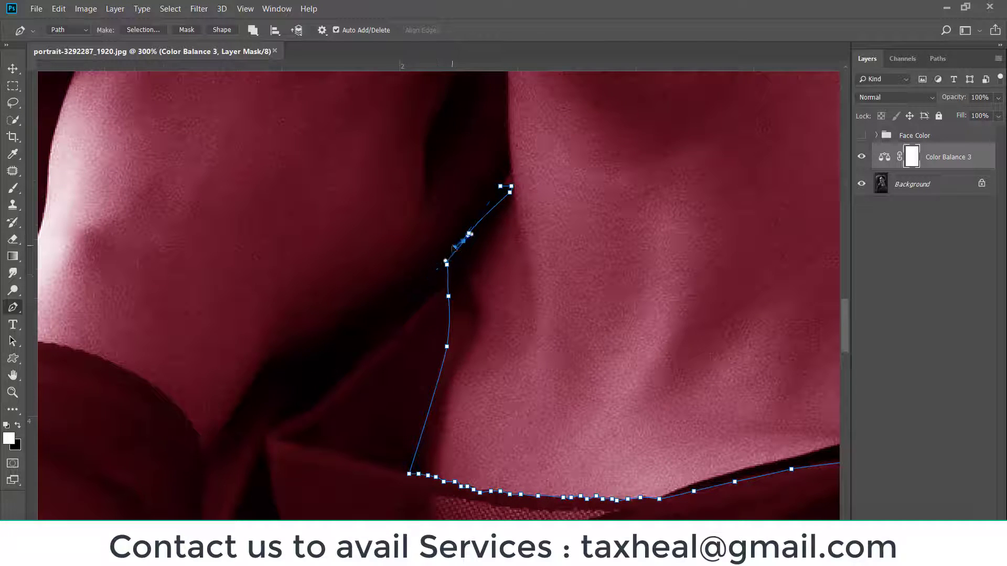
mouse_move(410, 284)
left_mouse_down()
mouse_move(395, 292)
mouse_move(495, 221)
left_mouse_up()
mouse_move(437, 258)
left_mouse_down()
mouse_move(375, 291)
mouse_move(443, 195)
left_mouse_up()
mouse_move(400, 294)
left_mouse_down()
mouse_move(423, 179)
mouse_move(460, 274)
mouse_move(429, 293)
mouse_move(436, 326)
left_mouse_up()
key("ctrl+minus")
key("ctrl+plus")
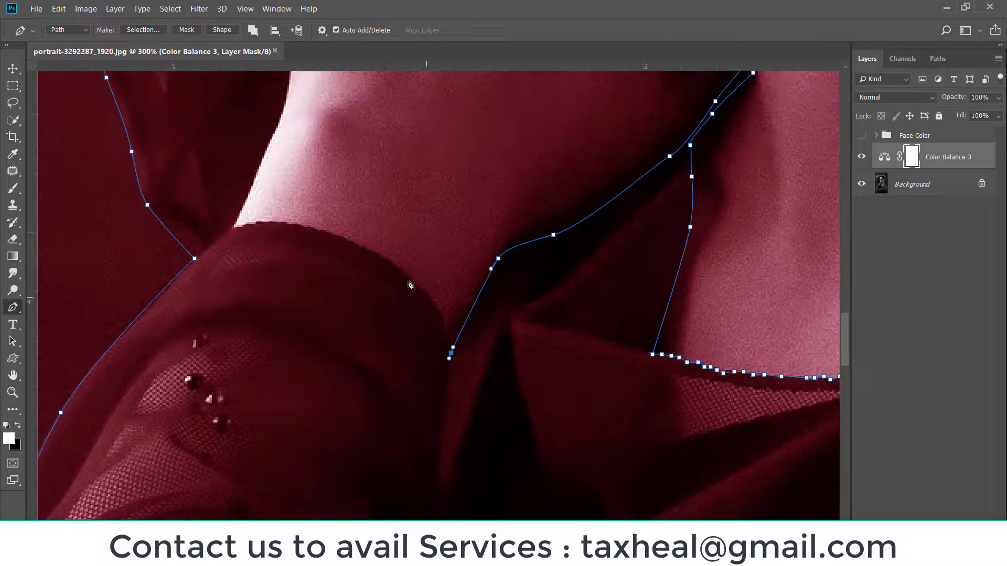
Step: Fit curves along the sleeve and collar edges and reshape the shoulder curve
left_click_drag(403, 272, 363, 252)
left_click_drag(444, 293, 452, 307)
left_click_drag(266, 222, 308, 220)
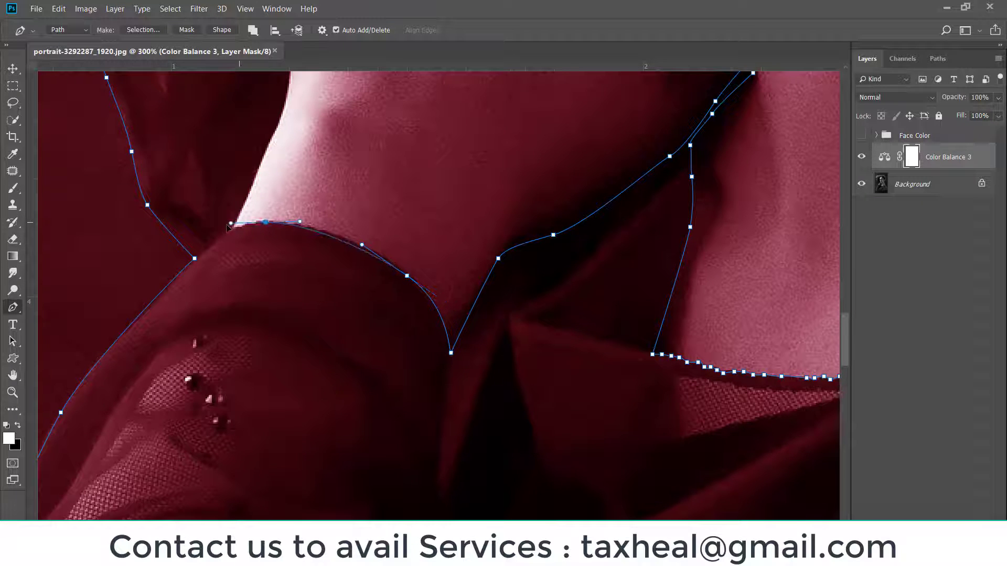
left_click_drag(194, 258, 194, 258)
scroll(233, 252, "up", 2)
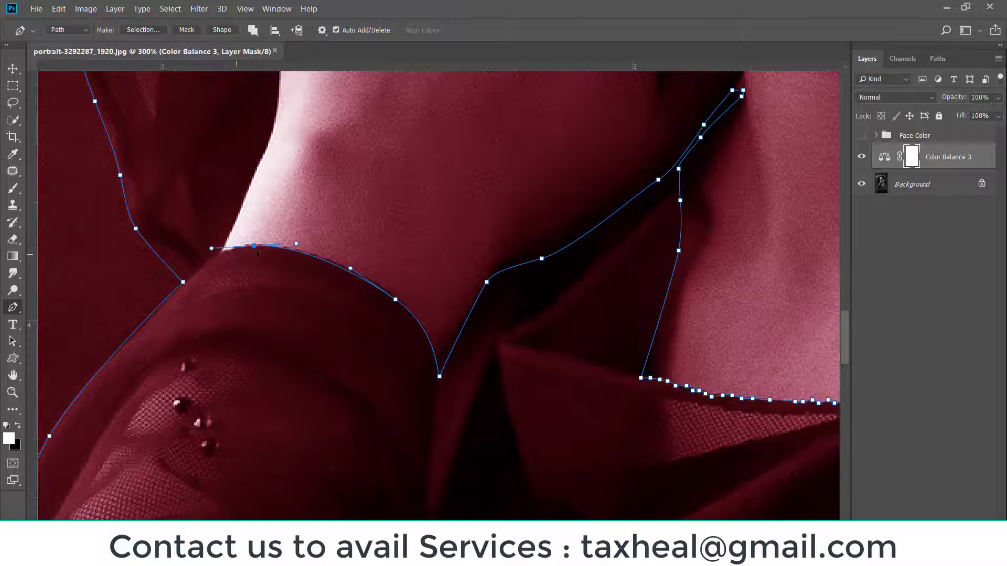
left_click_drag(254, 246, 219, 256)
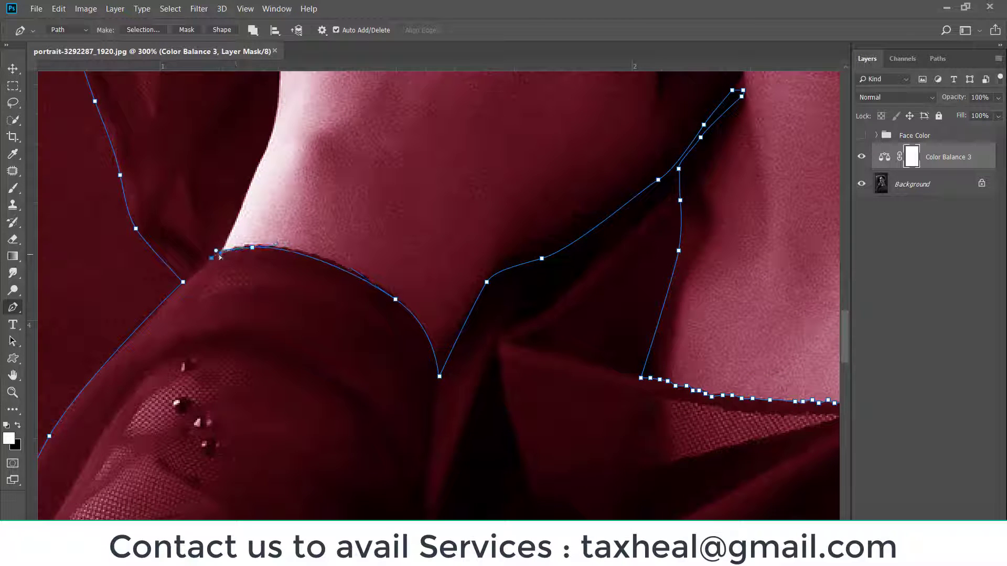
scroll(223, 255, "up", 9)
scroll(254, 270, "up", 1)
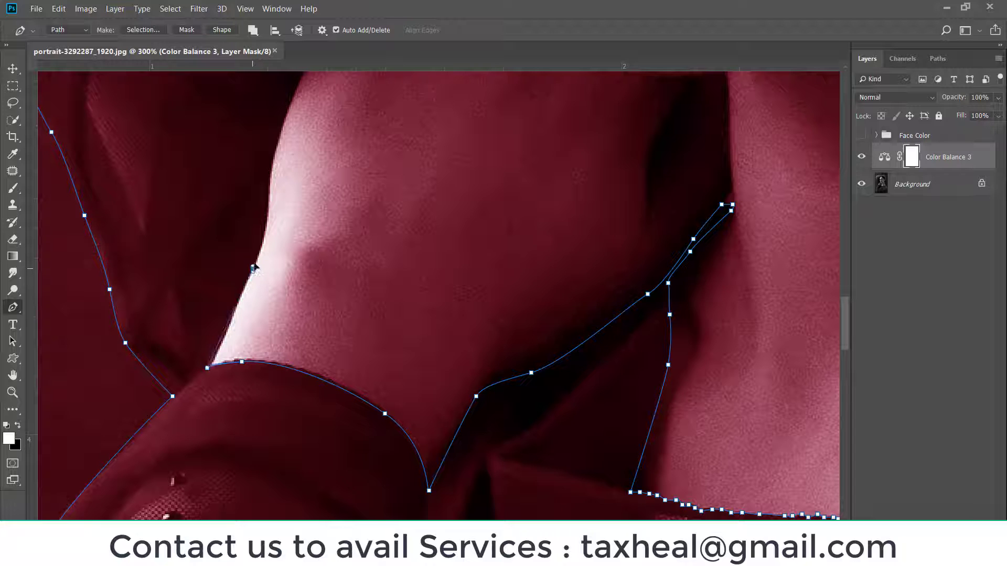
Step: Extend the path up the shoulder's left edge toward the hair beside the cheek
left_click_drag(233, 312, 237, 300)
scroll(270, 215, "up", 9)
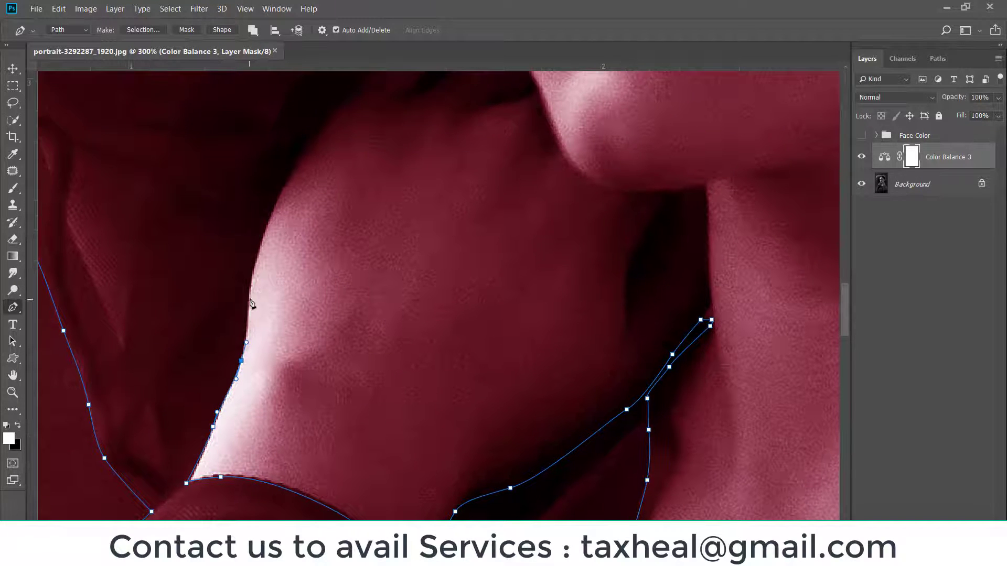
left_click_drag(251, 290, 253, 274)
mouse_move(267, 218)
left_mouse_down()
mouse_move(244, 332)
mouse_move(282, 266)
mouse_move(233, 339)
left_mouse_up()
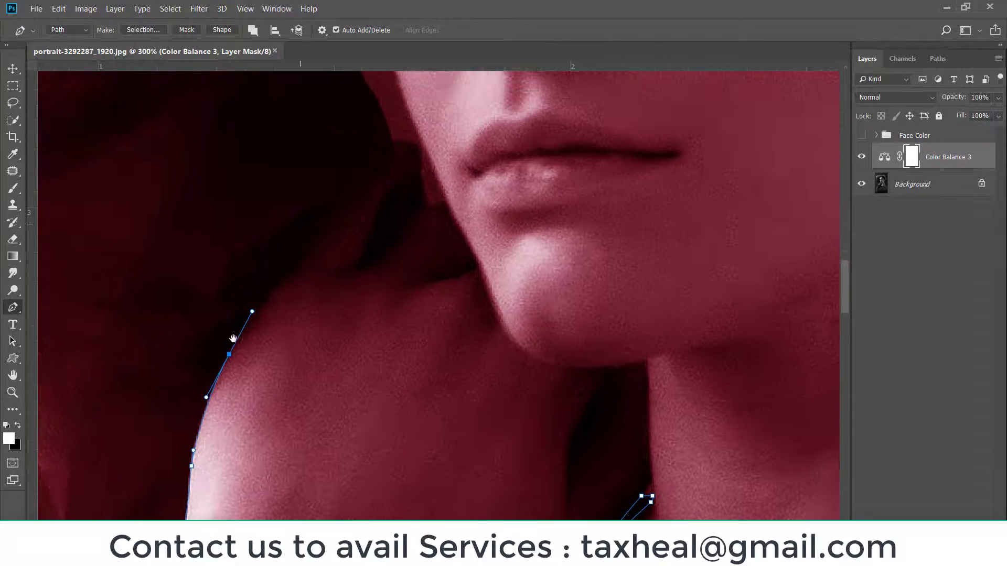
mouse_move(320, 225)
left_mouse_down()
mouse_move(270, 322)
mouse_move(268, 305)
mouse_move(346, 247)
mouse_move(356, 319)
left_mouse_up()
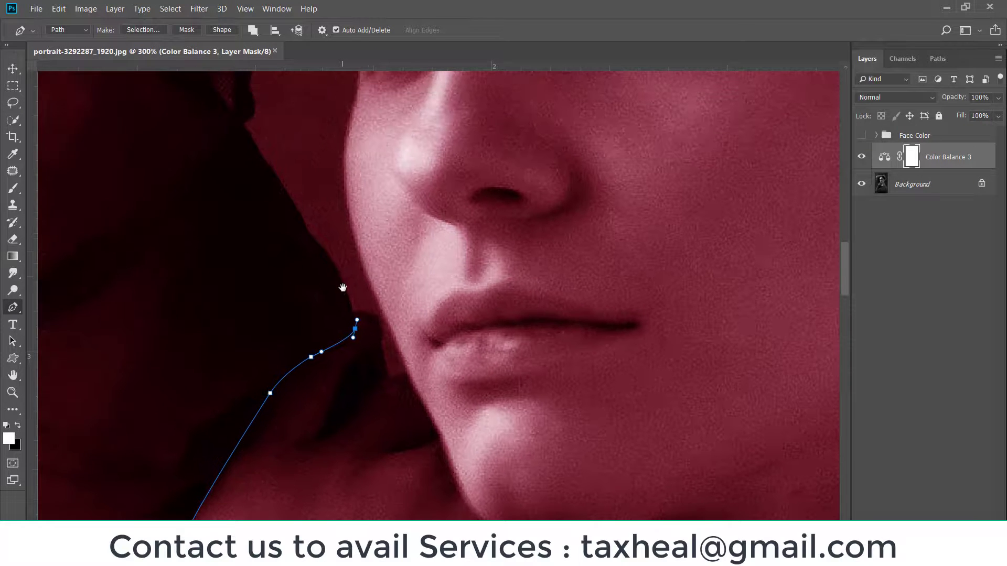
mouse_move(331, 259)
left_mouse_down()
mouse_move(321, 243)
mouse_move(345, 312)
left_mouse_up()
left_click(338, 298)
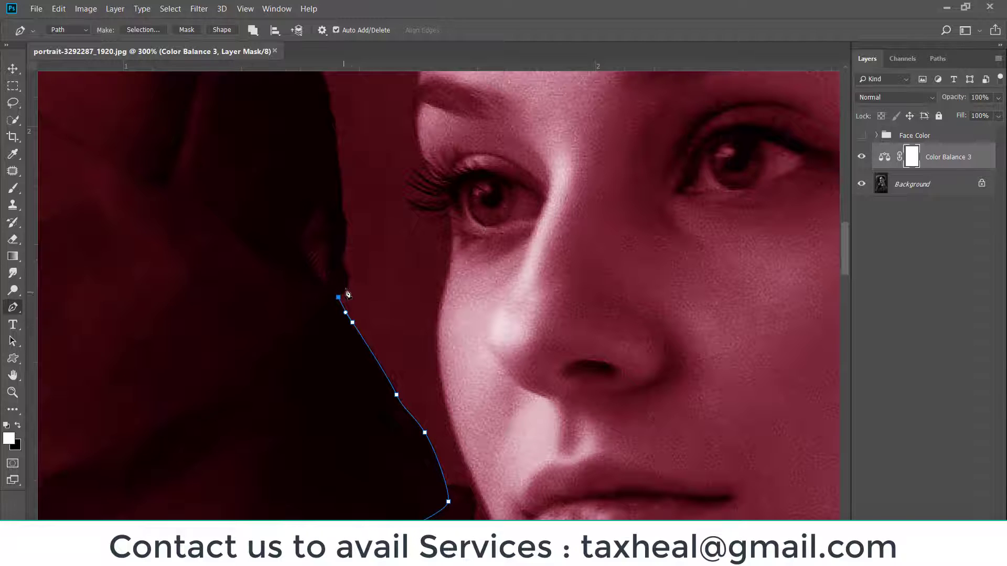
Step: Trace the pen path upward along the hair edge beside the face
key("ctrl+plus")
left_click_drag(314, 280, 309, 248)
mouse_move(319, 202)
left_mouse_down()
mouse_move(332, 293)
mouse_move(327, 262)
left_mouse_up()
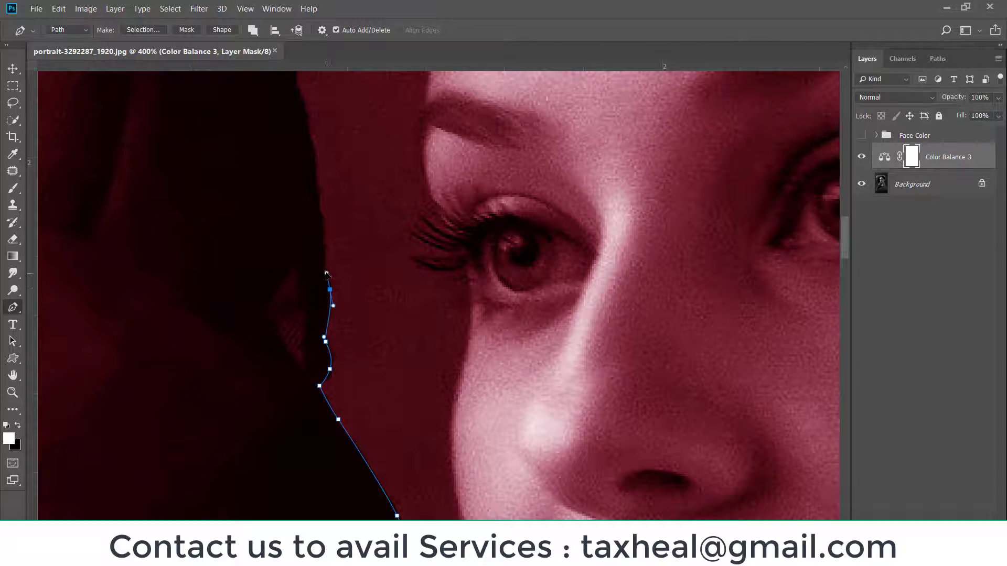
left_click_drag(323, 226, 341, 308)
left_click(338, 302)
left_click(334, 285)
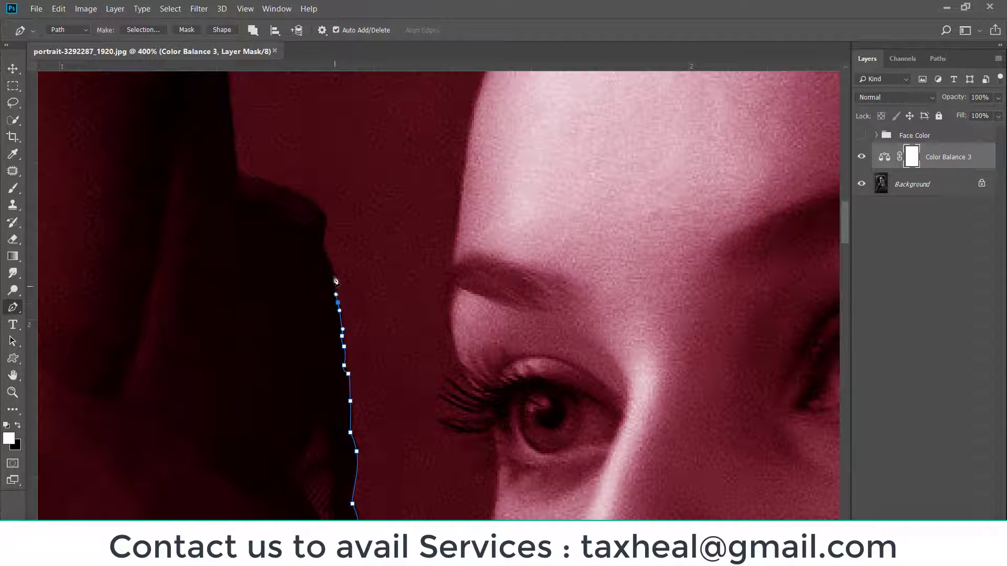
left_click(329, 257)
left_click_drag(325, 214, 328, 218)
left_click_drag(358, 248, 418, 300)
left_click(335, 236)
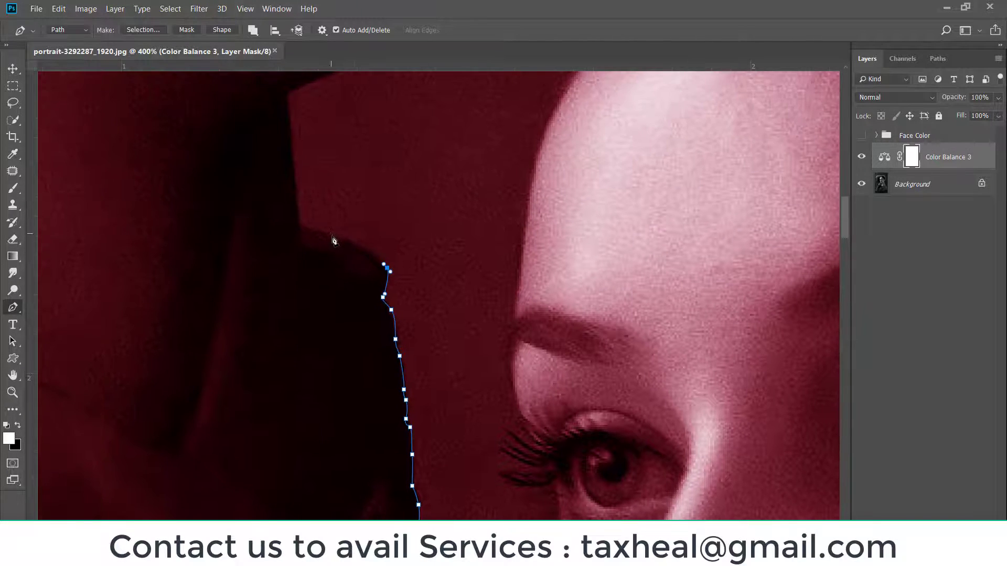
left_click(308, 227)
left_click_drag(303, 238, 327, 376)
Step: Continue the path along the top's edge and neck back toward the starting anchor
left_click(317, 240)
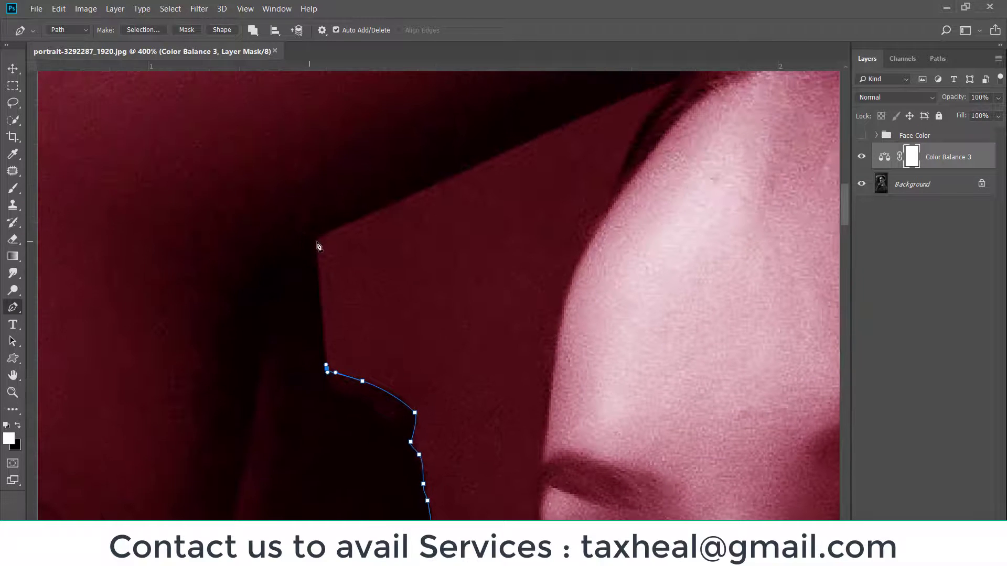
left_click_drag(294, 284, 324, 215)
left_click(336, 215)
left_click(324, 285)
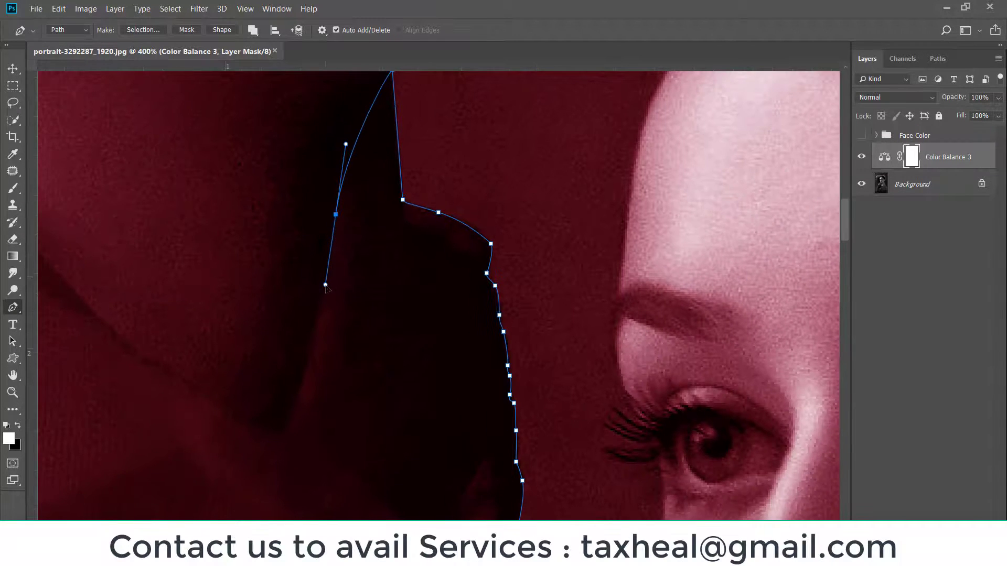
left_click_drag(309, 343, 338, 228)
left_click_drag(318, 302, 316, 308)
left_click(293, 318)
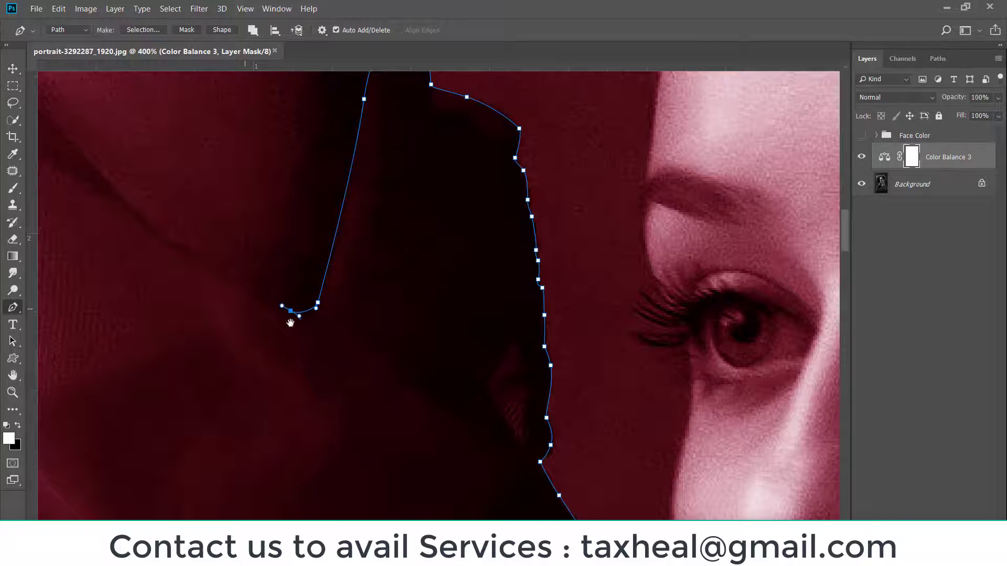
left_click_drag(155, 236, 269, 315)
left_click(285, 321)
left_click(247, 292)
left_click_drag(58, 71, 249, 299)
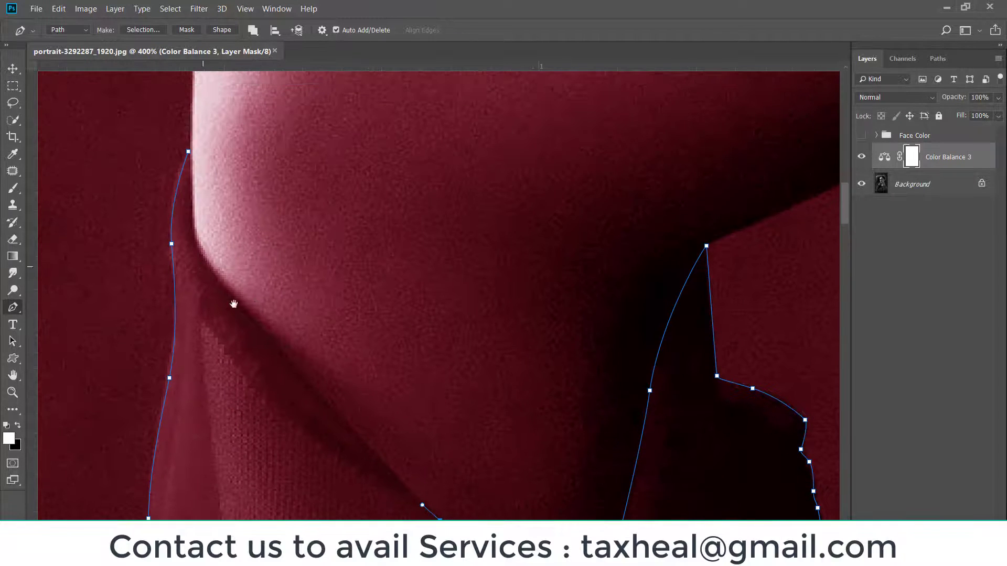
left_click_drag(284, 357, 251, 319)
mouse_move(212, 271)
left_mouse_down()
mouse_move(267, 344)
mouse_move(242, 294)
left_mouse_up()
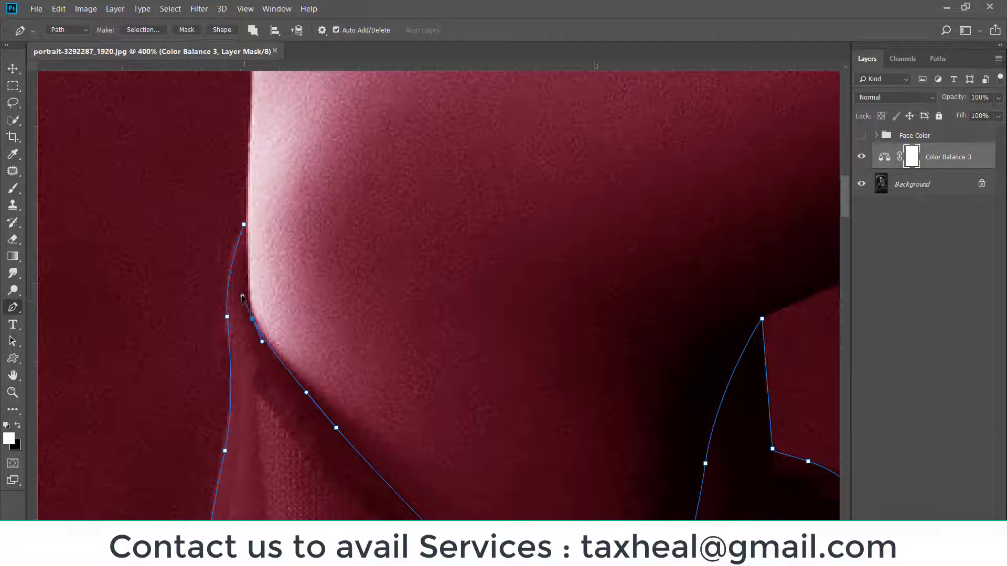
left_click(248, 263)
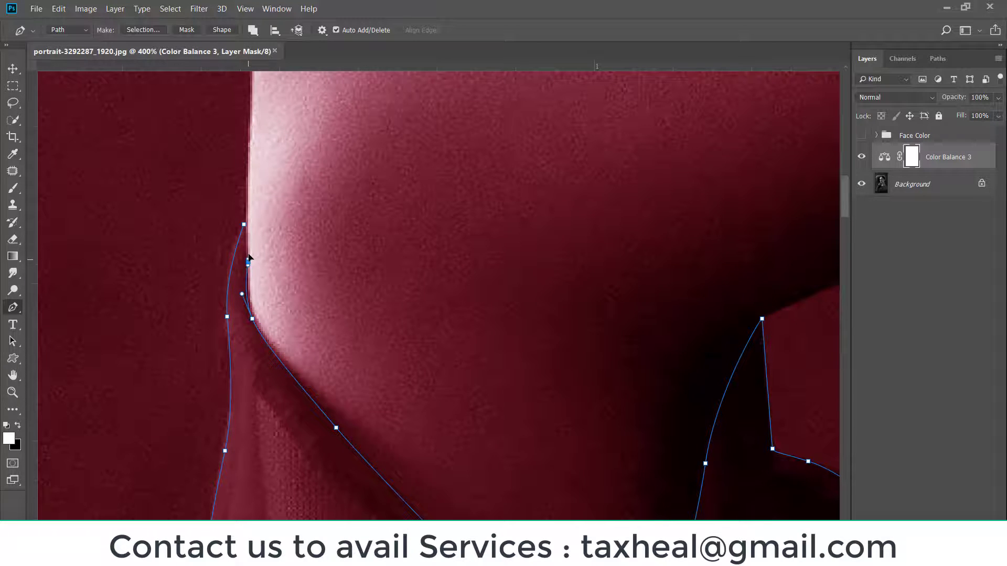
Step: Close the path, load it as a selection, and fill the inverted area black in the mask
left_click(244, 225)
key("ctrl+Return")
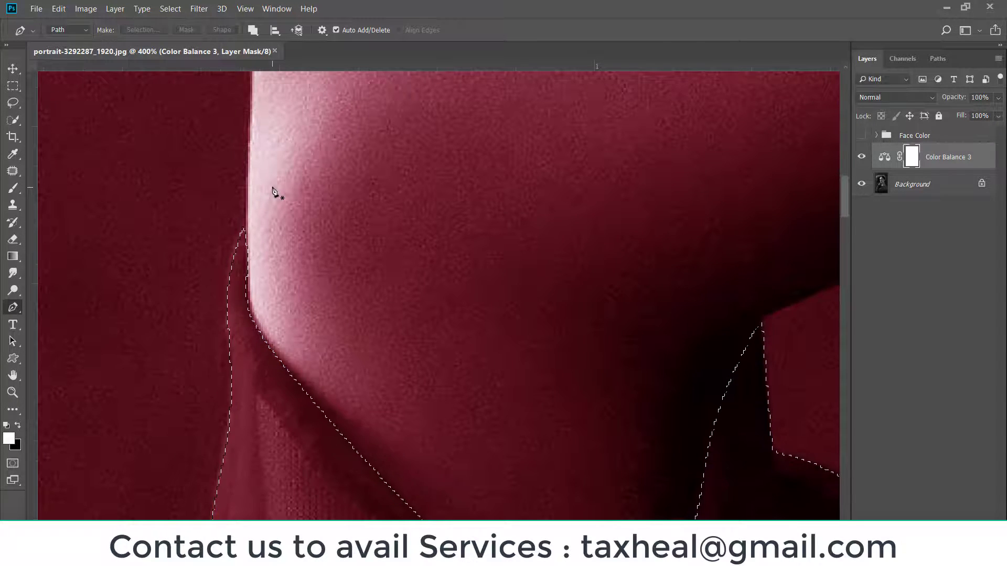
key("ctrl+0")
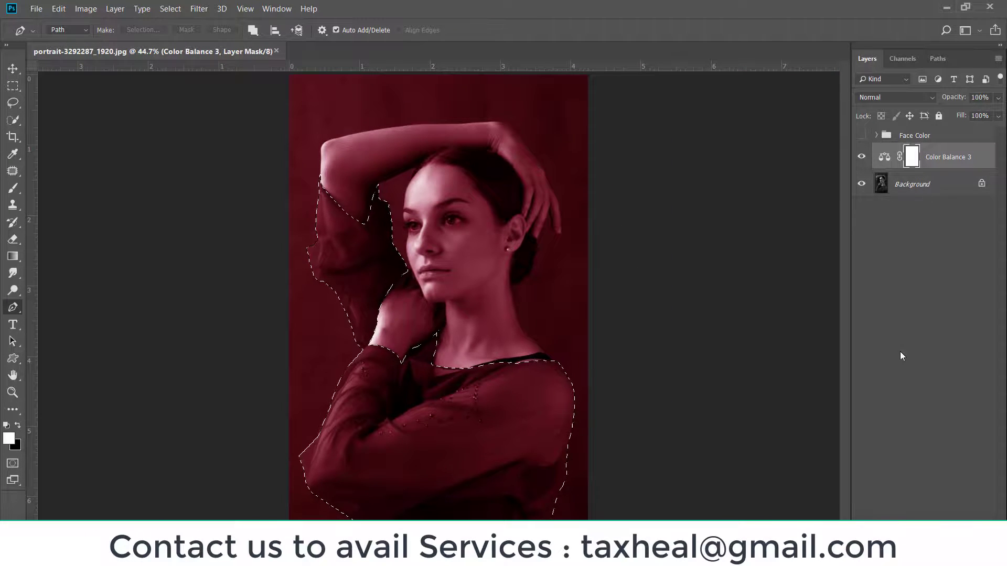
key("ctrl+shift+i")
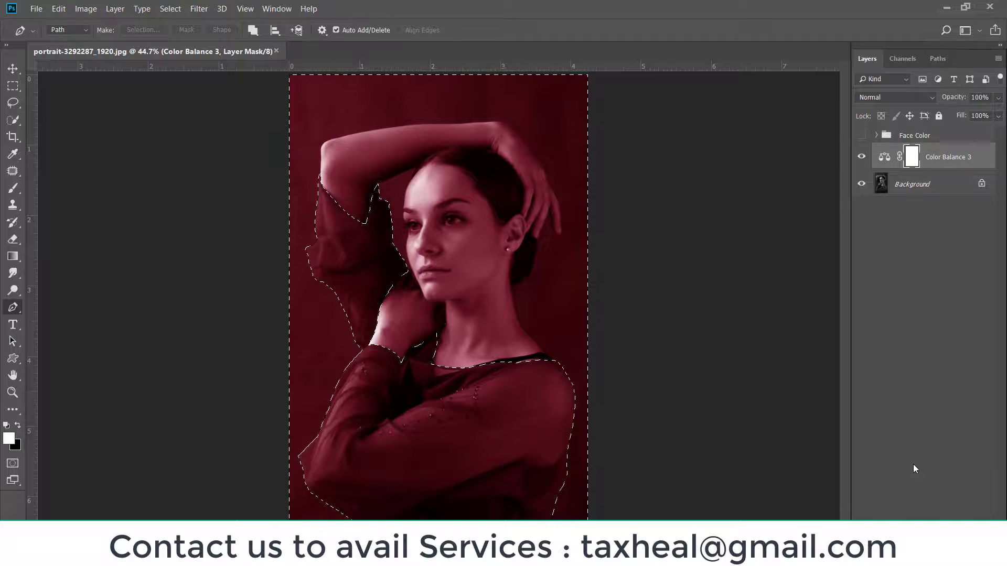
key("Delete")
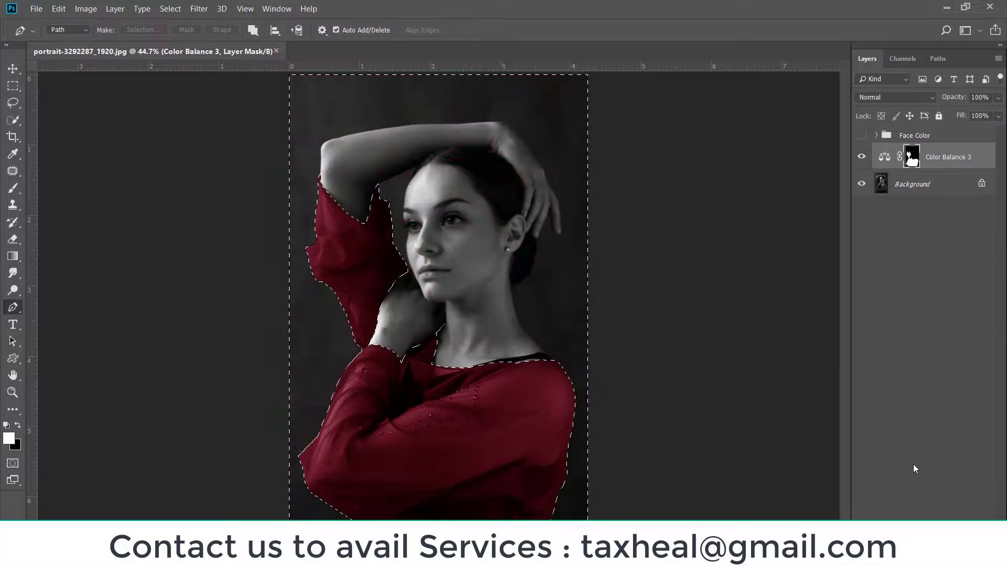
key("ctrl+d")
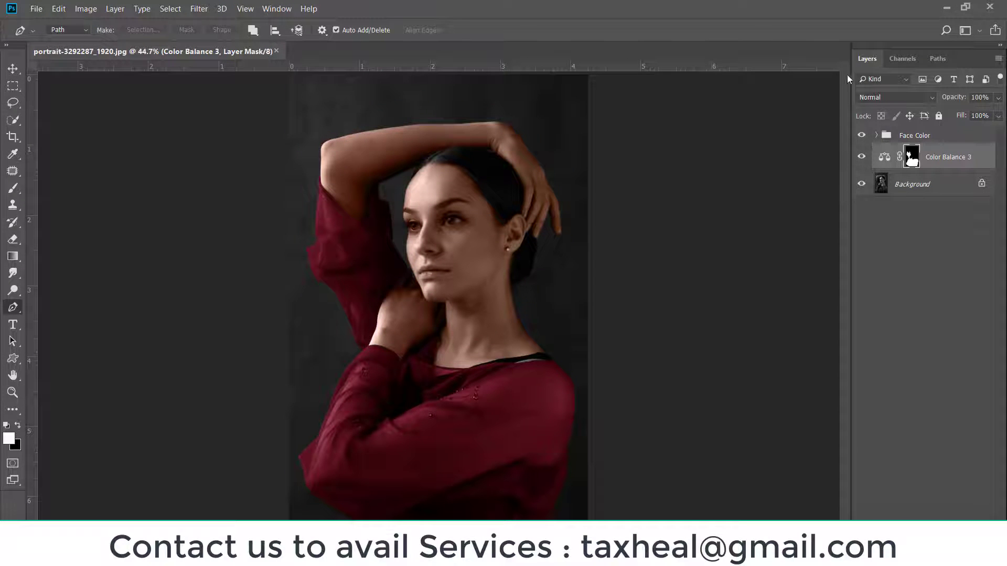
Step: Zoom in on the shoulder and collar area of the portrait
key("ctrl+plus")
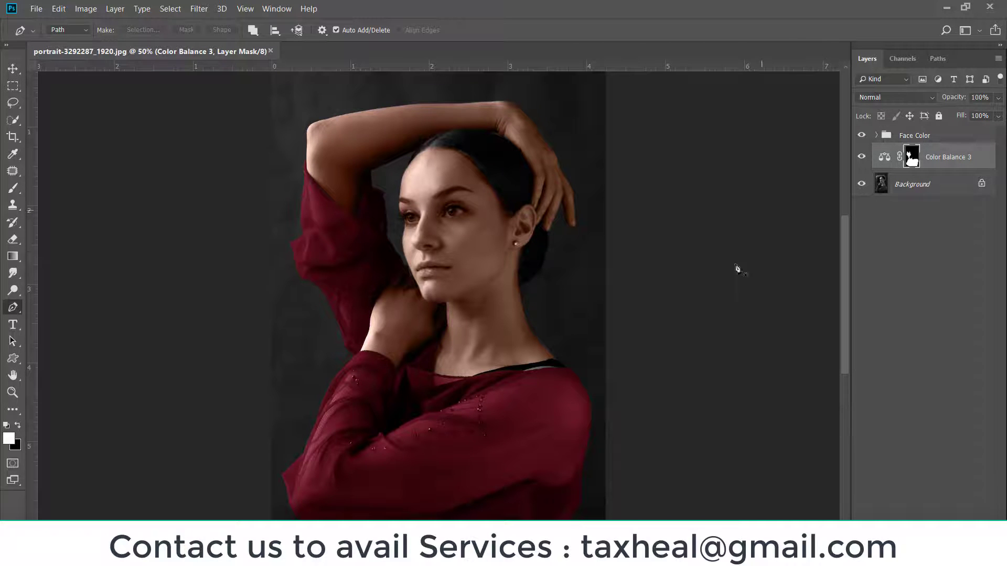
key("ctrl+plus")
key("ctrl+plus")
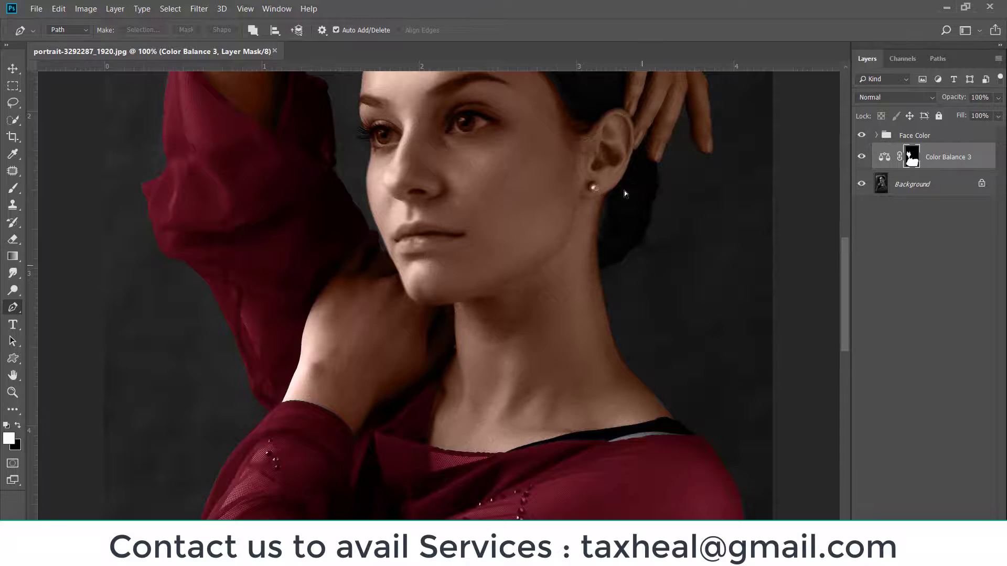
scroll(626, 193, "up", 1)
scroll(587, 256, "up", 1)
scroll(532, 265, "up", 1)
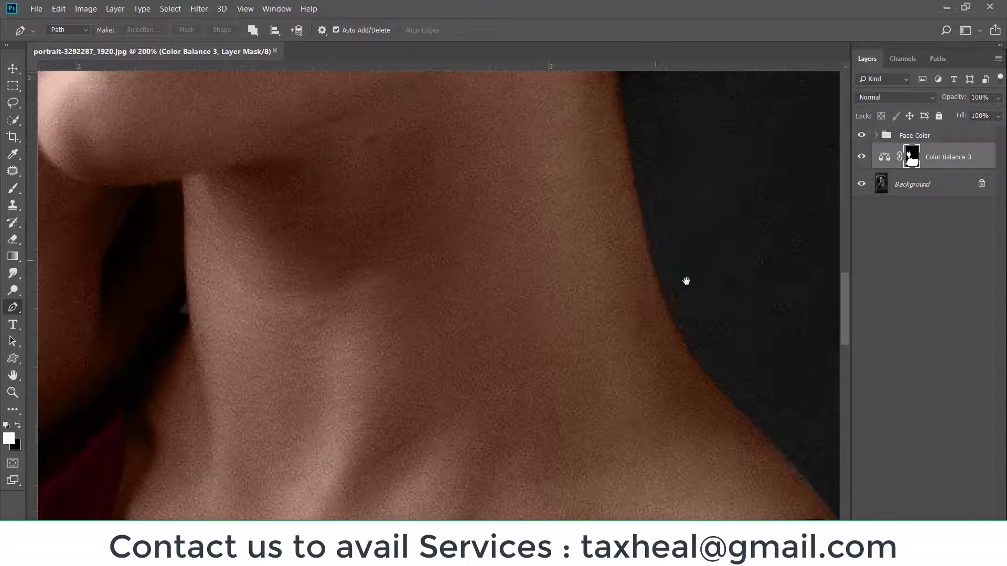
left_click_drag(686, 281, 522, 225)
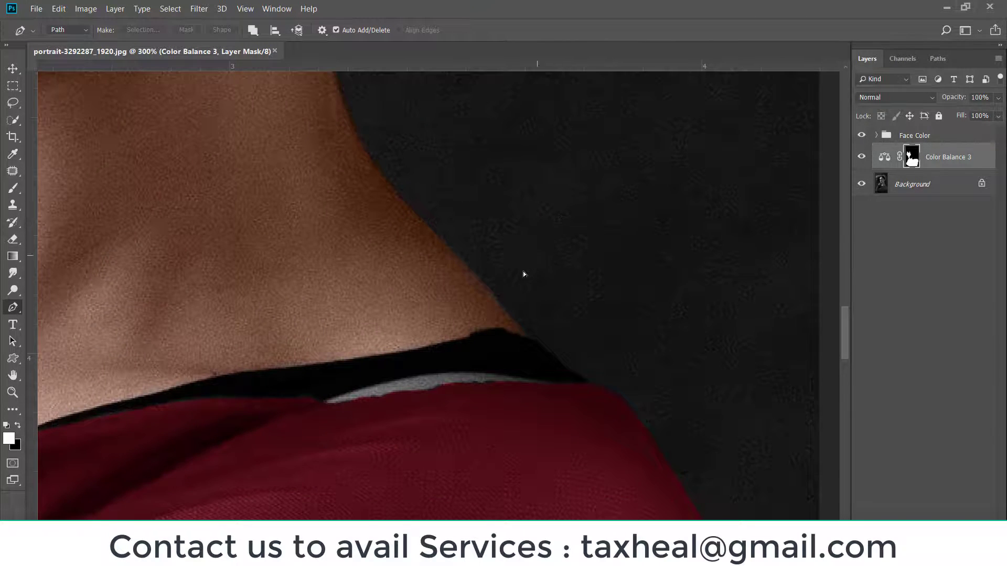
scroll(524, 294, "up", 1)
left_click_drag(530, 346, 558, 260)
Step: Target Layer 3's mask in the Face Color group with a smaller brush
left_click(874, 136)
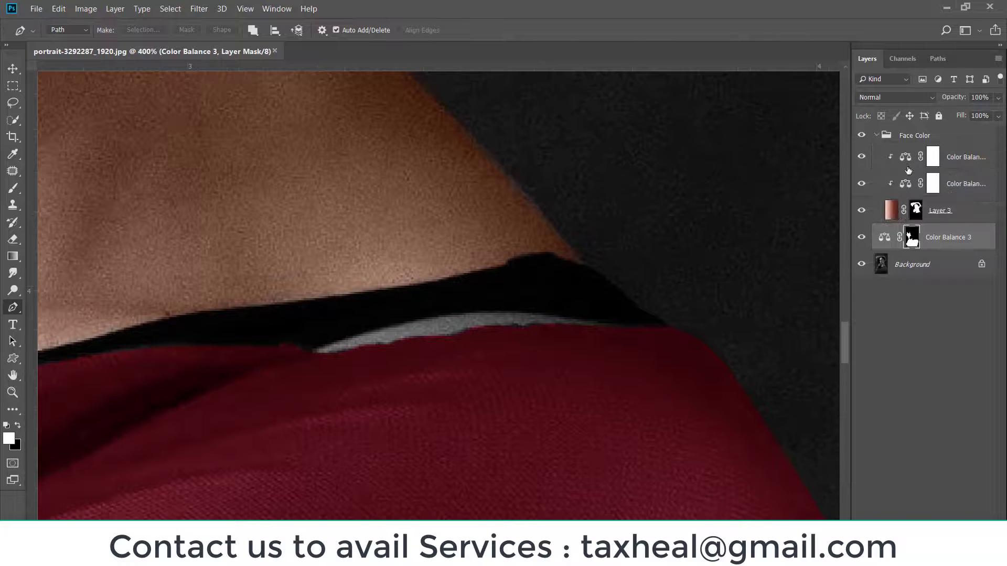
left_click(918, 209)
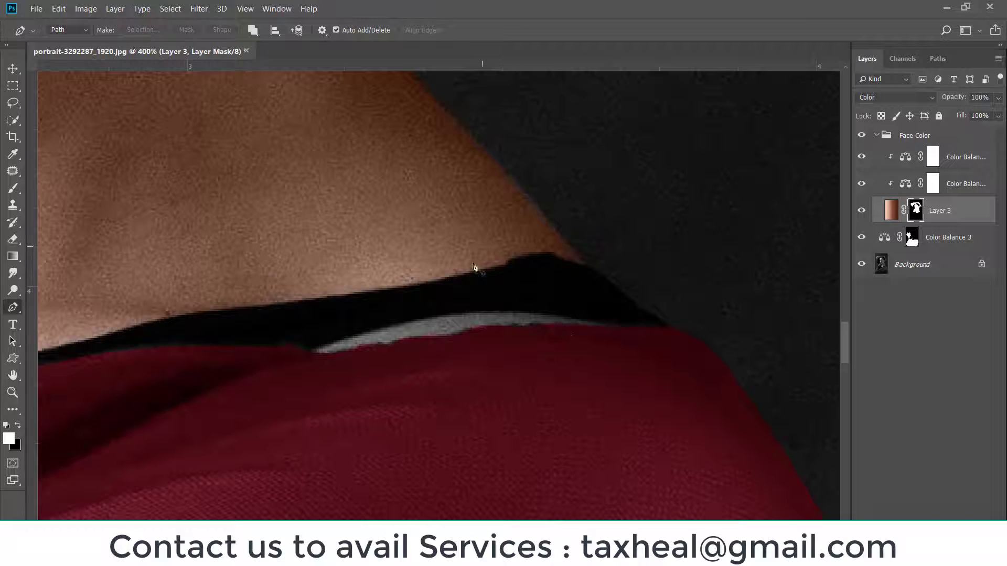
left_click(13, 188)
key("bracketleft")
key("bracketleft")
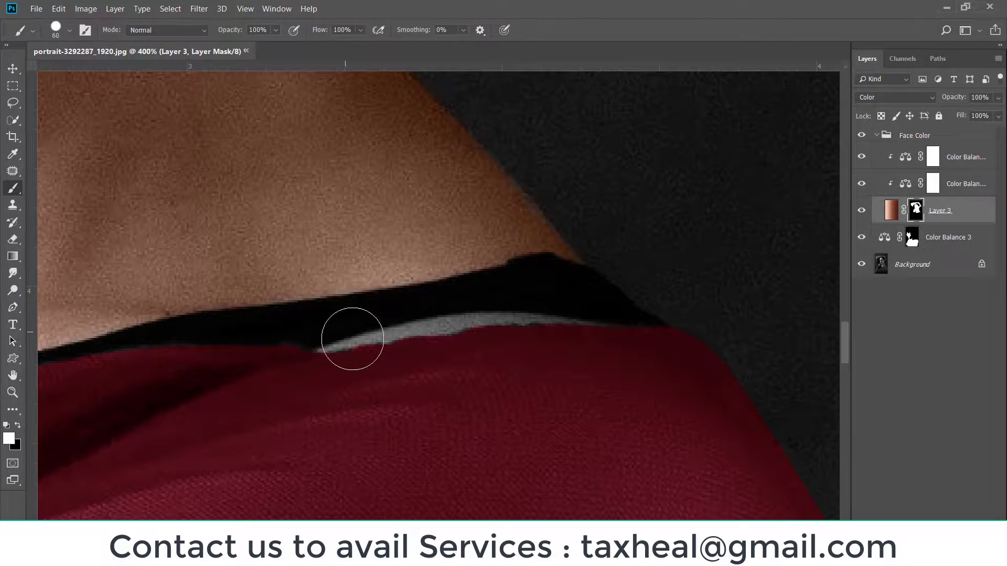
key("bracketleft")
key("bracketleft")
Step: Paint the mask along the grey collar strip, then fit the portrait in view
scroll(376, 348, "up", 2)
scroll(372, 309, "up", 1)
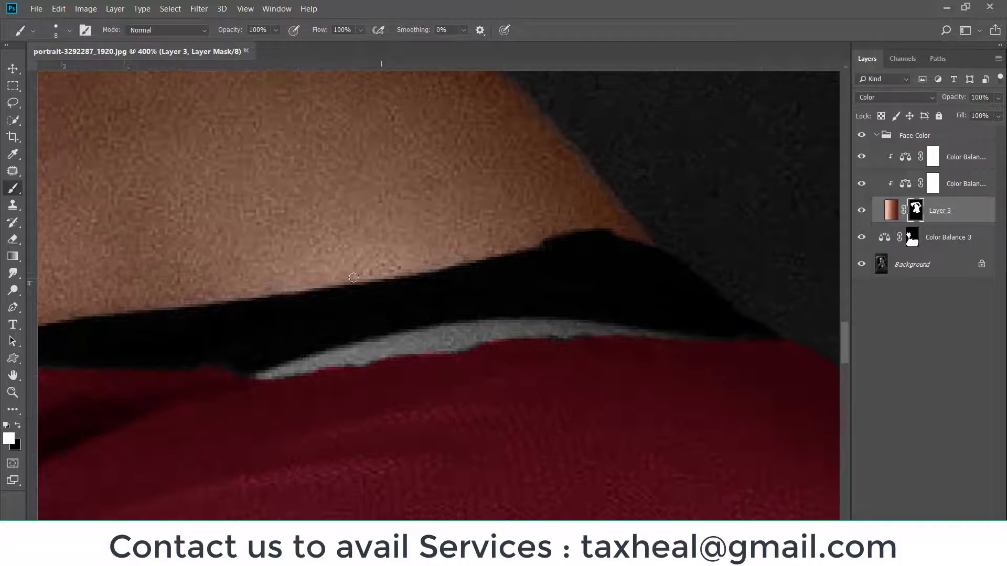
scroll(396, 290, "up", 1)
left_click_drag(385, 315, 375, 325)
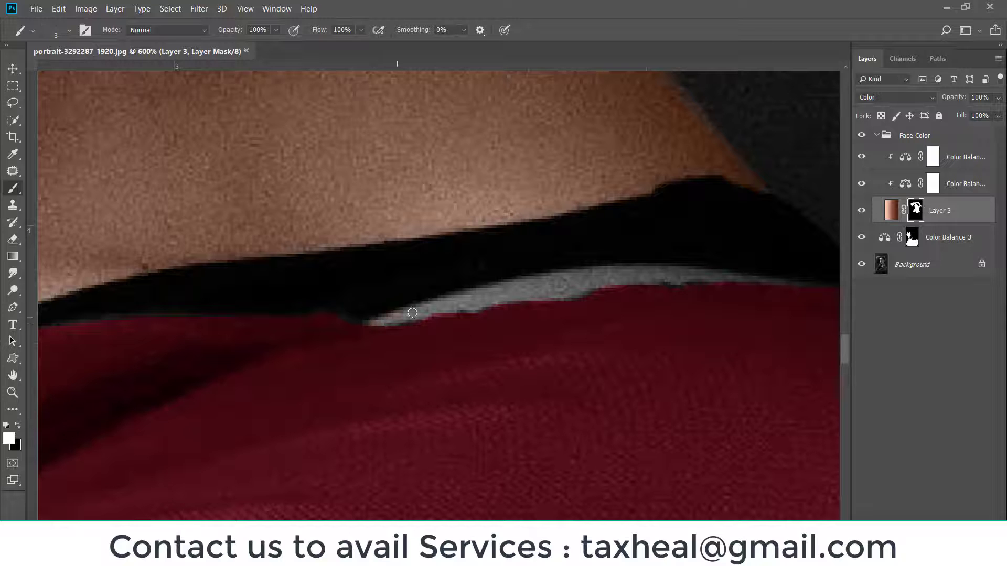
mouse_move(509, 289)
left_mouse_down()
mouse_move(587, 279)
mouse_move(433, 307)
left_mouse_up()
key("bracketleft")
mouse_move(586, 288)
left_mouse_down()
mouse_move(621, 274)
mouse_move(685, 274)
left_mouse_up()
key("bracketright")
key("bracketright")
key("bracketright")
left_click_drag(535, 290, 547, 294)
key("ctrl+0")
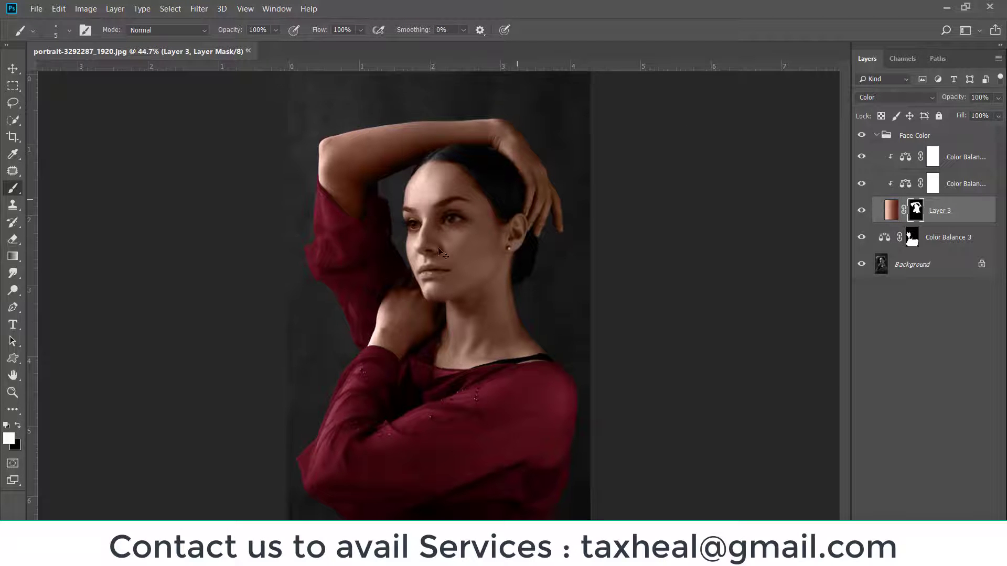
key("ctrl+minus")
Step: Collapse the Face Color group, select Background, and hide Face Color and Color Balance 3
left_click(876, 137)
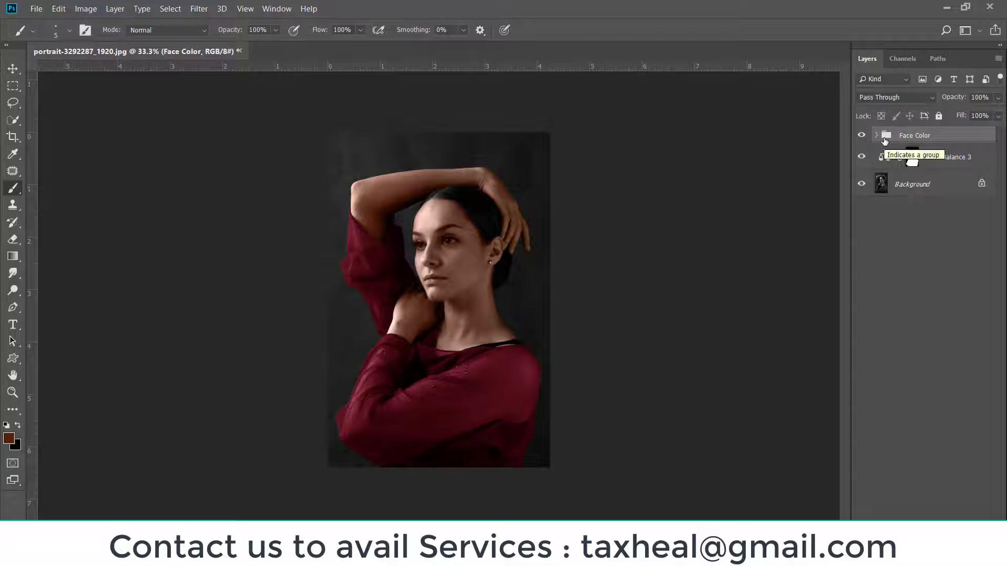
key("ctrl+plus")
key("ctrl+plus")
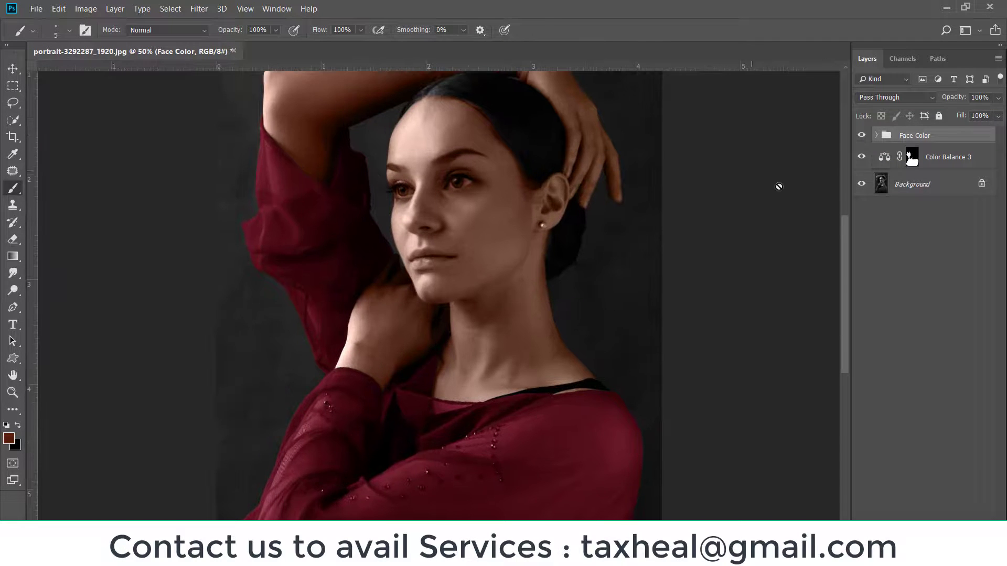
key("ctrl+plus")
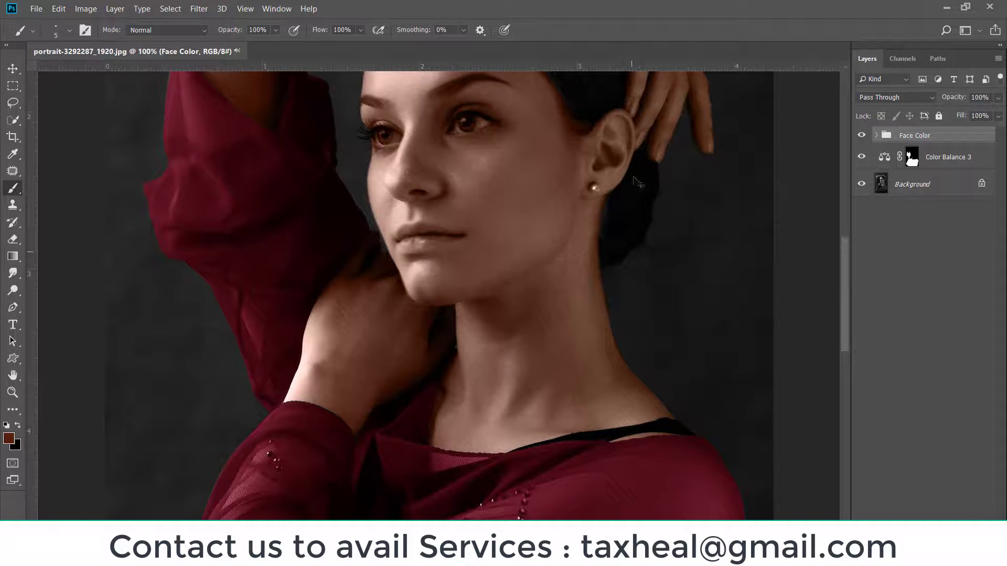
scroll(637, 182, "down", 5)
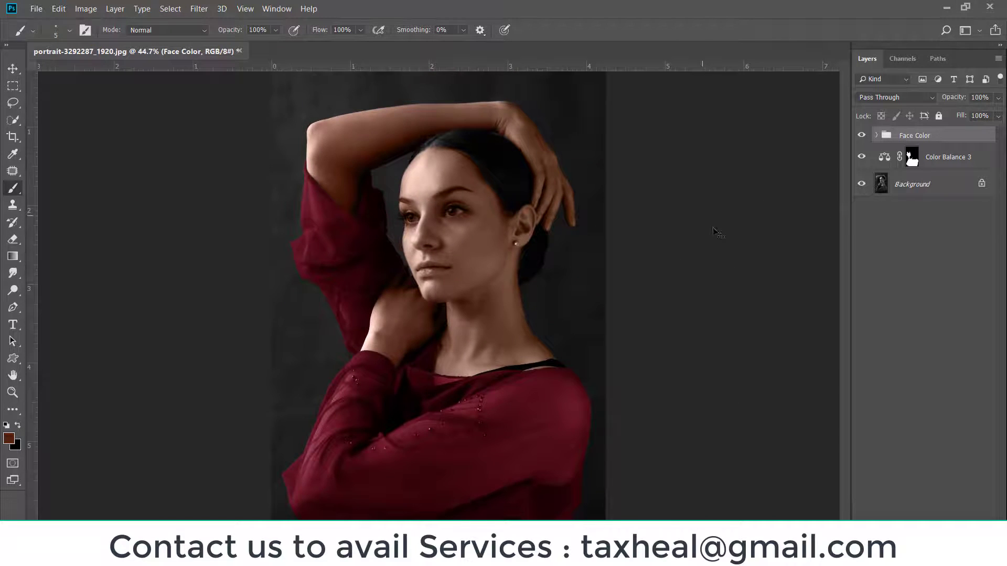
scroll(717, 232, "up", 1)
scroll(810, 207, "down", 2)
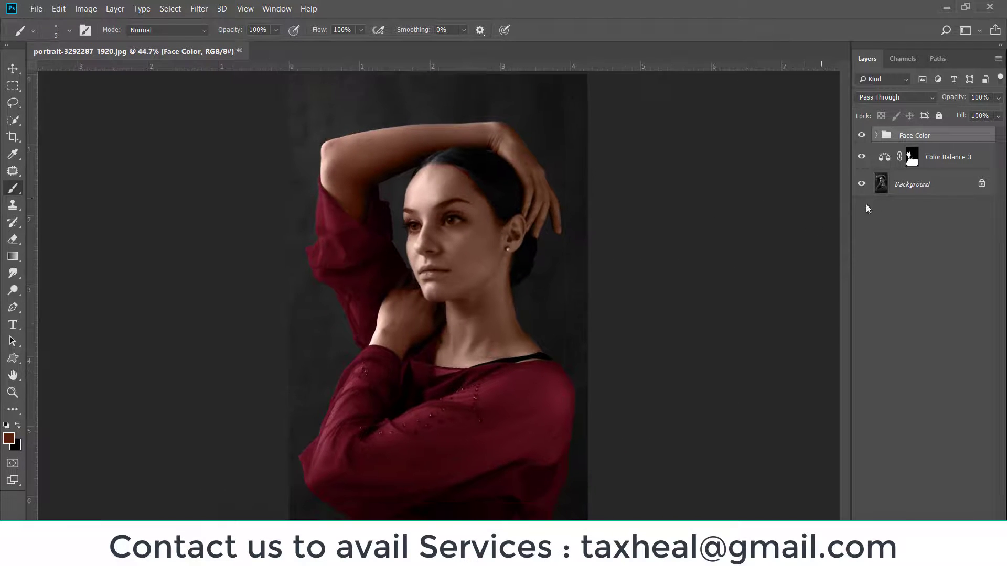
left_click(912, 182)
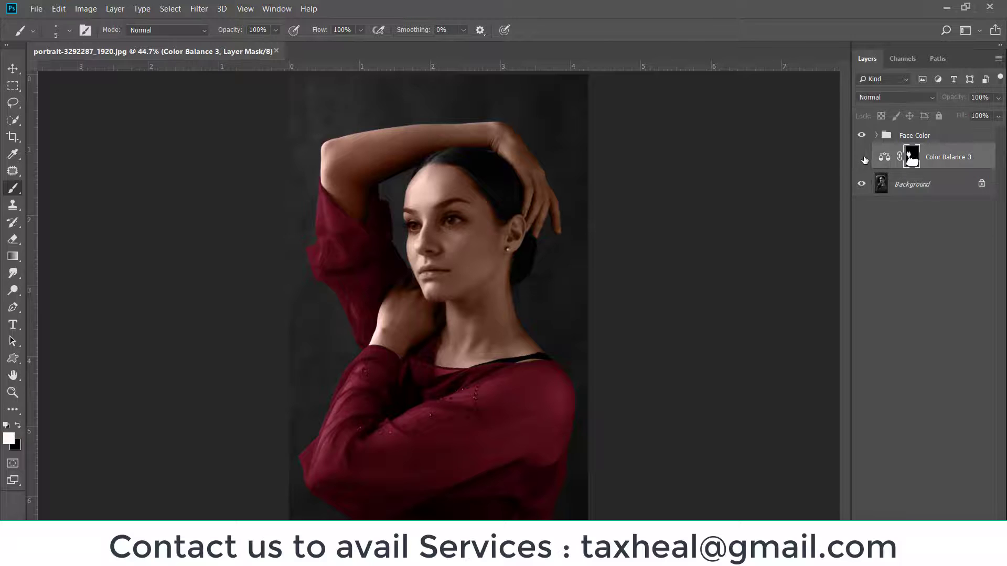
left_click(861, 135)
left_click(861, 157)
Step: Add Color Balance 4 with Yellow/Blue +24 and Magenta/Green -1, and re-show the colour layers
left_click(939, 516)
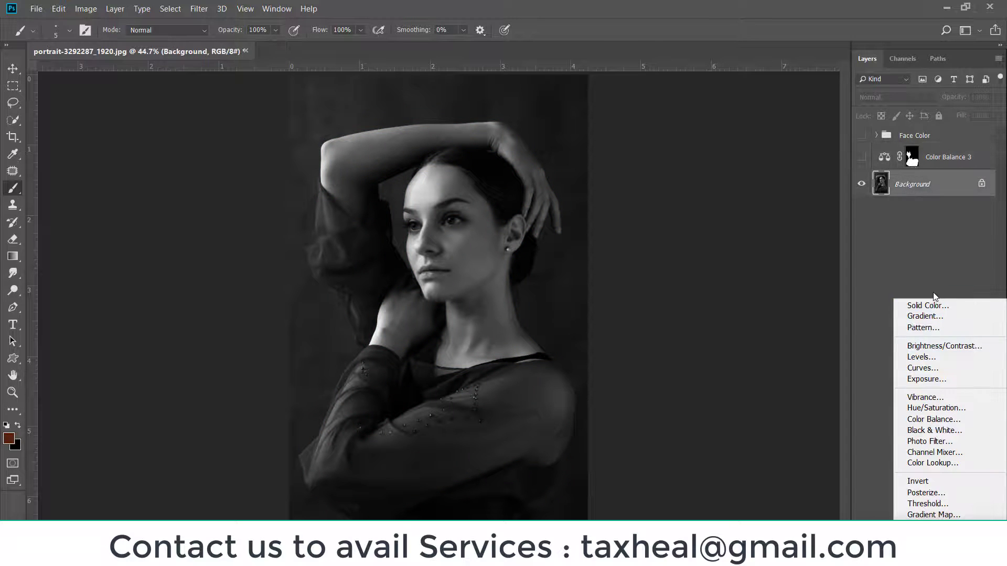
left_click(941, 417)
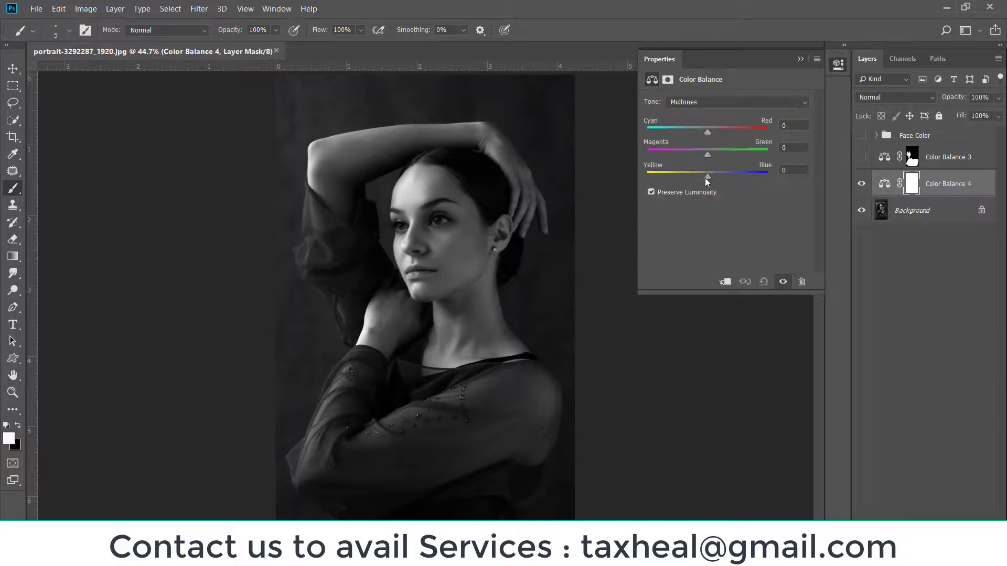
left_click_drag(707, 177, 732, 177)
left_click_drag(866, 157, 866, 136)
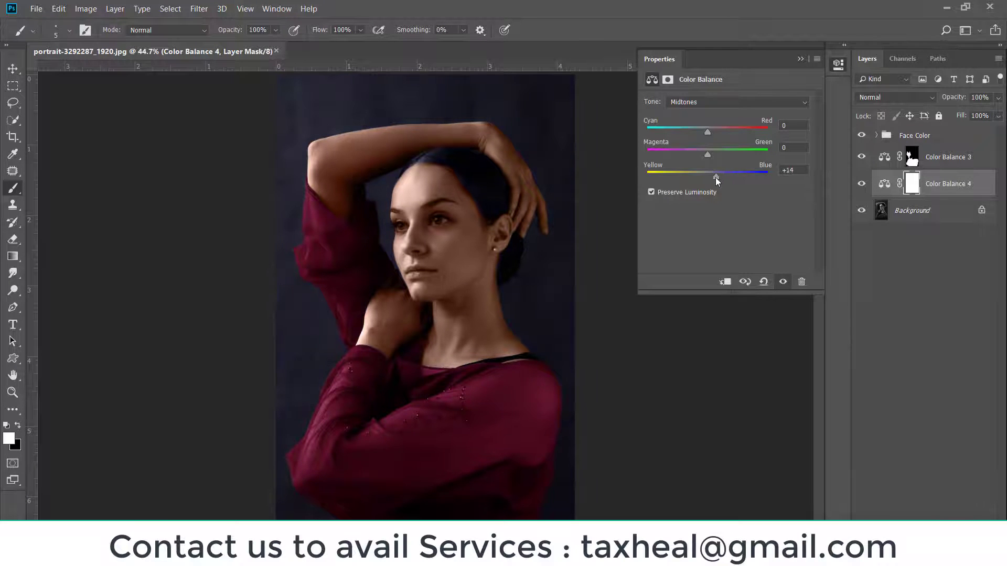
mouse_move(716, 178)
left_mouse_down()
mouse_move(697, 156)
mouse_move(726, 157)
mouse_move(707, 158)
left_mouse_up()
key("ctrl+plus")
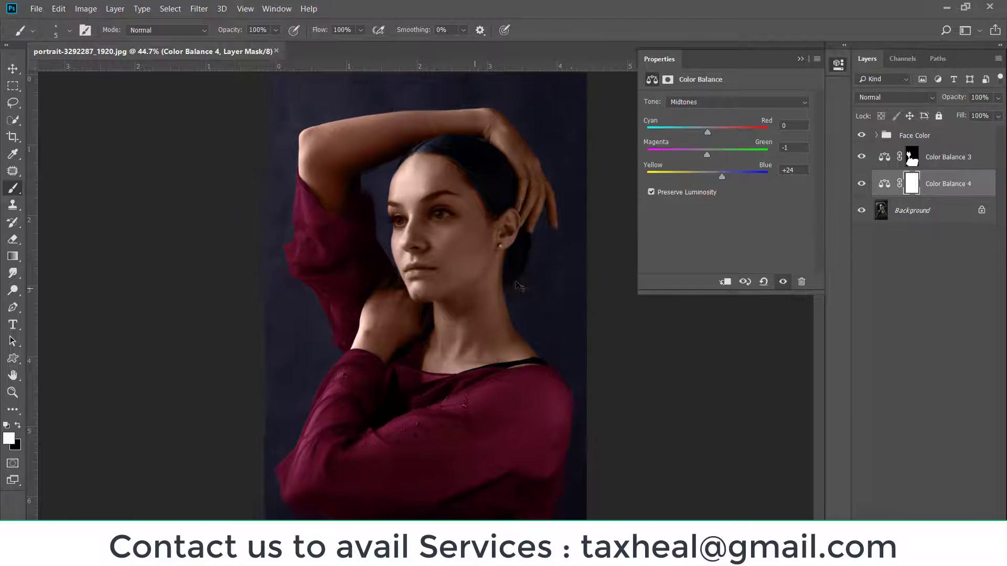
left_click(936, 207)
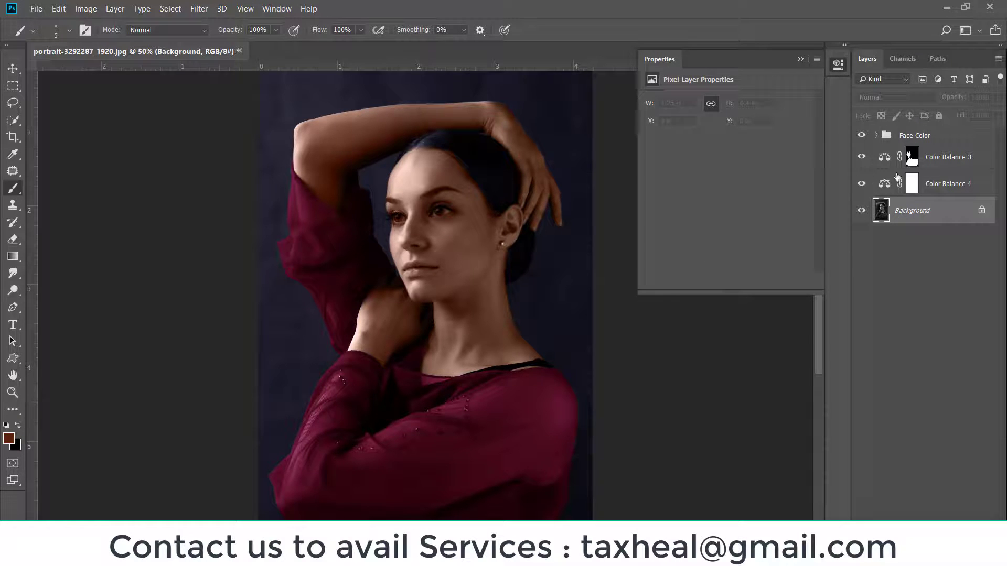
Step: Close the Properties panel group and zoom in on the forehead hairline
left_click(816, 58)
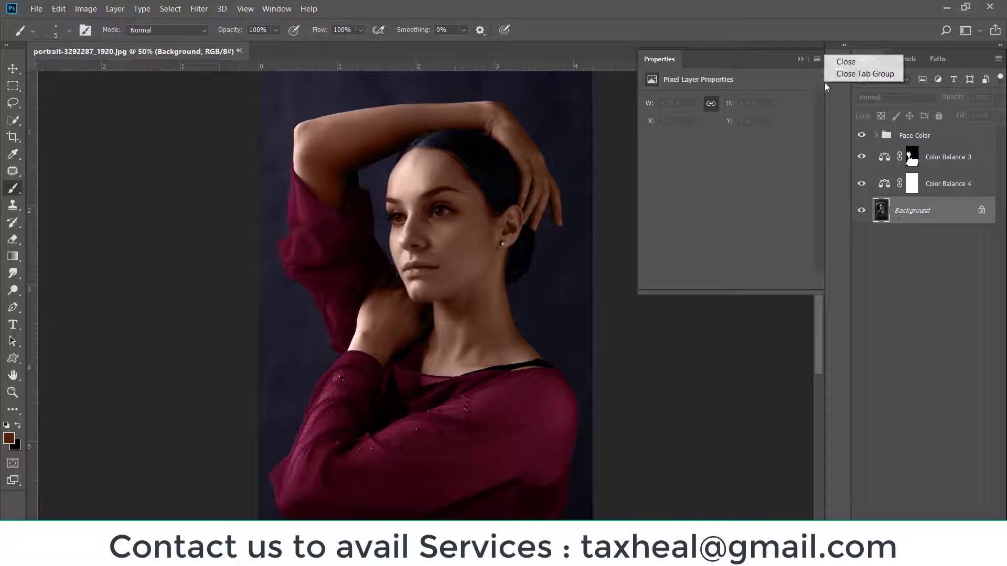
left_click(866, 74)
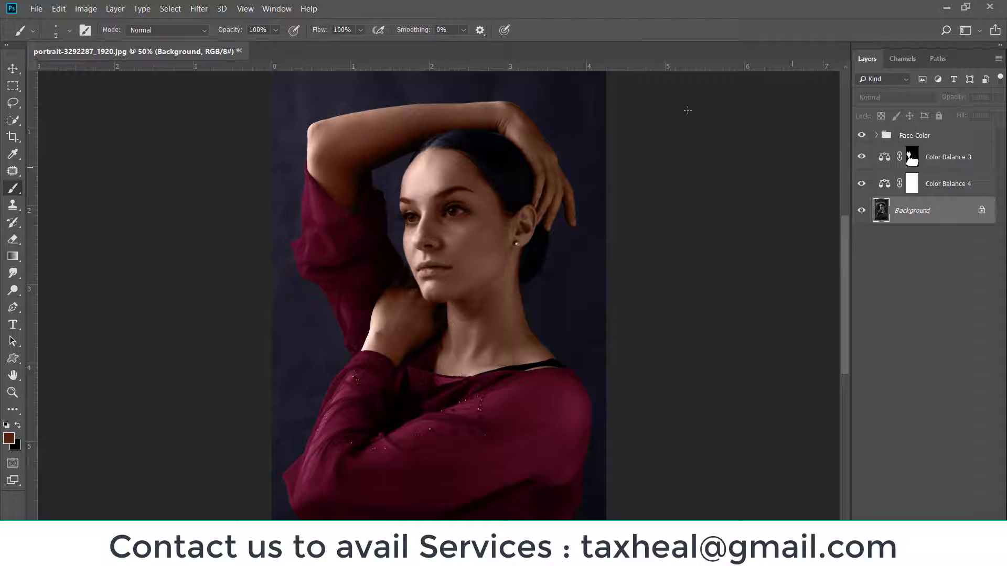
key("ctrl+plus")
key("ctrl+plus")
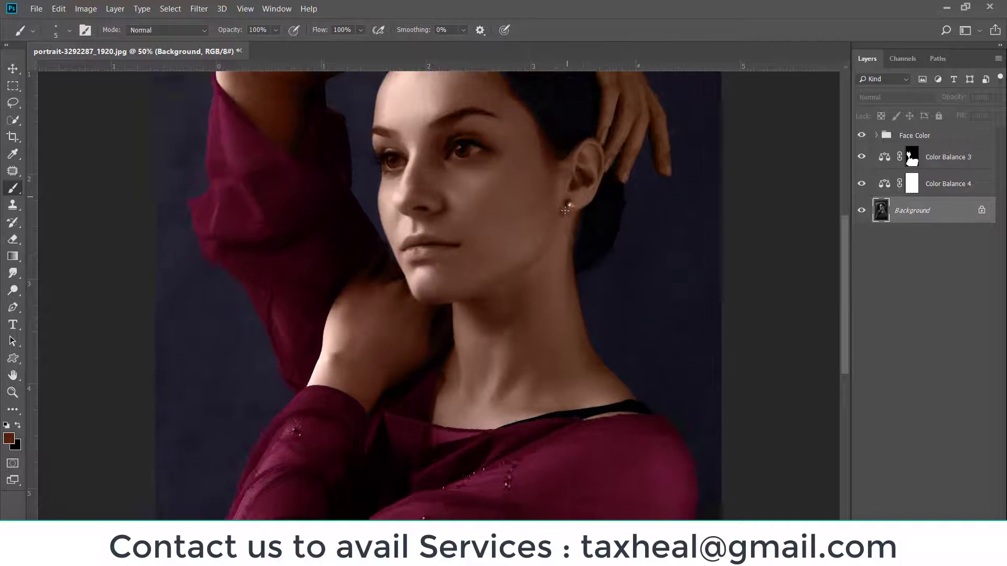
key("ctrl+plus")
key("ctrl+plus")
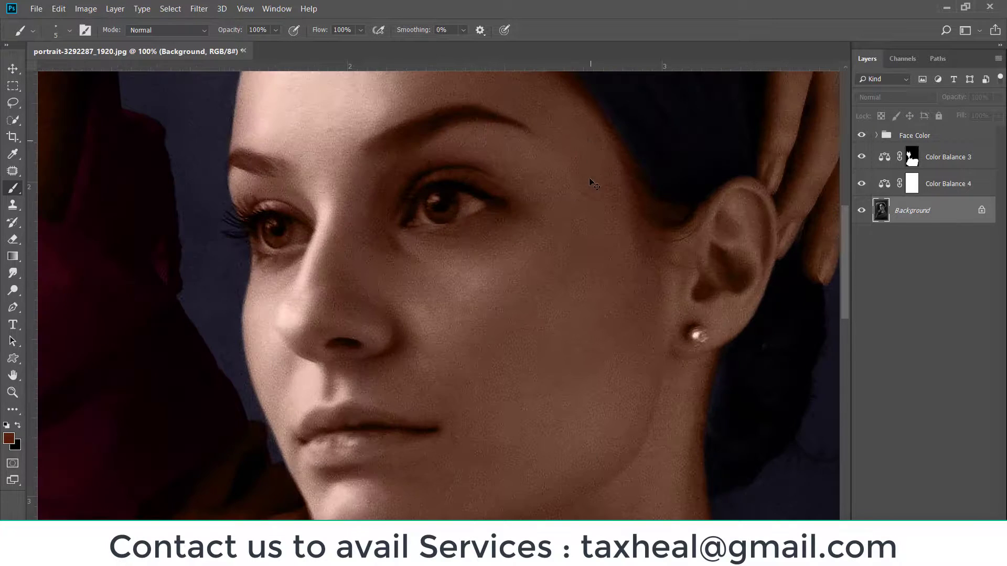
key("ctrl+plus")
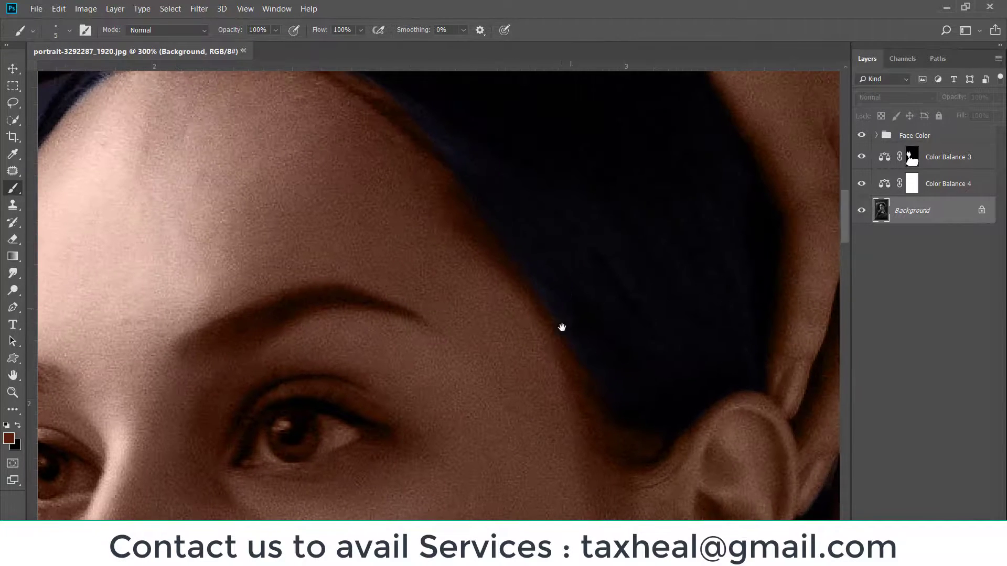
left_click_drag(552, 342, 612, 305)
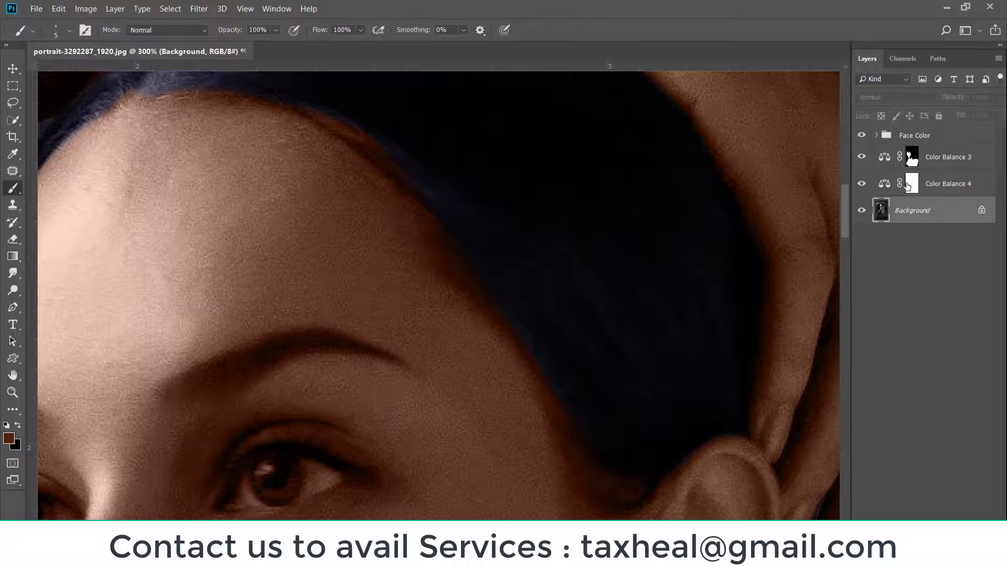
Step: Touch up the Color Balance 4 and Color Balance 3 masks along the hairline in black at 30% opacity
left_click(911, 185)
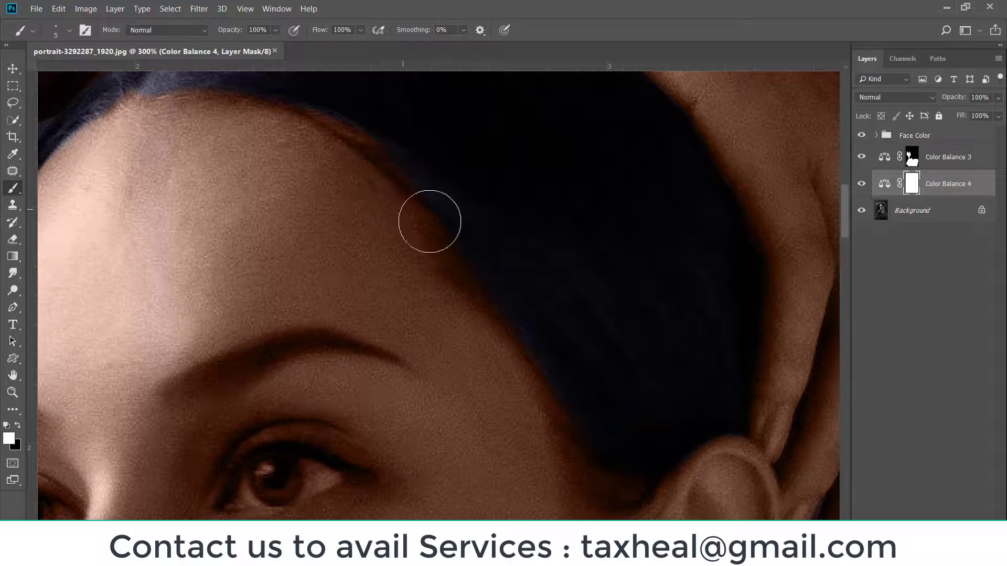
key("x")
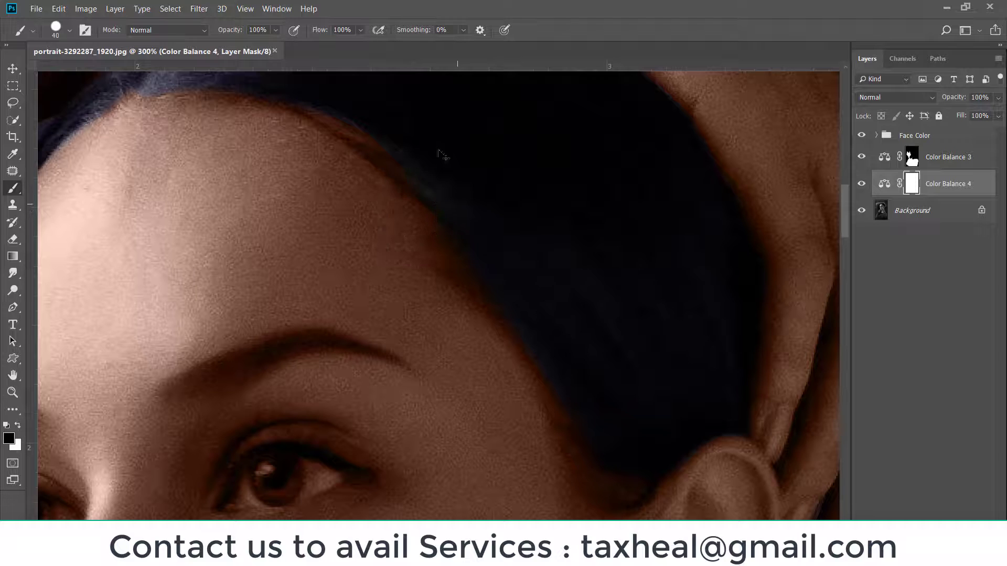
key("x")
left_click(911, 158)
key("bracketright")
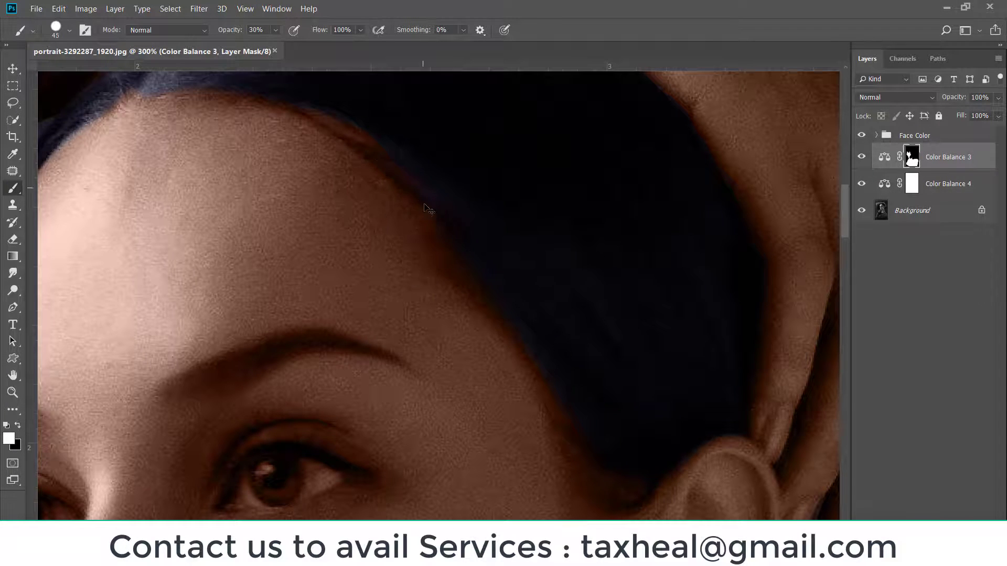
key("x")
Step: Expand the Face Color group and set up a soft white brush on Layer 3's mask
left_click(876, 135)
left_click(915, 210)
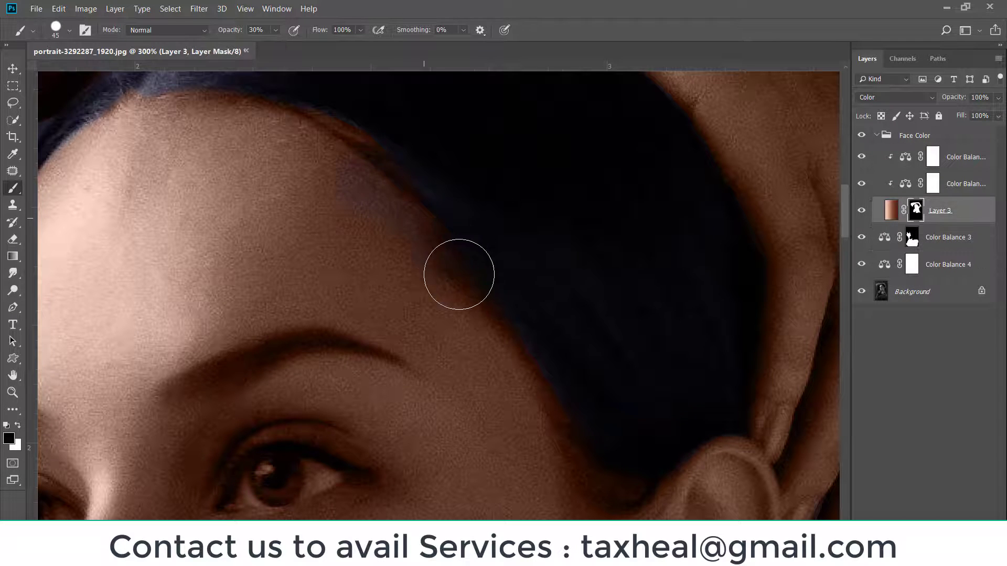
right_click(403, 192)
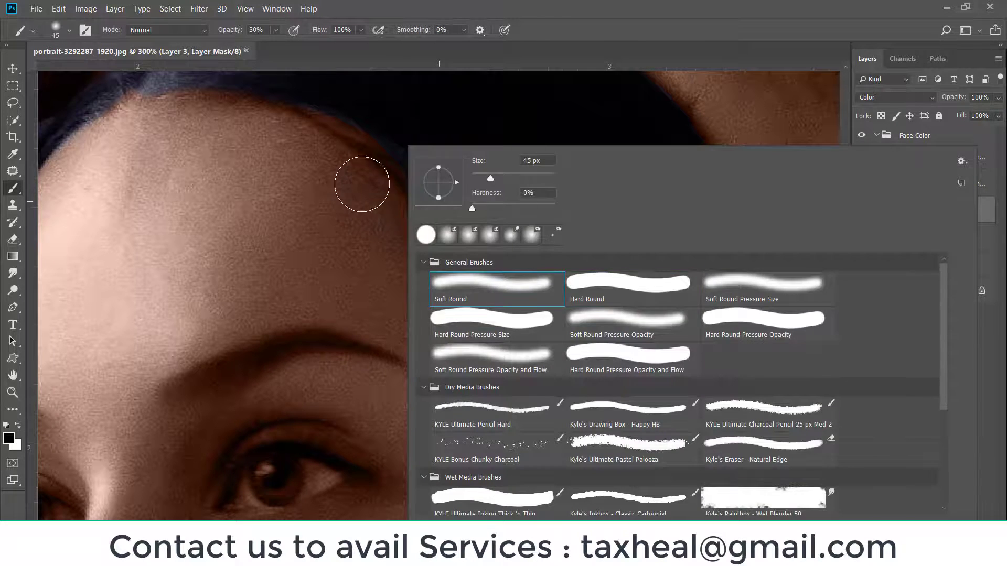
key("Escape")
key("z")
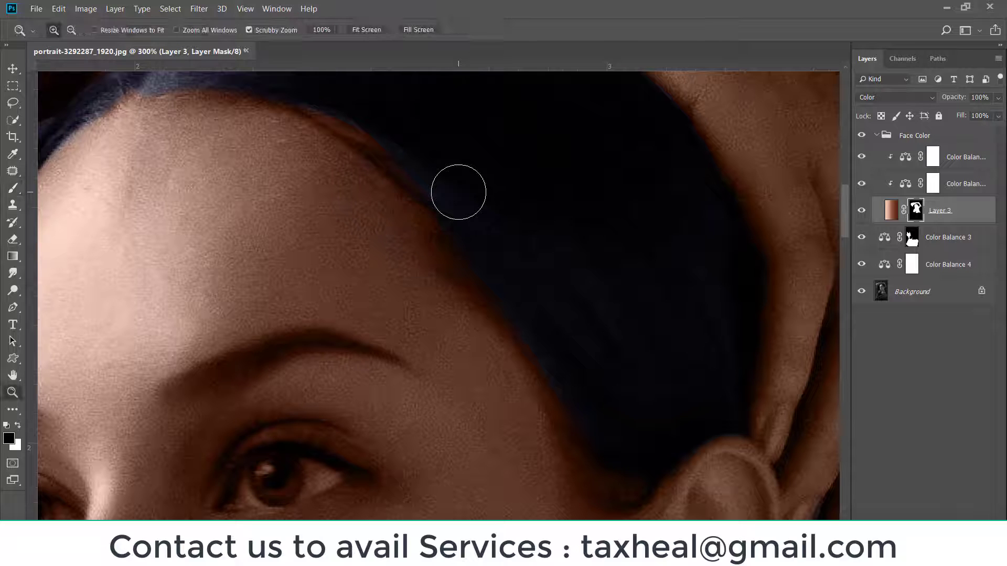
key("x")
key("b")
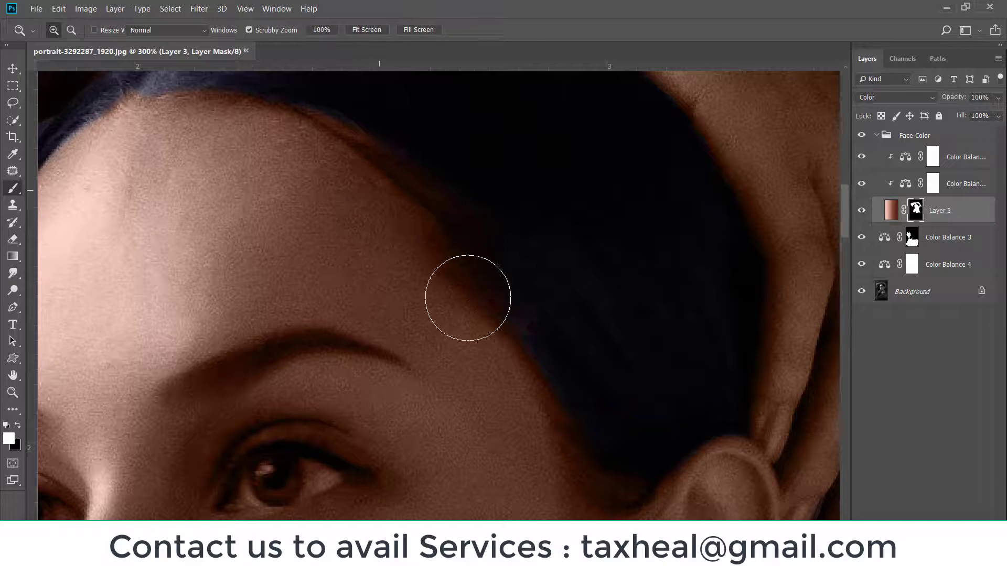
Step: Blend Layer 3's mask at 20% opacity along the forehead hairline and temple toward the ear
left_click_drag(441, 298, 360, 184)
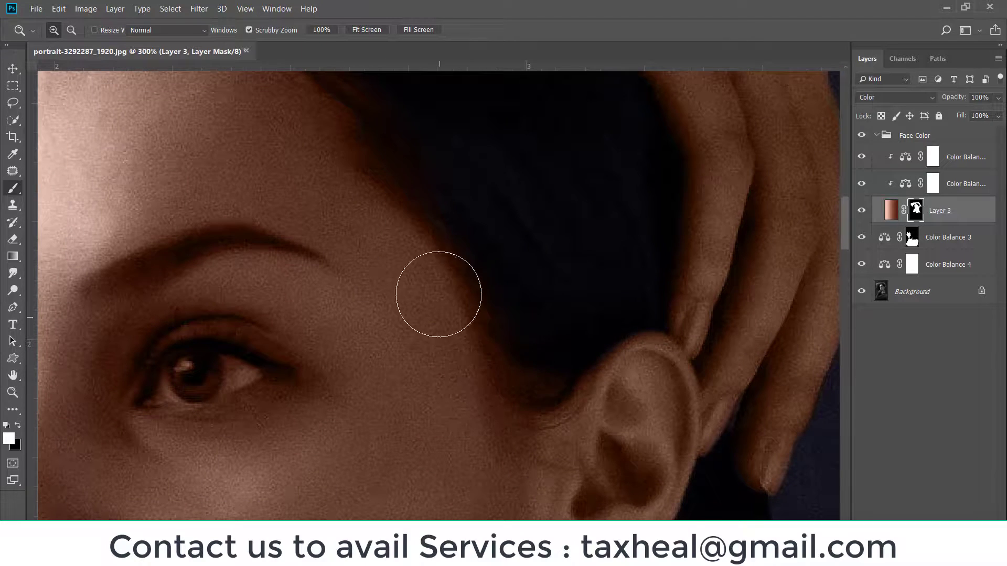
left_click_drag(381, 255, 470, 308)
left_click_drag(323, 121, 450, 273)
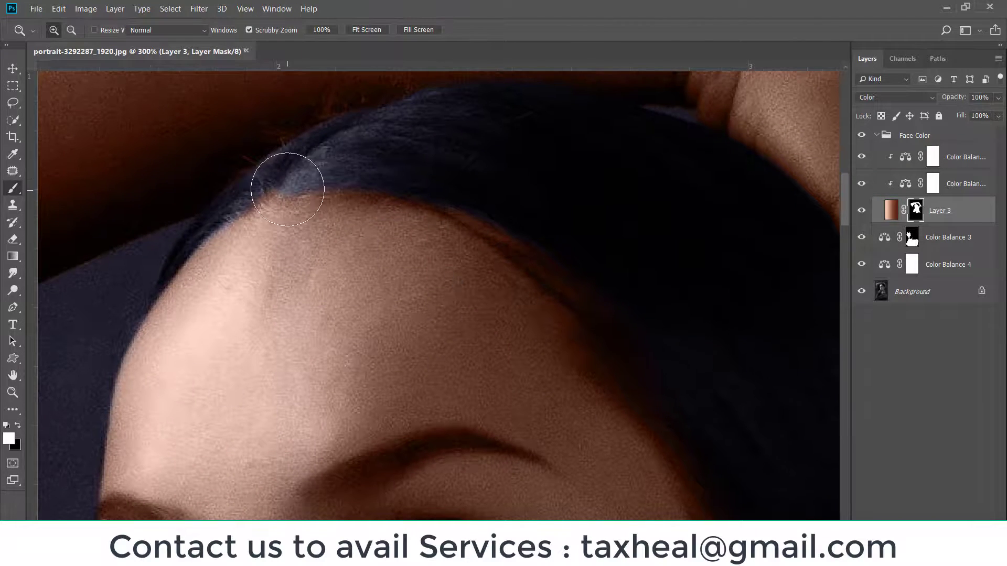
key("bracketleft")
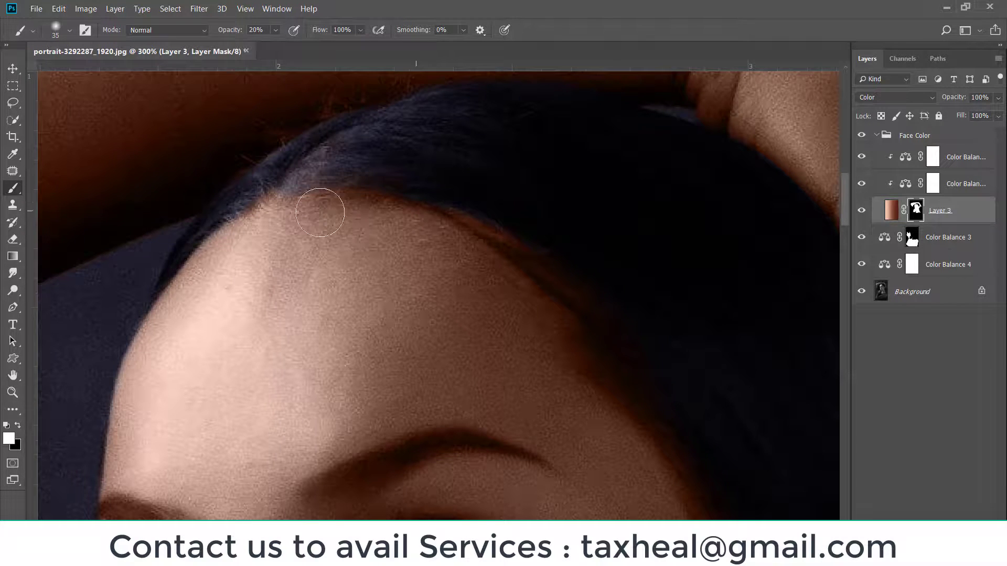
left_click_drag(400, 237, 236, 163)
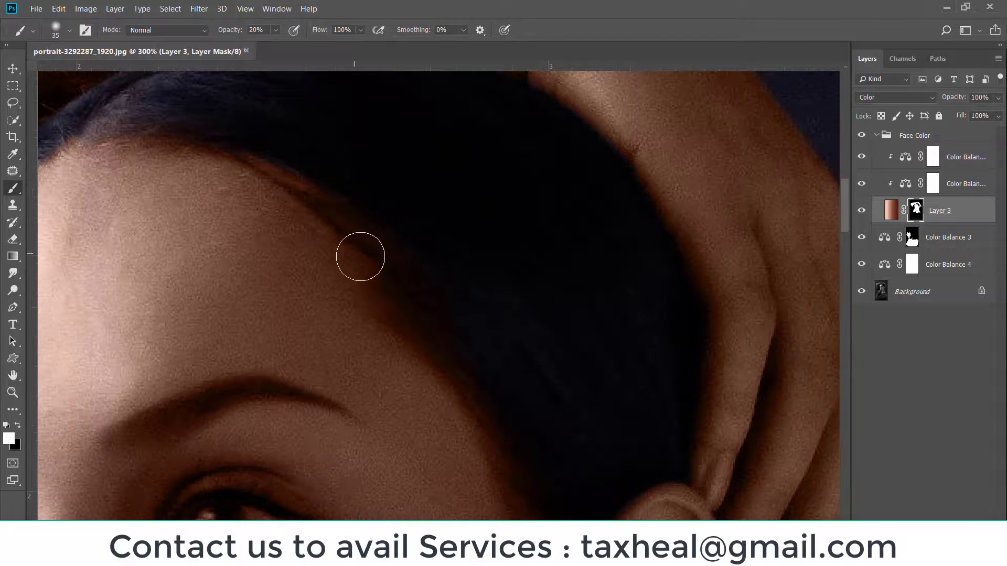
left_click_drag(422, 359, 306, 202)
scroll(330, 229, "right", 2)
scroll(376, 200, "down", 5)
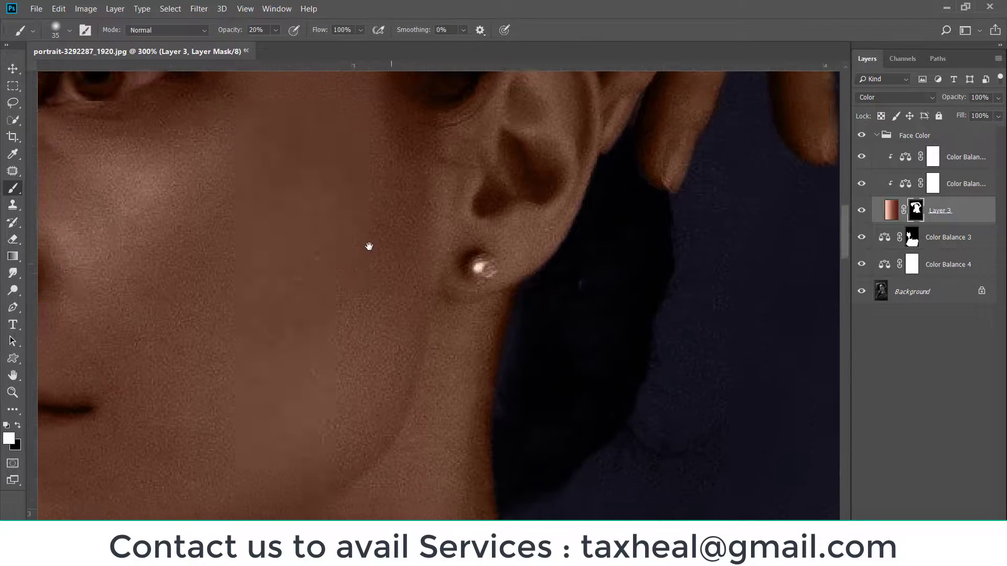
scroll(366, 245, "down", 1)
key("ctrl+minus")
key("ctrl+minus")
key("ctrl+minus")
key("ctrl+minus")
key("ctrl+minus")
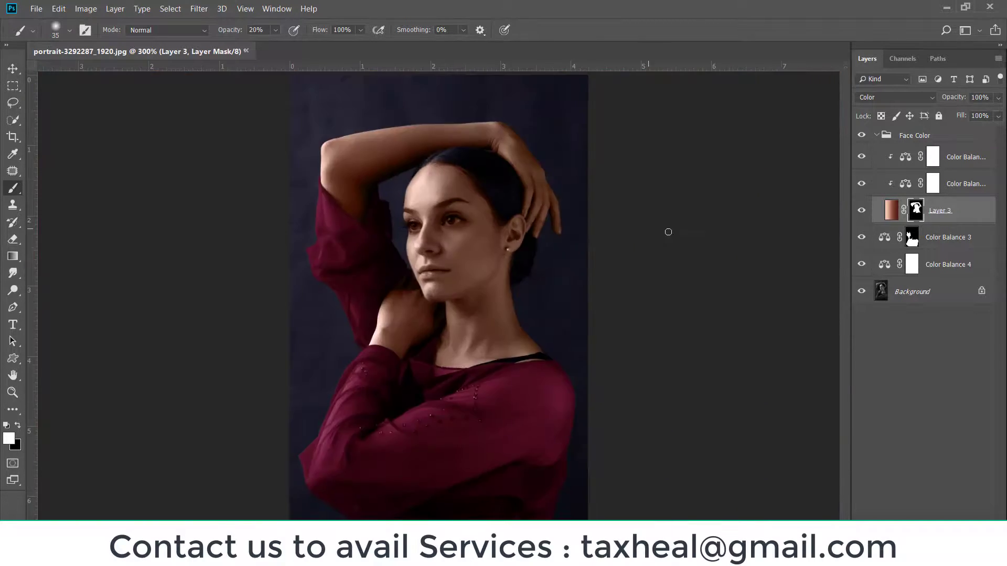
Step: Collapse the Face Color group and inspect the forehead hairline up close
left_click(877, 138)
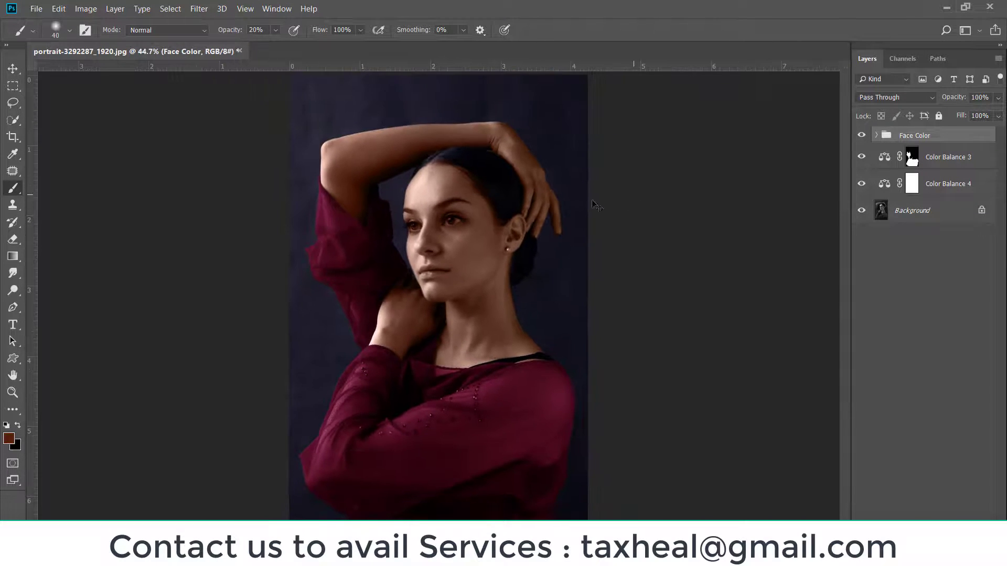
key("ctrl+0")
key("ctrl+plus")
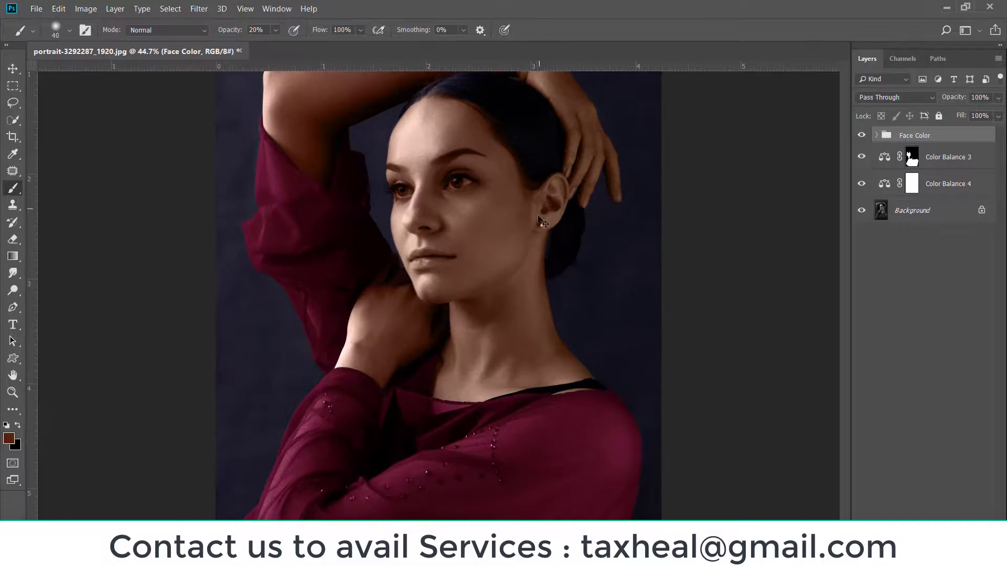
key("ctrl+plus")
left_click_drag(583, 194, 572, 364)
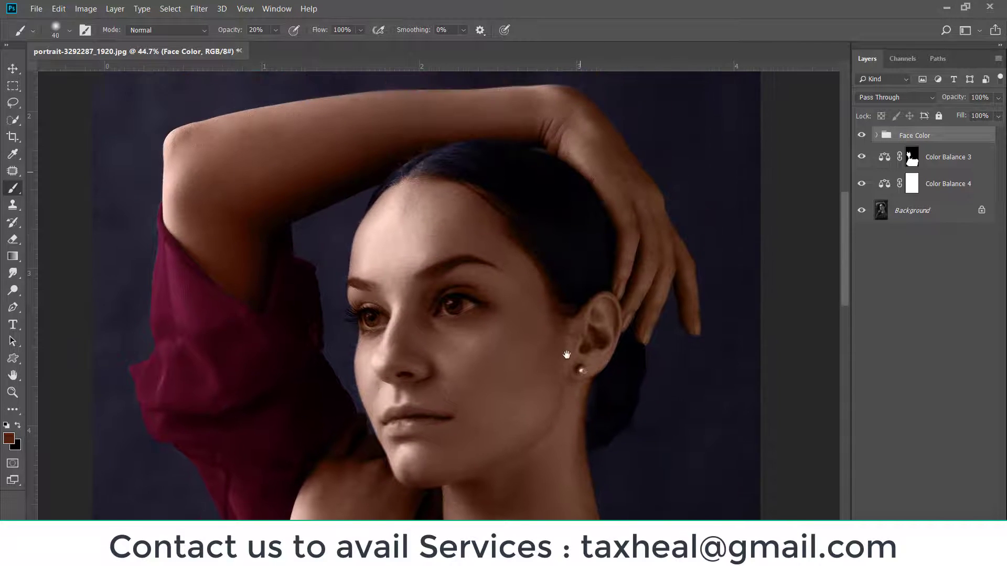
scroll(577, 226, "up", 5)
scroll(627, 272, "up", 5)
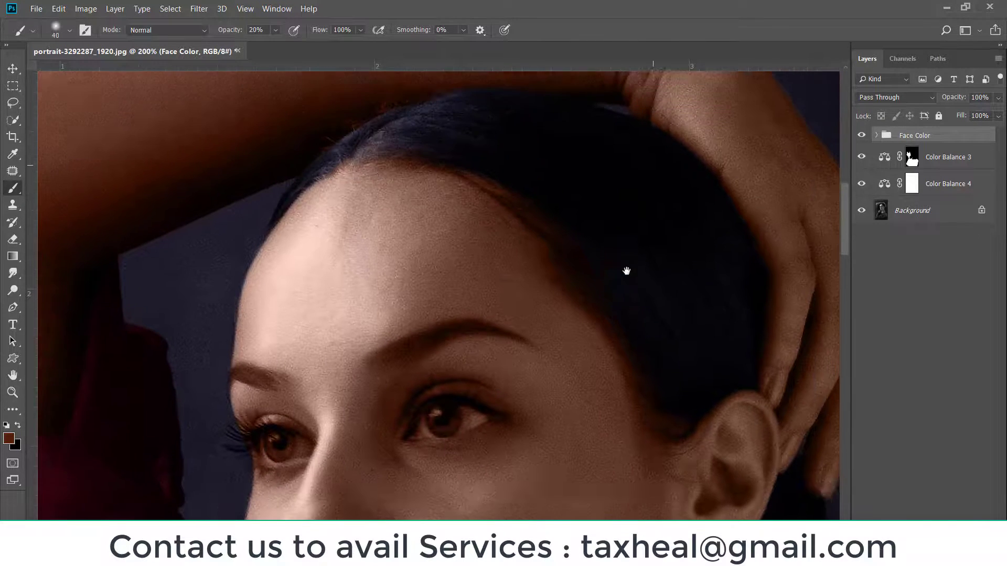
key("ctrl+0")
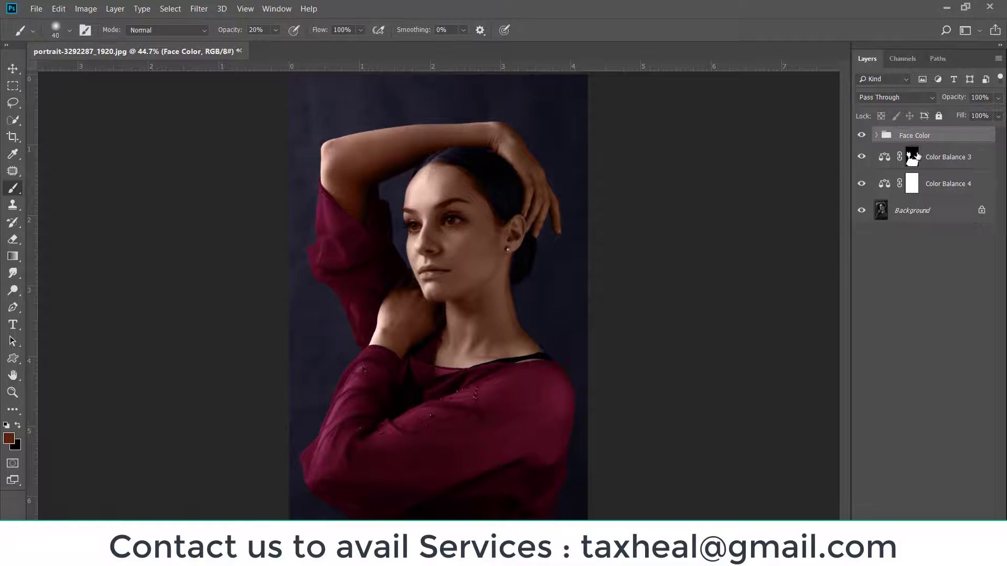
Step: Add a Curves 1 layer with a slightly raised midpoint to brighten the portrait
left_click(896, 523)
left_click(932, 367)
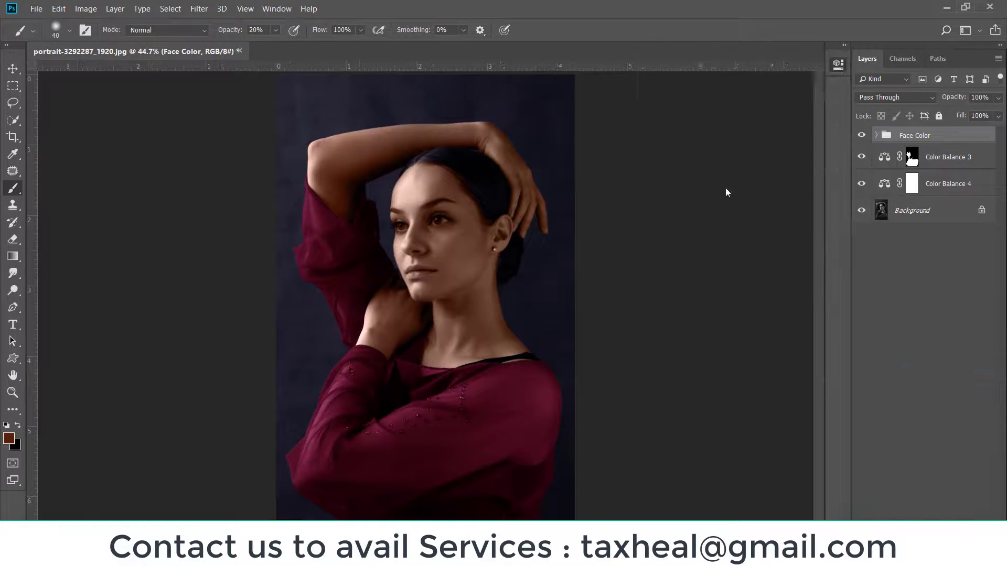
left_click_drag(735, 198, 726, 187)
left_click(816, 59)
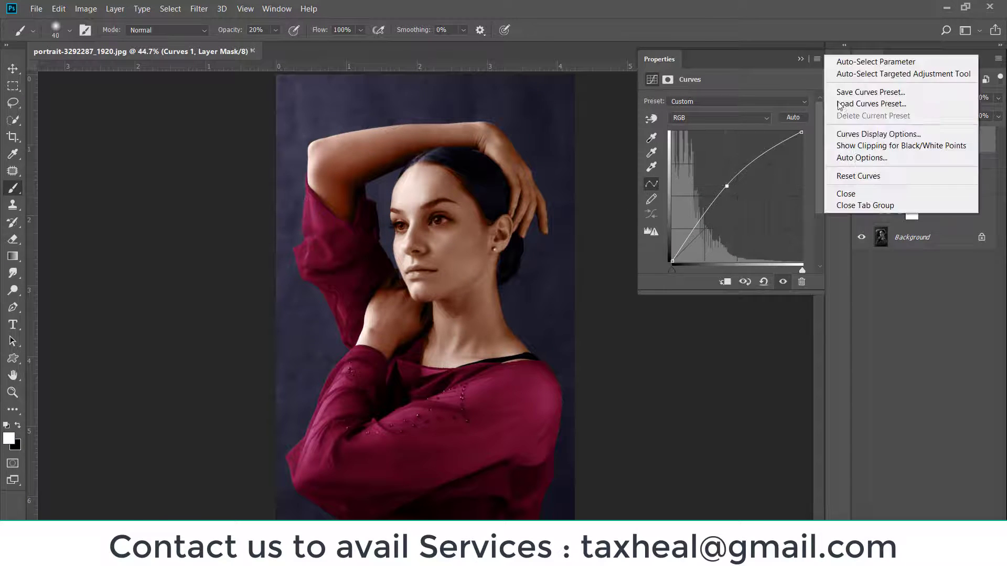
left_click(856, 205)
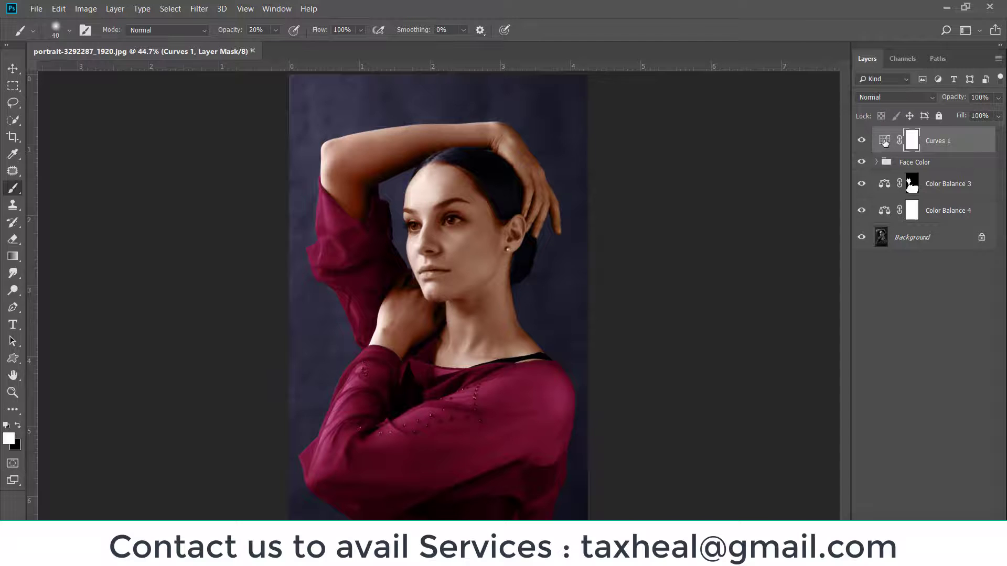
double_click(884, 141)
left_click_drag(723, 186, 731, 187)
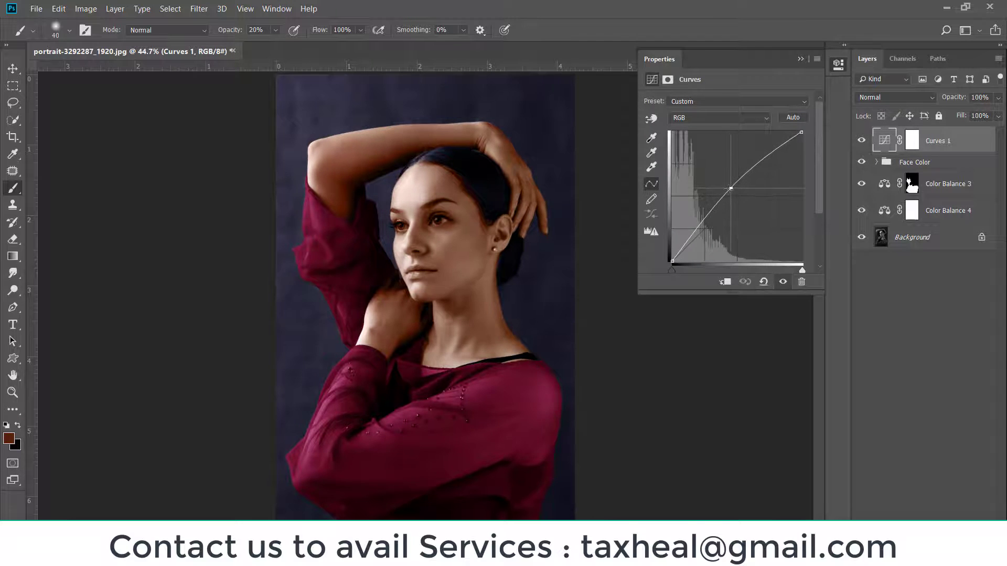
left_click(816, 58)
left_click(855, 206)
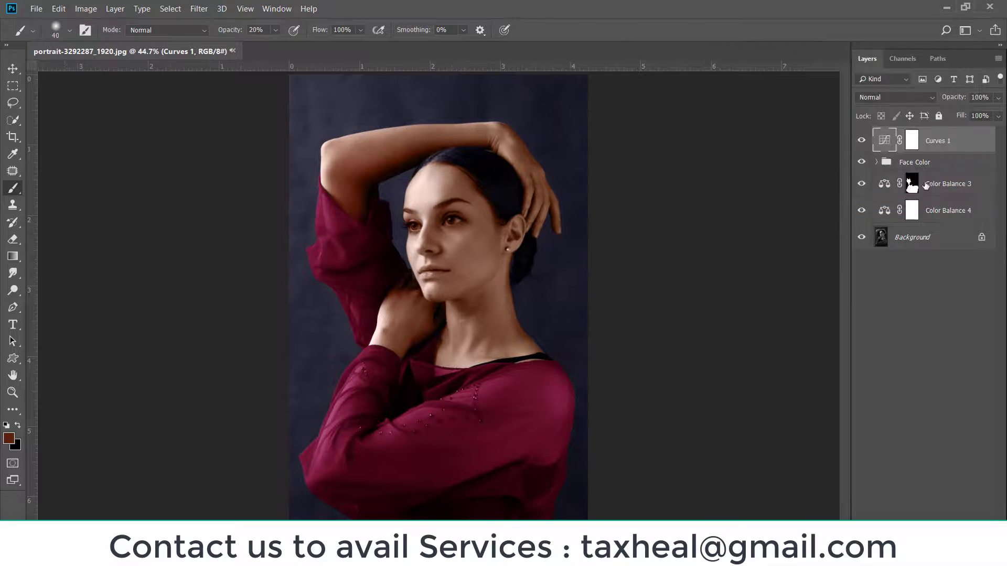
Step: Select the Background layer and open Image > Adjustments > Selective Color
left_click(917, 244)
key("alt+i")
key("a")
key("s")
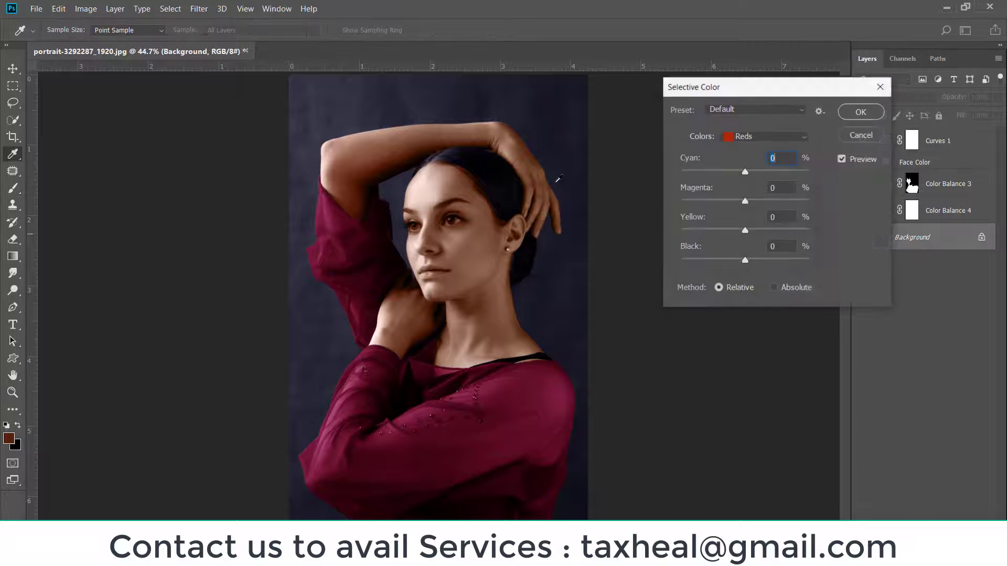
key("Escape")
key("alt+i")
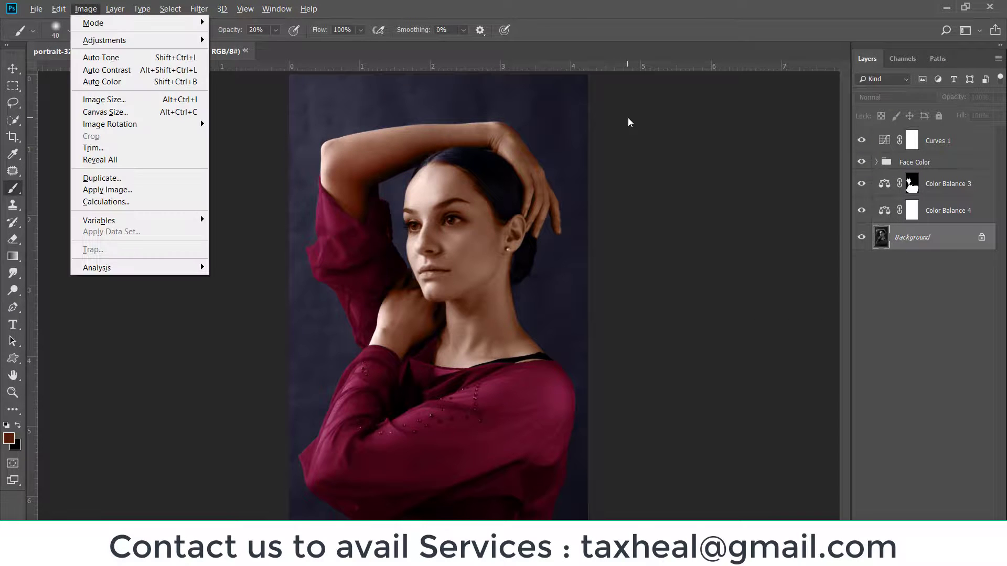
key("a")
key("s")
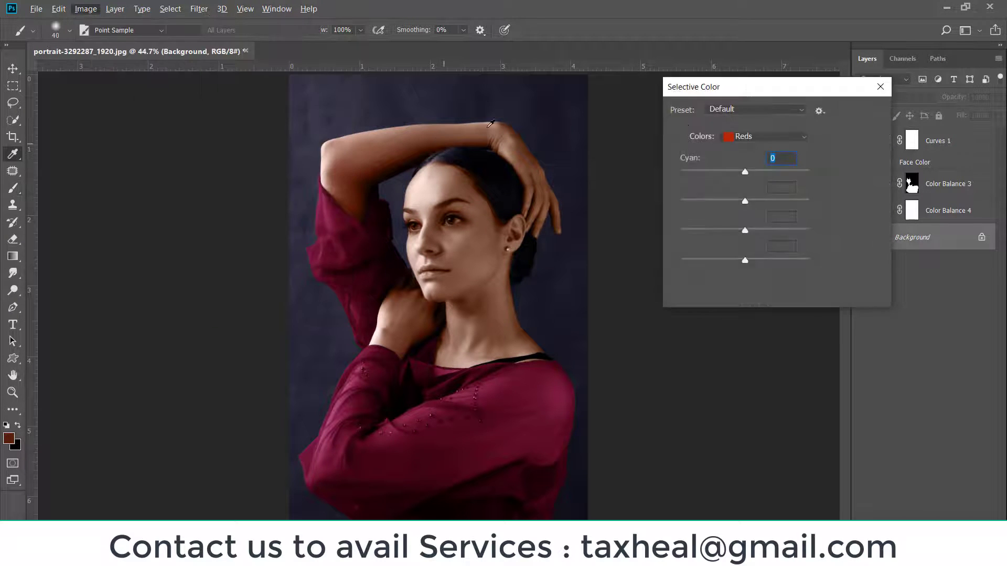
Step: Set Whites to +54% Black, confirm, and toggle Curves 1 to compare
left_click(750, 137)
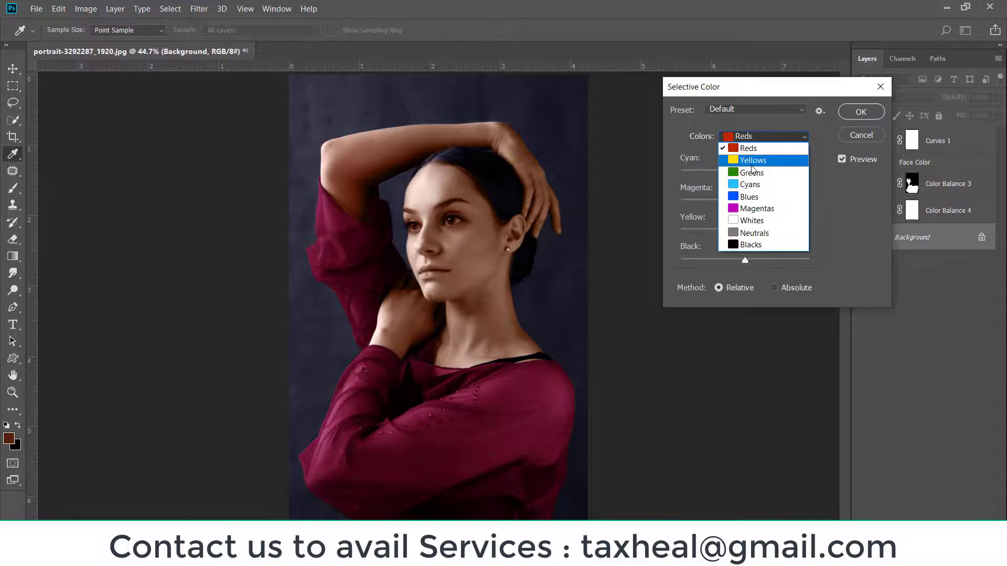
left_click(752, 217)
mouse_move(746, 259)
left_mouse_down()
mouse_move(729, 260)
mouse_move(815, 246)
left_mouse_up()
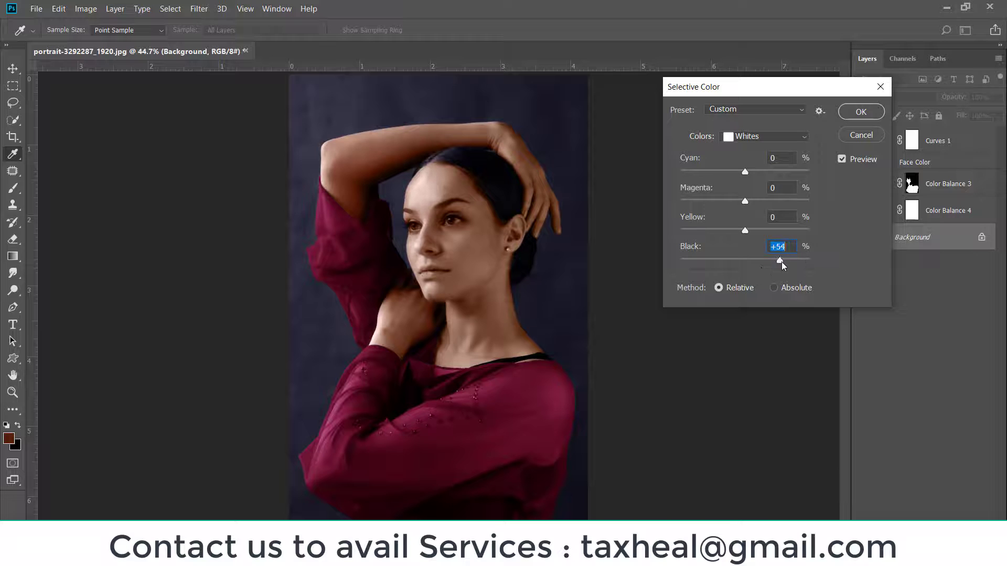
key("Return")
left_click(862, 142)
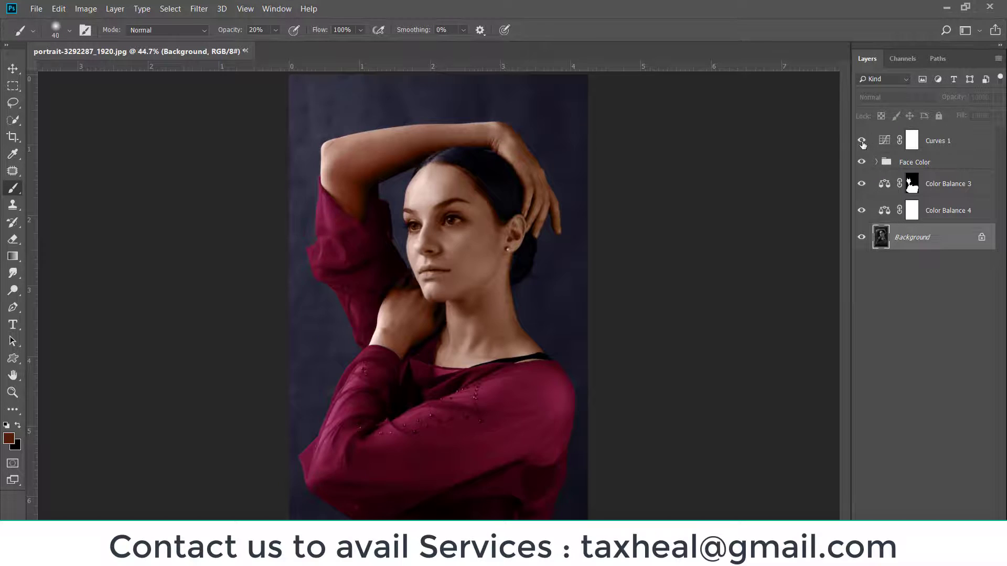
left_click(862, 144)
Step: Toggle Color Balance 4 and the face colouring off and on to compare the portrait
key("ctrl+plus")
left_click(937, 142)
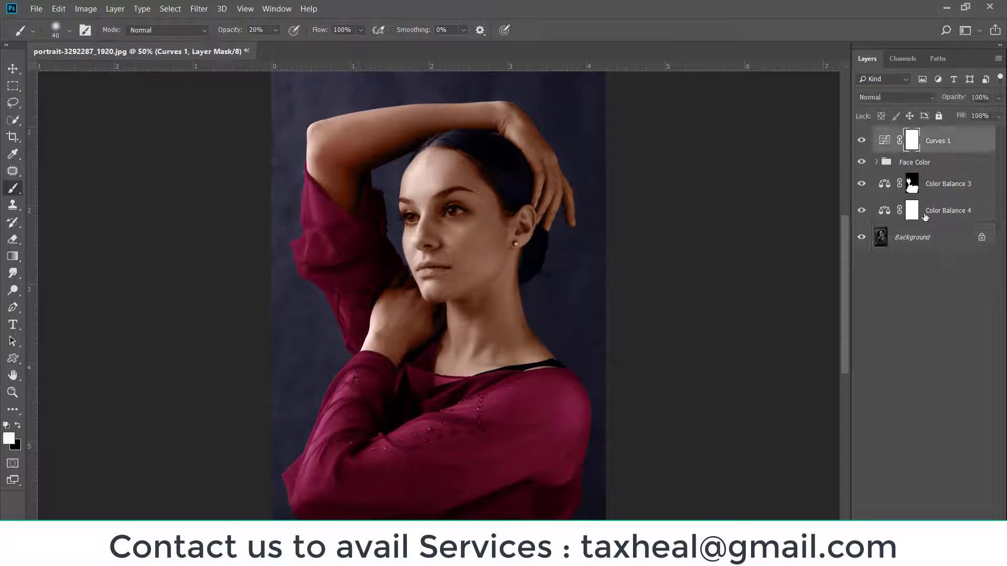
left_click(944, 215, "shift")
left_click(939, 185)
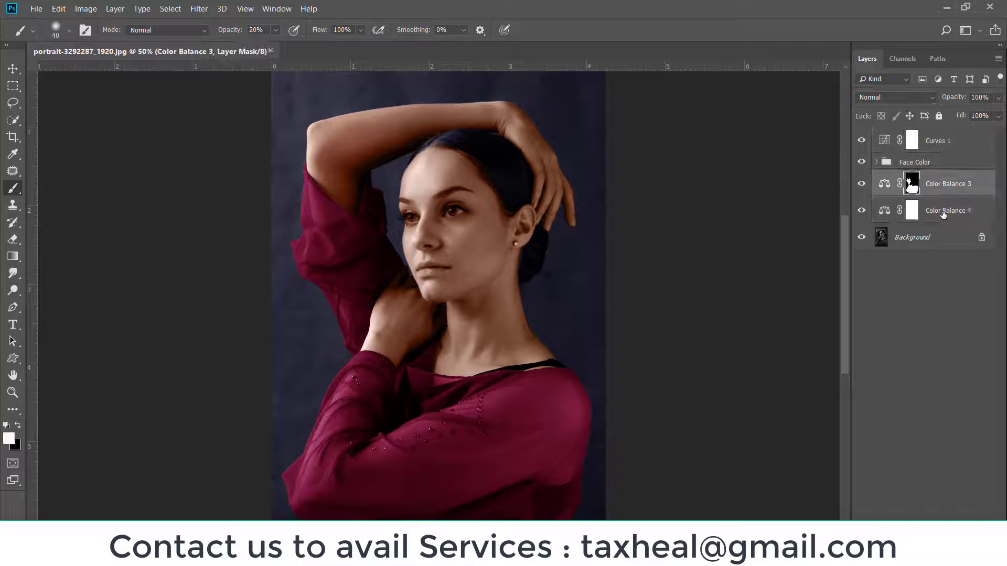
left_click(861, 210)
left_click(862, 211)
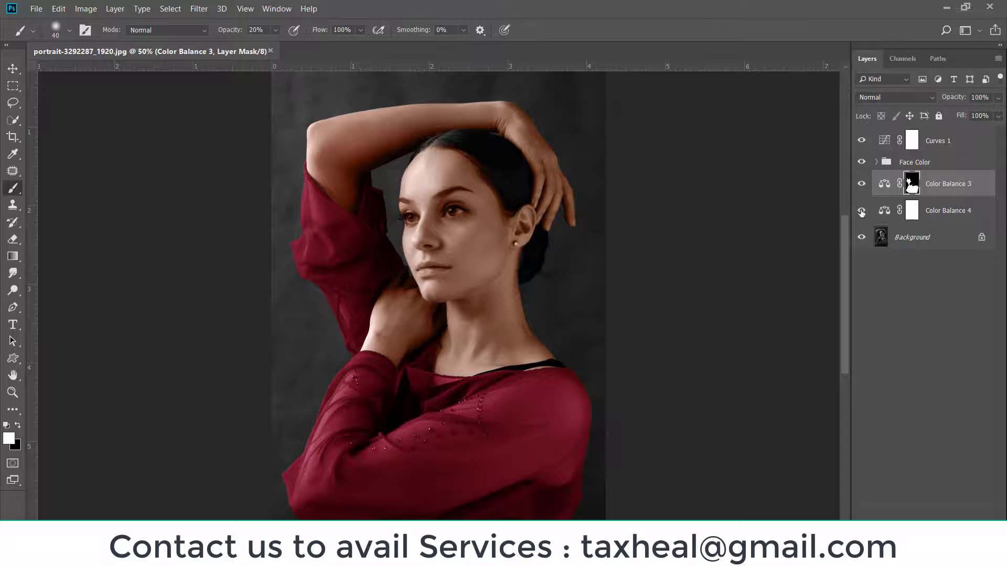
left_click(862, 211)
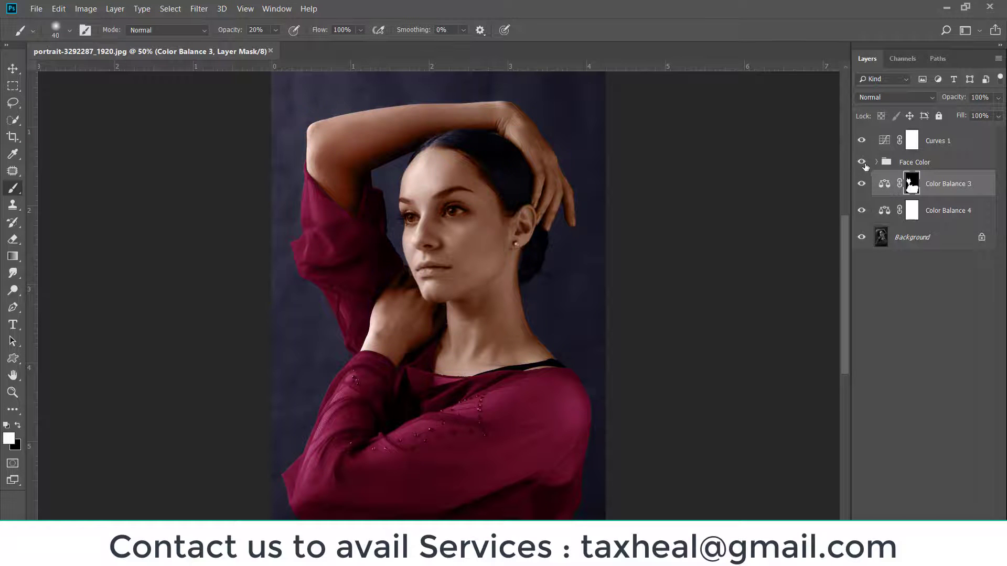
left_click(862, 183)
Step: Zoom in on the eyes and brow, expand Face Color, and target Layer 3's mask
key("ctrl+plus")
key("ctrl+plus")
scroll(465, 146, "up", 2)
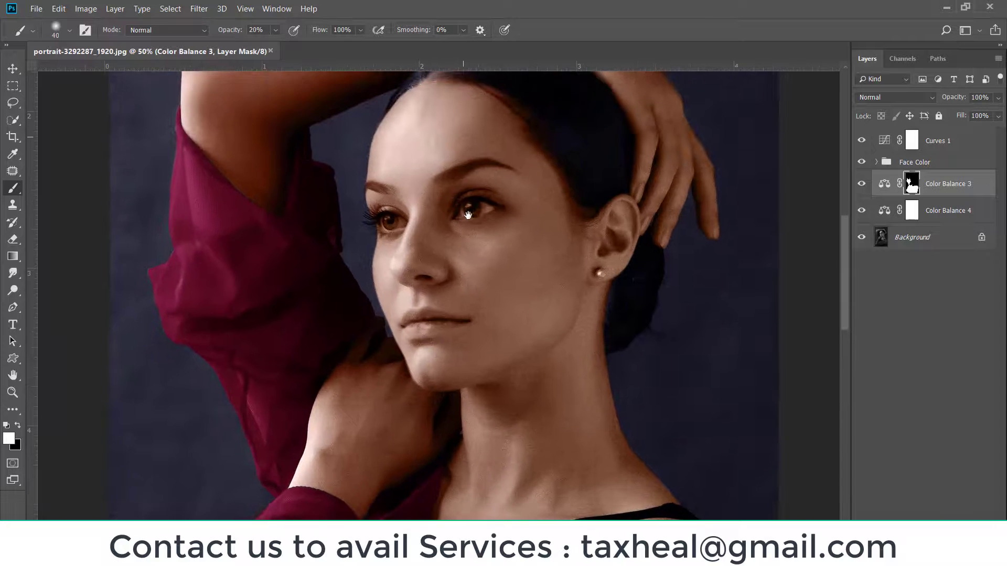
key("ctrl+plus")
left_click_drag(478, 157, 472, 288)
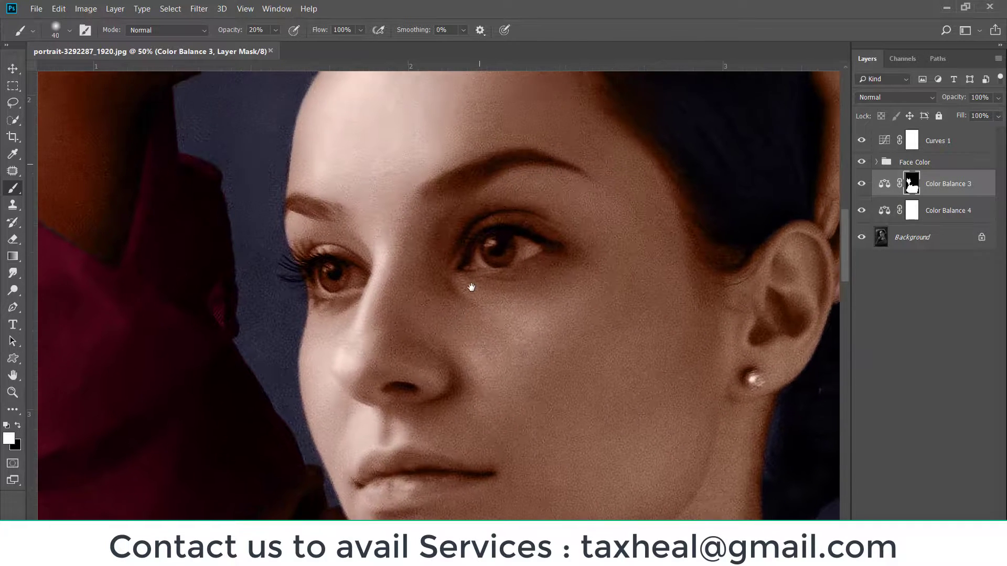
key("ctrl+plus")
left_click_drag(533, 153, 510, 259)
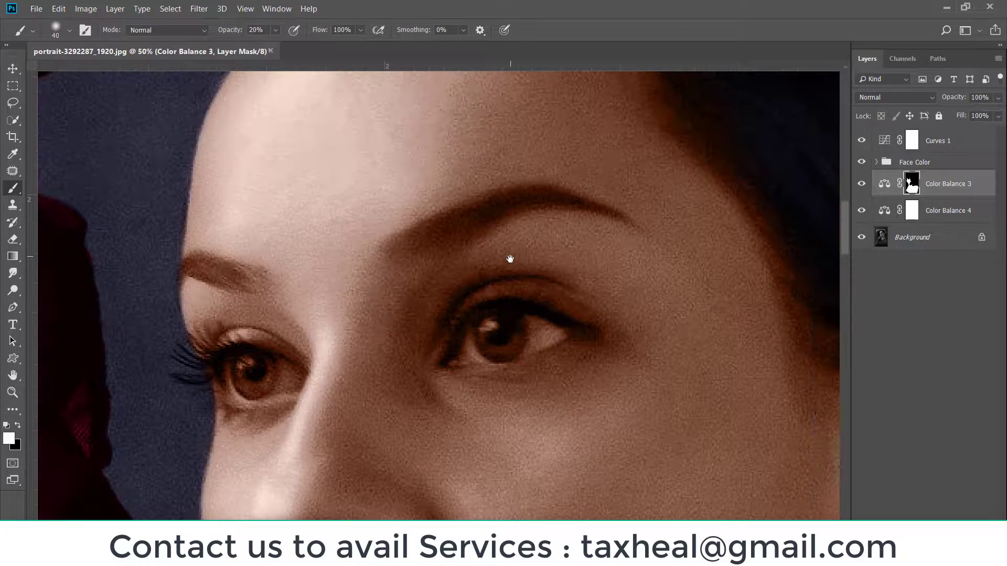
left_click(877, 162)
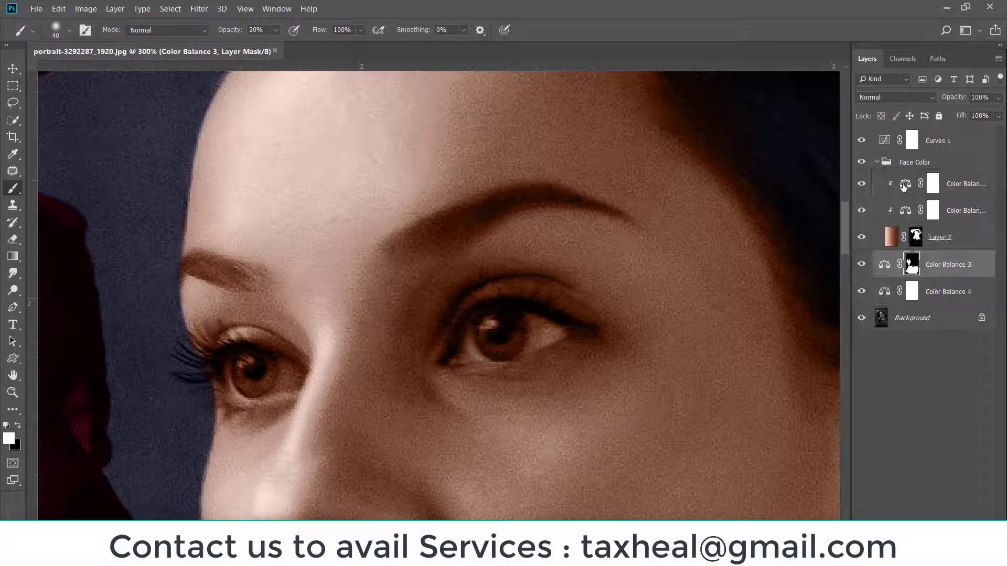
left_click(915, 237)
key("p")
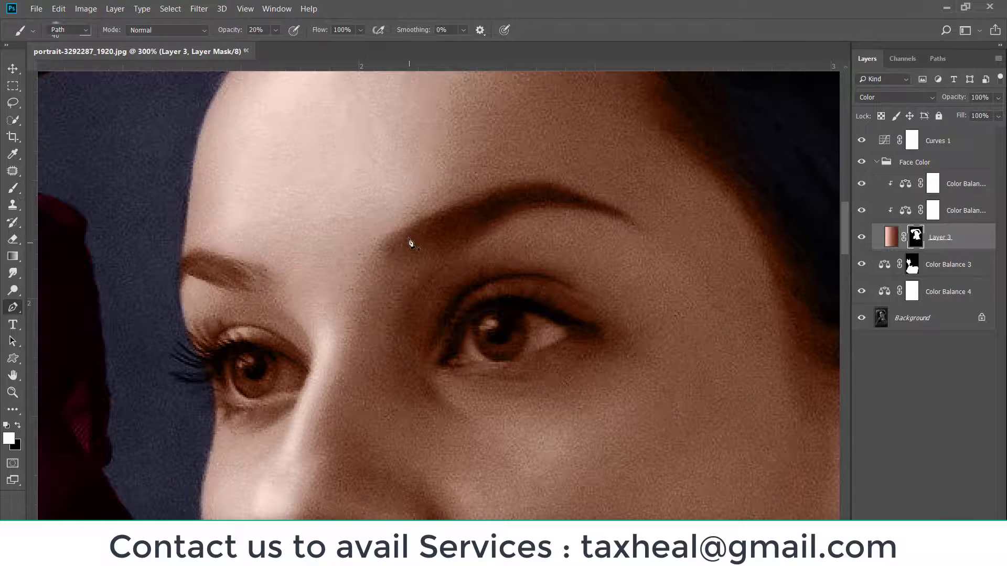
key("b")
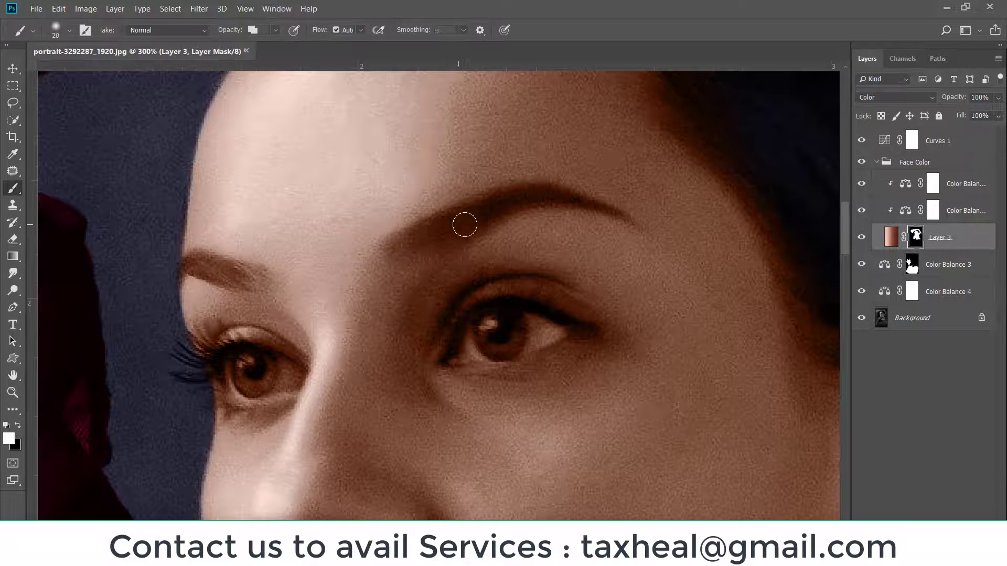
Step: Trace the right eyebrow's outline with the Pen tool
key("x")
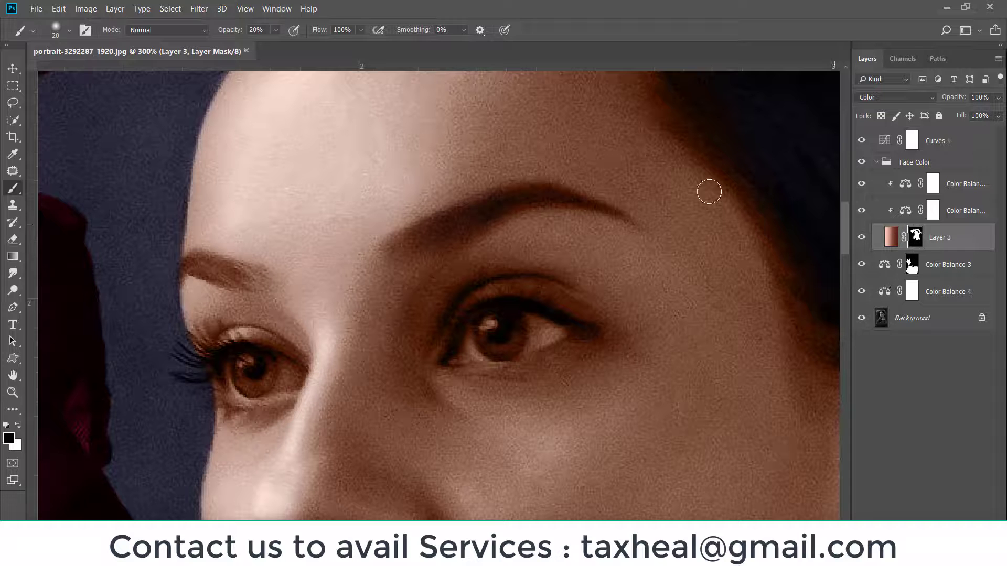
key("p")
key("ctrl+plus")
left_click(433, 186)
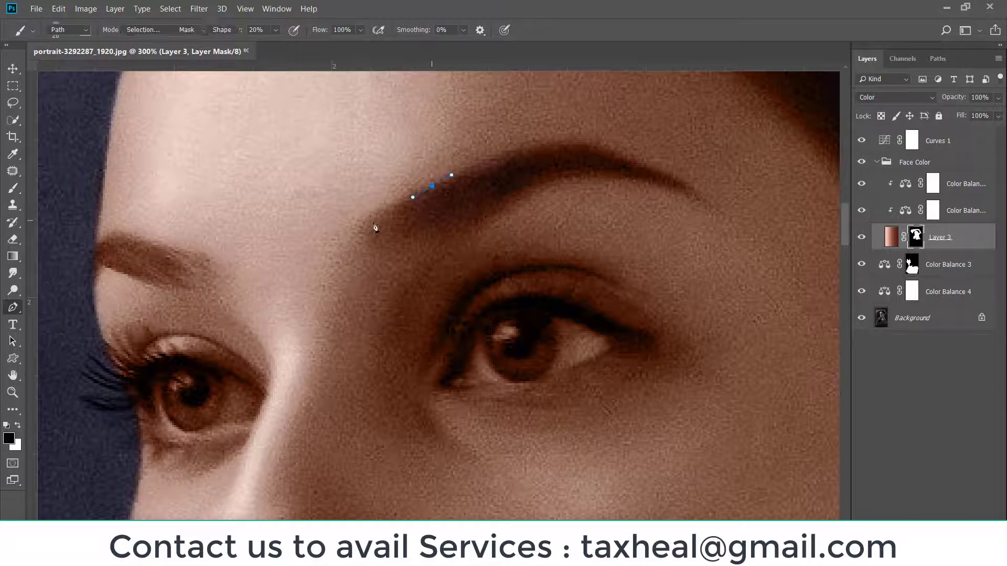
left_click_drag(371, 221, 367, 233)
left_click_drag(476, 229, 504, 211)
left_click_drag(570, 178, 600, 175)
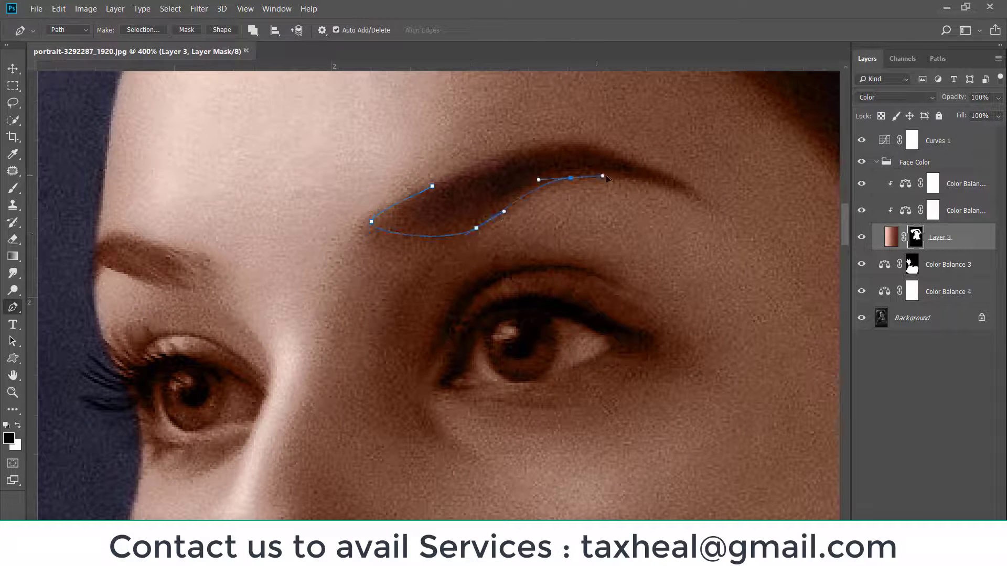
left_click_drag(680, 193, 692, 199)
left_click(704, 203)
left_click_drag(614, 152, 561, 138)
left_click_drag(464, 172, 441, 183)
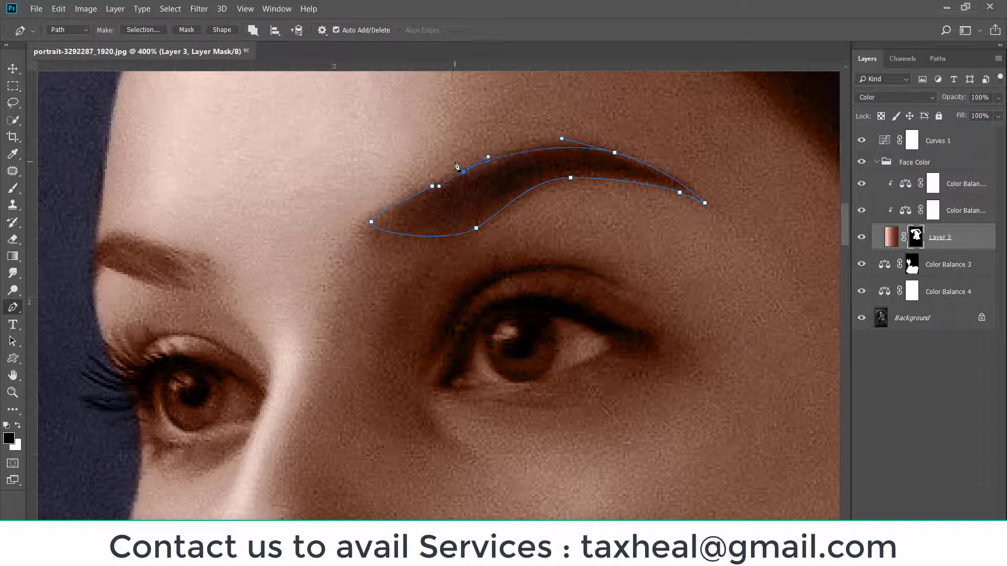
Step: Make a 2 px feathered eyebrow selection and fill Layer 3's mask with black there
key("ctrl+Return")
key("shift+F6")
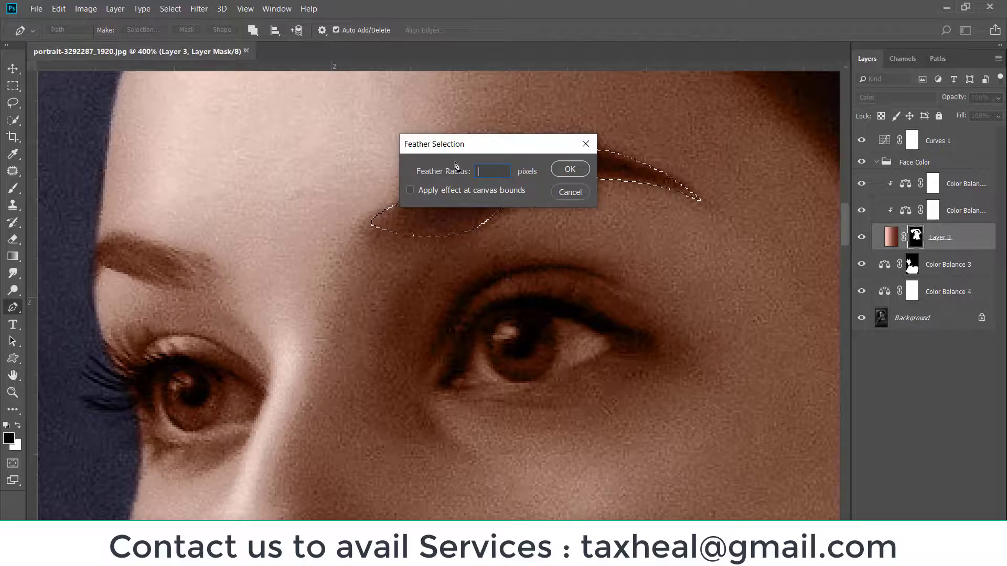
key("Return")
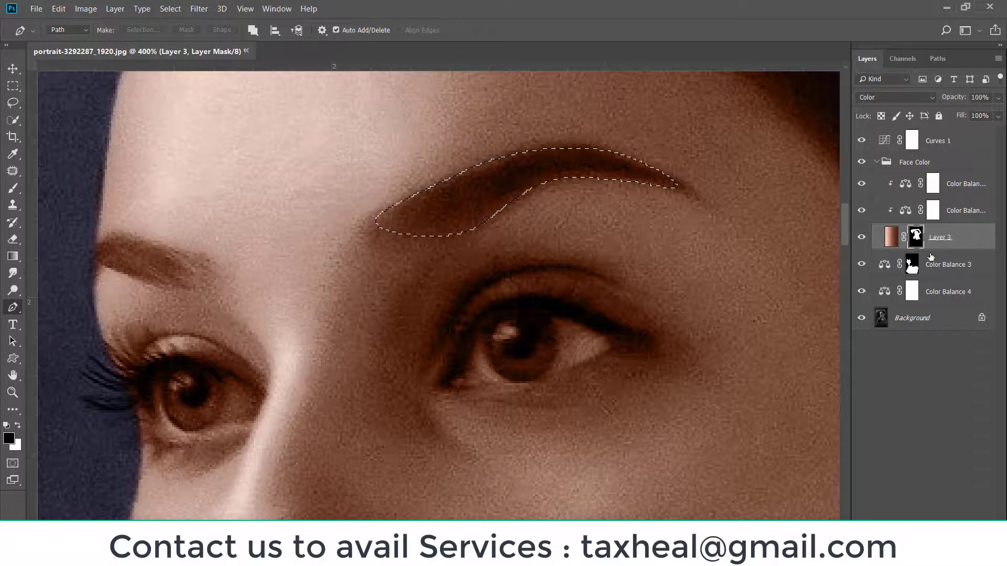
left_click(914, 268)
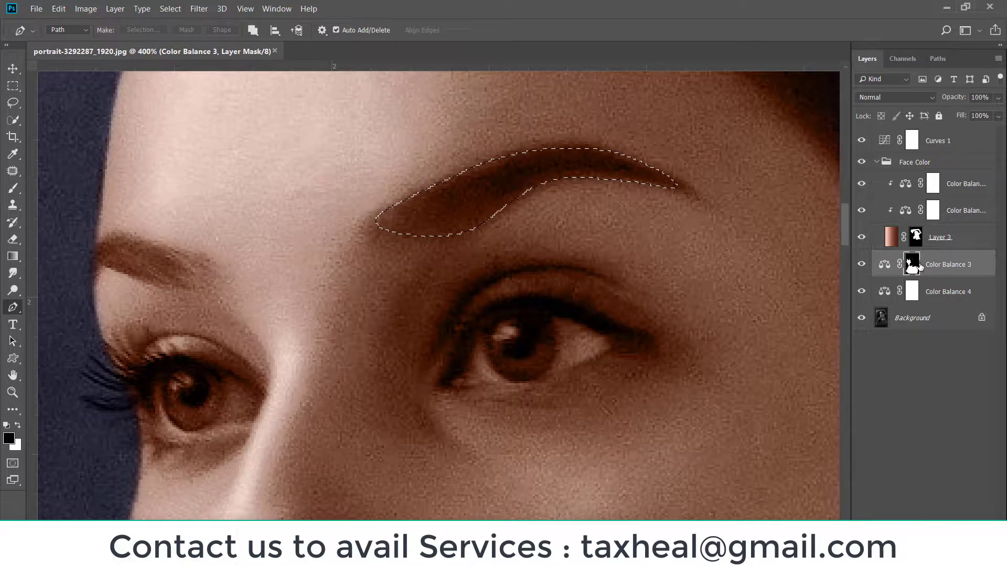
left_click(930, 286)
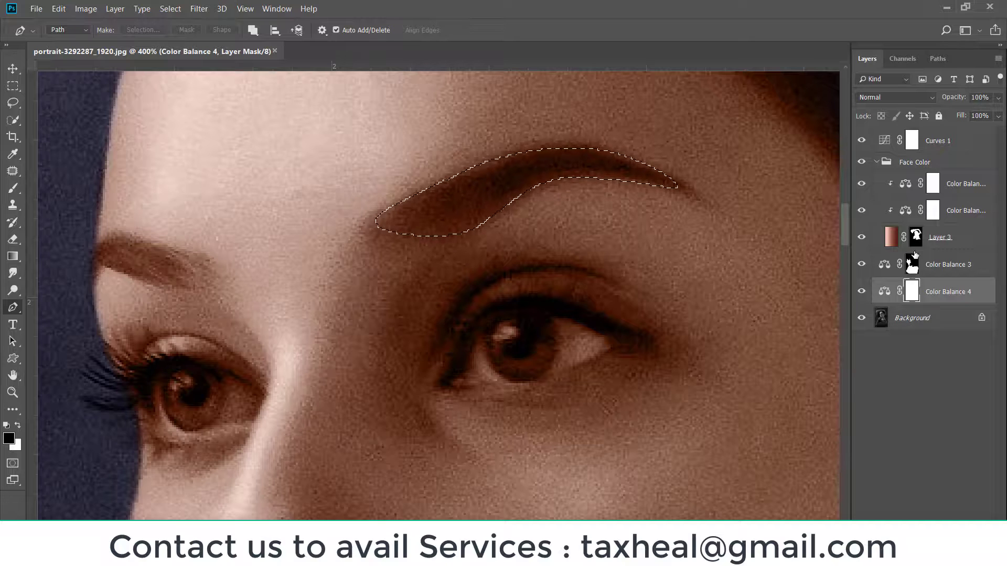
left_click(912, 268)
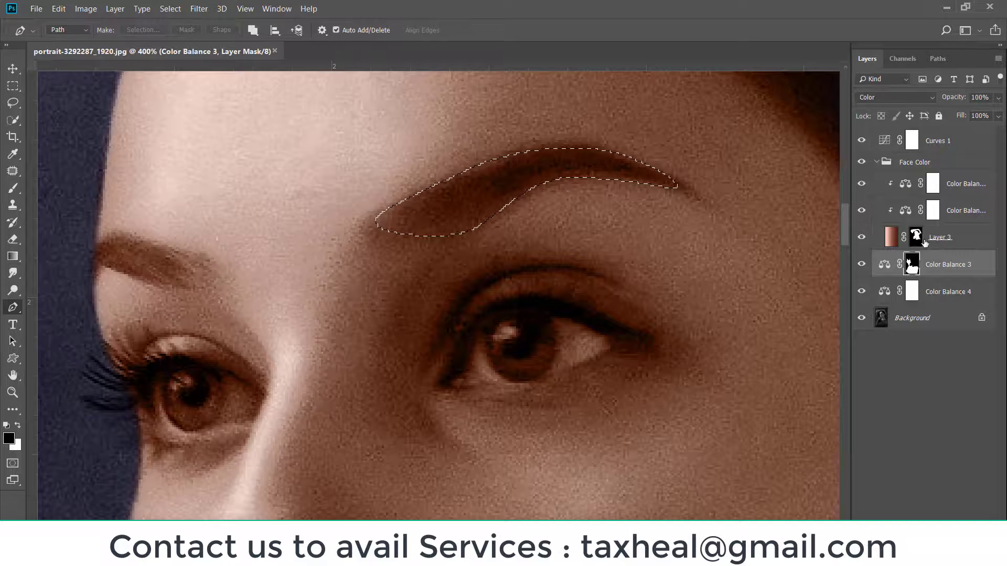
left_click(923, 241)
key("alt+BackSpace")
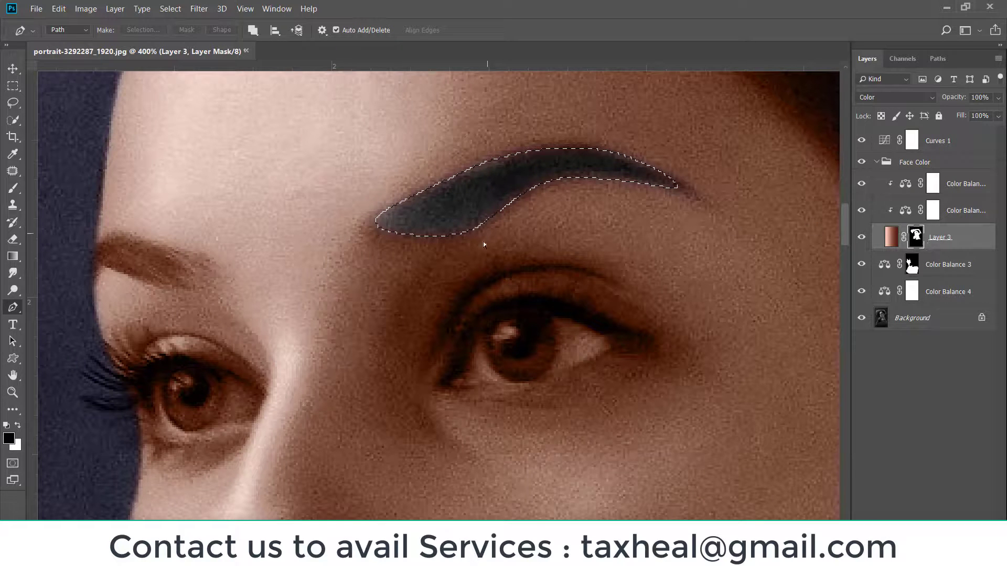
Step: Check the brow, try and undo a Color Balance 3 mask fill, then deselect
key("ctrl+d")
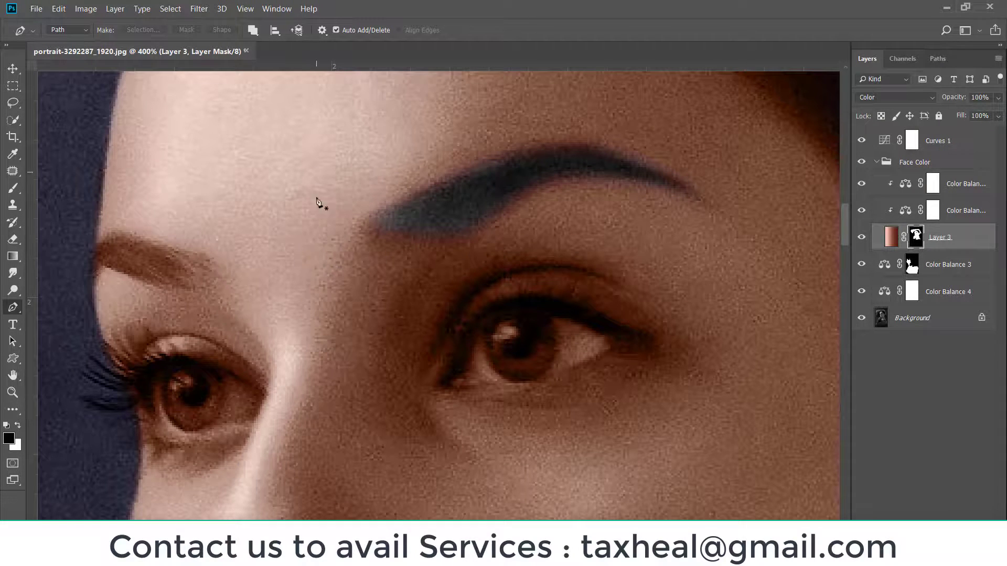
scroll(365, 235, "down", 2)
scroll(367, 236, "down", 2)
scroll(366, 242, "up", 2)
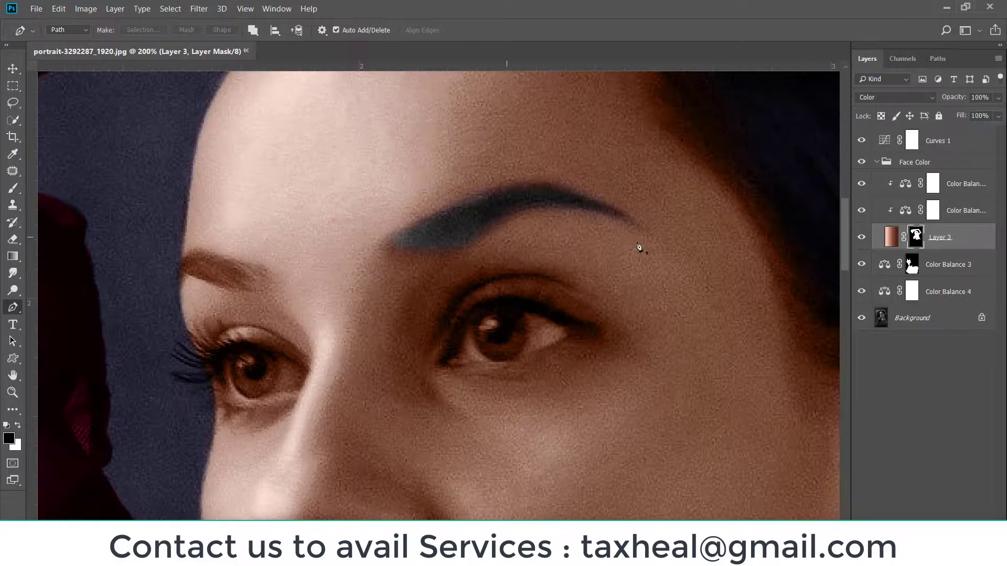
key("ctrl+shift+d")
left_click(914, 268)
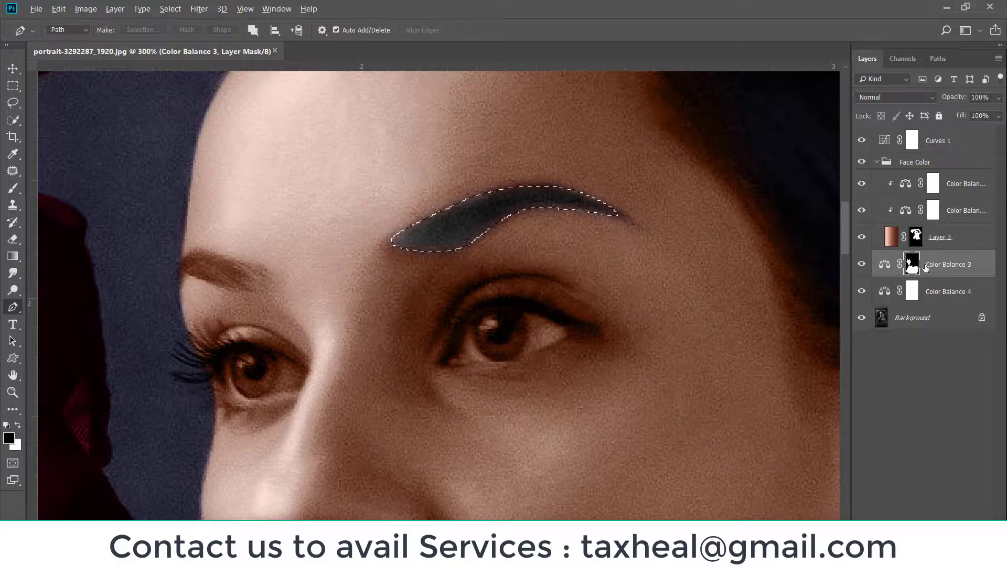
key("alt+BackSpace")
key("ctrl+z")
left_click(912, 294)
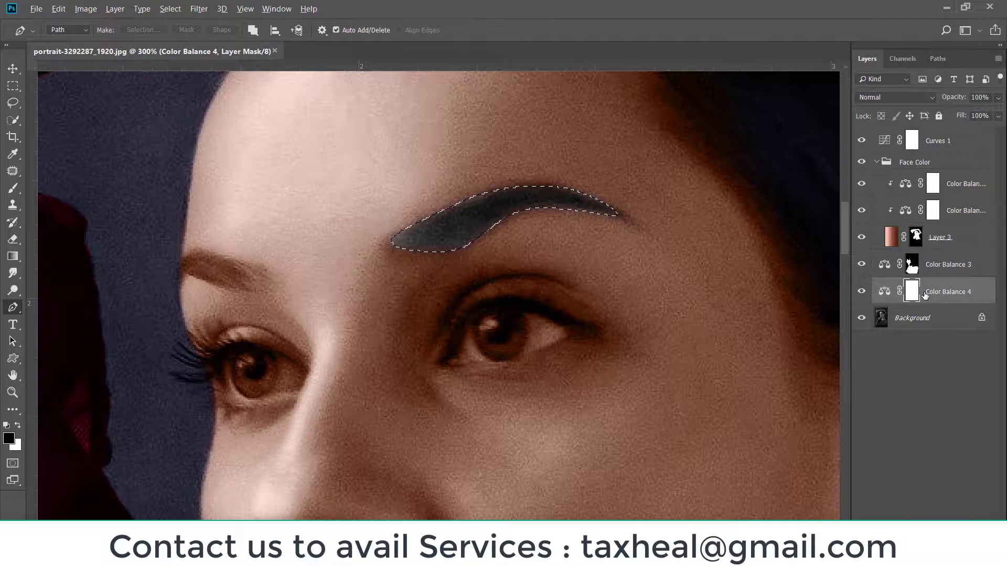
left_click(912, 141)
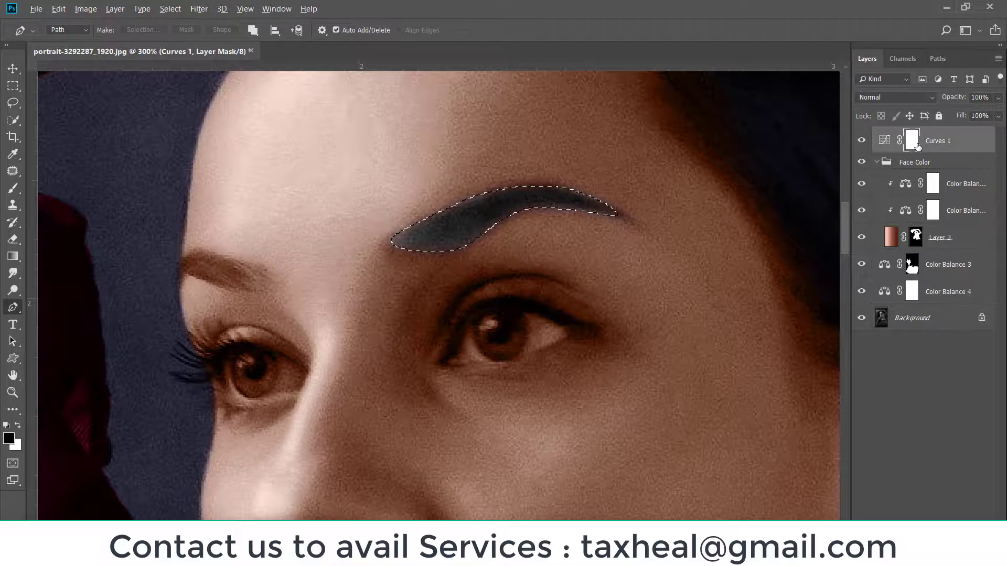
key("ctrl+d")
key("ctrl+plus")
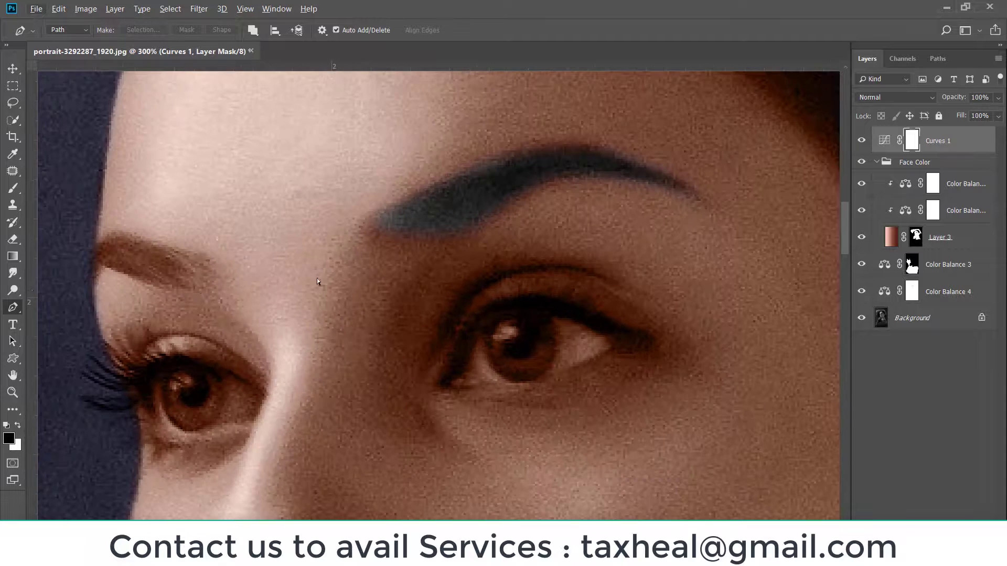
Step: Trace the left eyebrow and fill Layer 3's mask through a 2 px feathered selection
left_click_drag(358, 278, 514, 257)
mouse_move(269, 213)
left_mouse_down()
mouse_move(253, 221)
mouse_move(244, 262)
mouse_move(266, 240)
mouse_move(291, 251)
left_mouse_up()
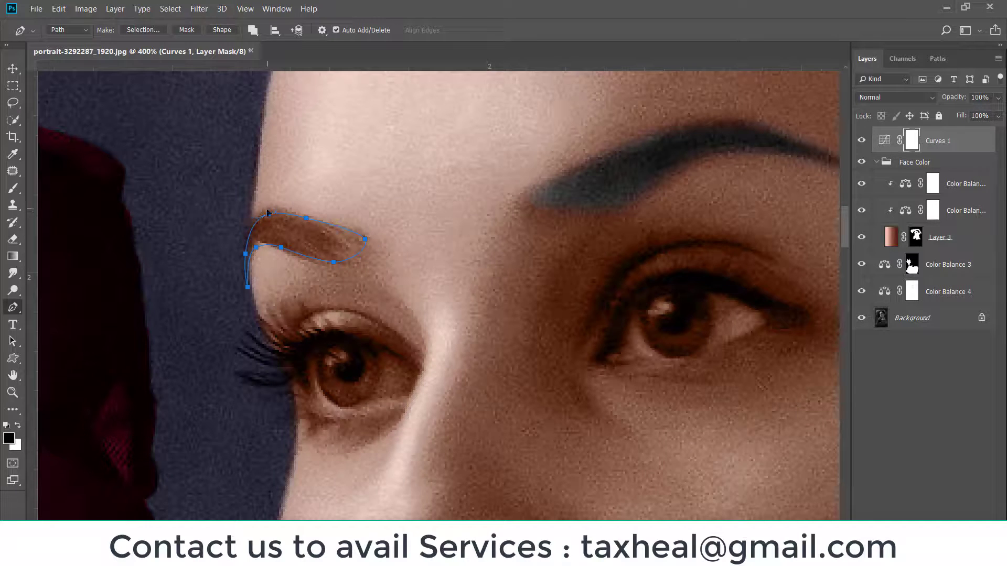
key("ctrl+Return")
key("shift+F6")
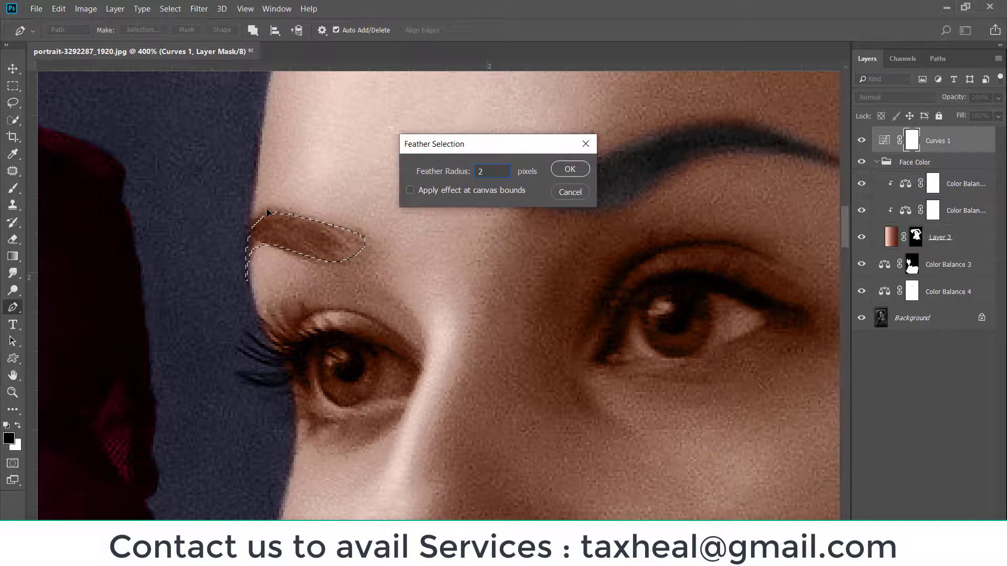
key("Return")
left_click(916, 239)
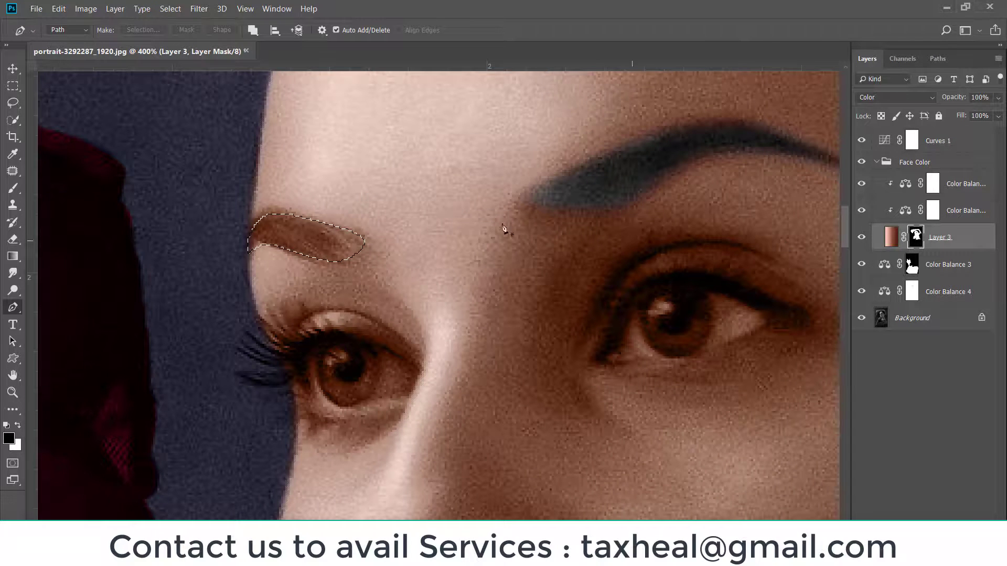
key("ctrl+BackSpace")
Step: Mask the left brow on Color Balance 4, deselect, and ready a smaller brush on Layer 3
left_click(925, 274)
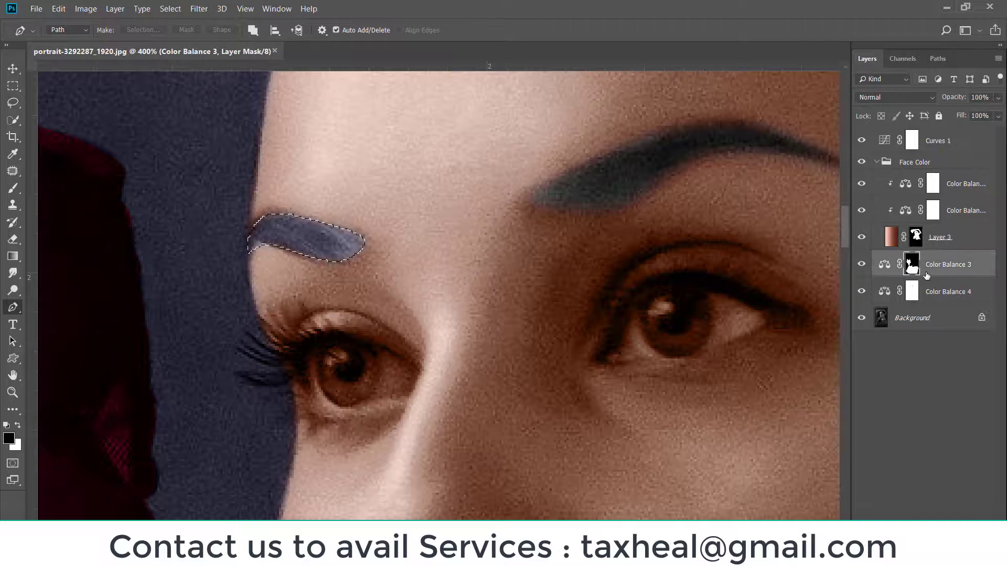
left_click(913, 291)
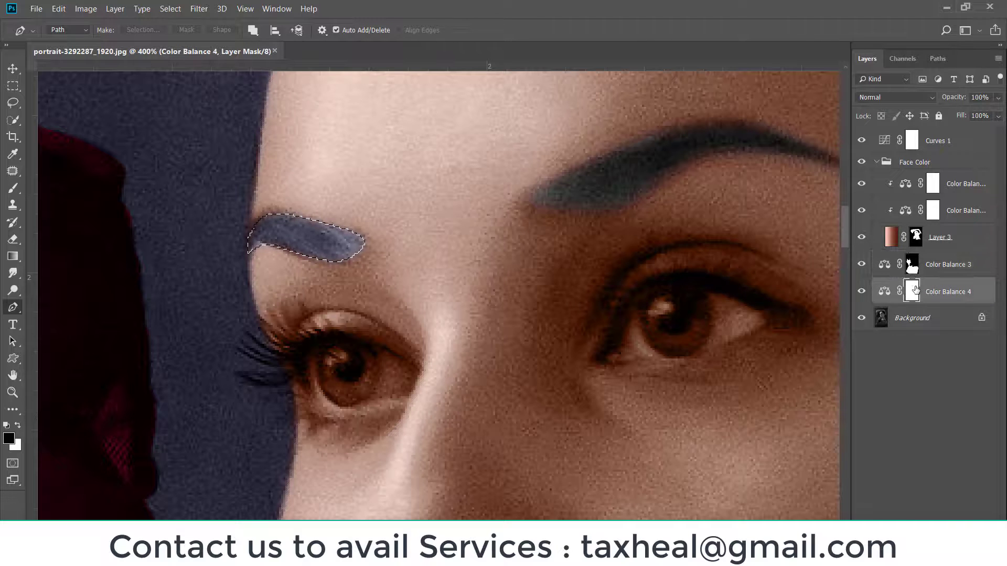
key("alt+BackSpace")
key("ctrl+d")
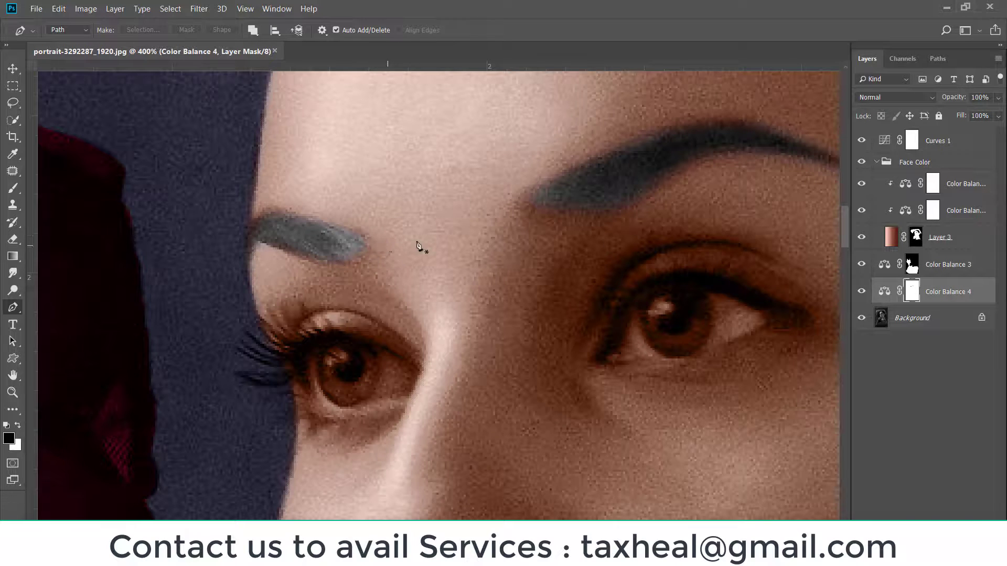
key("b")
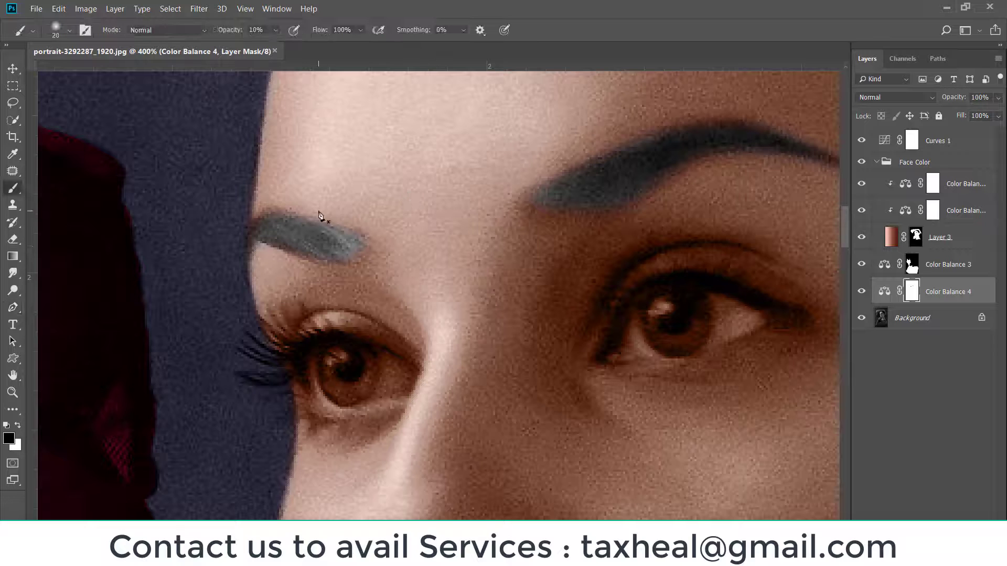
key("bracketleft")
key("bracketleft")
key("bracketleft")
key("alt+bracketright")
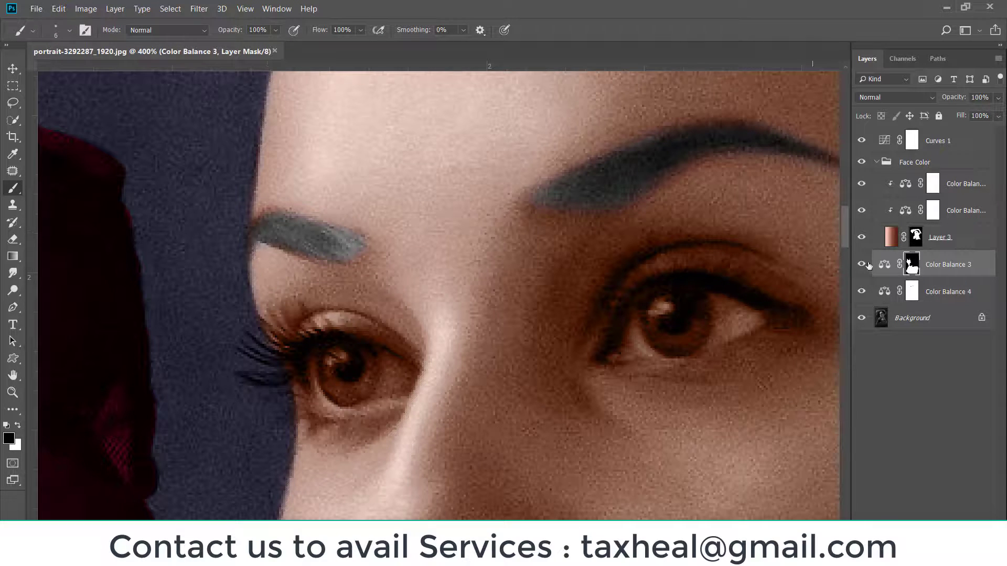
key("alt+bracketright")
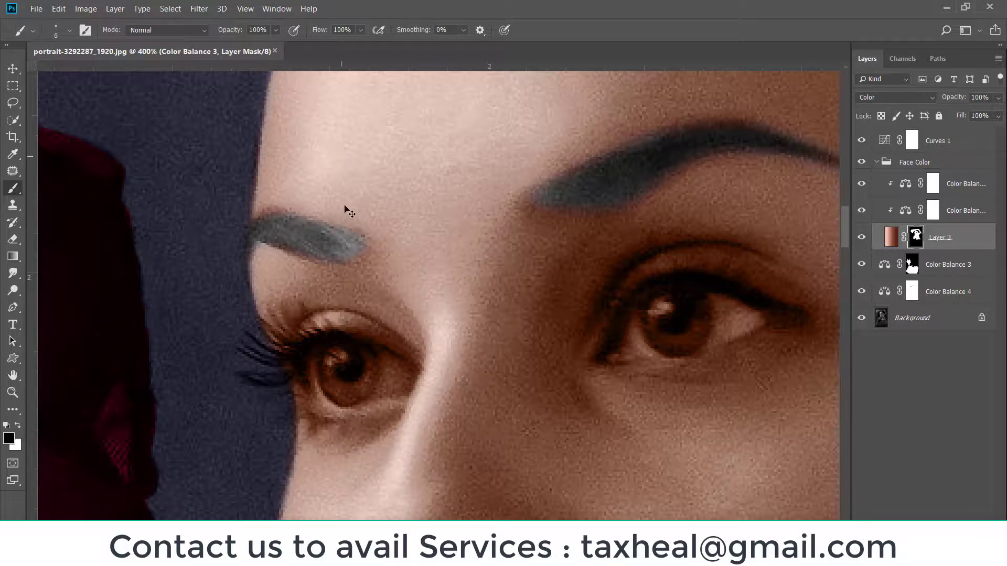
key("ctrl+minus")
Step: Paint both irises blue, then brush Color Balance 4's mask to soften them to grey-blue
mouse_move(591, 321)
left_mouse_down()
mouse_move(647, 312)
mouse_move(602, 301)
mouse_move(611, 312)
mouse_move(598, 319)
mouse_move(614, 316)
left_mouse_up()
mouse_move(348, 336)
left_mouse_down()
mouse_move(360, 360)
mouse_move(407, 362)
mouse_move(353, 350)
mouse_move(392, 354)
left_mouse_up()
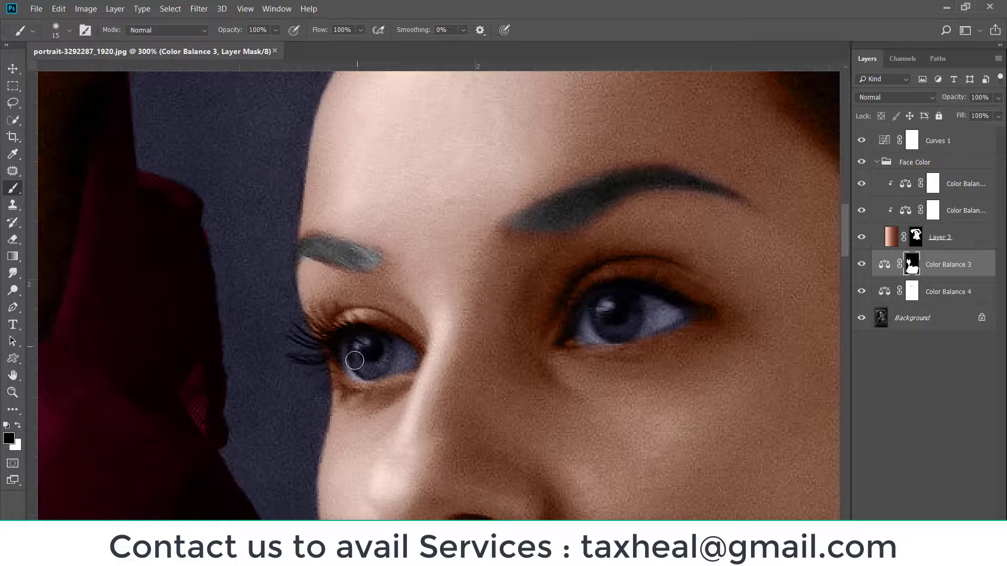
left_click(912, 290)
mouse_move(581, 324)
left_mouse_down()
mouse_move(647, 319)
mouse_move(612, 310)
mouse_move(588, 329)
mouse_move(639, 319)
mouse_move(607, 317)
mouse_move(670, 313)
left_mouse_up()
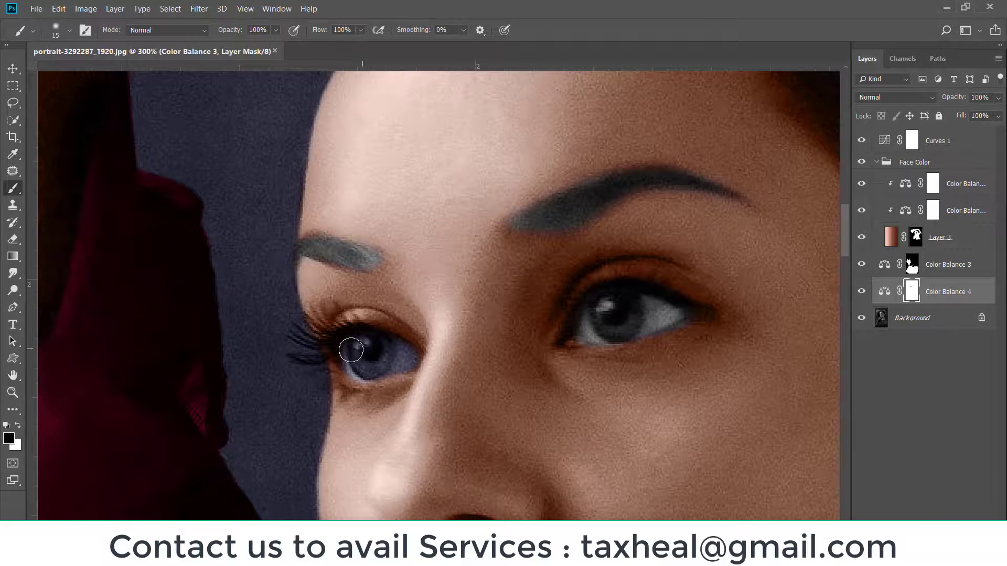
mouse_move(360, 349)
left_mouse_down()
mouse_move(393, 353)
mouse_move(360, 362)
mouse_move(403, 353)
mouse_move(373, 357)
left_mouse_up()
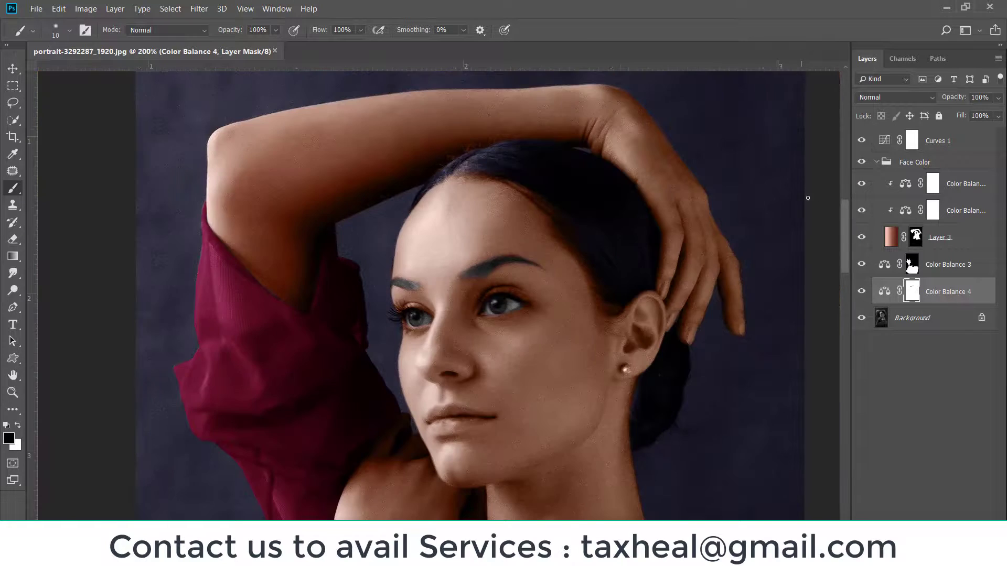
Step: Add a Color Balance layer above Curves 1 with midtones Red +51 and Blue +38
key("ctrl+plus")
key("ctrl+plus")
left_click_drag(531, 445, 495, 283)
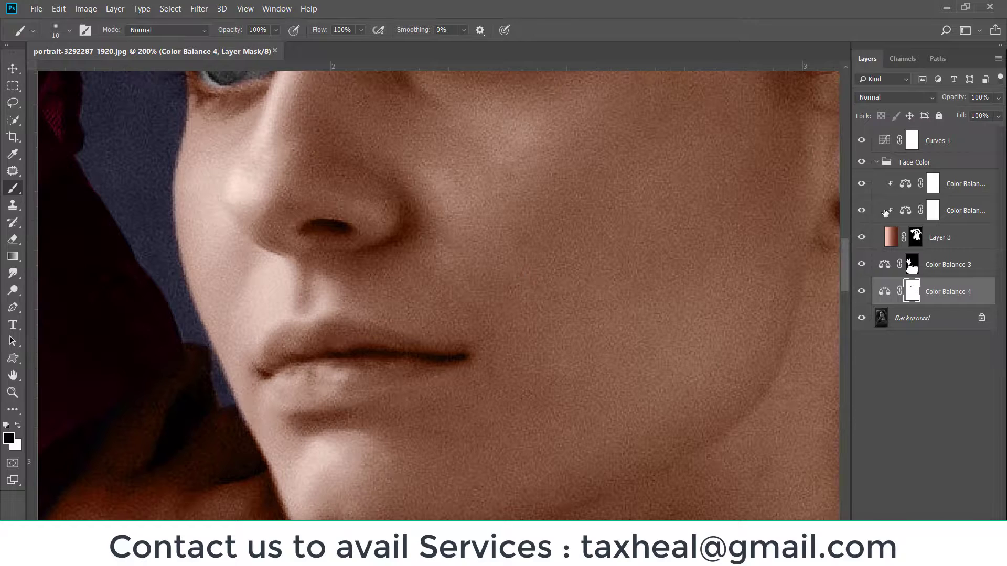
key("ctrl+0")
key("ctrl+plus")
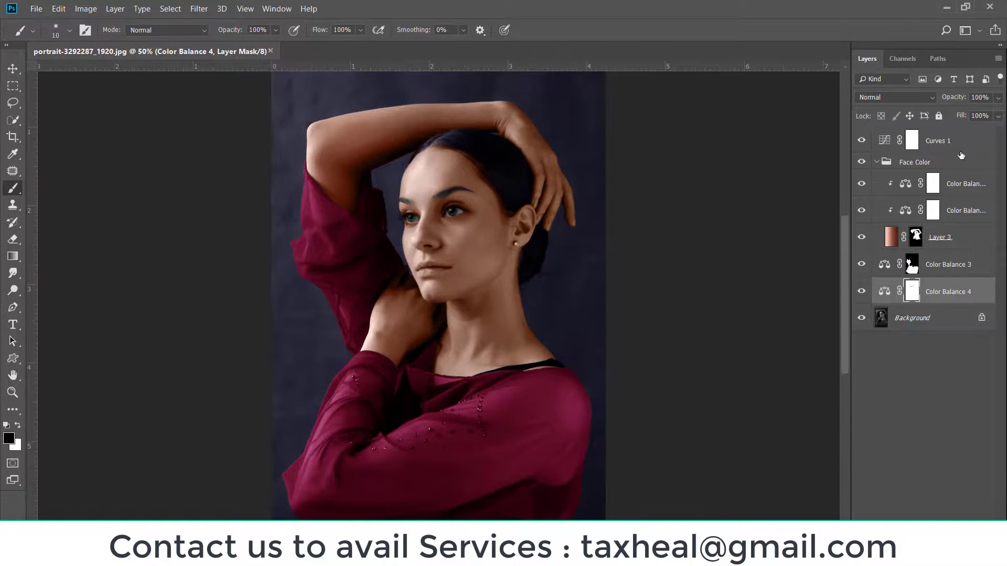
left_click(964, 147)
left_click(939, 505)
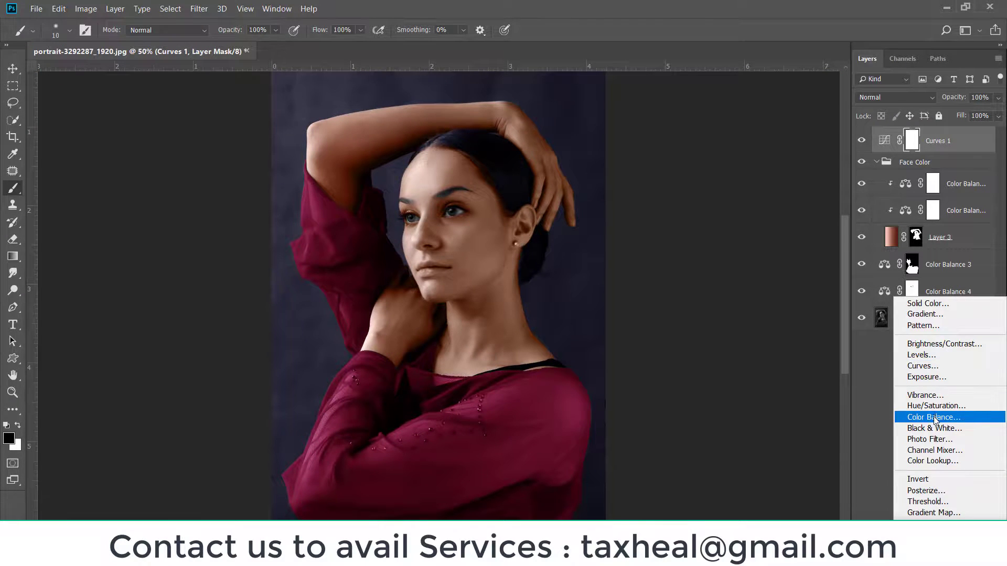
left_click_drag(695, 178, 724, 176)
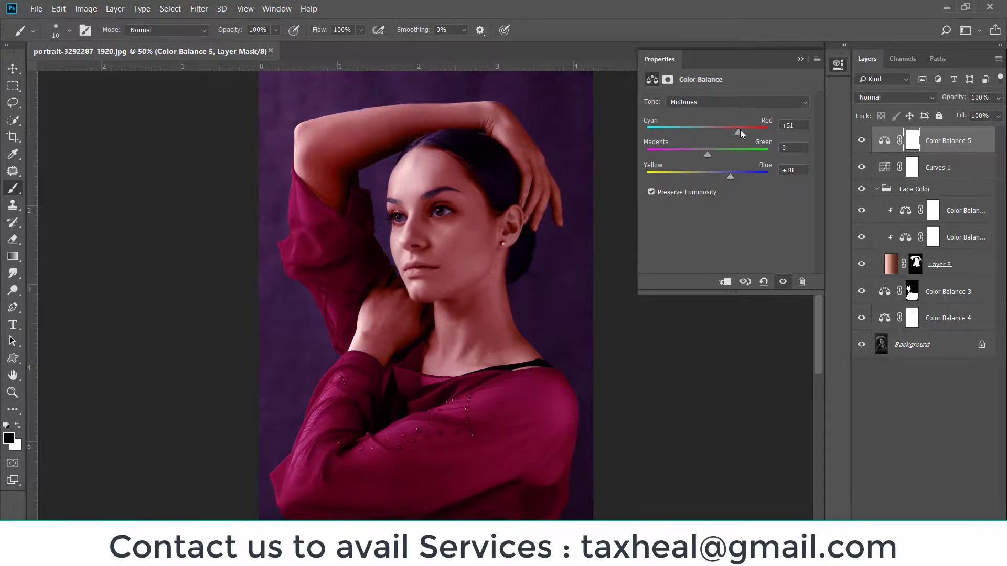
key("Return")
left_click(816, 58)
left_click(840, 110)
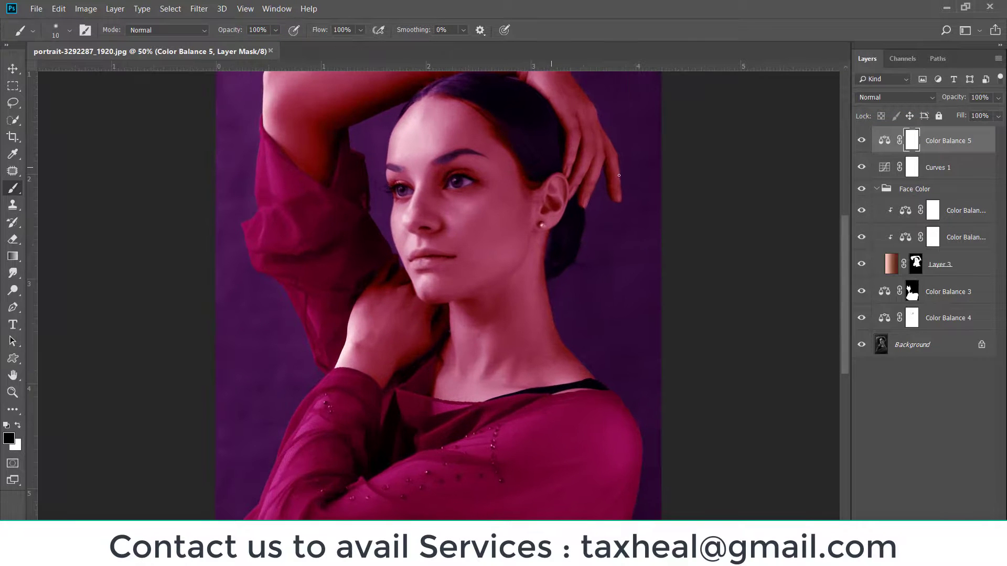
key("ctrl+plus")
Step: Trace the lips with the Pen tool and turn the path into a 3-pixel feathered selection
key("ctrl+plus")
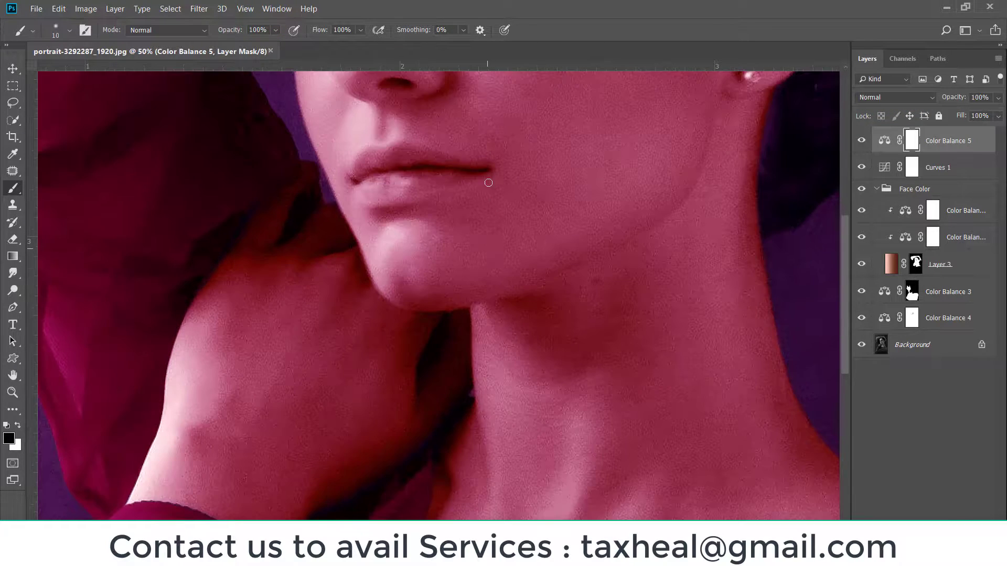
key("ctrl+plus")
key("ctrl+plus")
key("p")
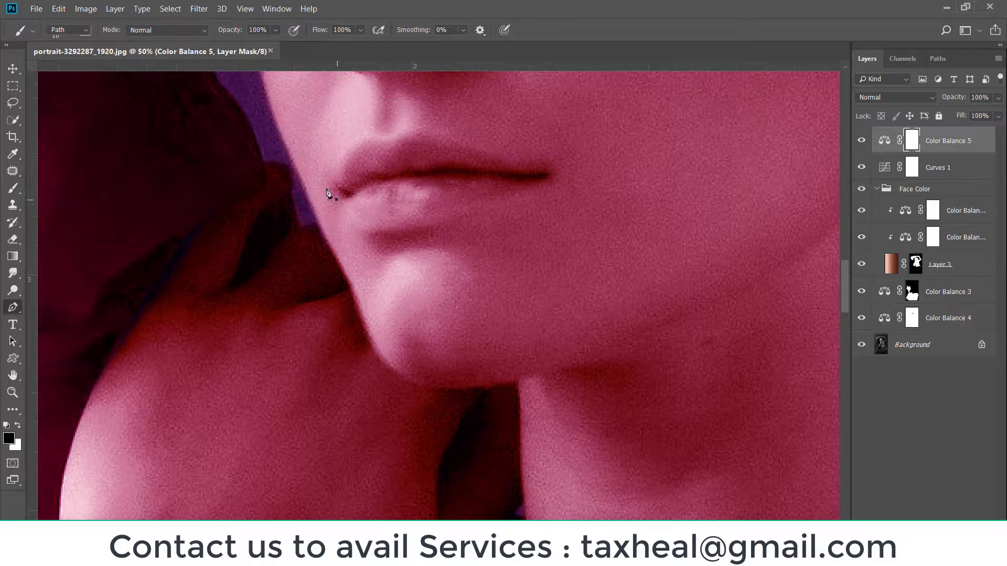
left_click_drag(336, 177, 343, 175)
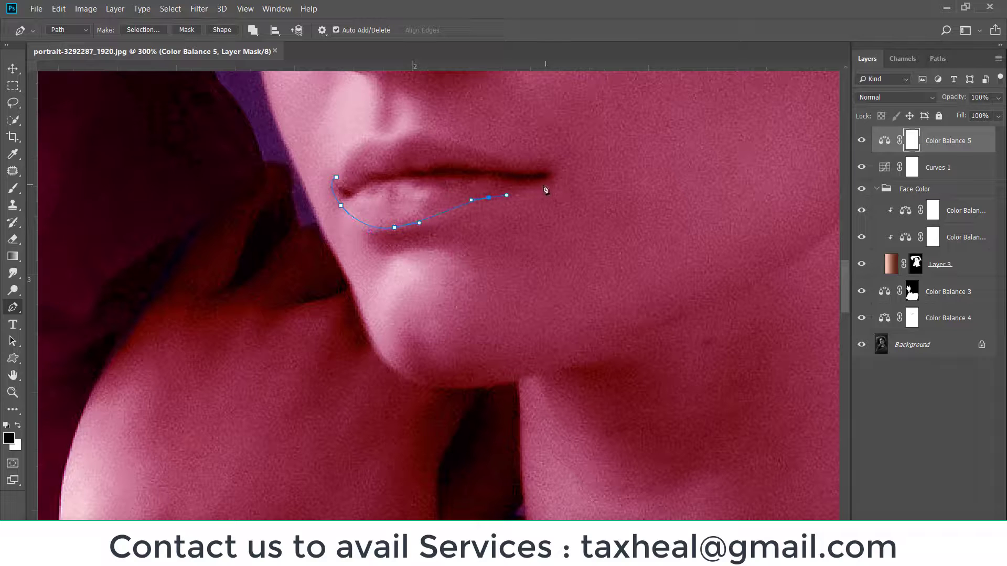
left_click_drag(544, 185, 550, 179)
left_click_drag(545, 166, 556, 167)
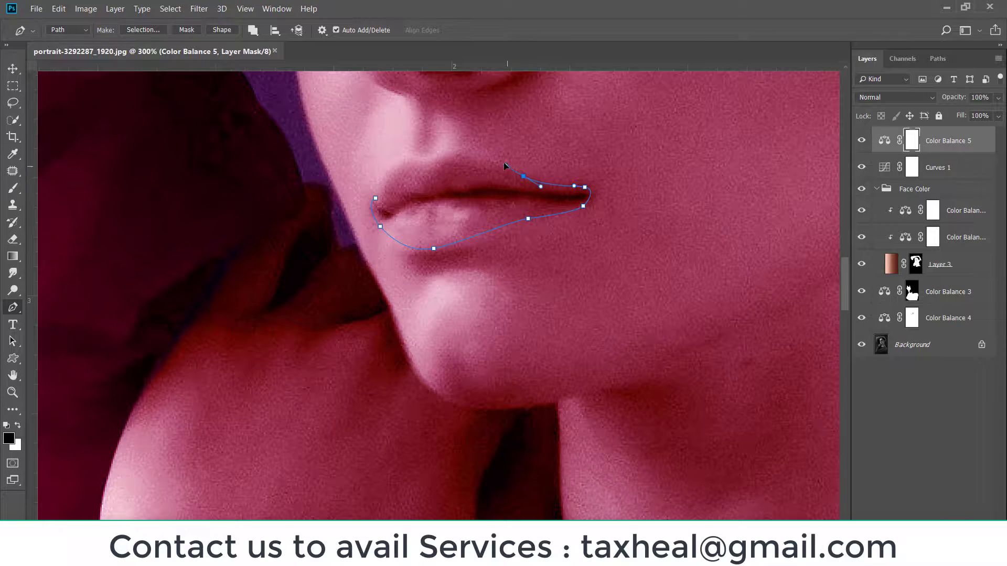
left_click_drag(505, 166, 551, 173)
left_click(502, 162)
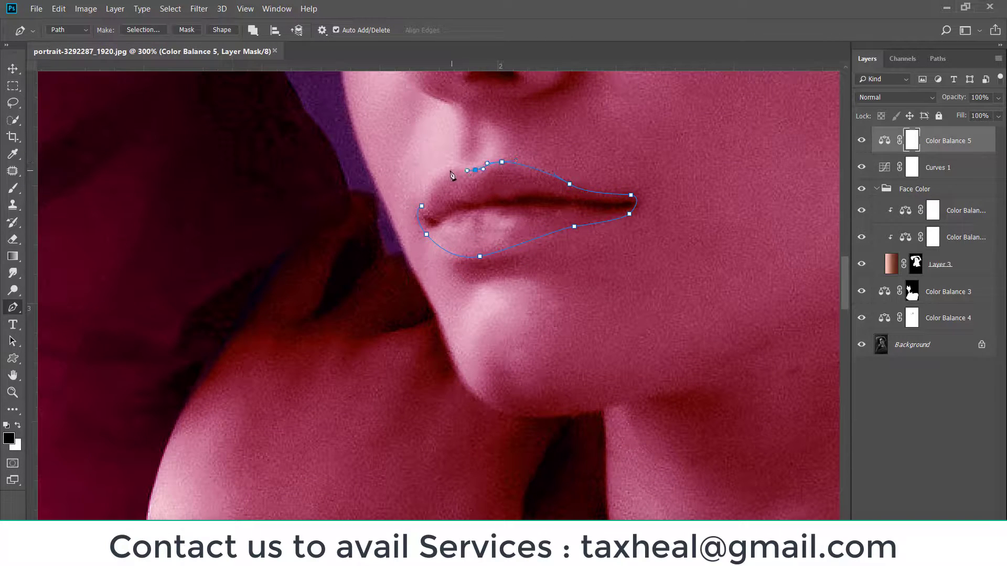
left_click_drag(448, 170, 439, 176)
key("ctrl+Return")
key("shift+F6")
key("Return")
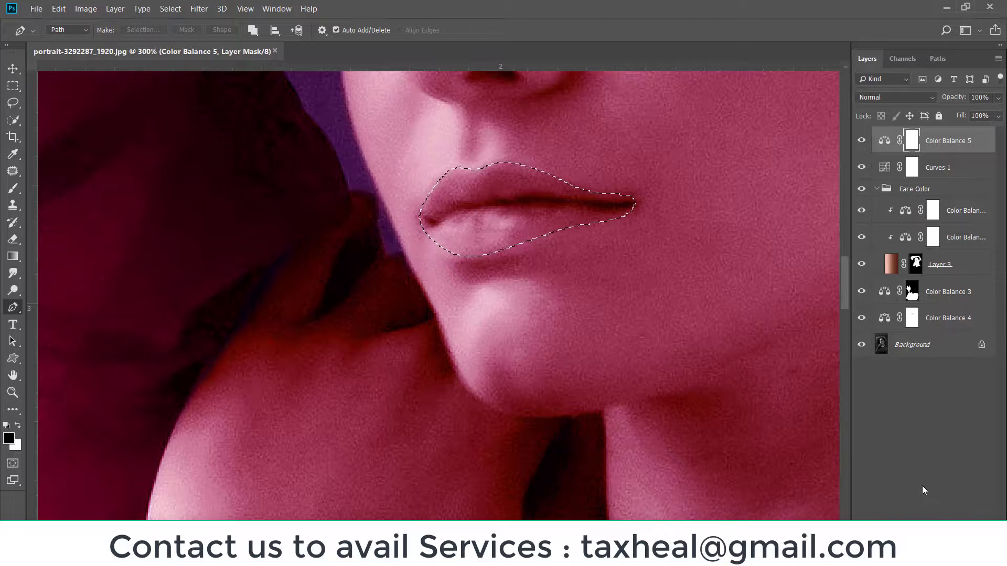
Step: Paint Bucket-fill the lip area on the Color Balance 5 and Curves 1 masks
left_click(13, 256)
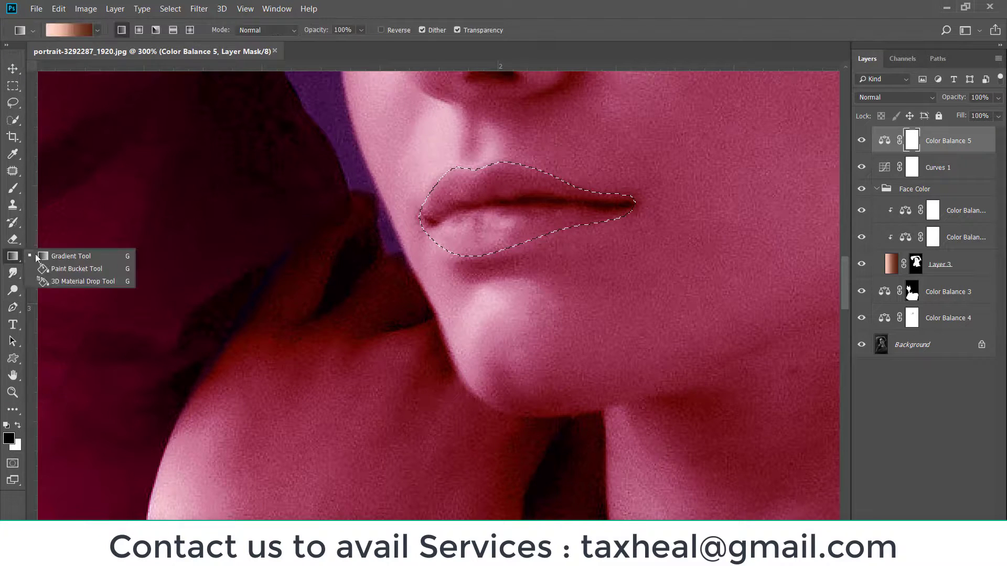
right_click(18, 262)
left_click(58, 268)
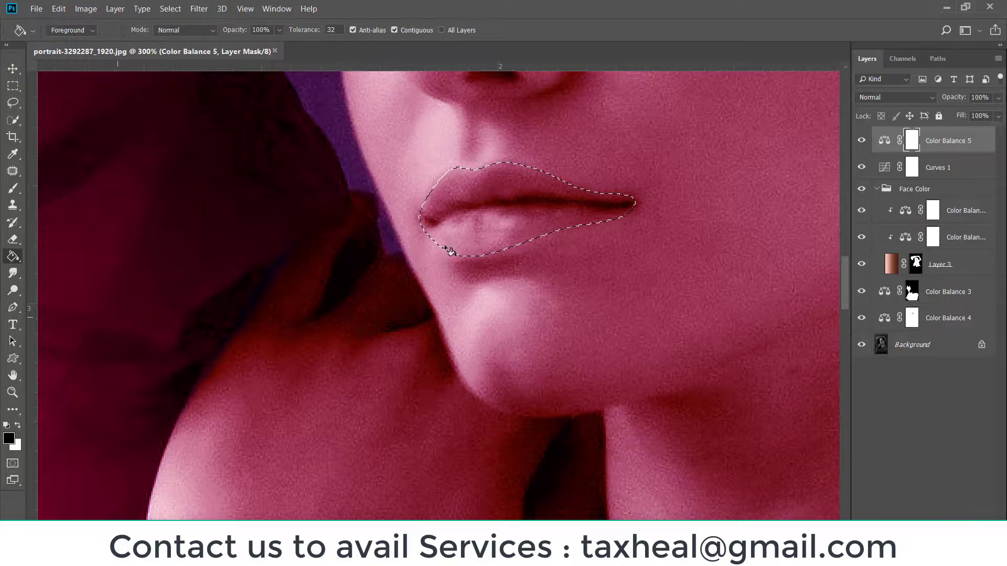
left_click(492, 208)
left_click(928, 168)
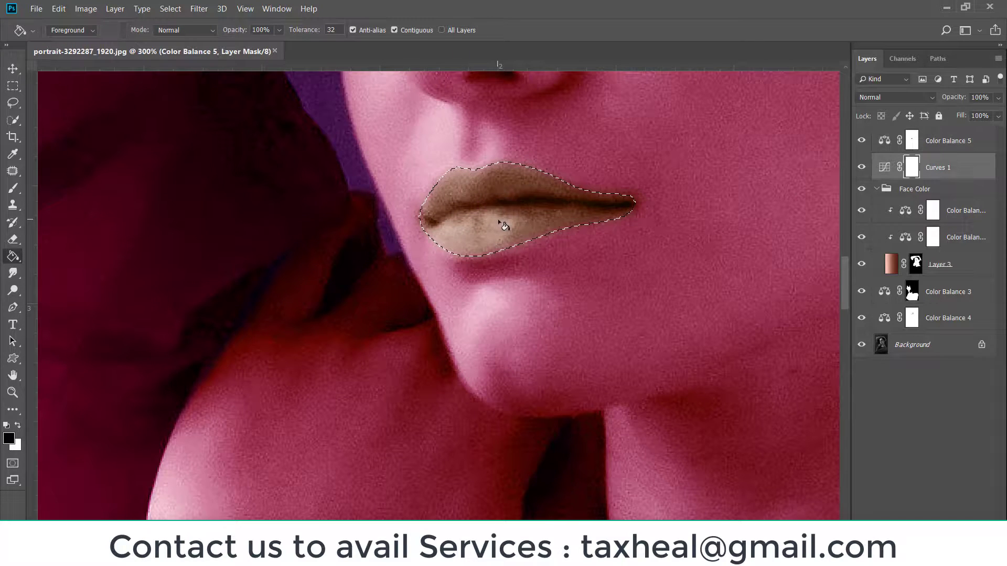
left_click(505, 225)
Step: Fill the lips again on the Curves 1 and Color Balance 4 masks after checking the other masks
left_click(938, 267)
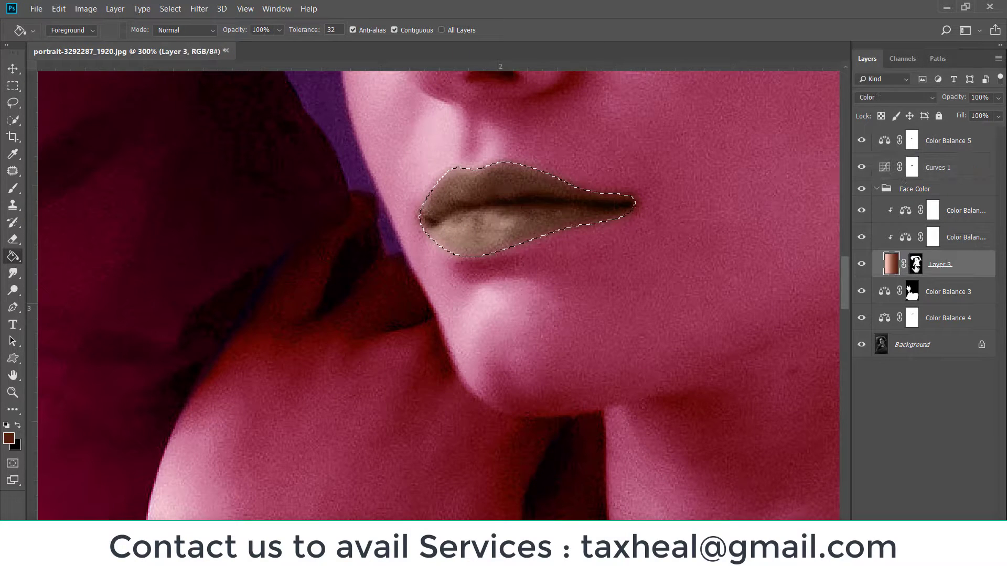
left_click(912, 296)
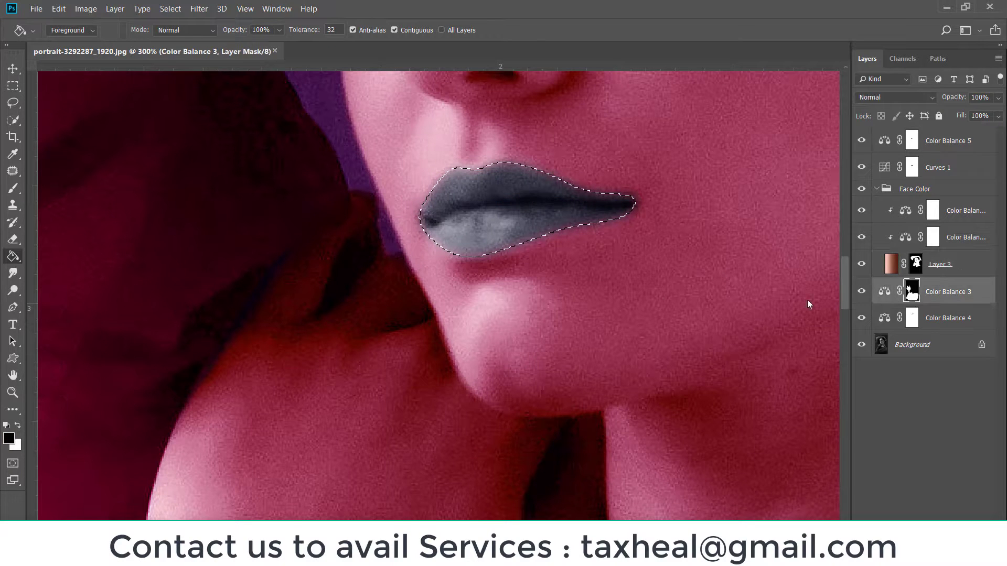
left_click(912, 320)
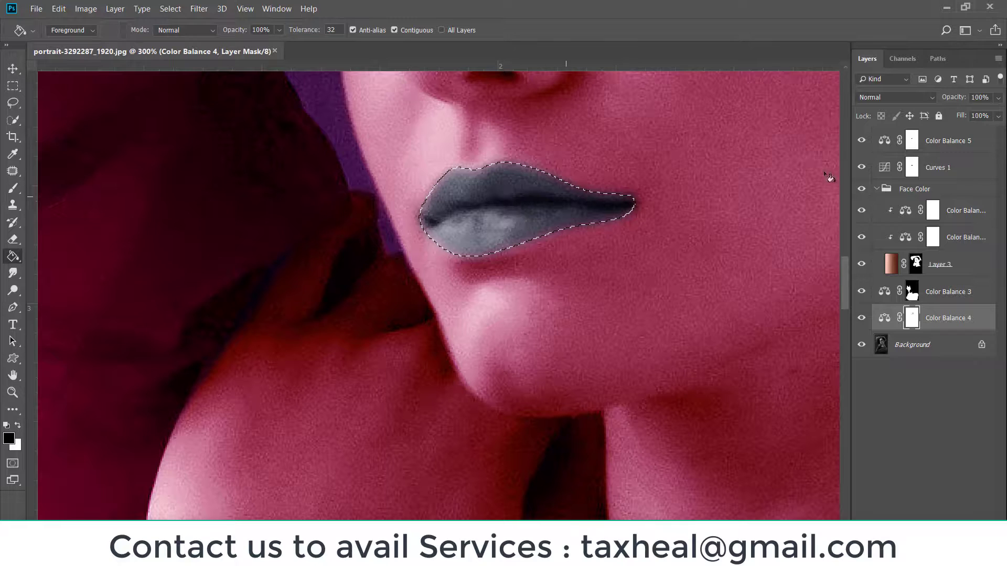
left_click(861, 141)
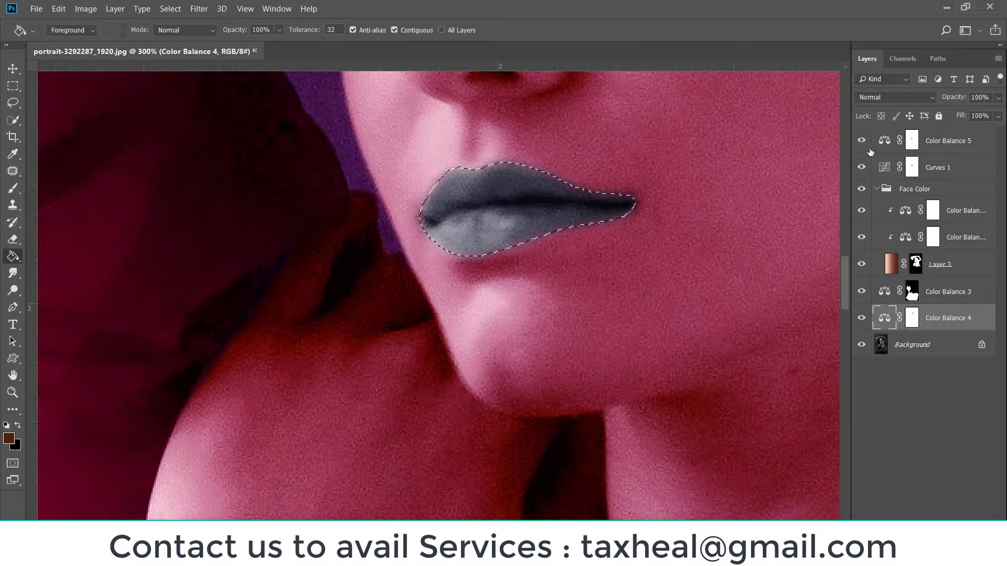
left_click(912, 167)
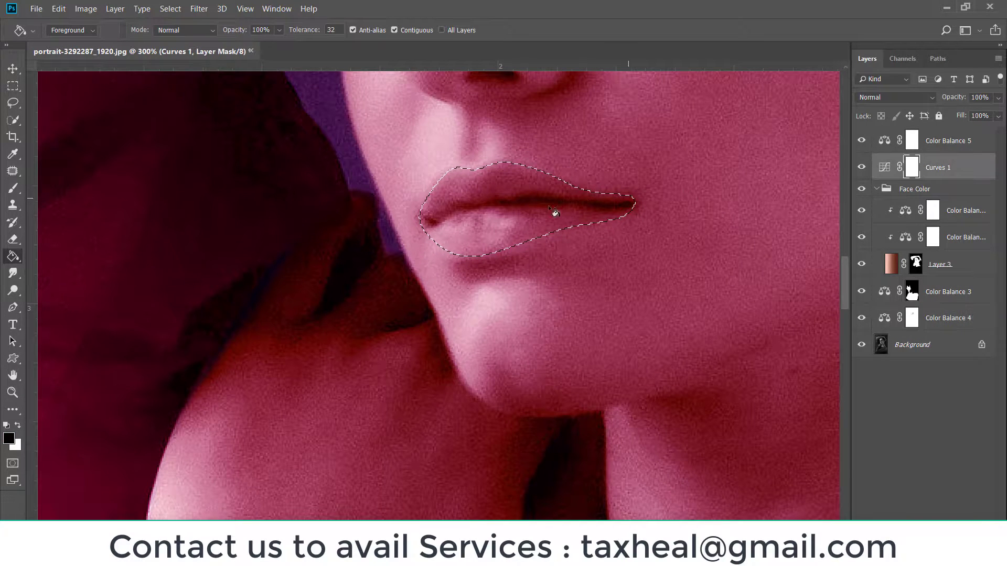
left_click(551, 210)
left_click(939, 264)
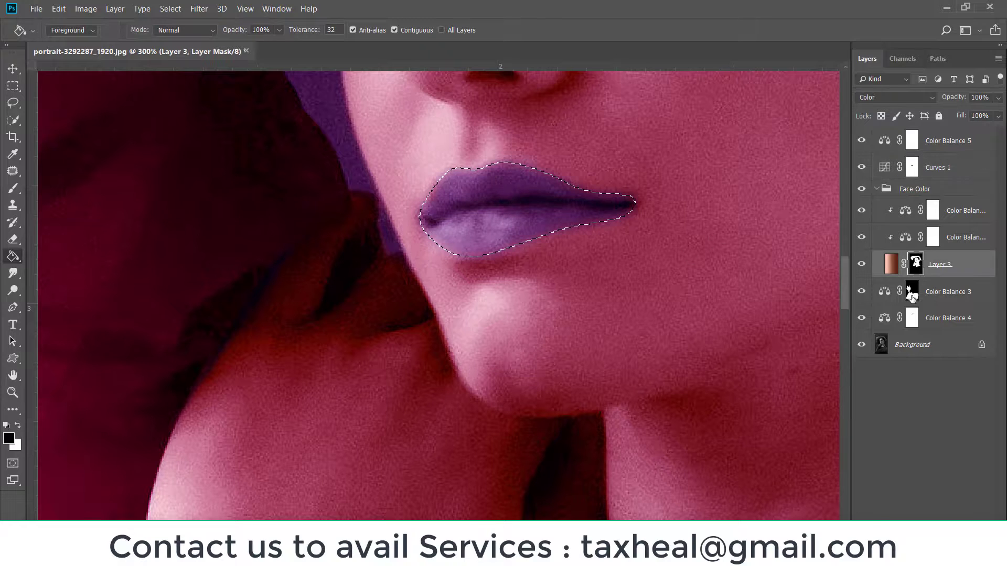
left_click(912, 297)
left_click(911, 318)
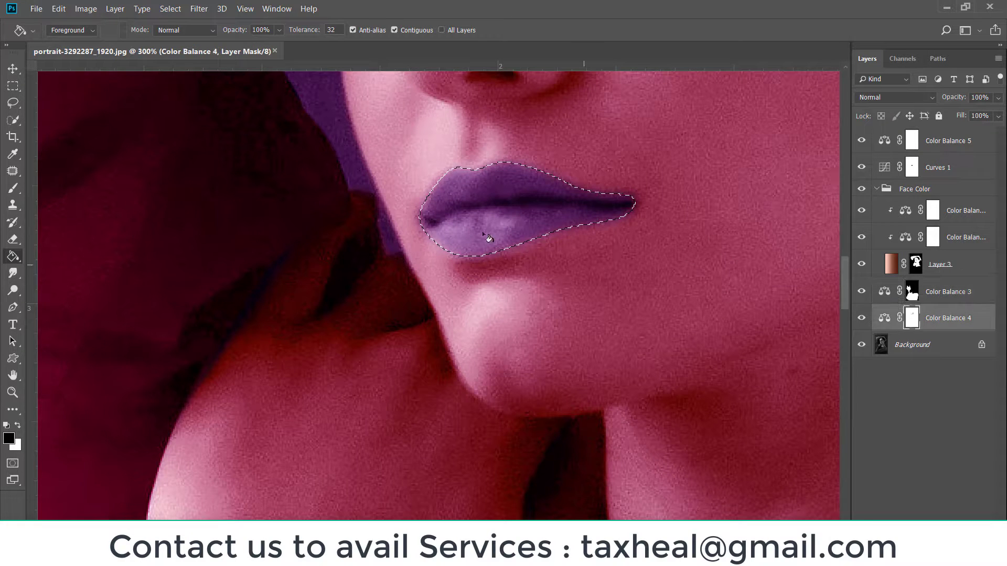
left_click(485, 235)
Step: Deselect the lips and push the Color Balance 5 midtones strongly toward magenta
key("ctrl+d")
double_click(884, 140)
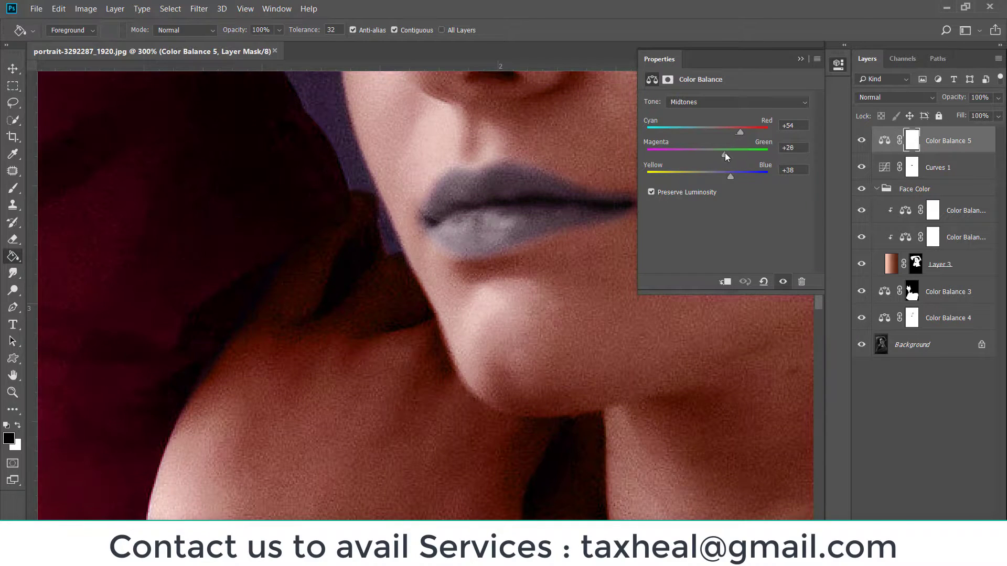
mouse_move(724, 152)
left_mouse_down()
mouse_move(742, 154)
mouse_move(729, 154)
left_mouse_up()
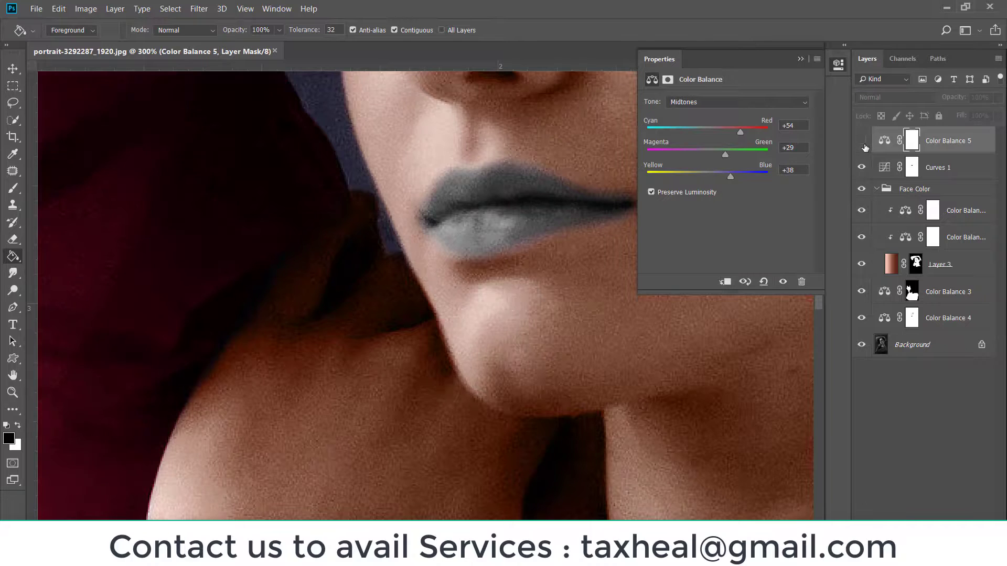
key("ctrl+0")
left_click_drag(725, 154, 682, 155)
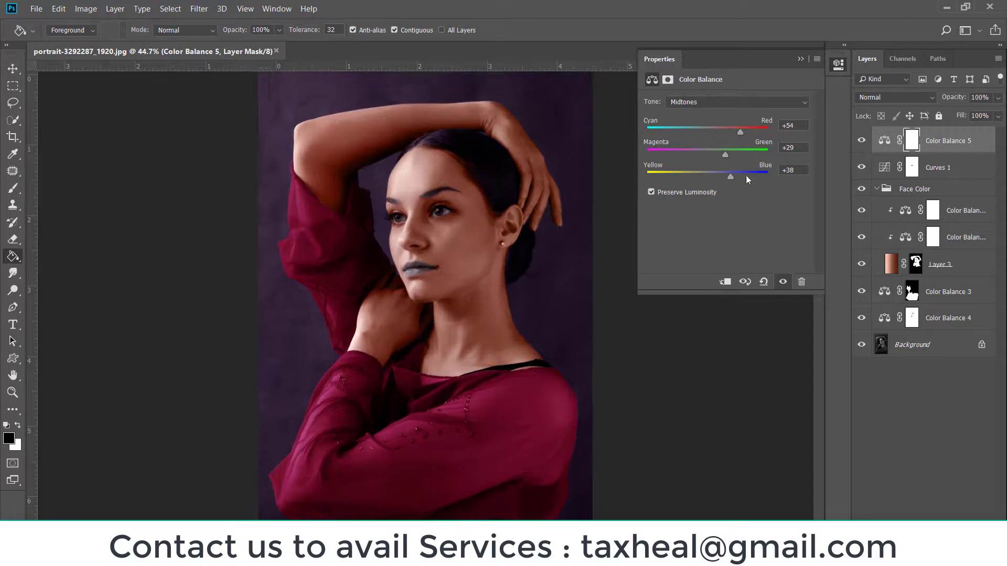
Step: Brush over the lower lip on the mask, then switch to white with a larger brush
key("ctrl+plus")
key("ctrl+plus")
key("ctrl+plus")
key("ctrl+plus")
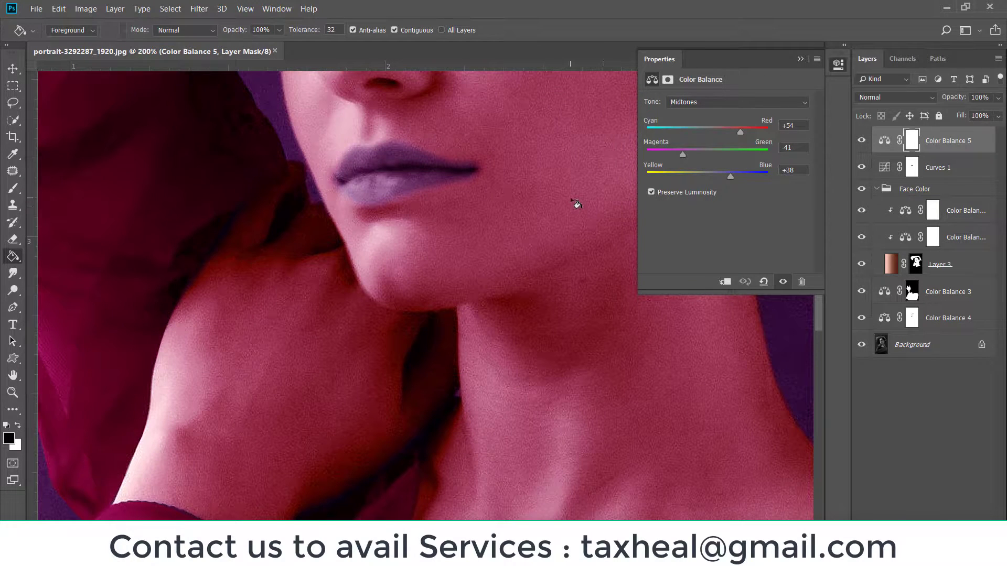
key("b")
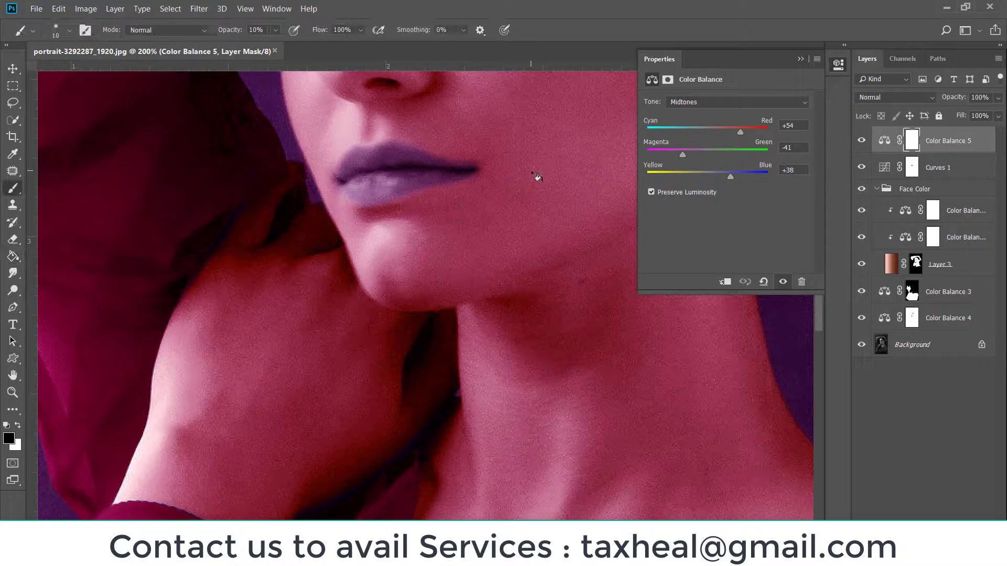
mouse_move(375, 206)
left_mouse_down()
mouse_move(453, 184)
mouse_move(429, 197)
left_mouse_up()
key("bracketright")
key("bracketright")
key("x")
key("bracketright")
Step: Replace Color Balance 5 with a new Color Balance at midtones Red +63, Magenta -100, and hide Curves 1
key("Delete")
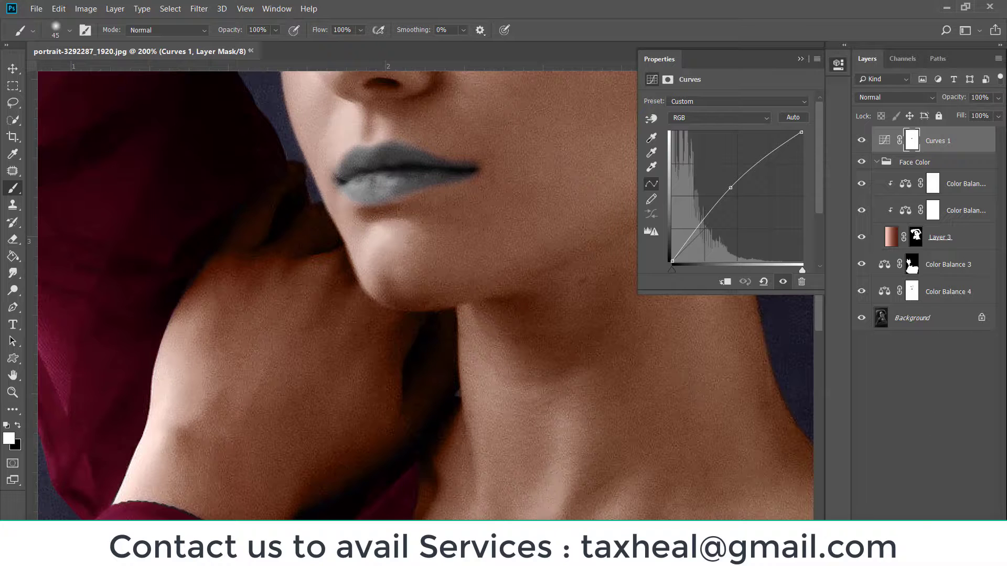
left_click(895, 550)
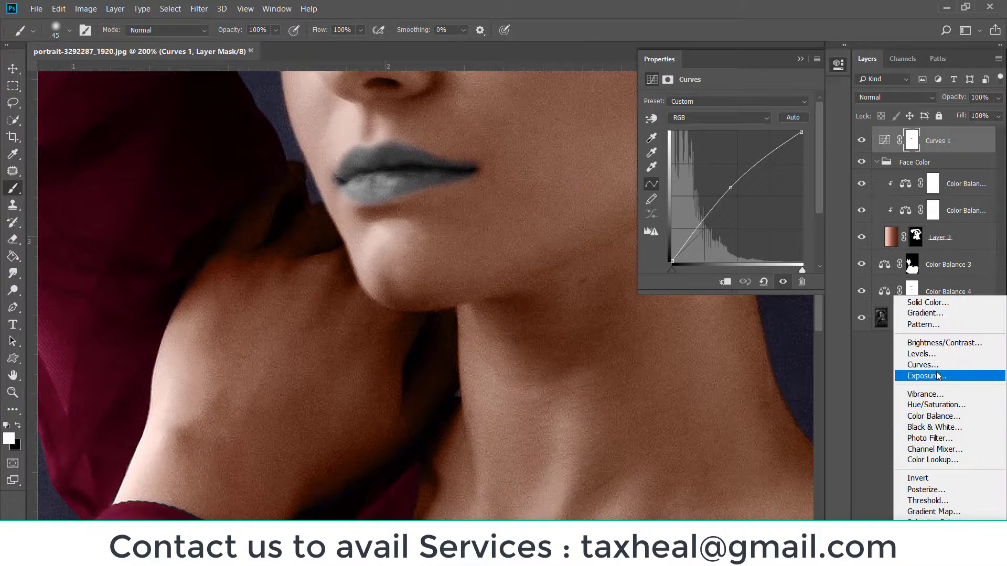
left_click(926, 416)
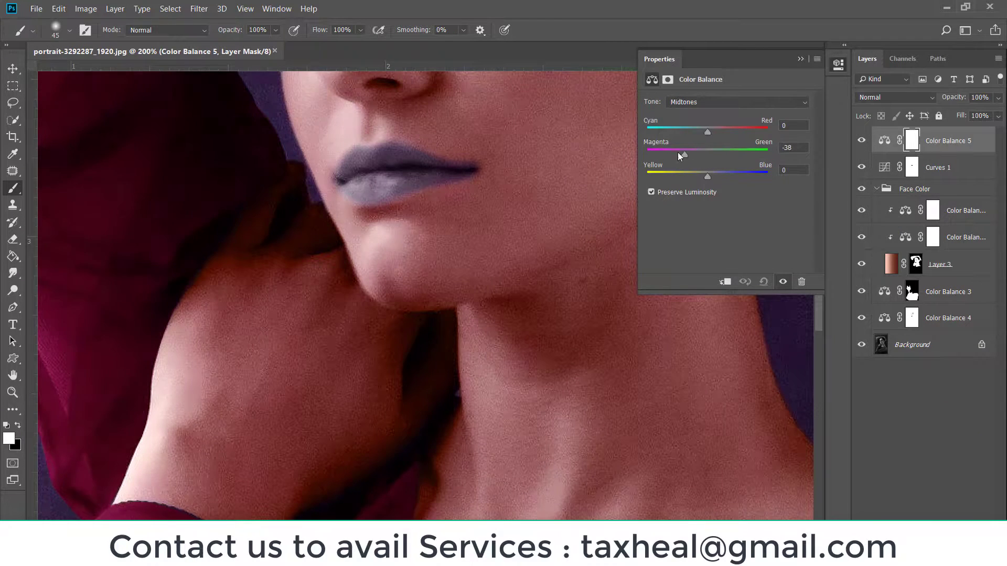
mouse_move(655, 154)
left_mouse_down()
mouse_move(728, 152)
mouse_move(647, 155)
mouse_move(746, 130)
left_mouse_up()
left_click(676, 132)
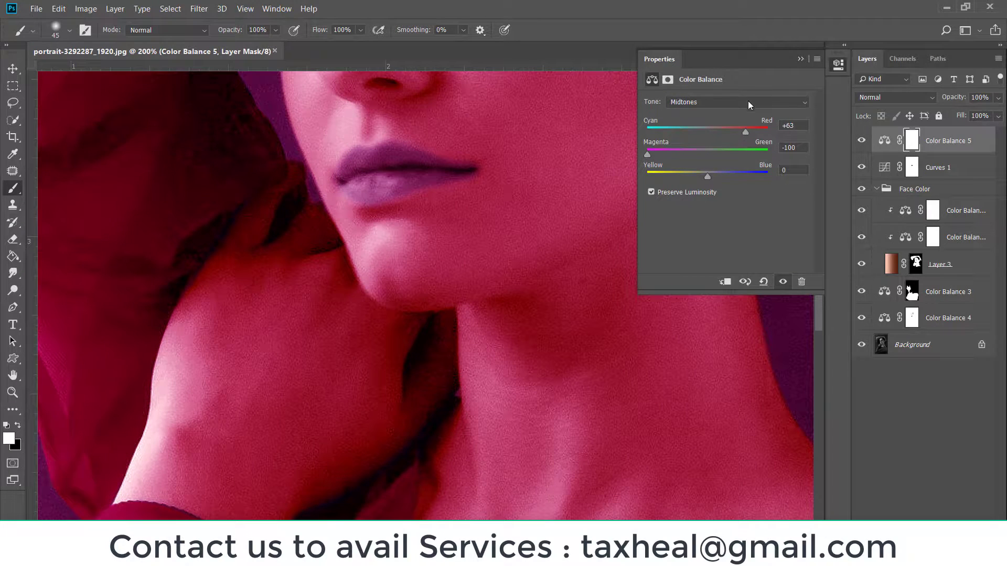
left_click(817, 59)
left_click(850, 97)
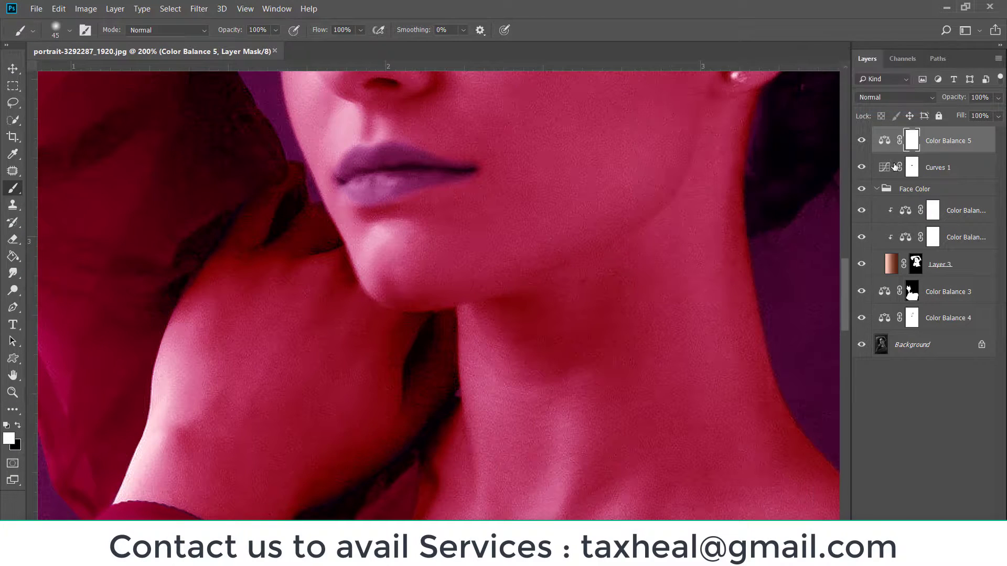
key("ctrl+plus")
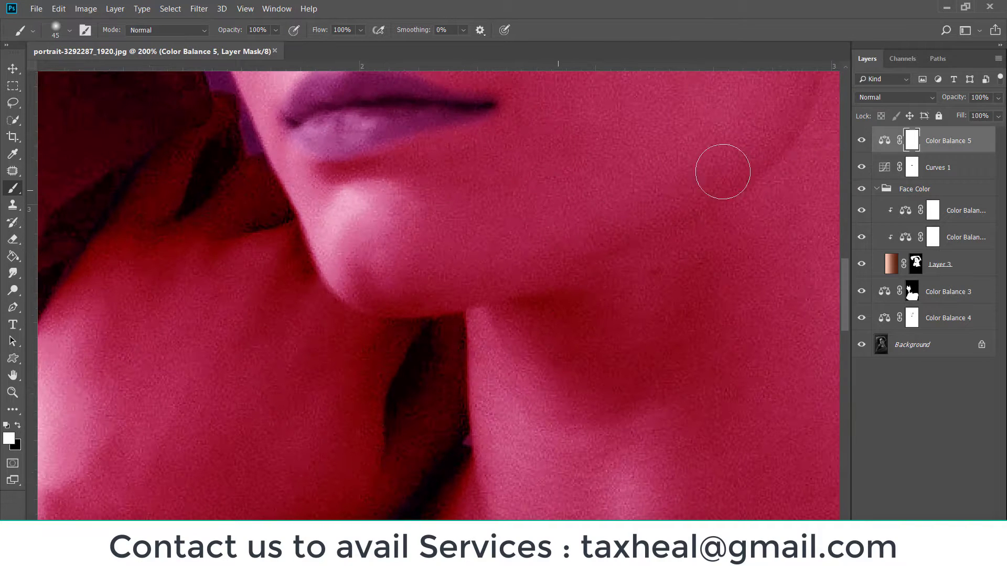
left_click(861, 167)
Step: Hide the face-colour and lower colour layers and trace a closed Pen path around the lips
left_click_drag(864, 189, 862, 318)
scroll(499, 162, "up", 3)
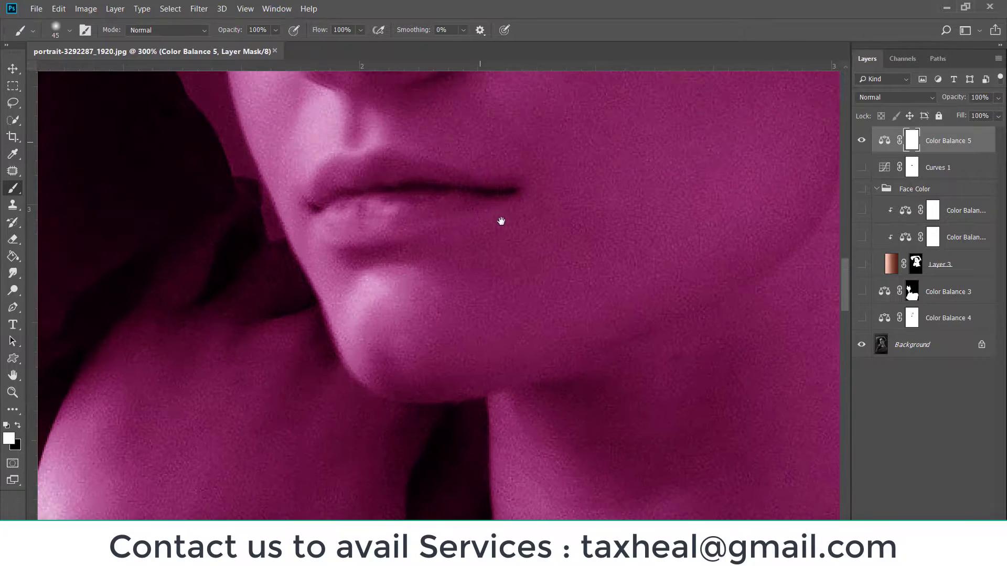
key("p")
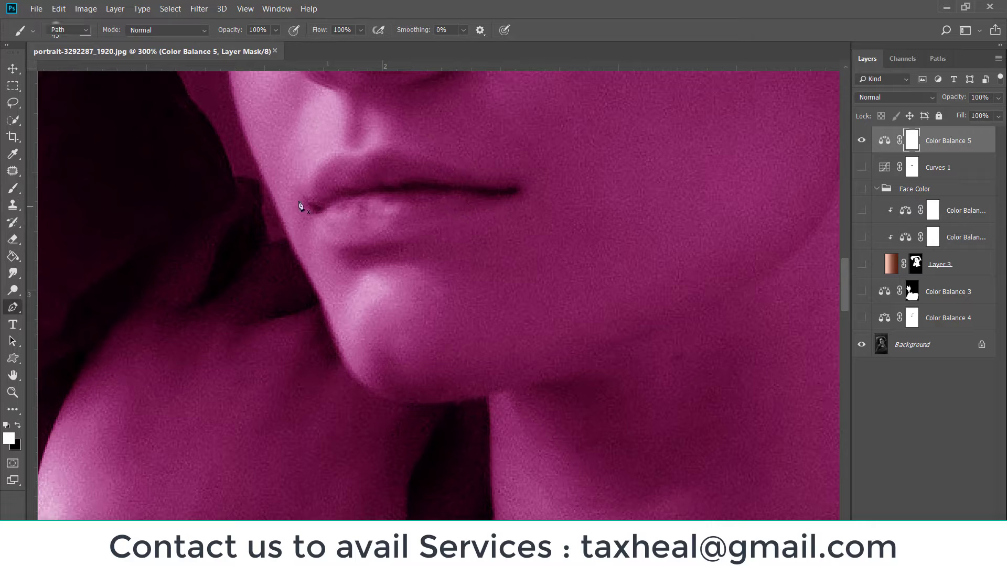
left_click_drag(307, 190, 315, 187)
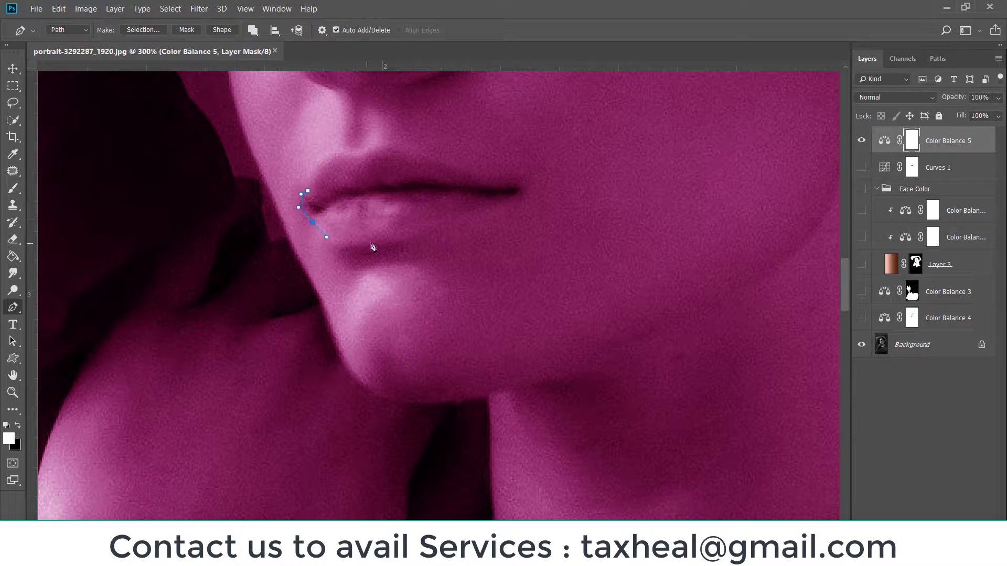
left_click_drag(369, 243, 393, 239)
left_click_drag(475, 216, 517, 183)
left_click_drag(450, 169, 436, 164)
left_click_drag(378, 147, 326, 161)
left_click(358, 157)
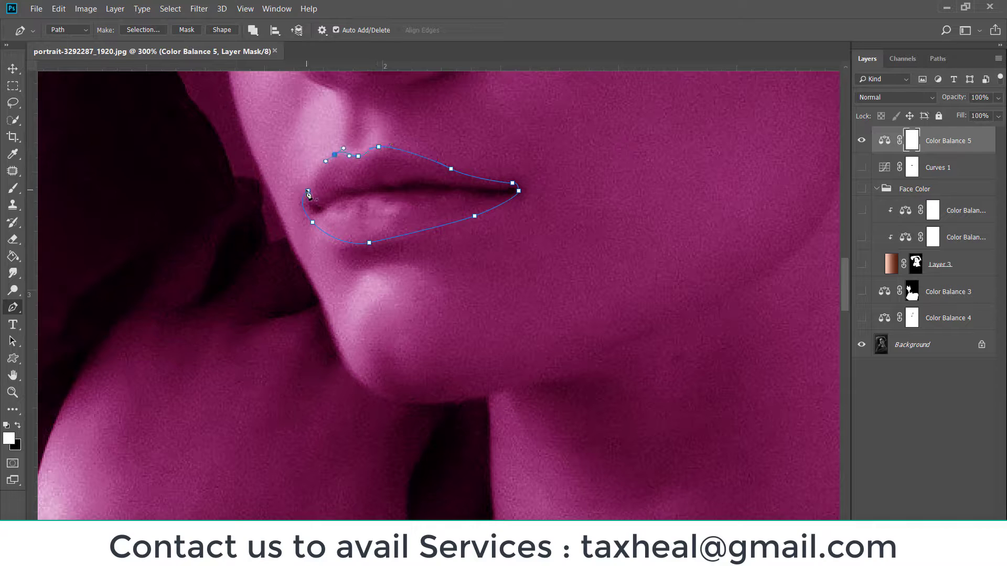
left_click(308, 194)
Step: Make a 3 px feathered lip selection and fill the Color Balance 5 mask black outside the lips
key("ctrl+Return")
key("shift+F6")
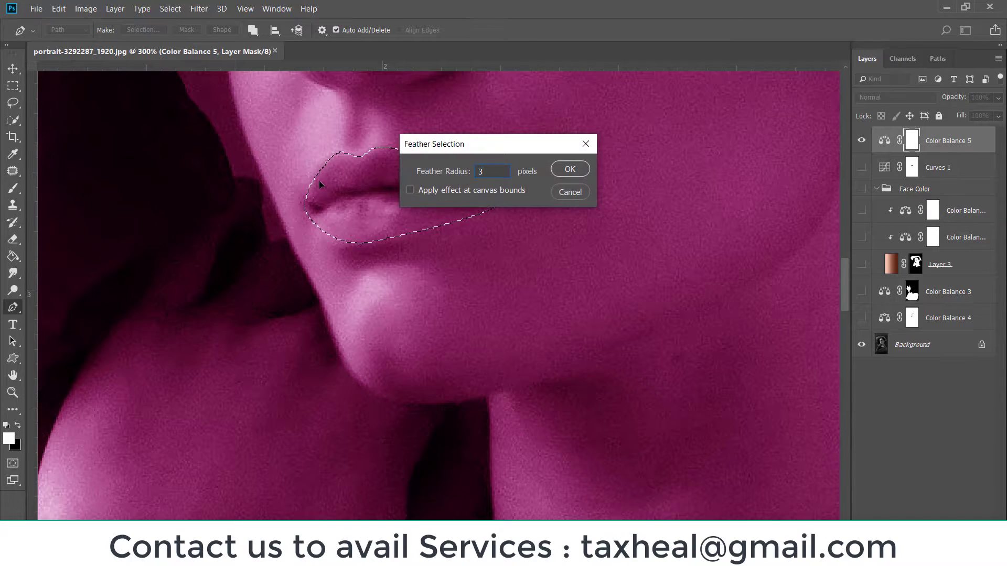
key("Return")
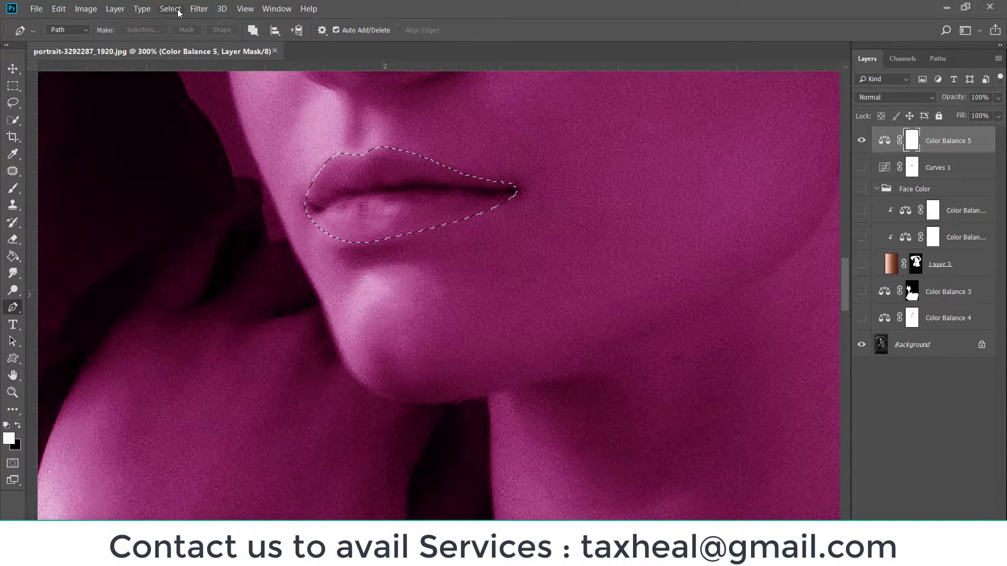
left_click(170, 9)
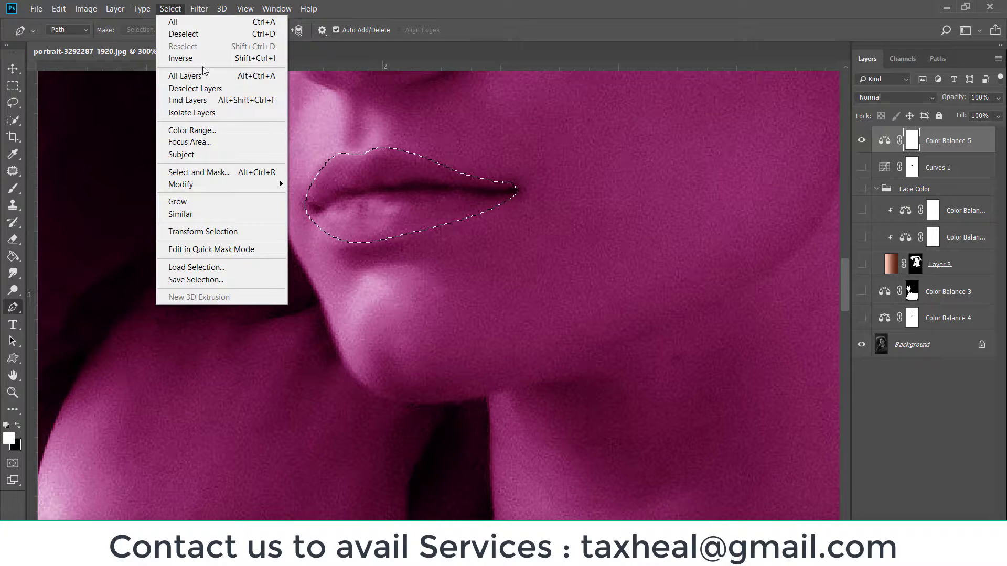
key("Escape")
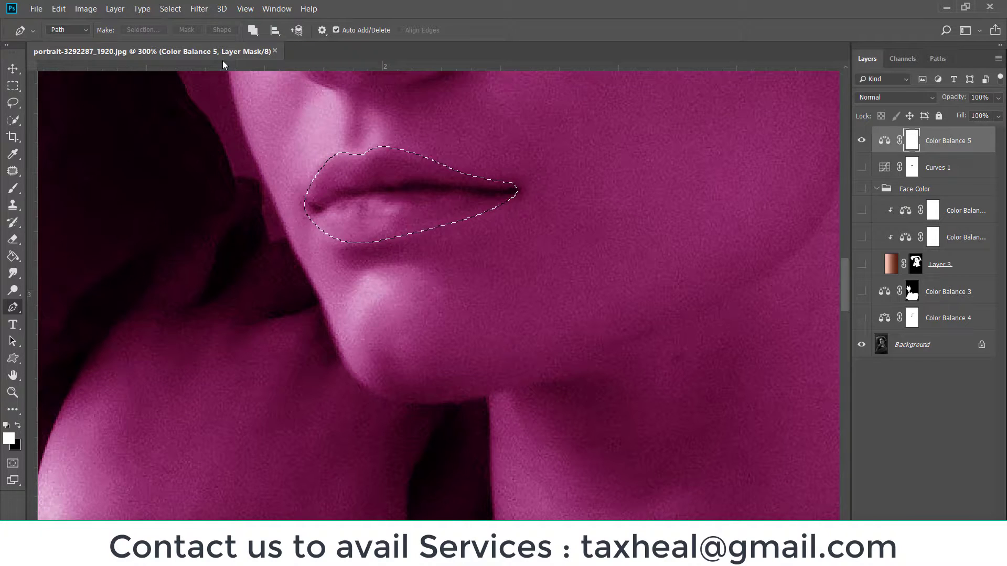
left_click(13, 256)
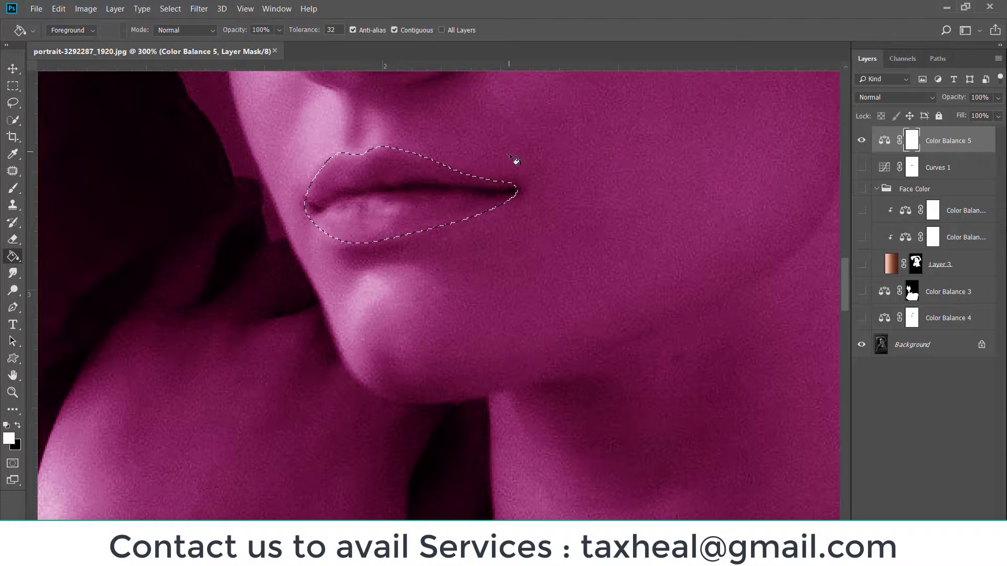
key("x")
left_click(517, 169)
key("ctrl+d")
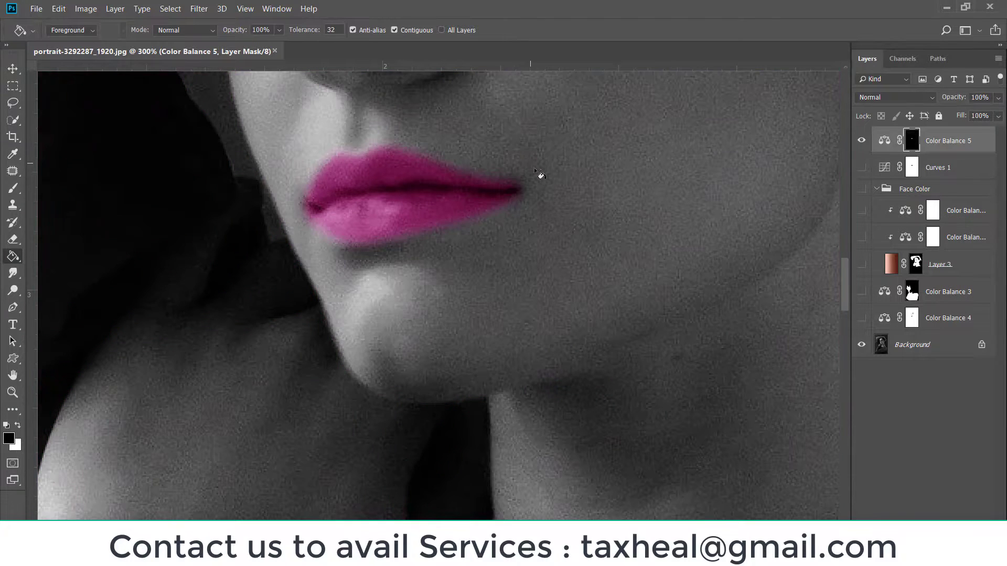
key("ctrl+0")
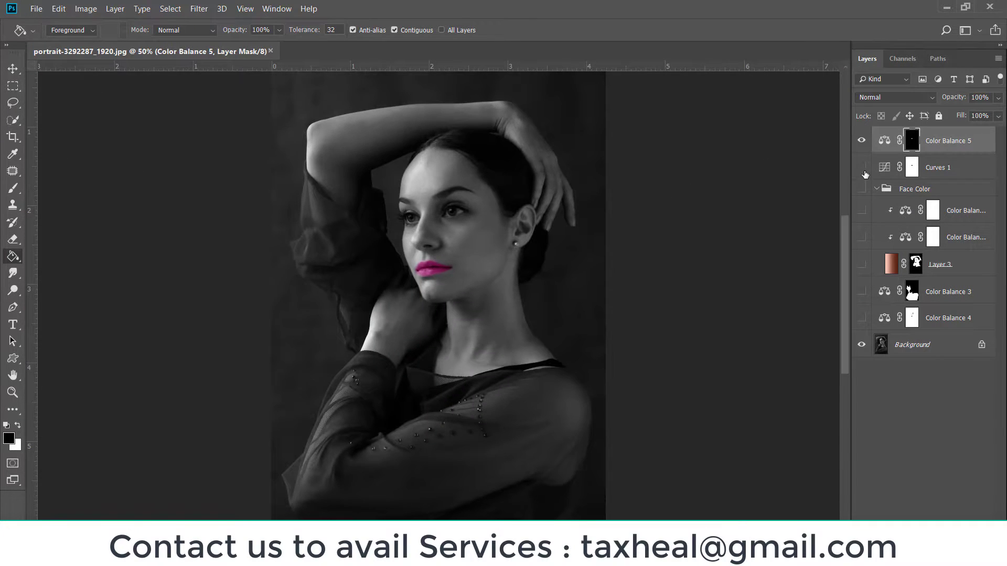
Step: Turn Curves 1, the Face Color group and the lower colour layers back on
left_click(862, 167)
left_click(863, 191)
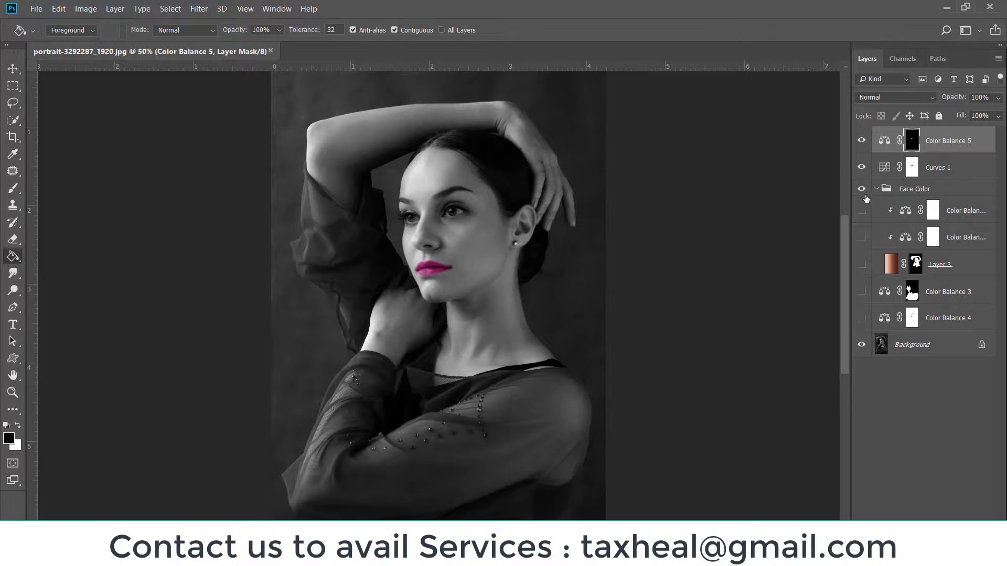
left_click_drag(862, 218, 861, 318)
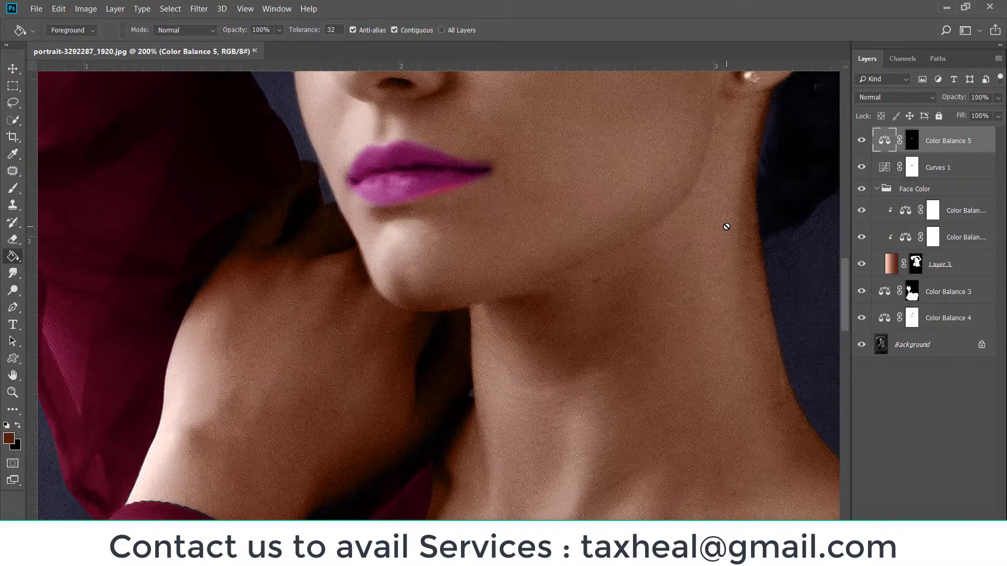
Step: Add a Hue/Saturation layer at Saturation -51, clipped to Color Balance 5
left_click(911, 146)
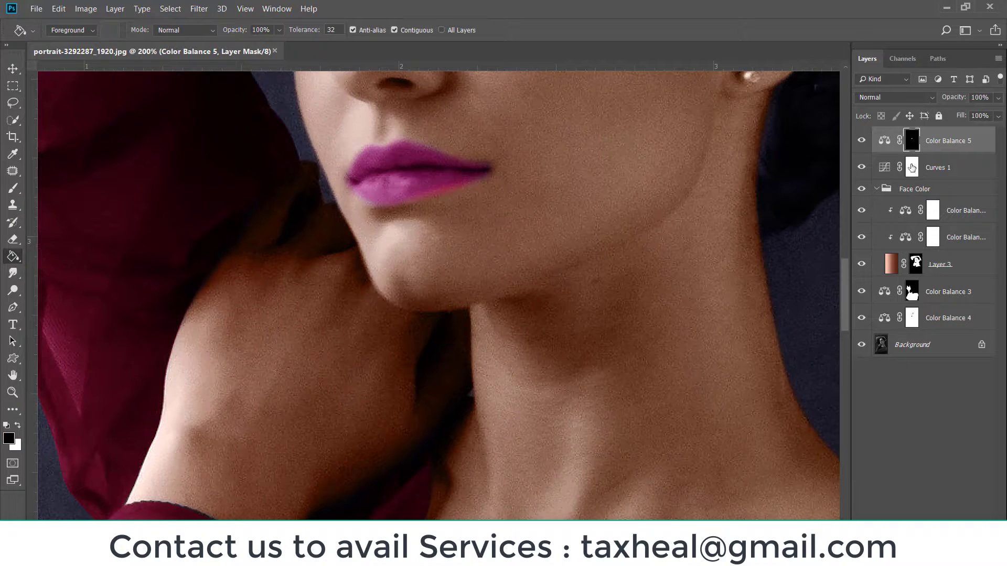
left_click(939, 557)
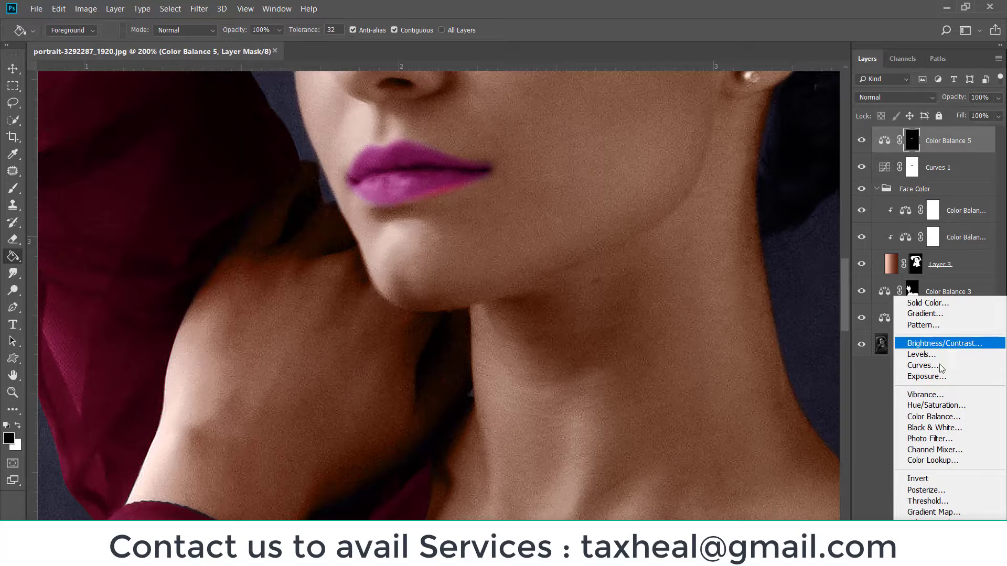
left_click(936, 405)
left_click_drag(713, 179, 687, 177)
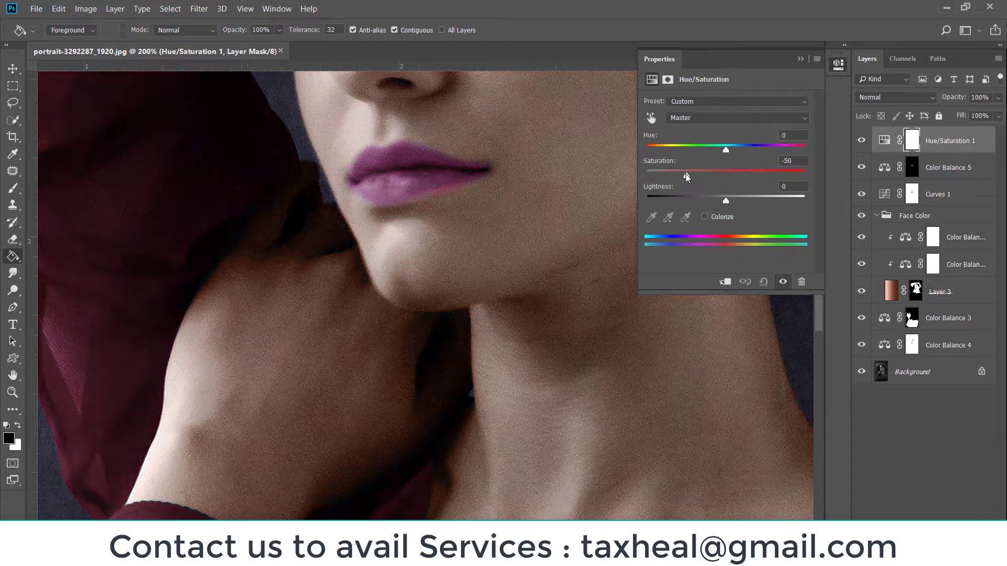
left_click_drag(726, 150, 755, 150)
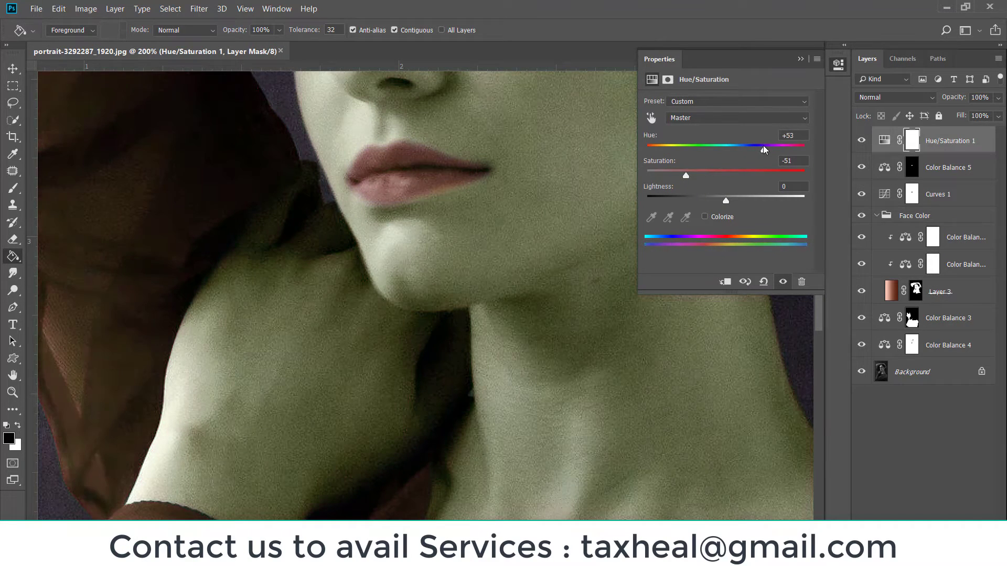
left_click(817, 59)
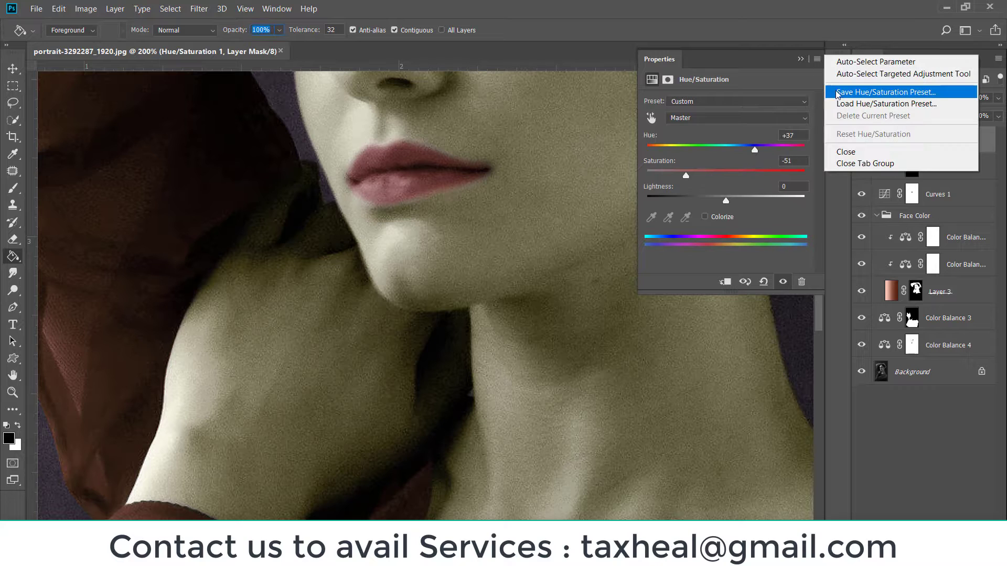
left_click(892, 165)
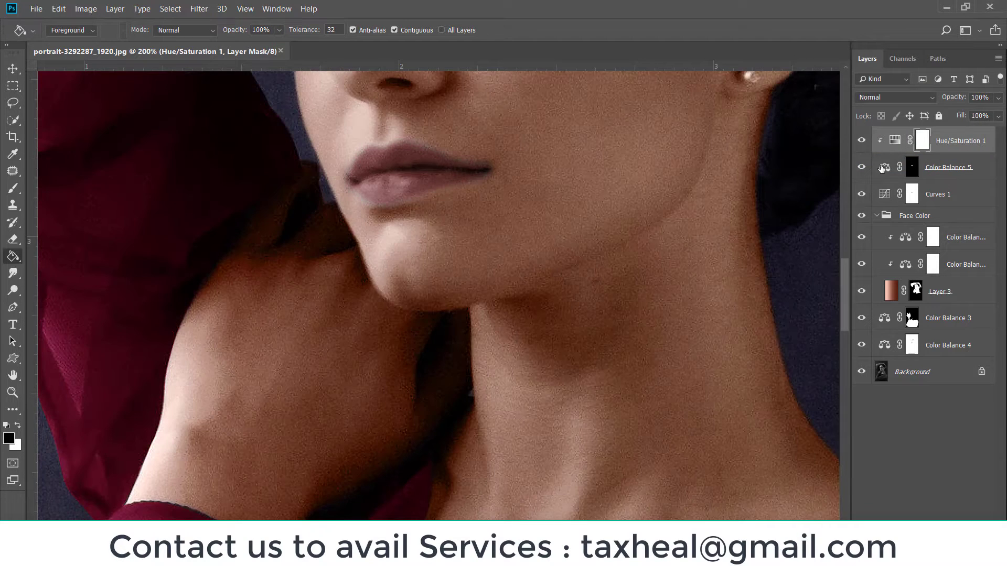
key("ctrl+1")
Step: Try a purple hue shift on Hue/Saturation 1, then hide that layer
double_click(894, 140)
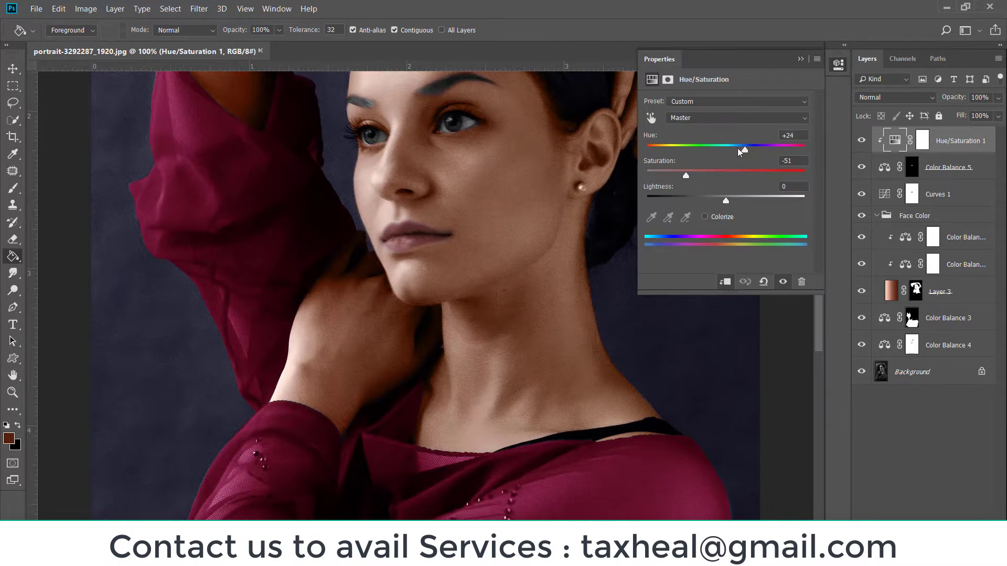
mouse_move(744, 150)
left_mouse_down()
mouse_move(774, 150)
mouse_move(684, 150)
left_mouse_up()
left_click(732, 147)
left_click(817, 59)
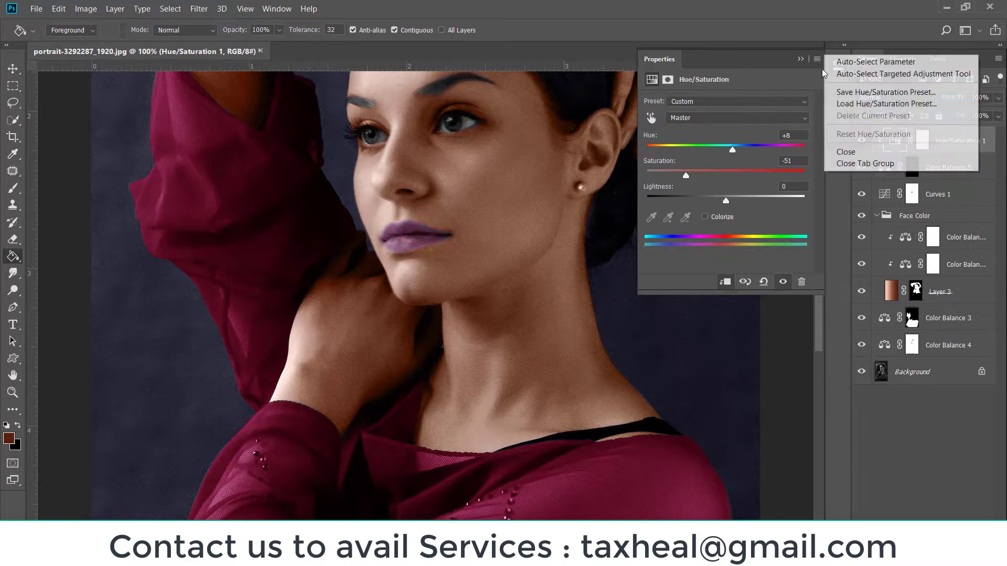
left_click(865, 164)
left_click(861, 141)
left_click(912, 167)
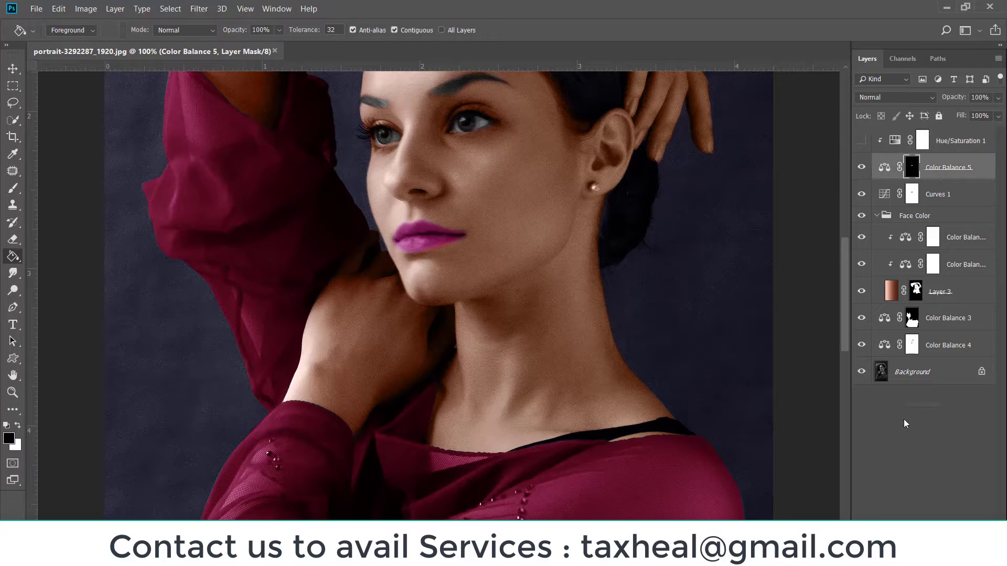
Step: Add Color Balance 6 with midtones +2, +32, −57 to tone the lips soft rose
left_click(892, 546)
left_click(928, 414)
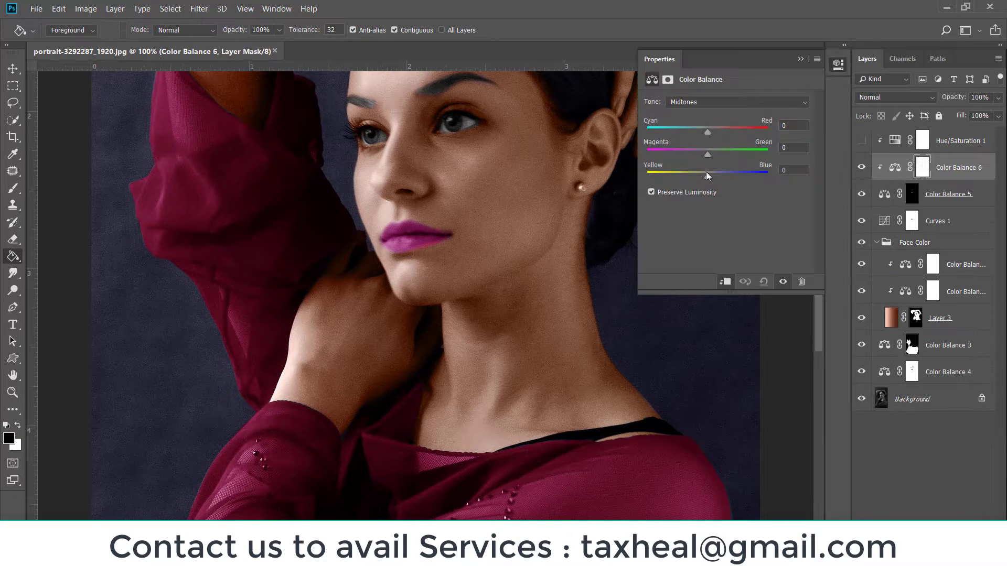
mouse_move(725, 153)
left_mouse_down()
mouse_move(713, 132)
mouse_move(673, 131)
mouse_move(711, 137)
left_mouse_up()
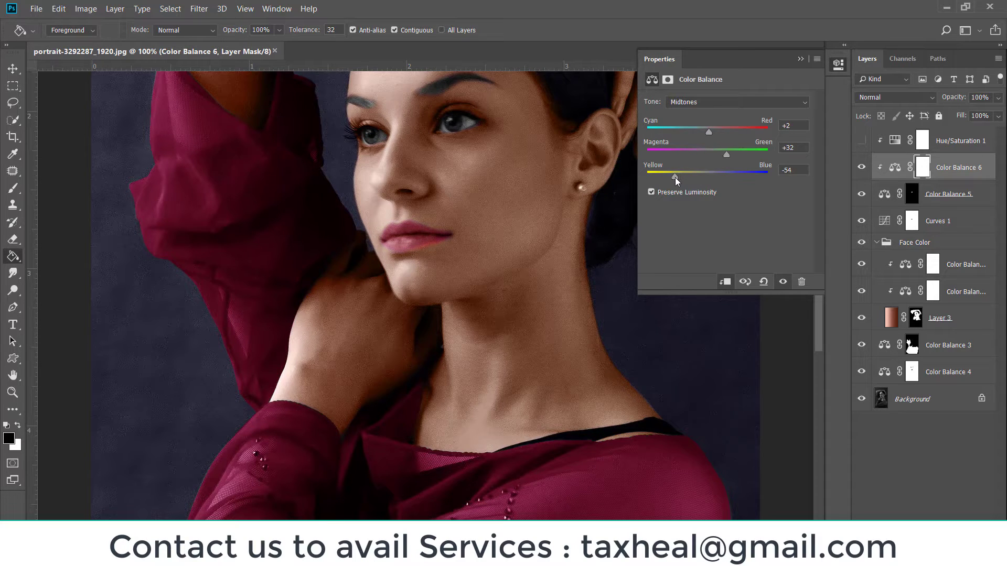
left_click(816, 59)
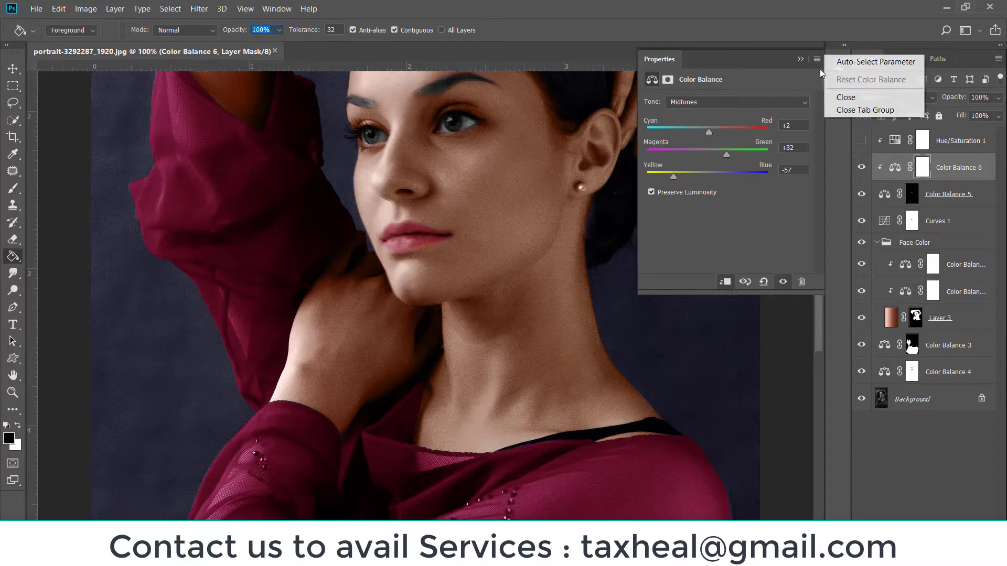
left_click(841, 97)
key("ctrl+minus")
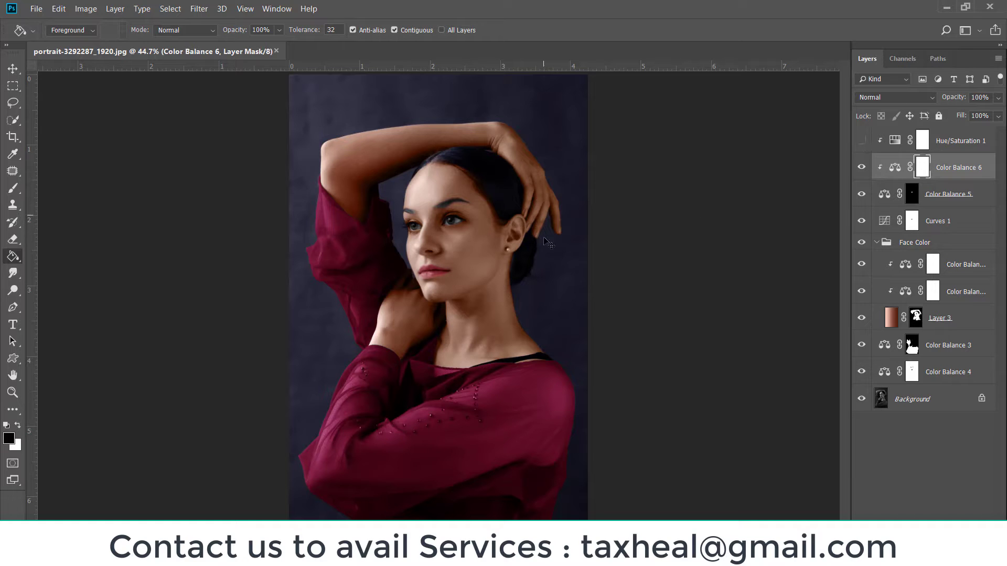
Step: Save the portrait as the layered file portrait-3292287_1920.psd, then select the Background layer
key("ctrl+shift+s")
key("Return")
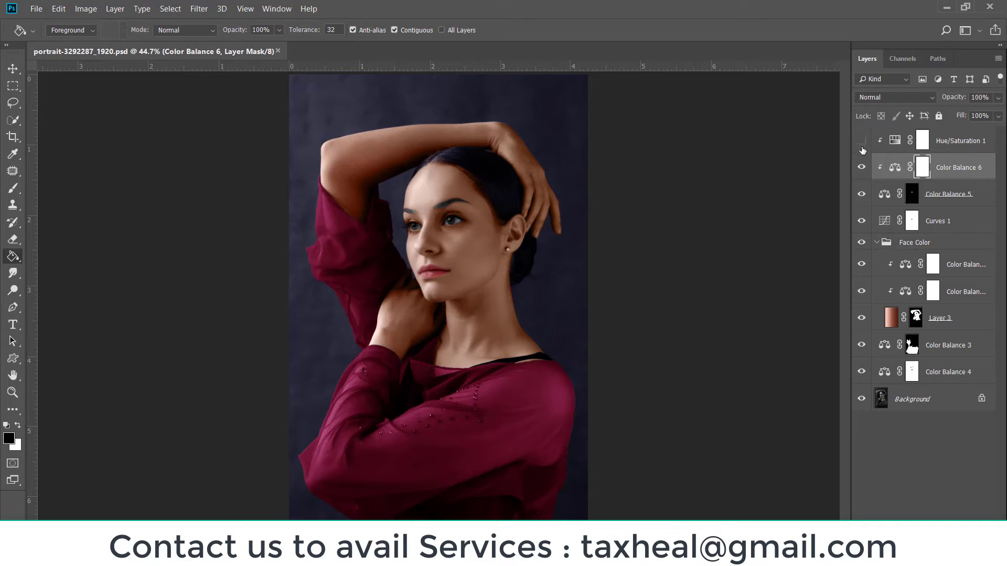
key("ctrl+s")
left_click(913, 398)
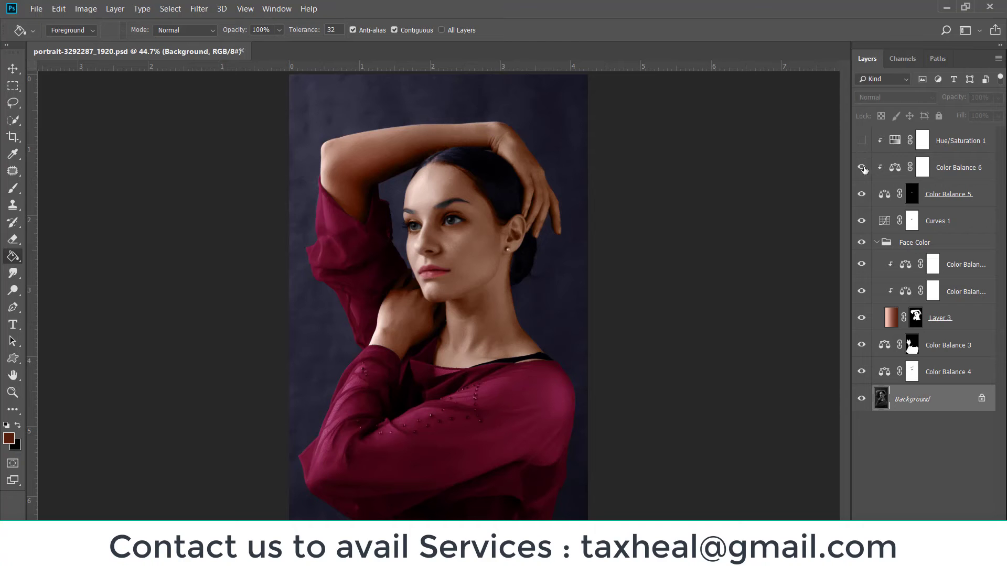